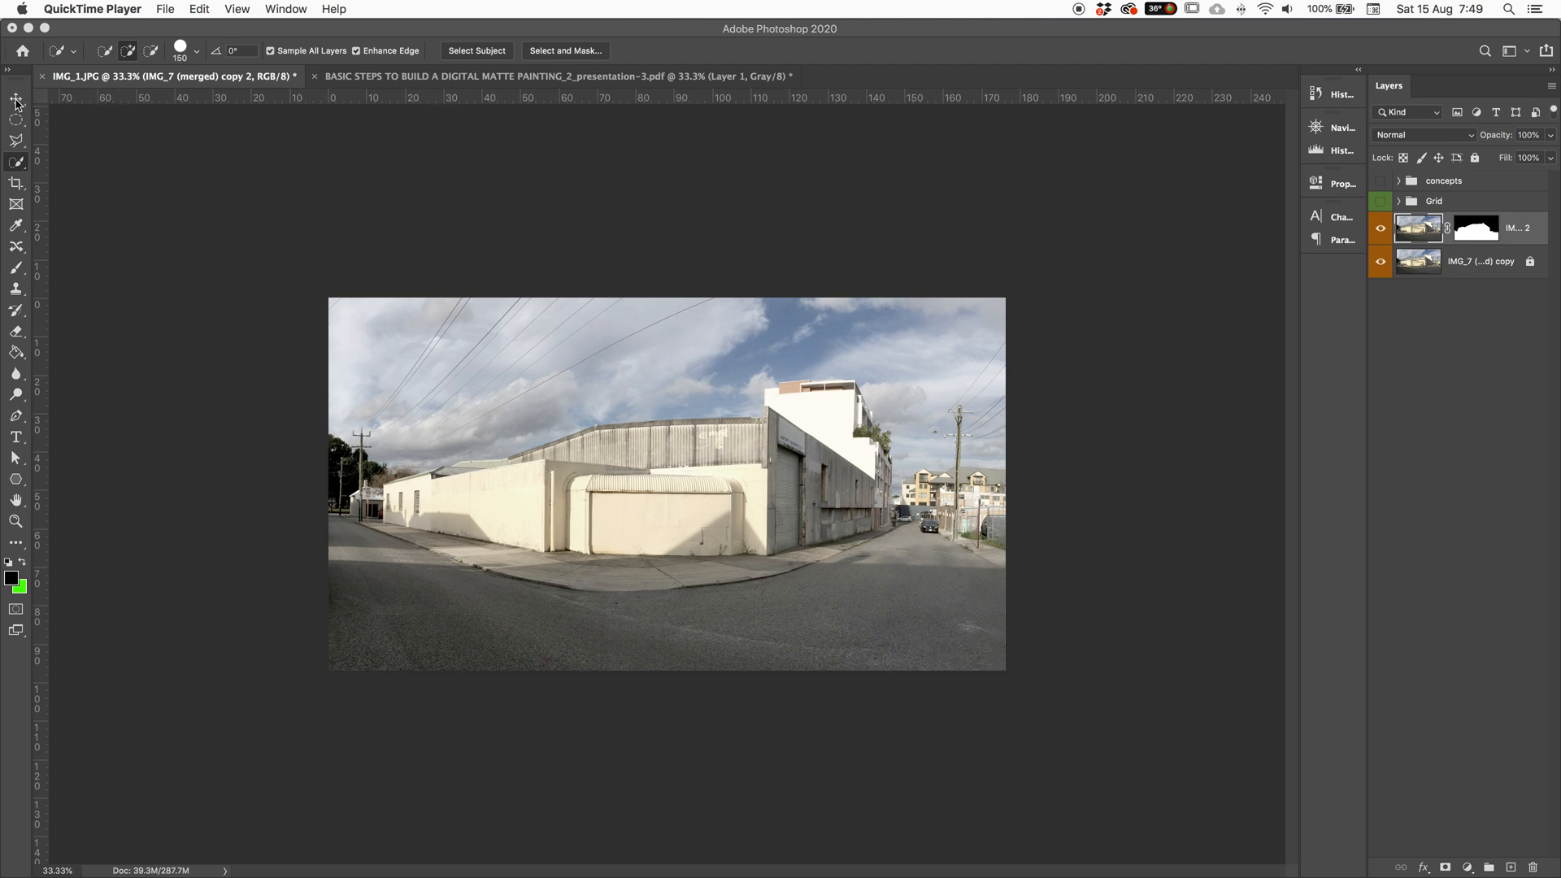
# Step: Fit the photo on screen, close the Channels panel, and hide the bottom photo layer
pyautogui.click(15, 101)
pyautogui.press('super+minus')
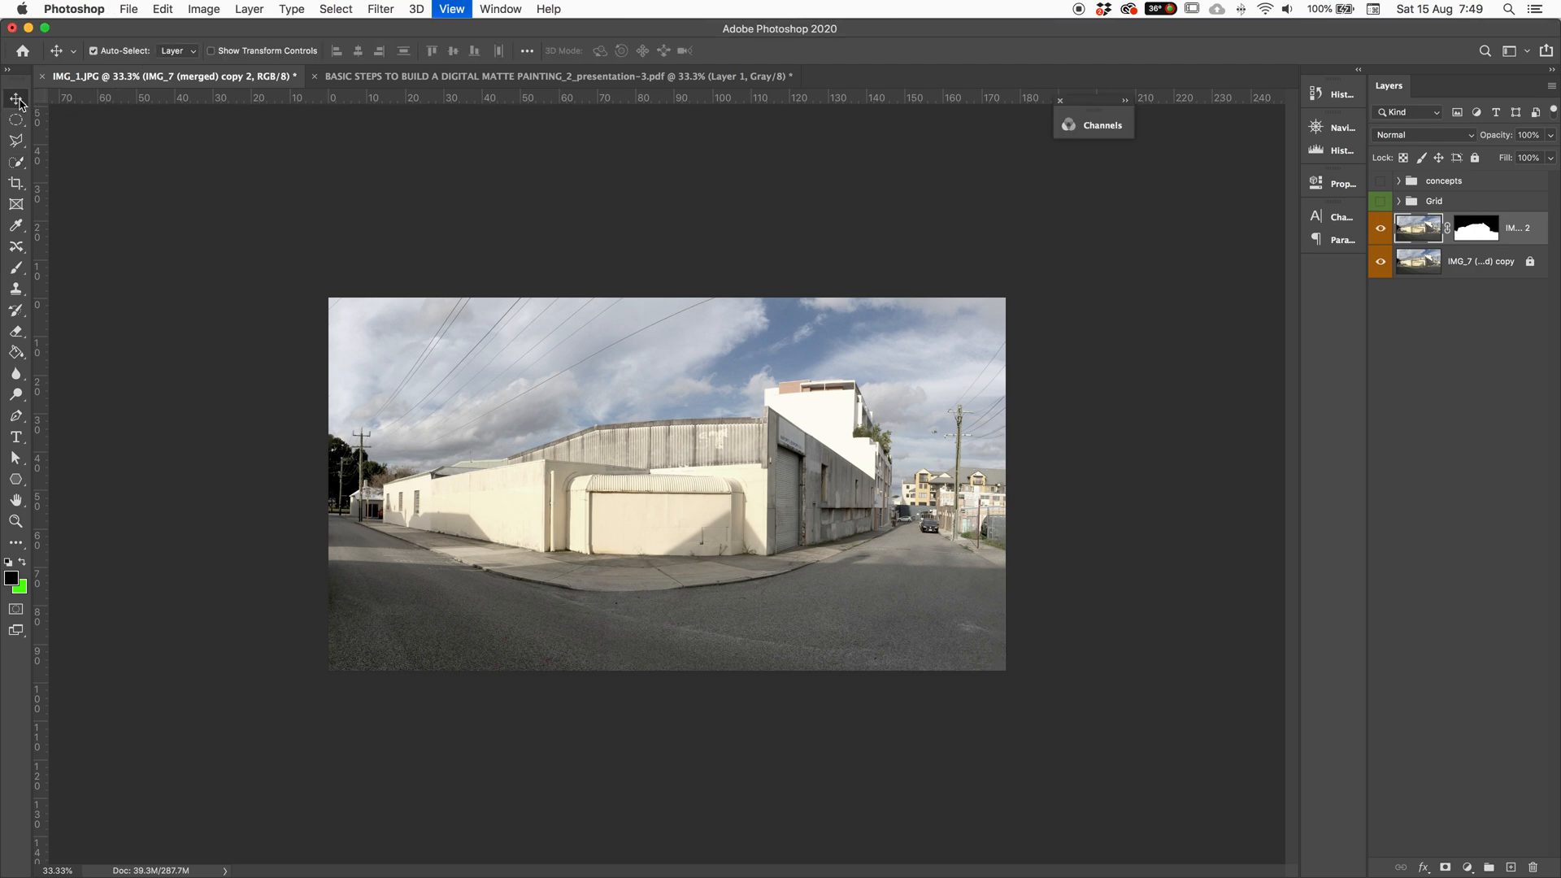
pyautogui.press('super+0')
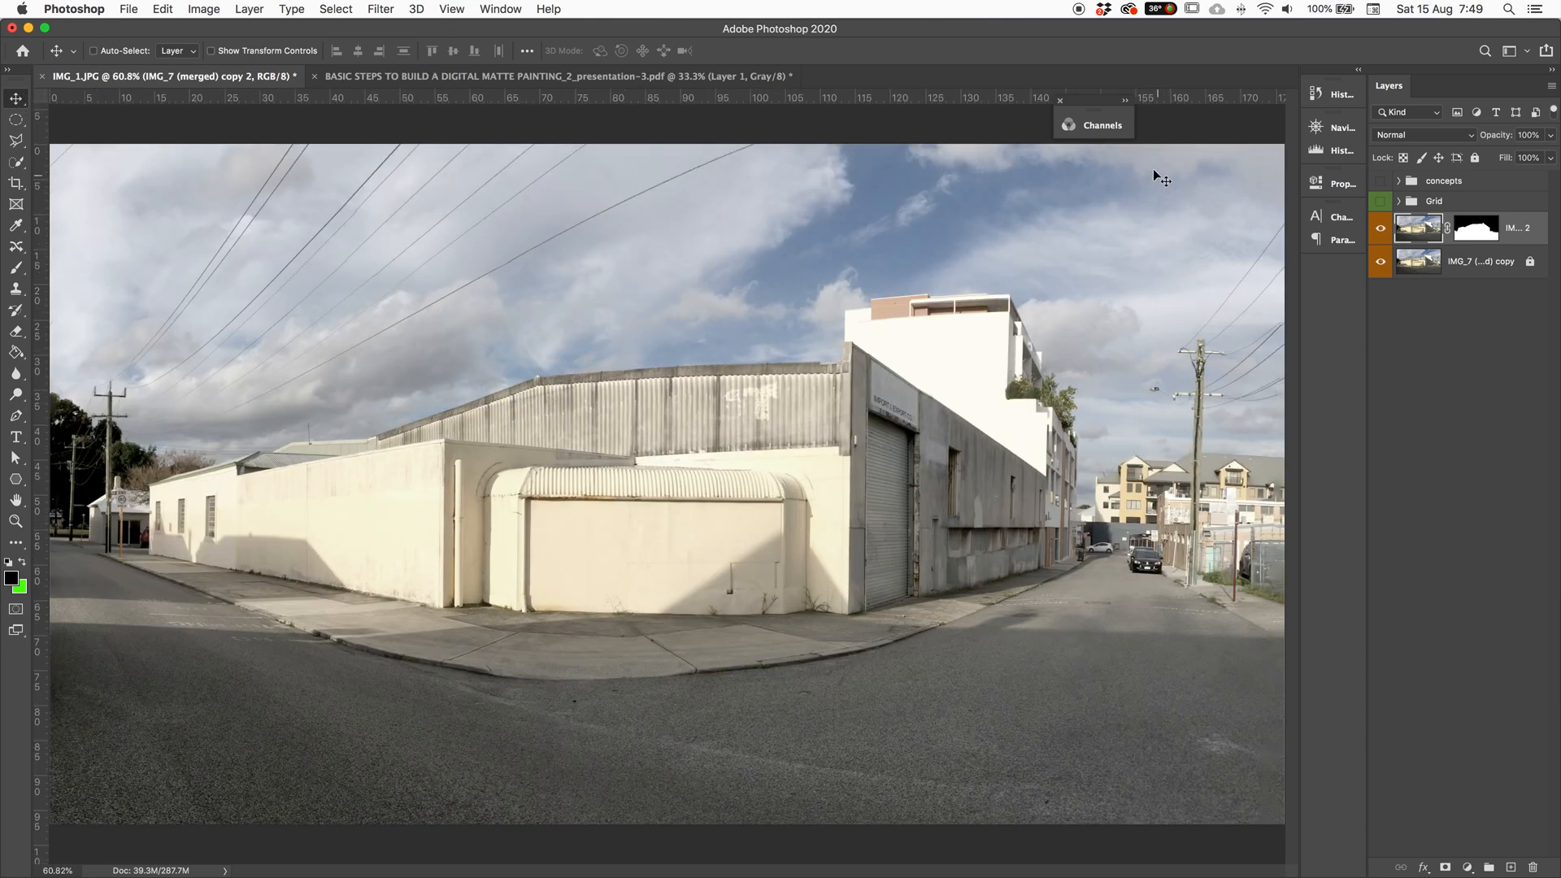
pyautogui.click(1061, 100)
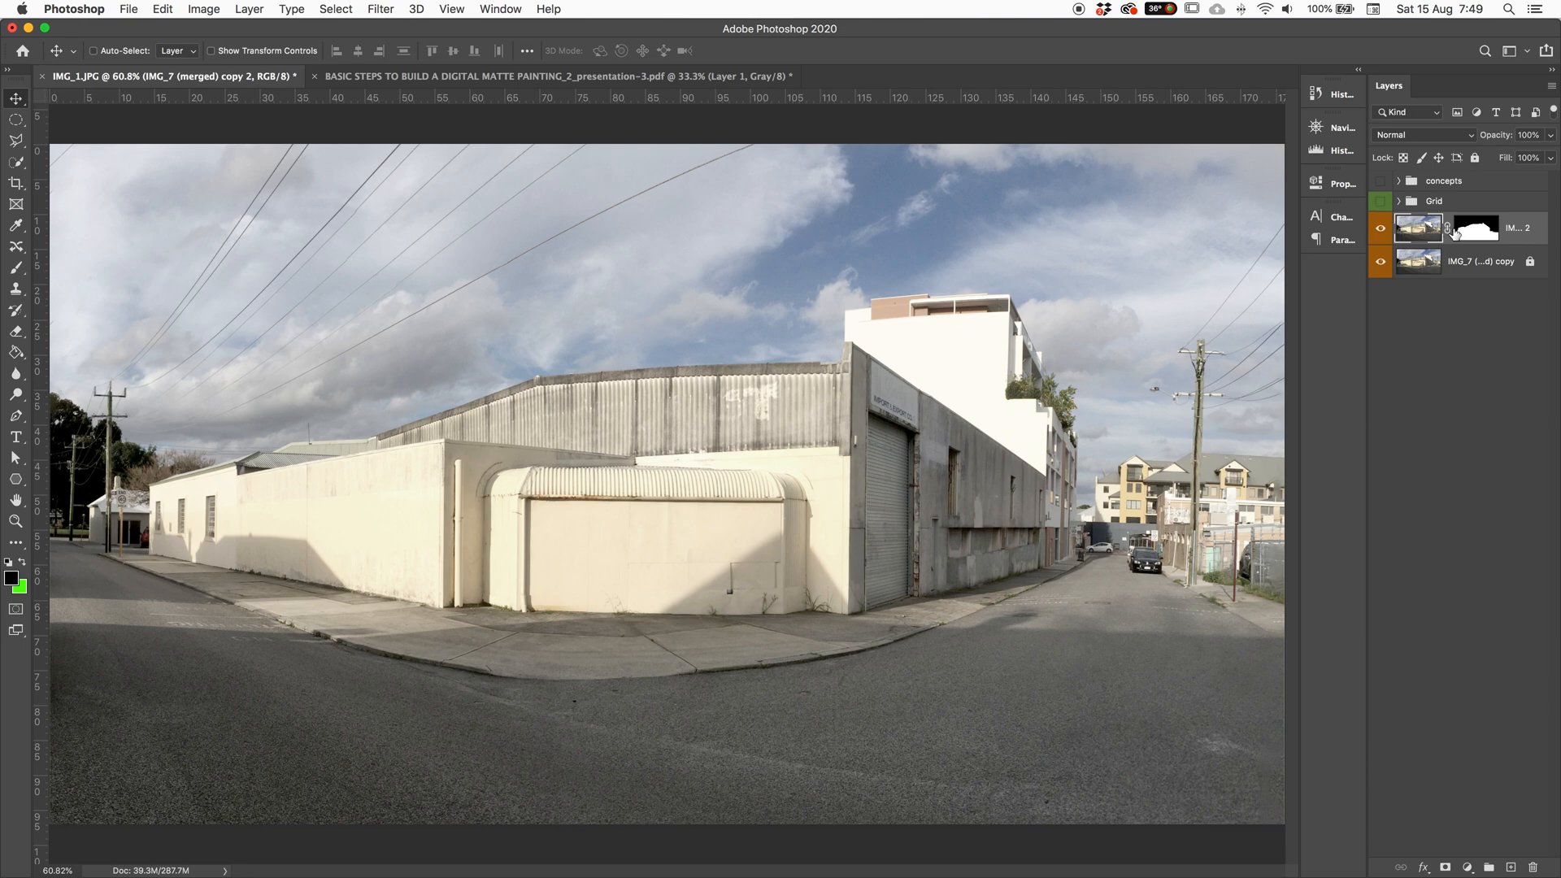
pyautogui.click(1382, 261)
# Step: Disable the building layer's mask from its right-click menu, then re-enable it
pyautogui.click(1476, 228)
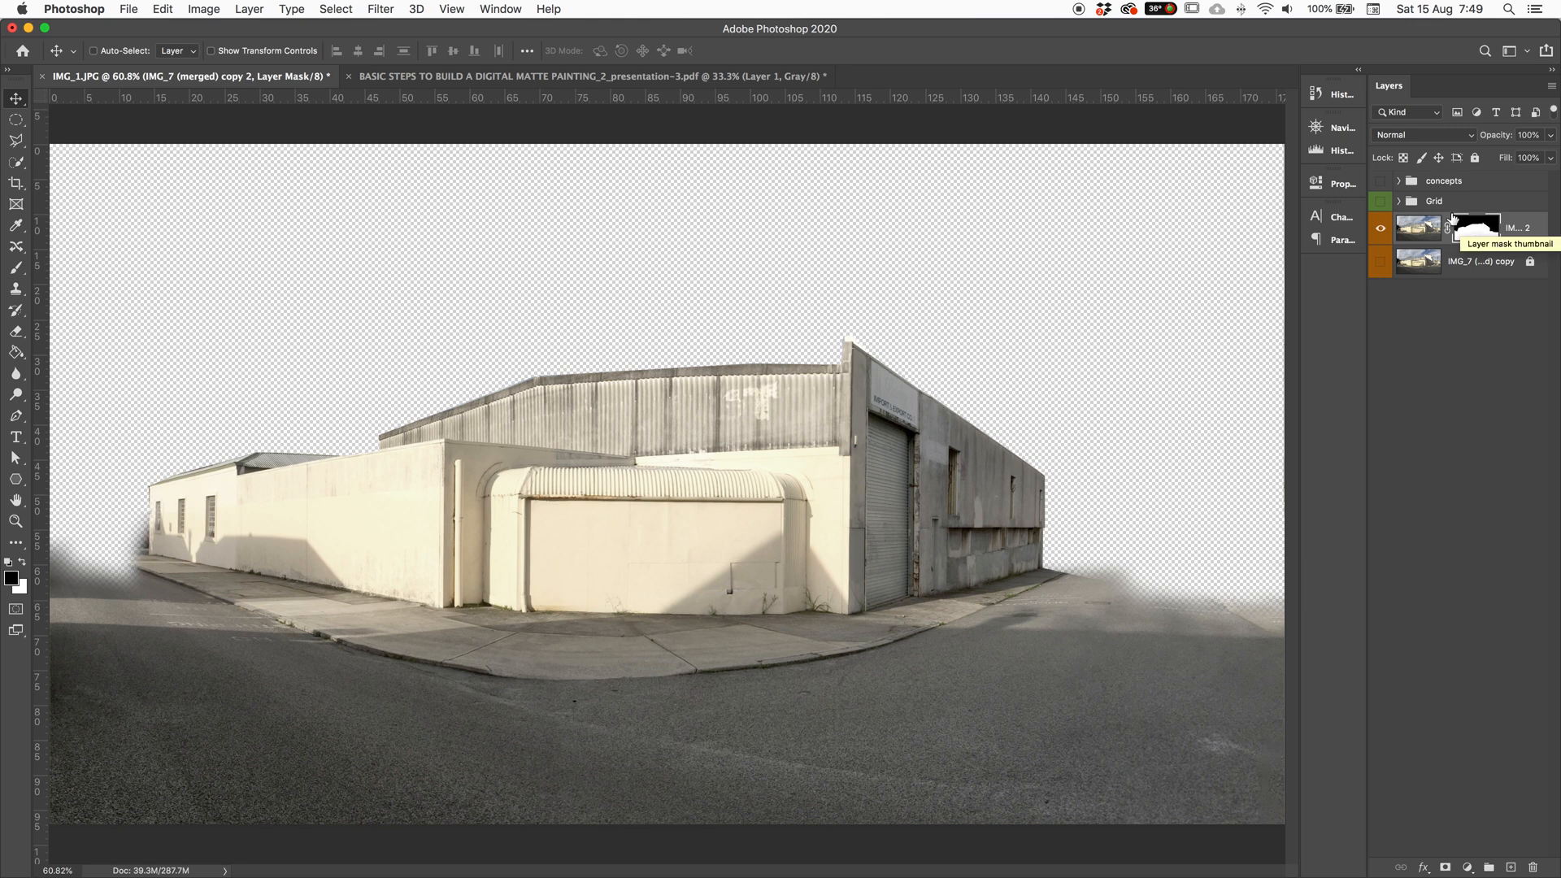
pyautogui.rightClick(1467, 233)
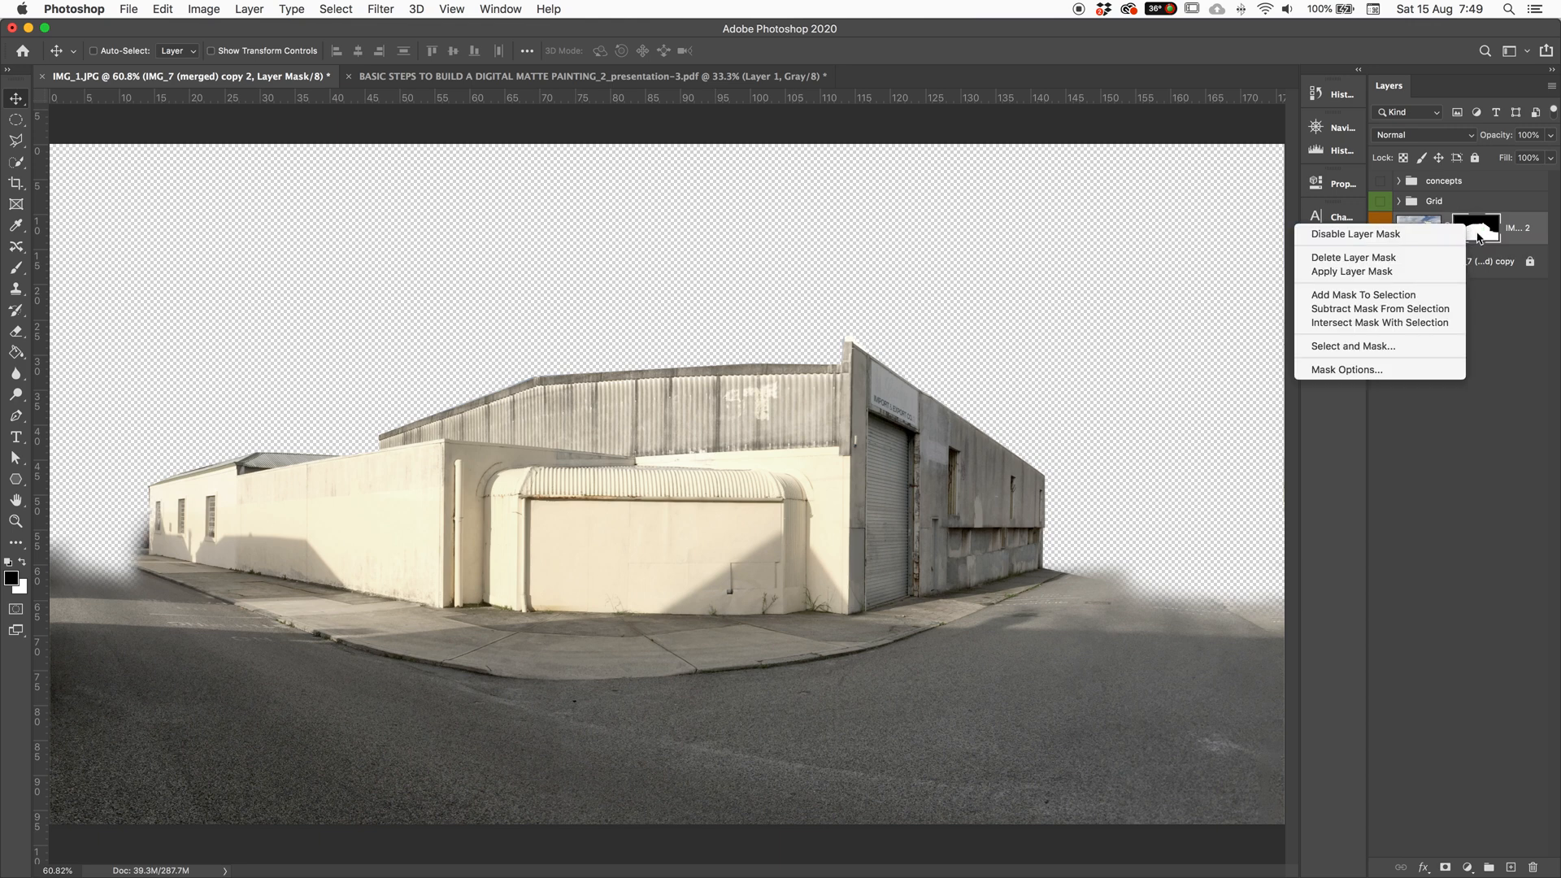
pyautogui.click(1408, 237)
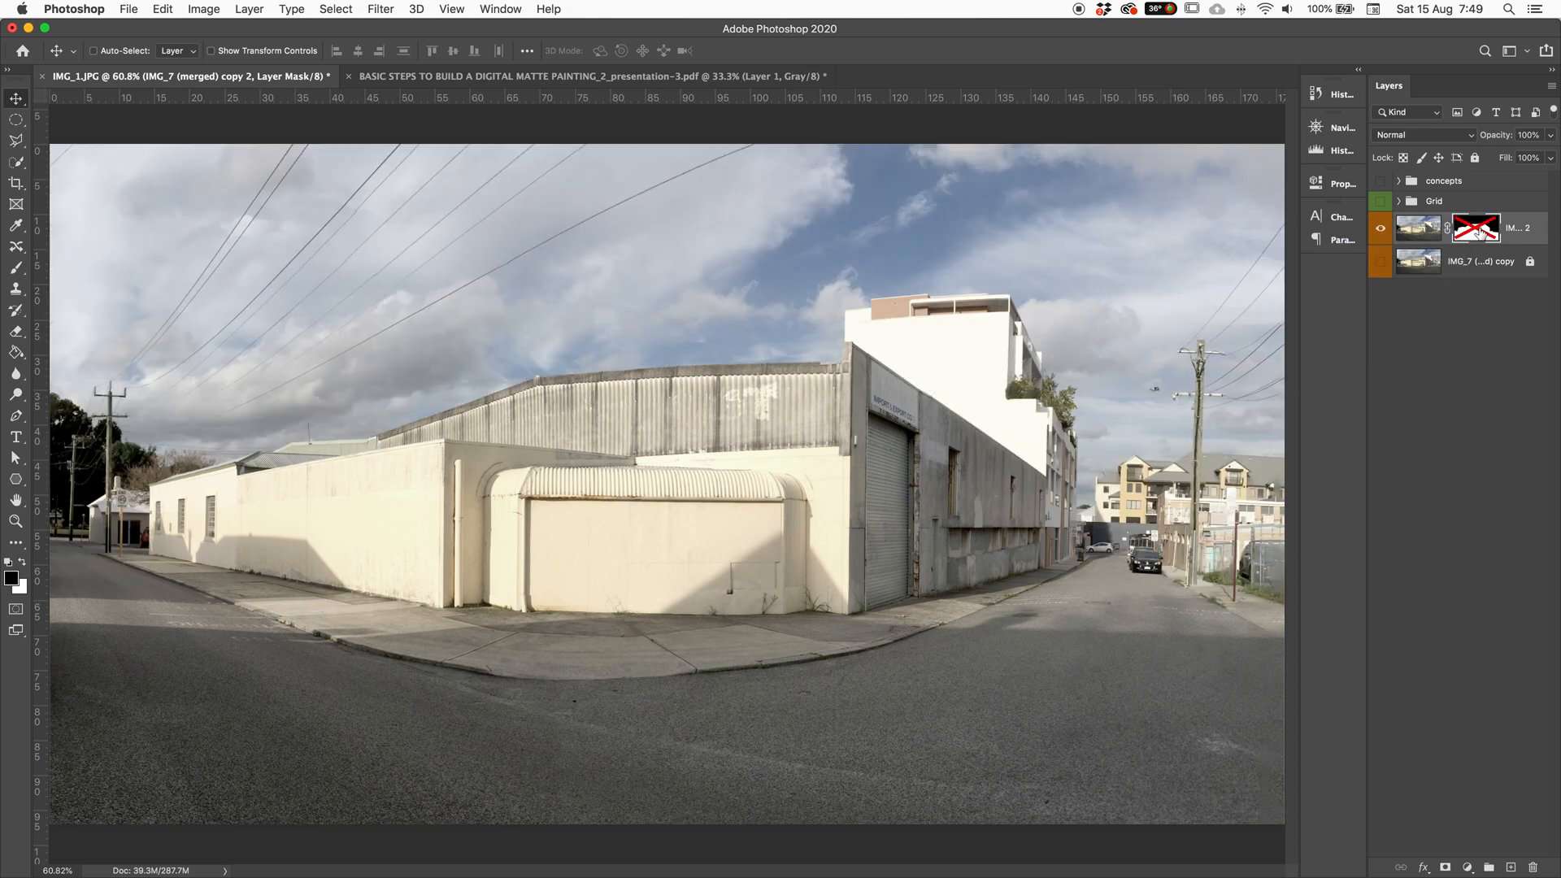
pyautogui.click(1480, 233)
pyautogui.rightClick(1480, 233)
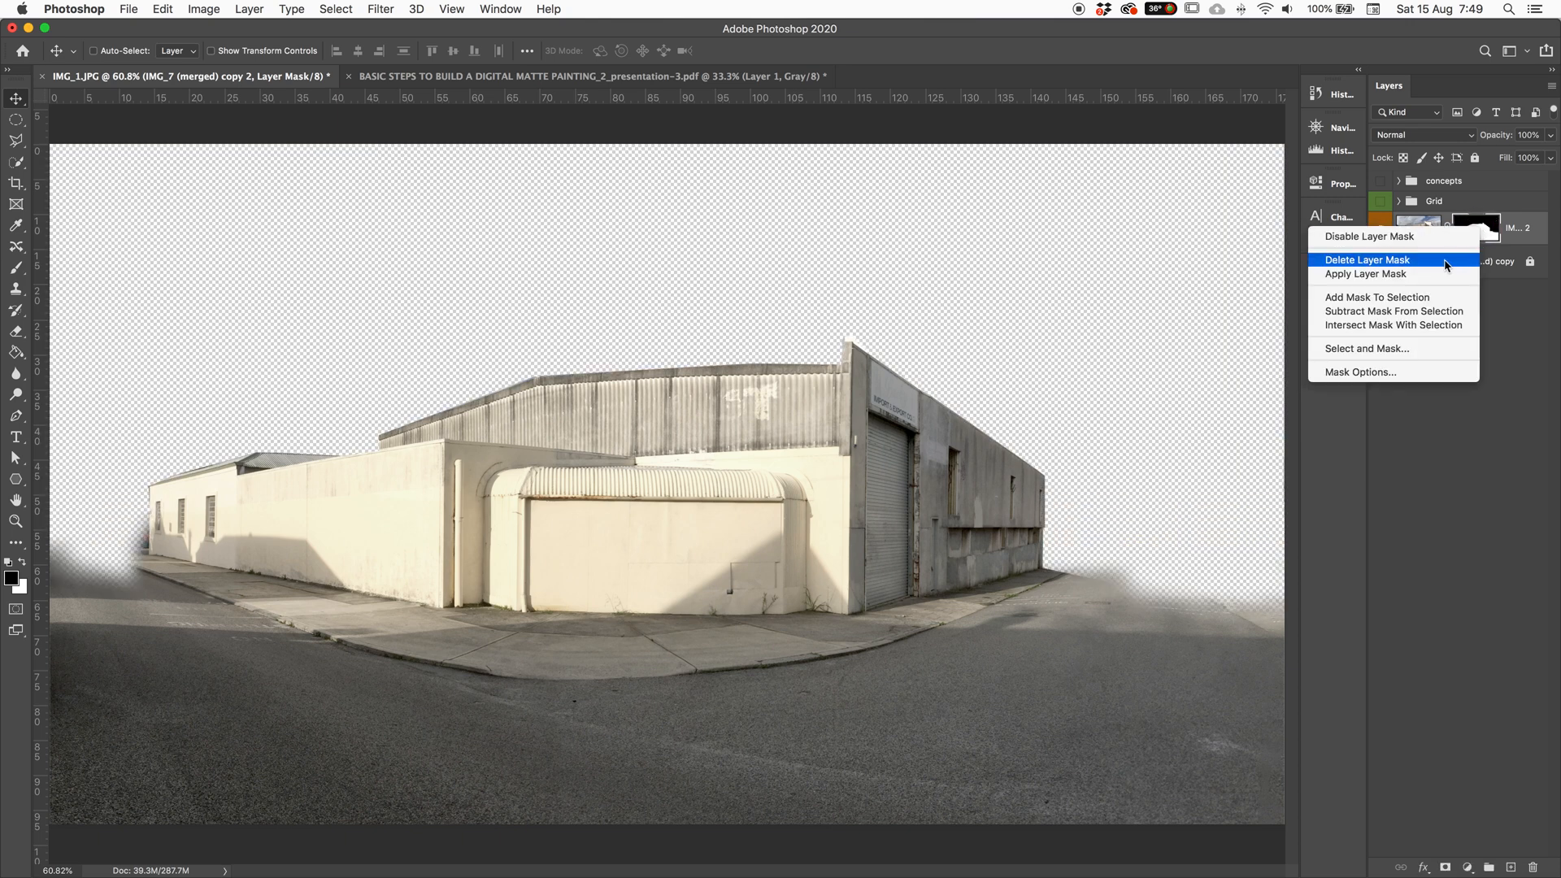
pyautogui.click(1491, 231)
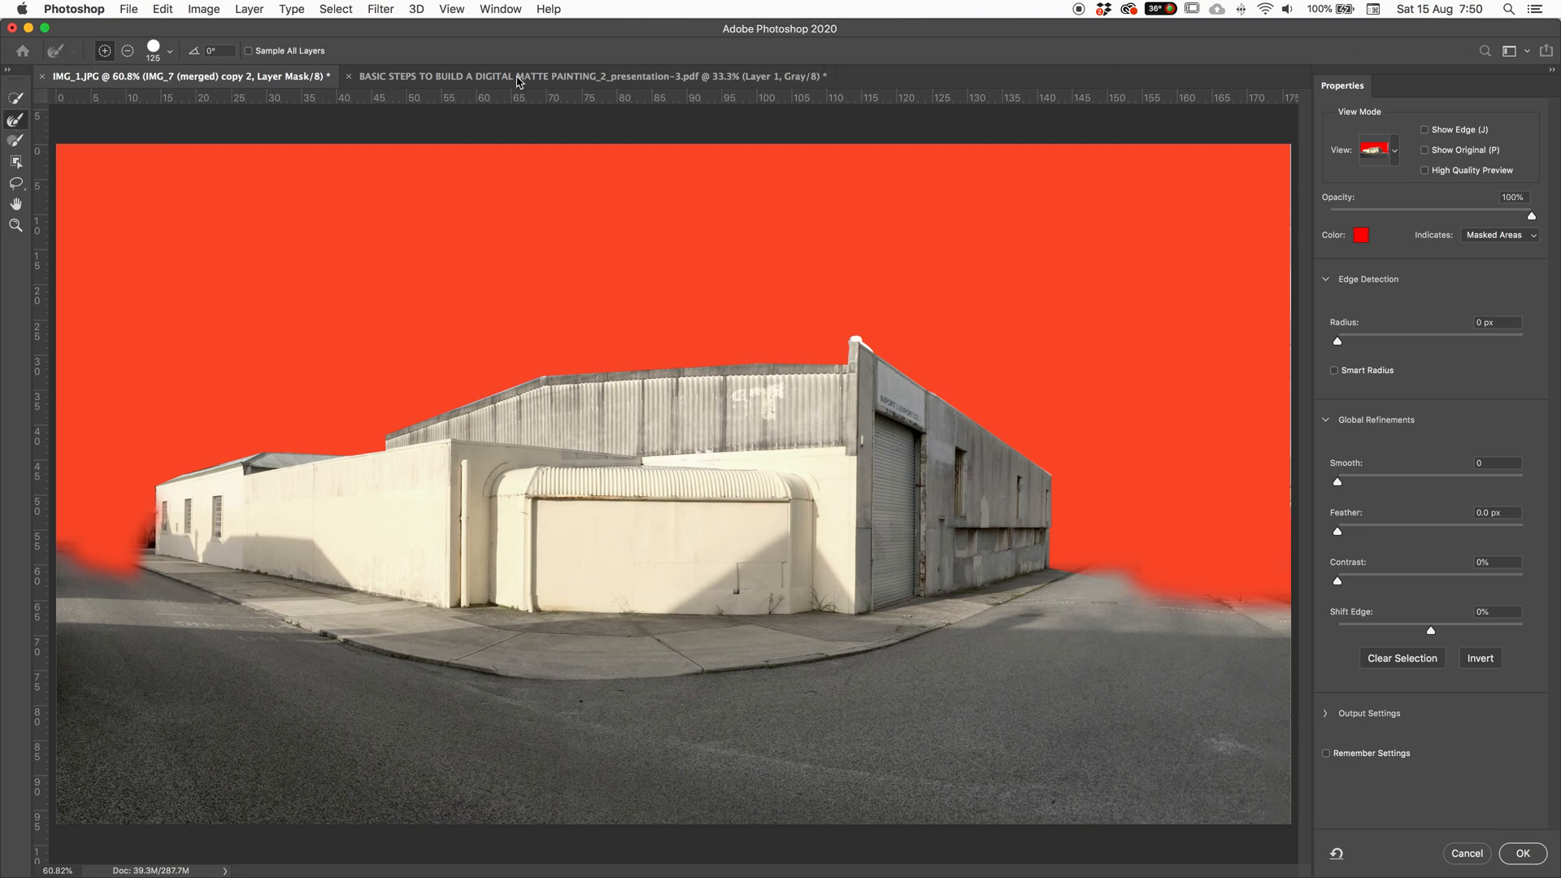
pyautogui.click(1467, 853)
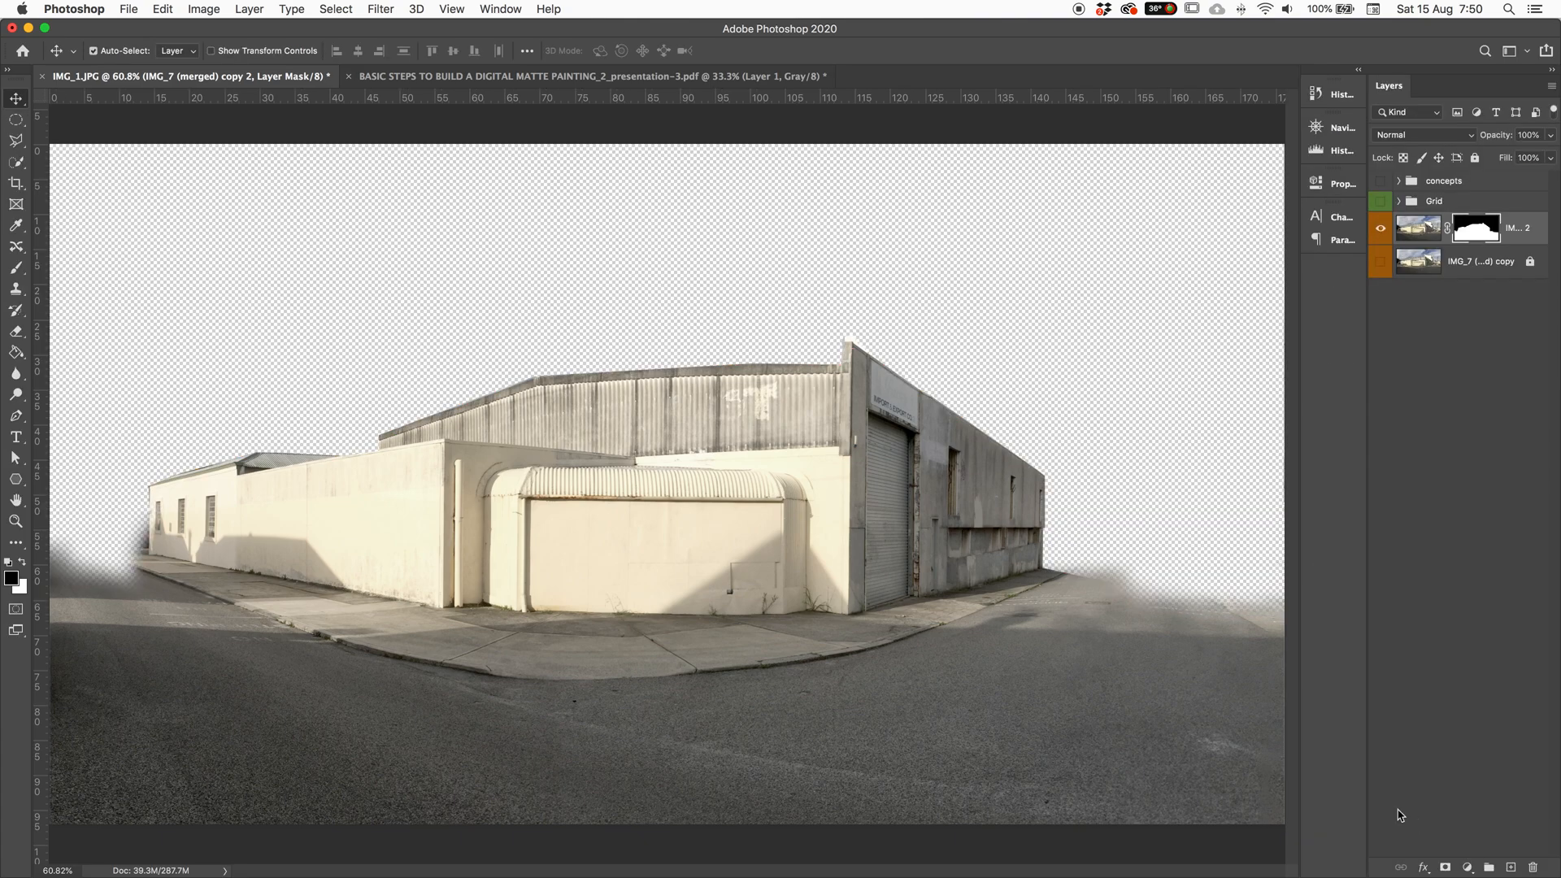
pyautogui.press('super+plus')
pyautogui.press('super+plus')
pyautogui.press('super+plus')
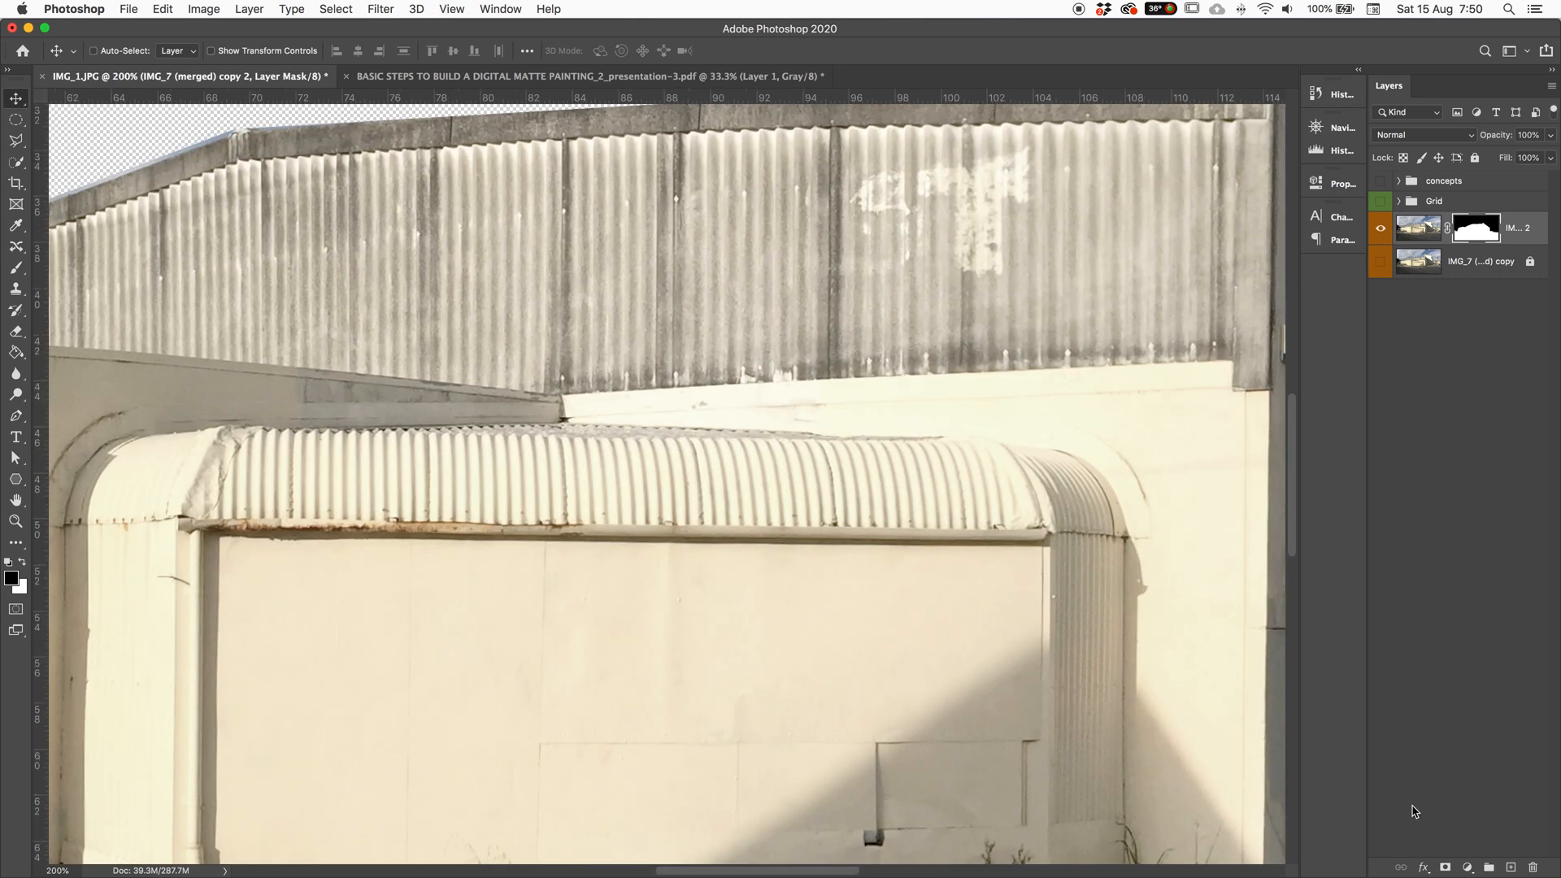
# Step: Pan to the arched cream wall and target the building layer's image pixels instead of its mask
pyautogui.moveTo(864, 704); pyautogui.dragTo(878, 349)
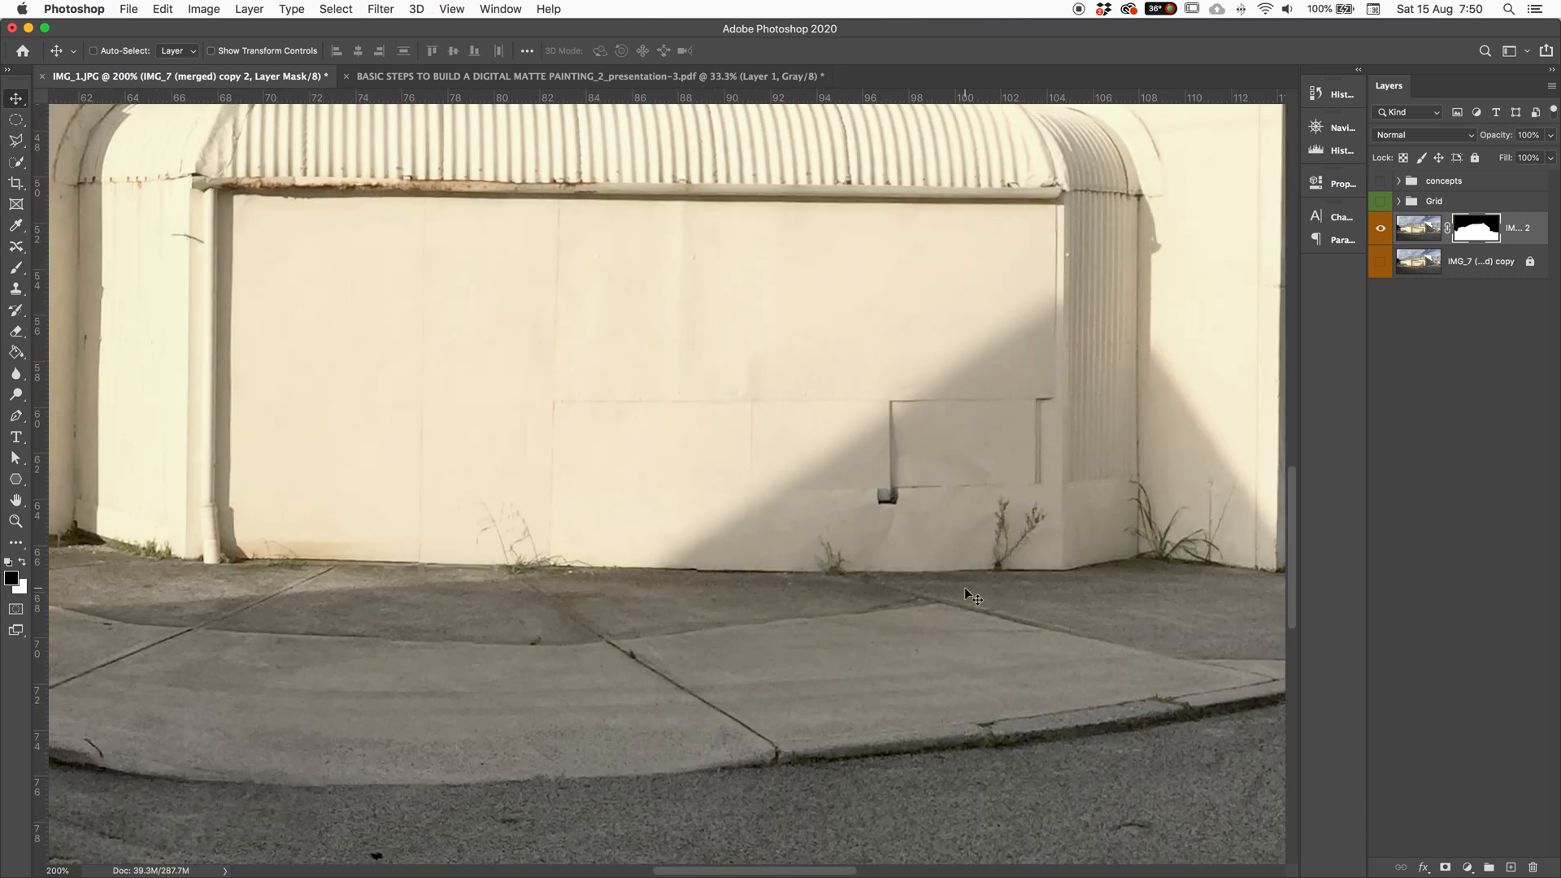
pyautogui.click(1418, 235)
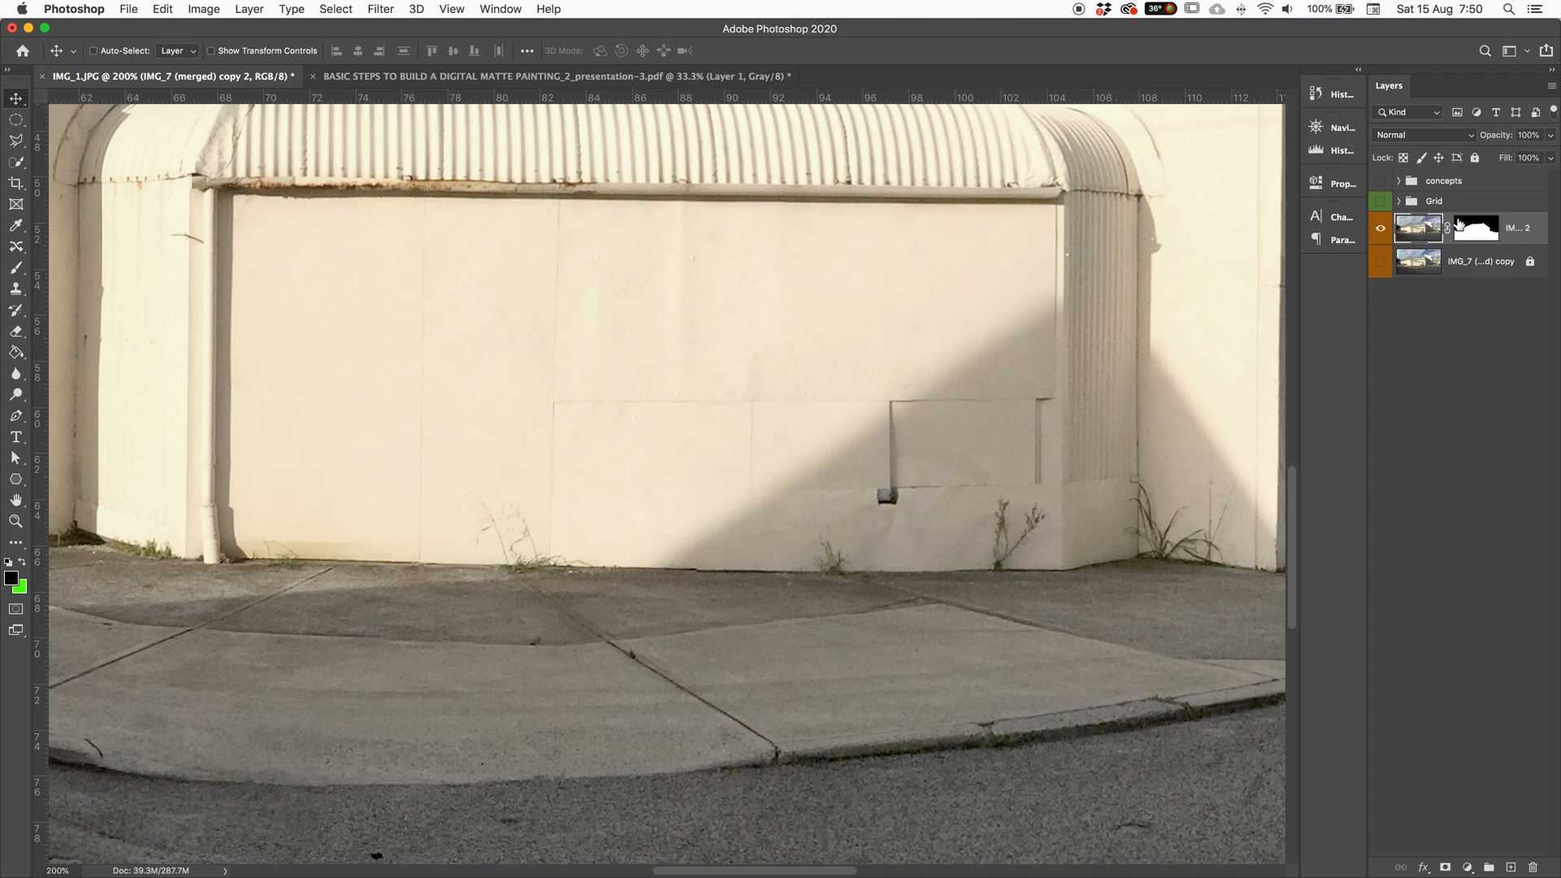
pyautogui.click(1475, 232)
pyautogui.click(1427, 236)
pyautogui.click(1460, 234)
pyautogui.click(1429, 249)
pyautogui.moveTo(817, 333); pyautogui.dragTo(393, 383)
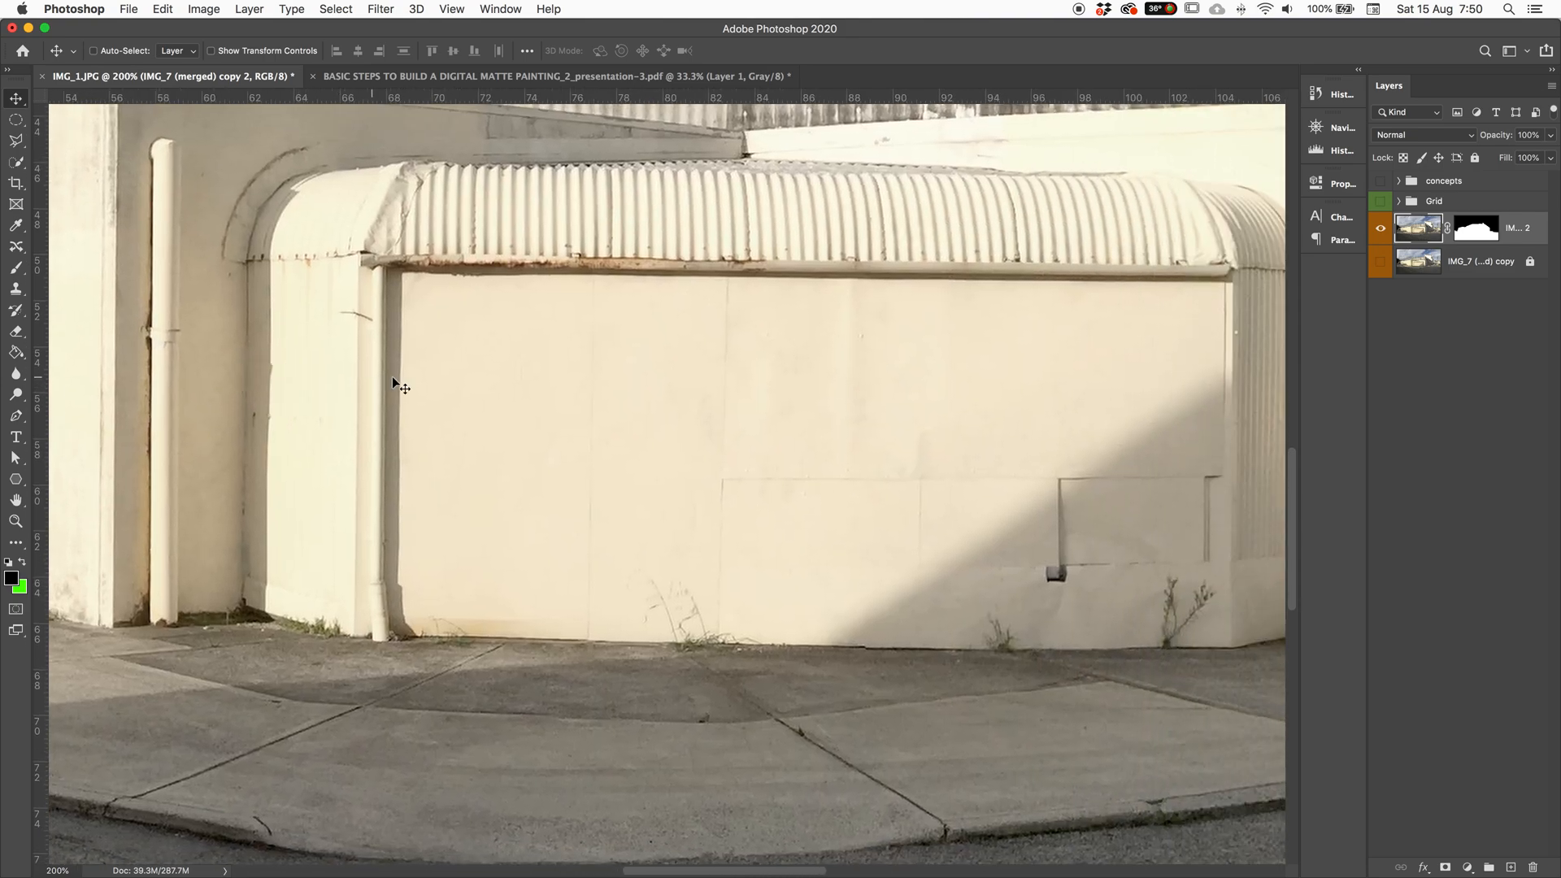
pyautogui.click(15, 164)
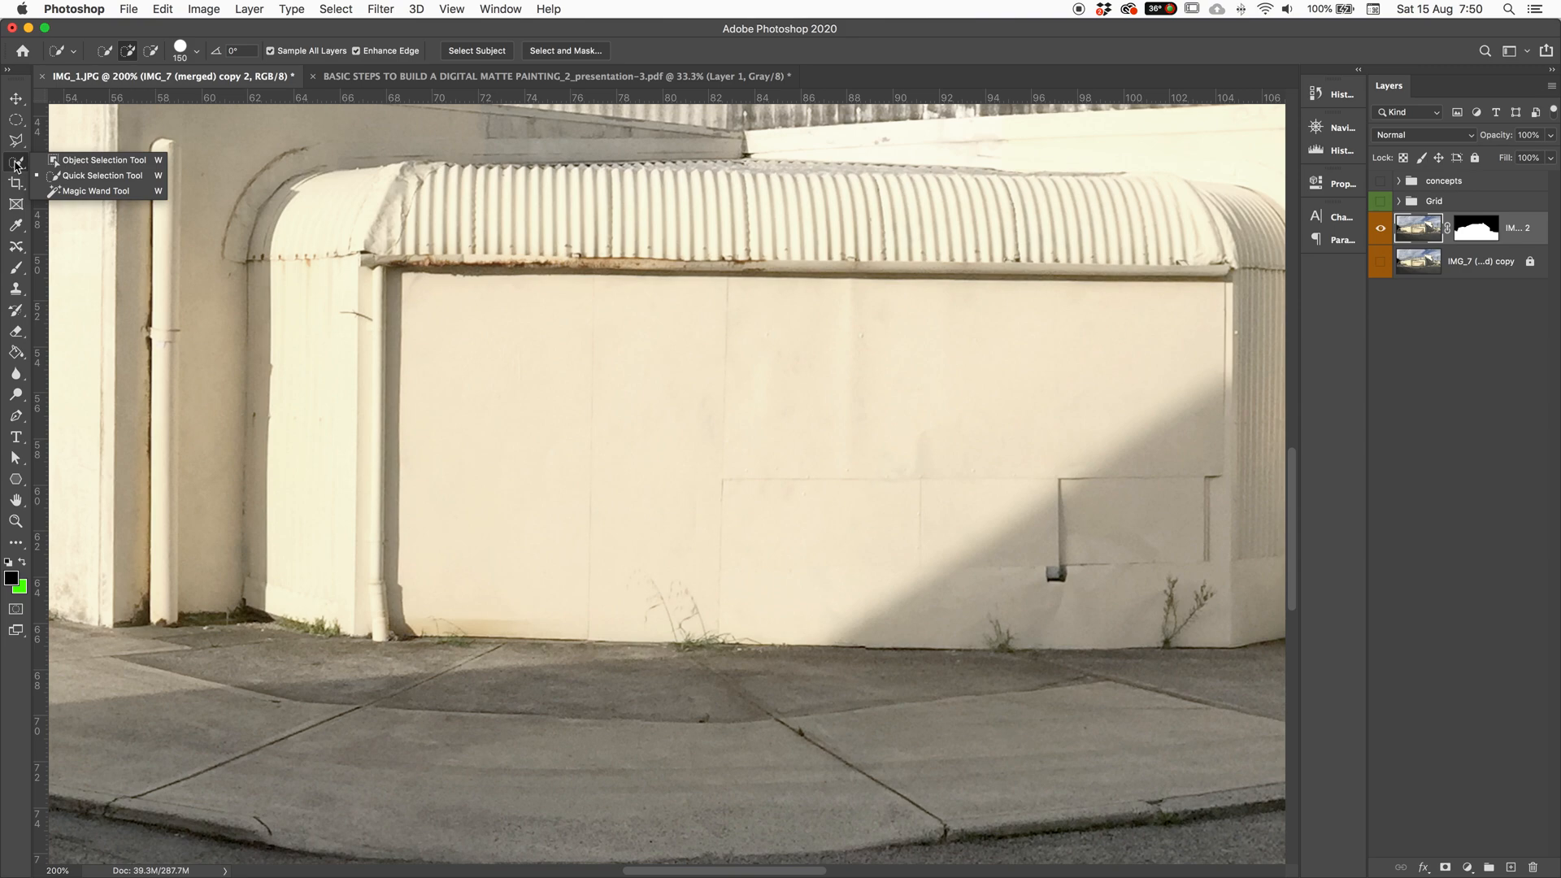
# Step: Cycle through the Clone Stamp and healing tool flyouts and settle on the Spot Healing Brush
pyautogui.click(13, 292)
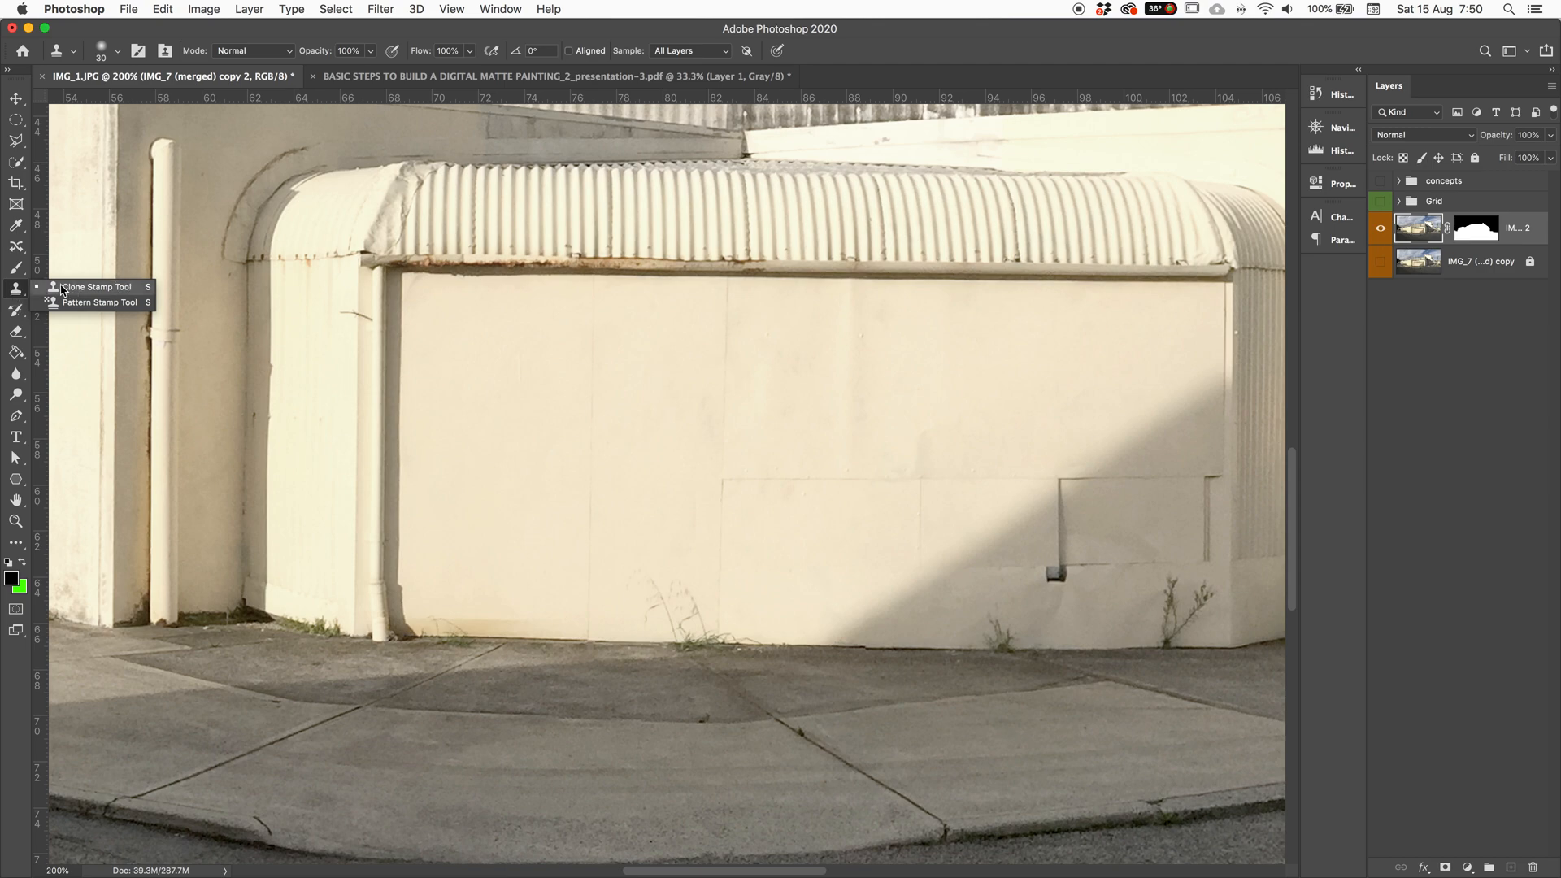
pyautogui.press('u')
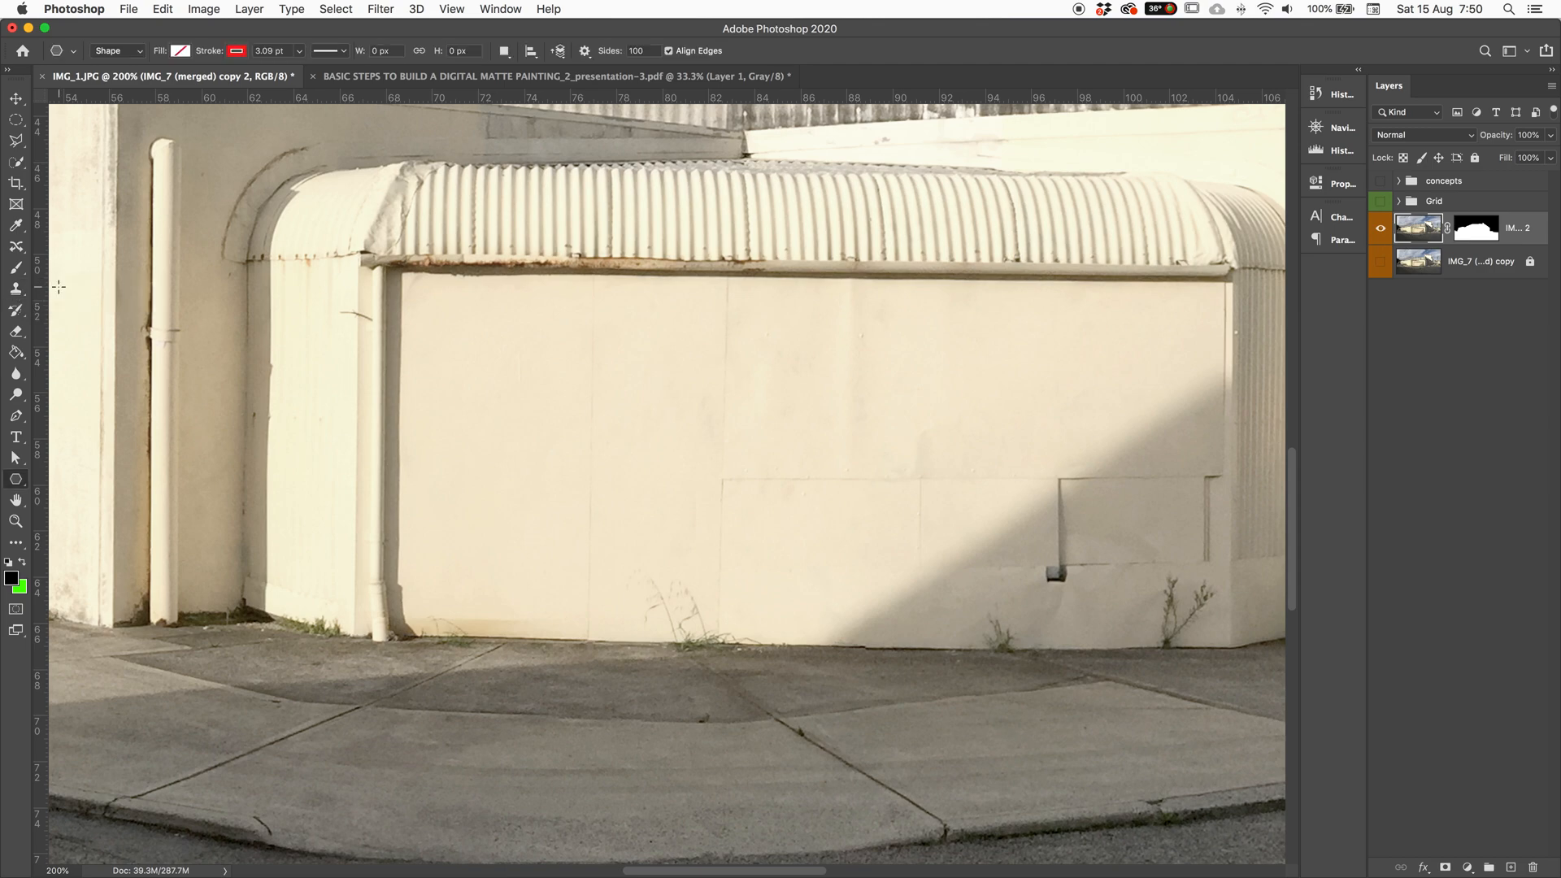
pyautogui.click(16, 246)
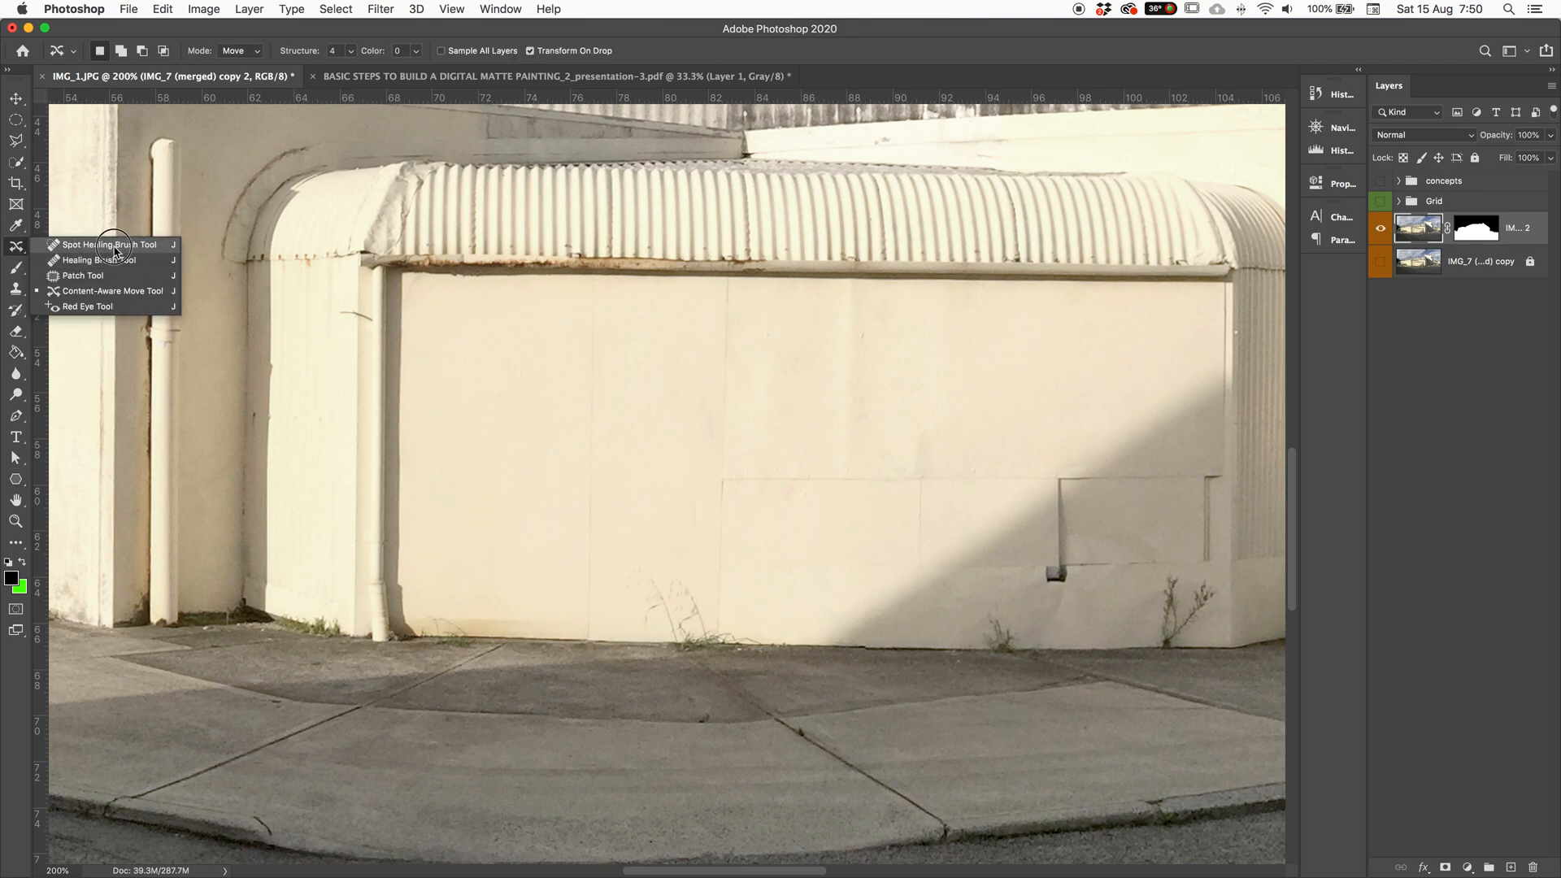
pyautogui.click(143, 248)
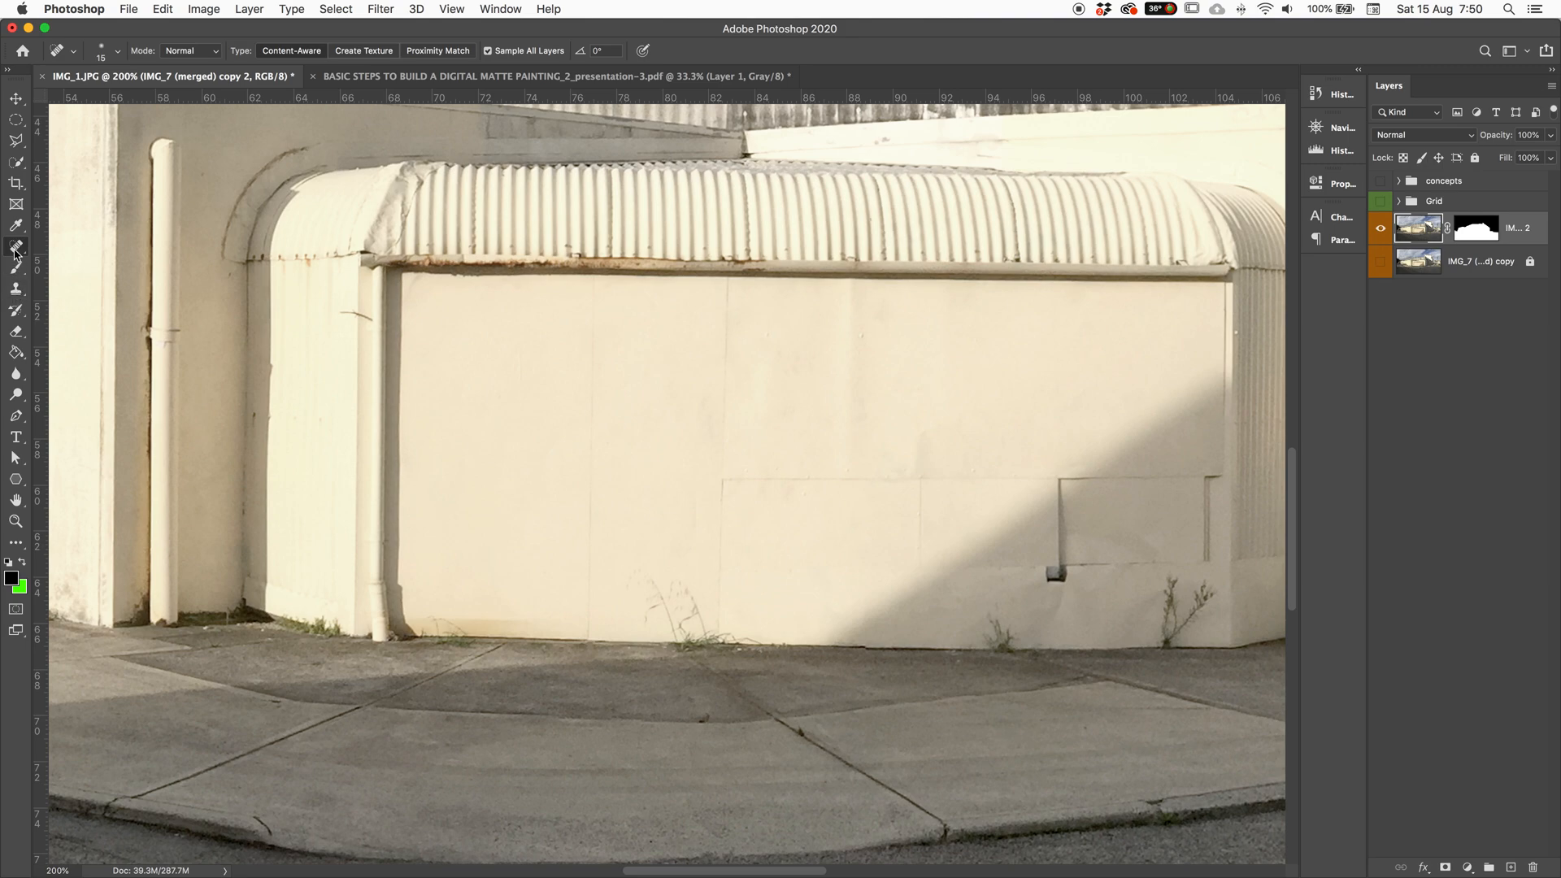
pyautogui.click(15, 291)
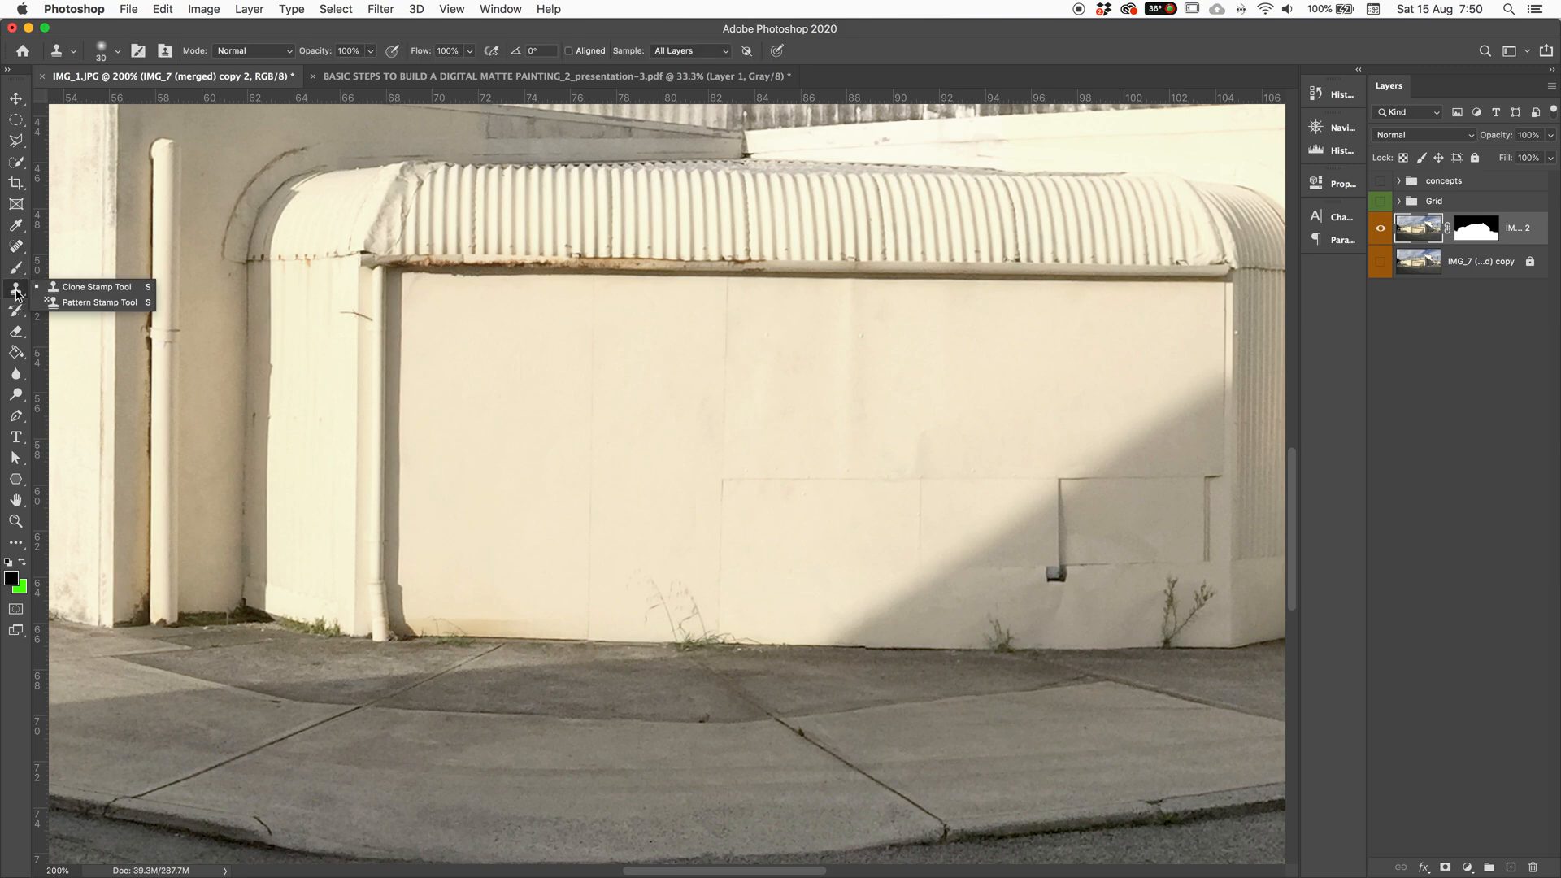
pyautogui.click(14, 251)
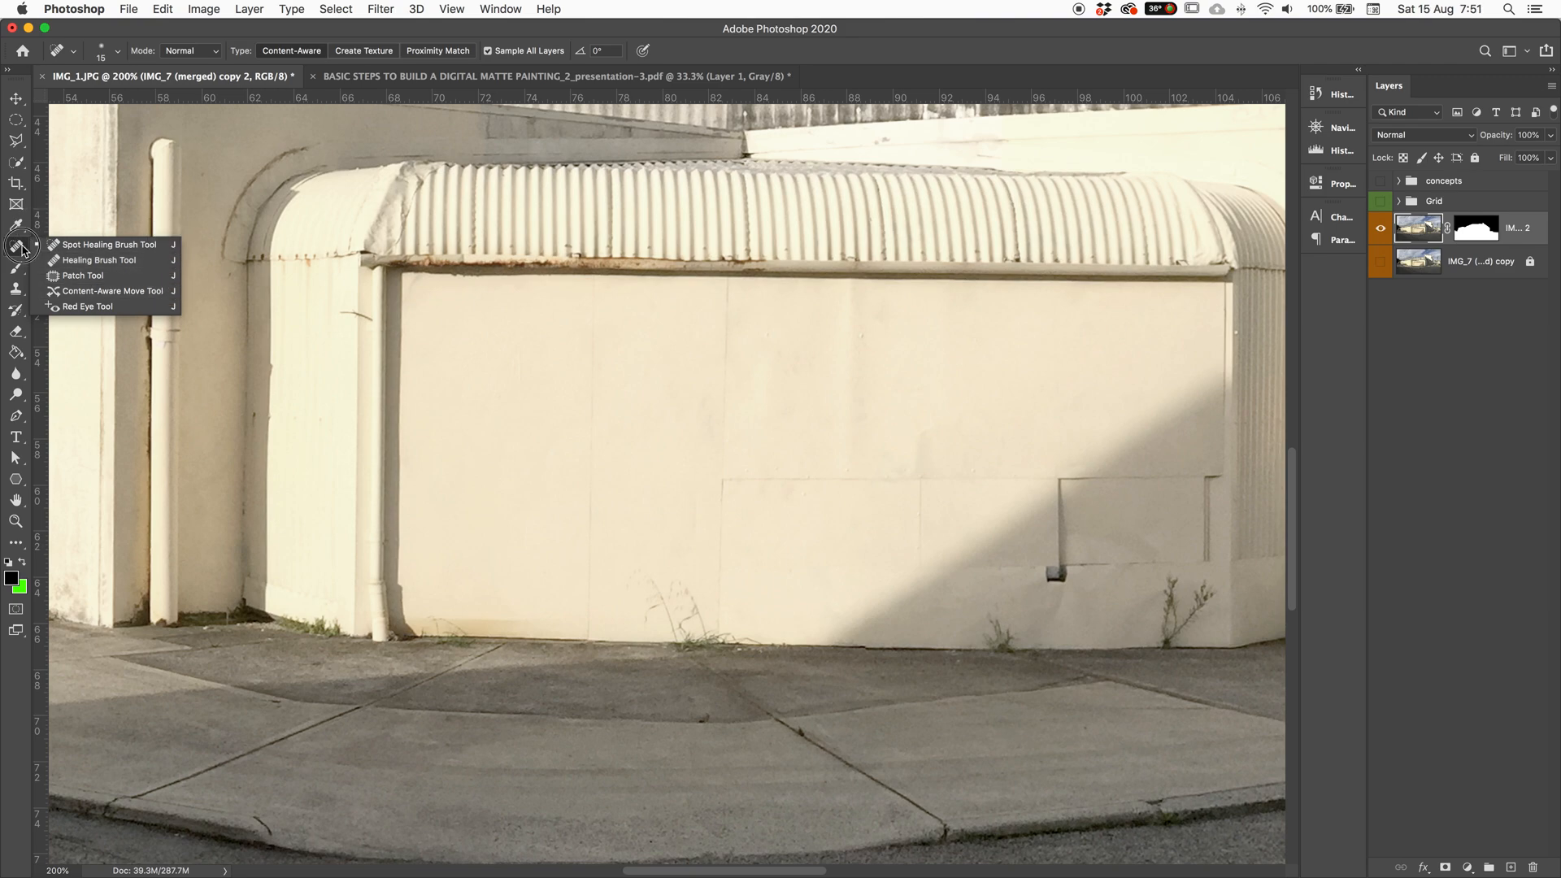
pyautogui.click(106, 307)
pyautogui.moveTo(15, 289); pyautogui.dragTo(133, 287)
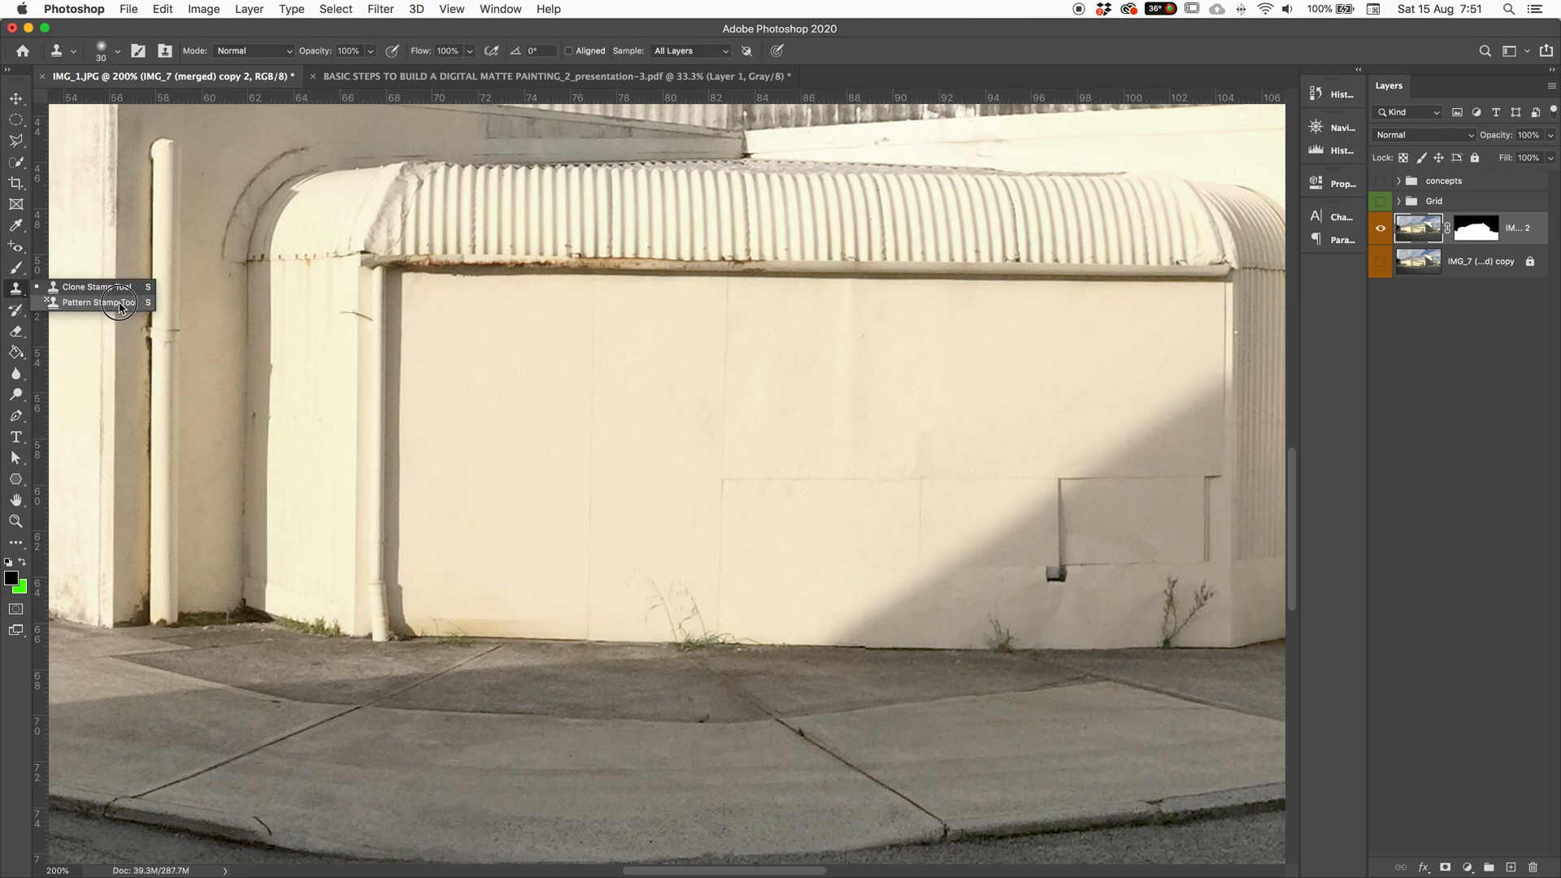
pyautogui.click(16, 293)
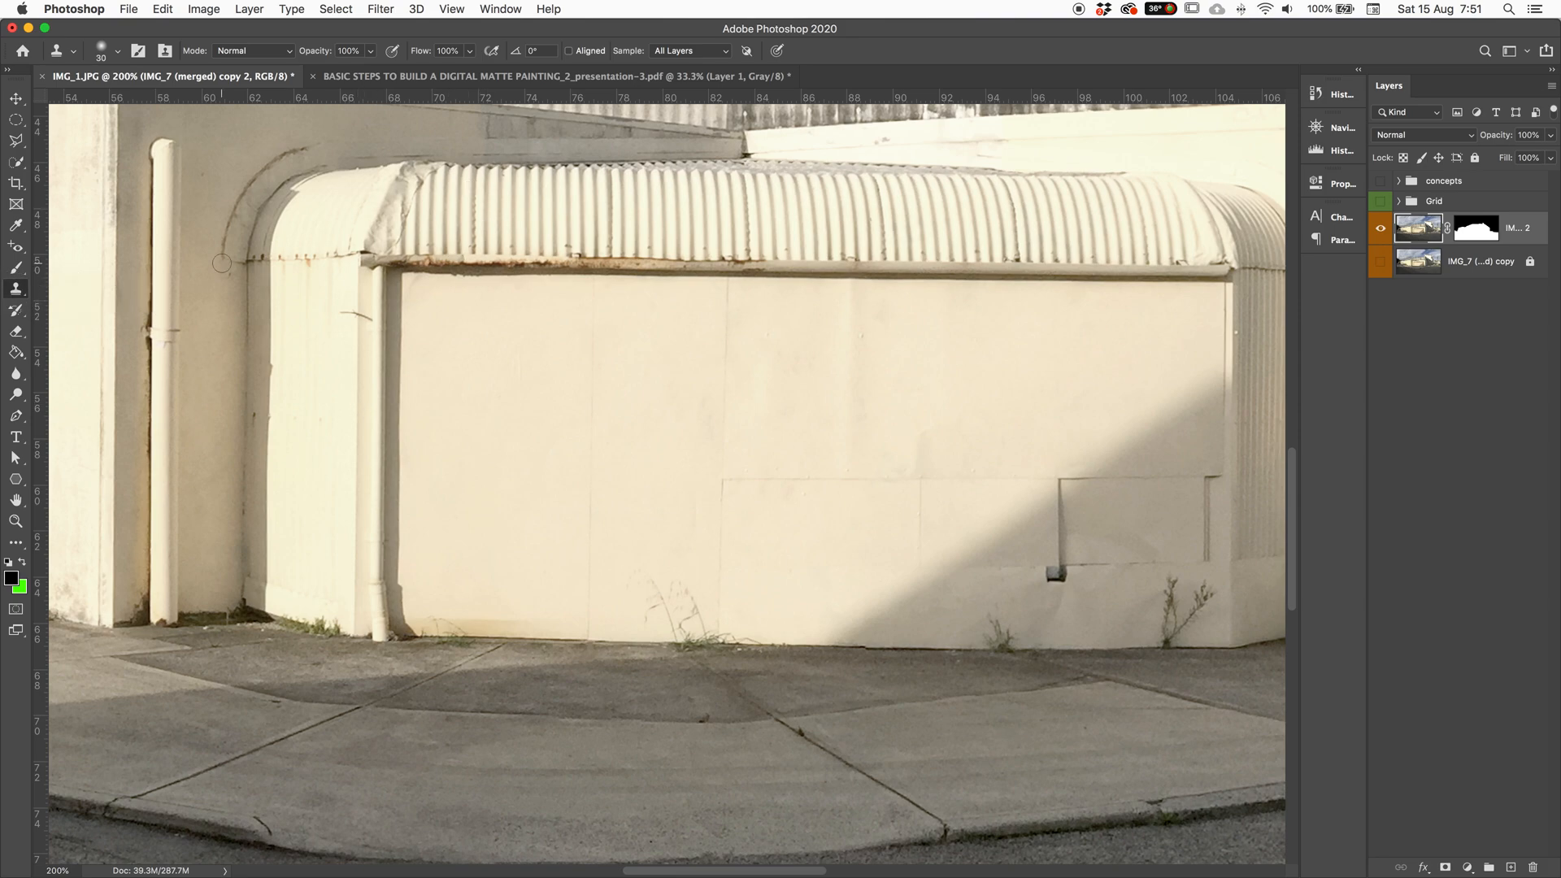
pyautogui.click(17, 252)
pyautogui.click(92, 245)
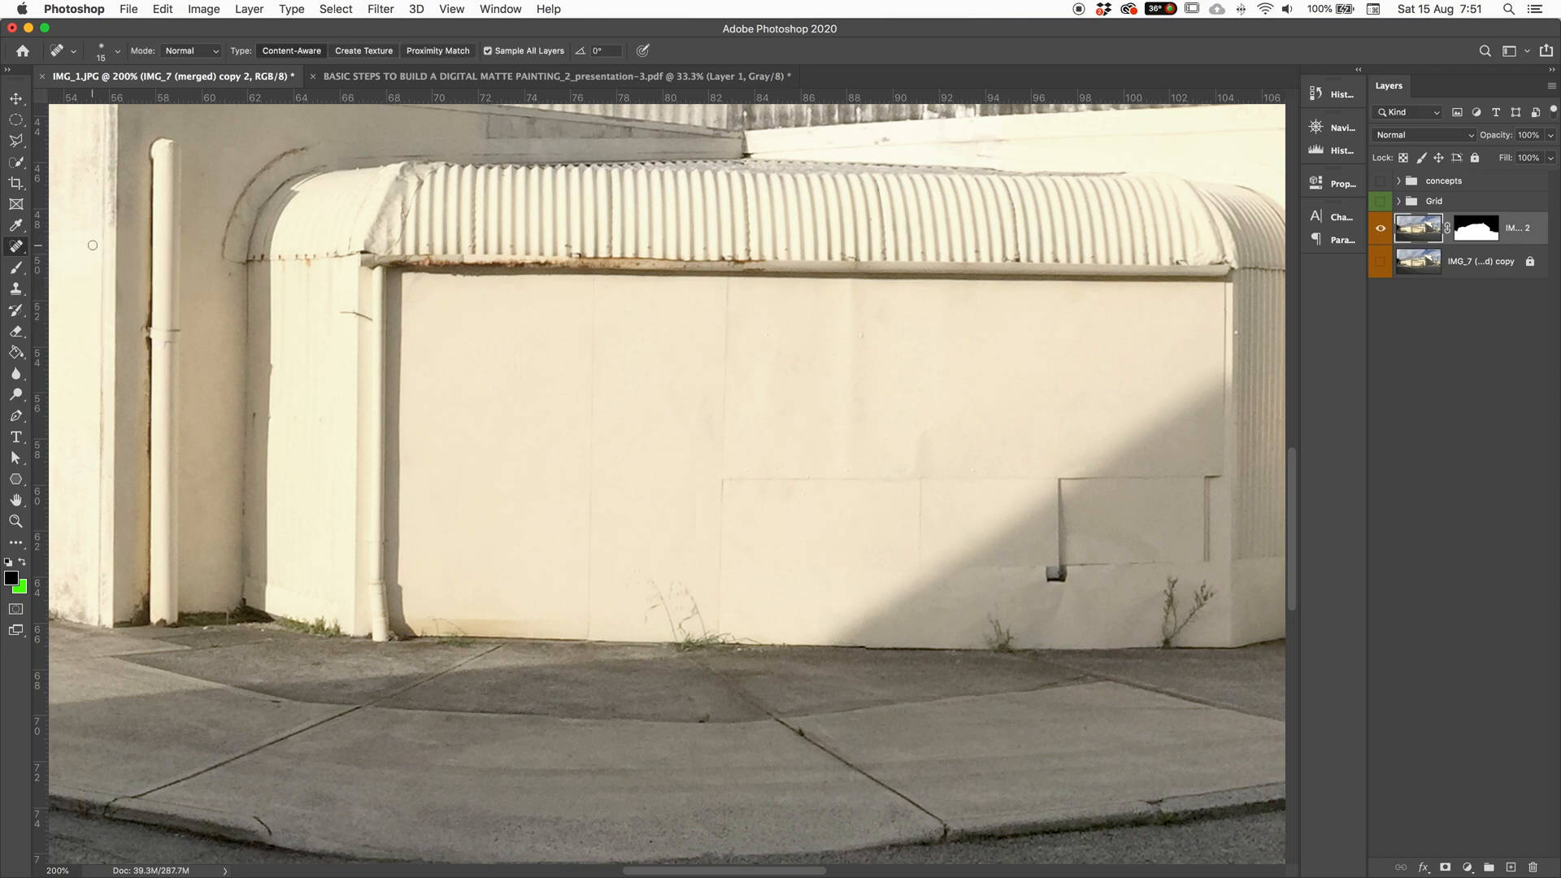
pyautogui.click(16, 250)
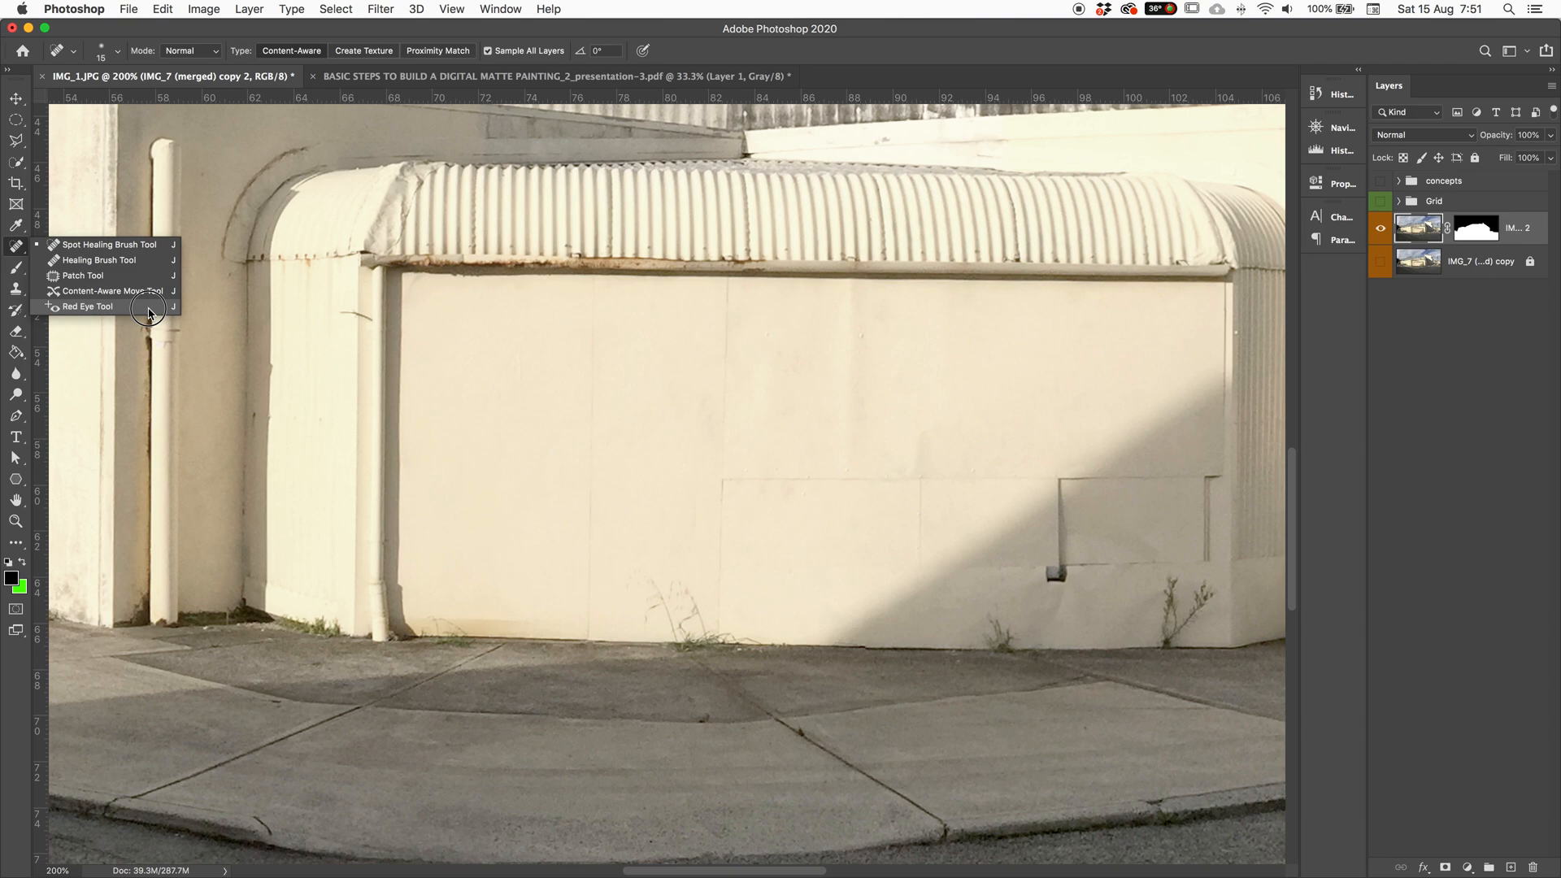
# Step: With the Spot Healing Brush at size 20, zoom in and heal the crack beside the roof corner
pyautogui.click(90, 250)
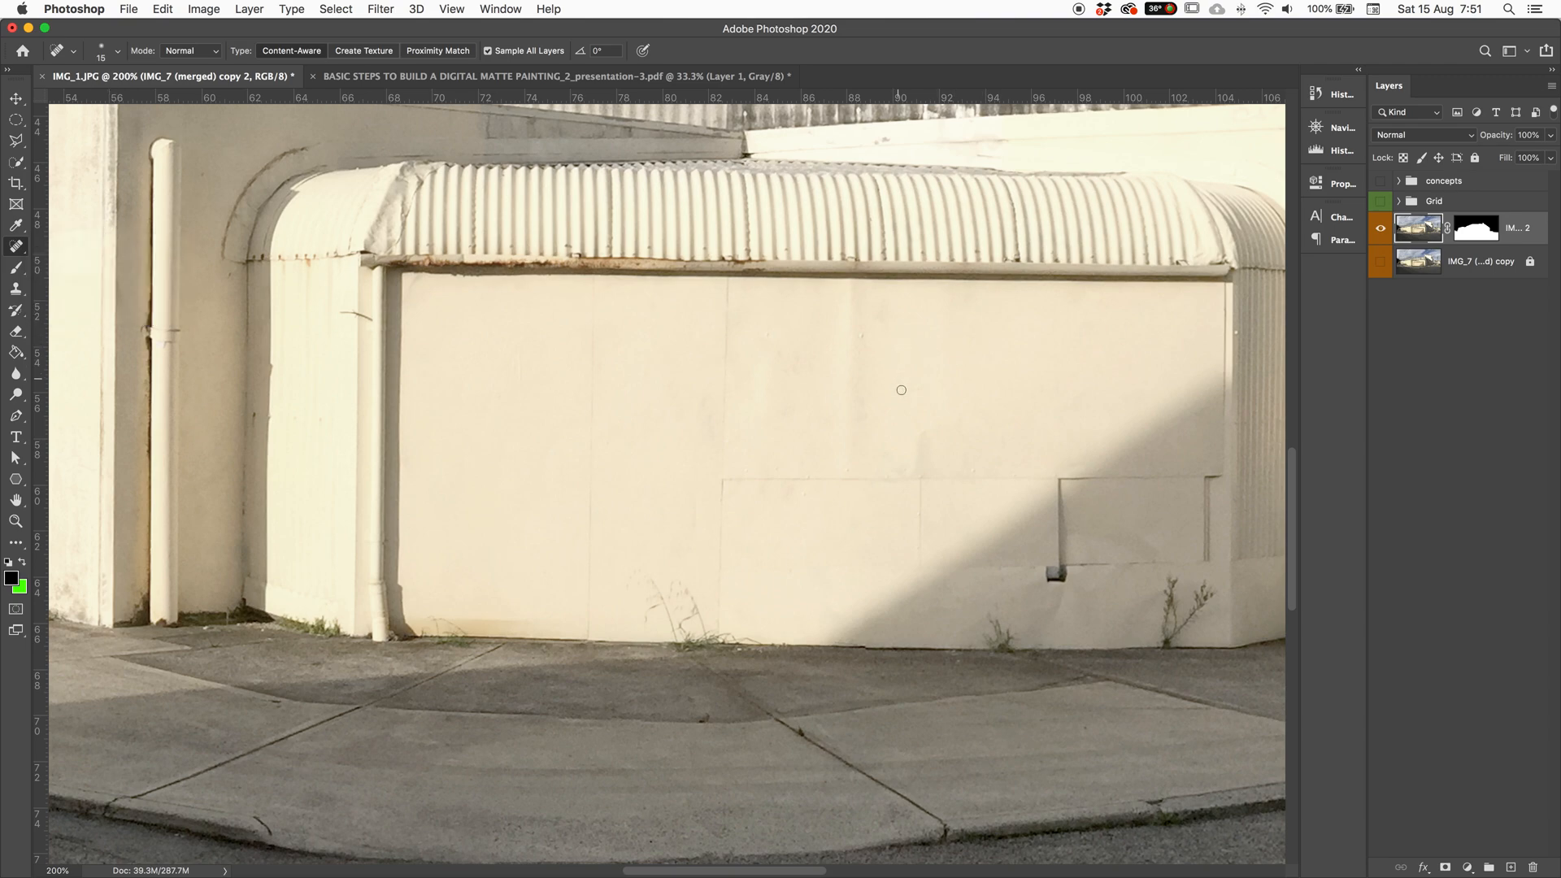
pyautogui.press(']')
pyautogui.press(']')
pyautogui.press(']')
pyautogui.press('super+equal')
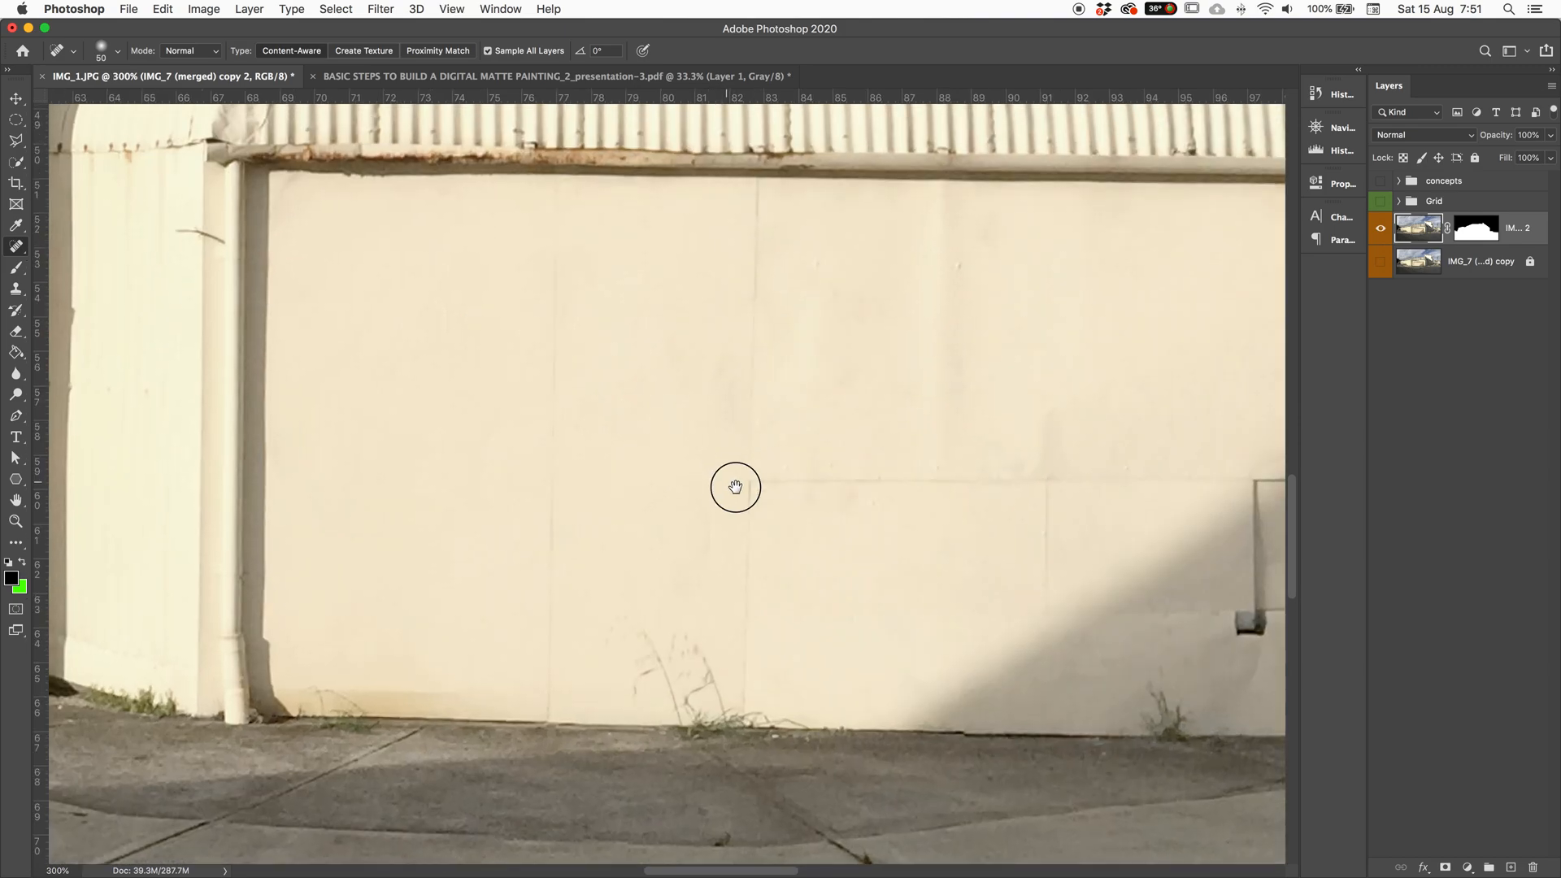
pyautogui.moveTo(735, 487); pyautogui.dragTo(997, 631)
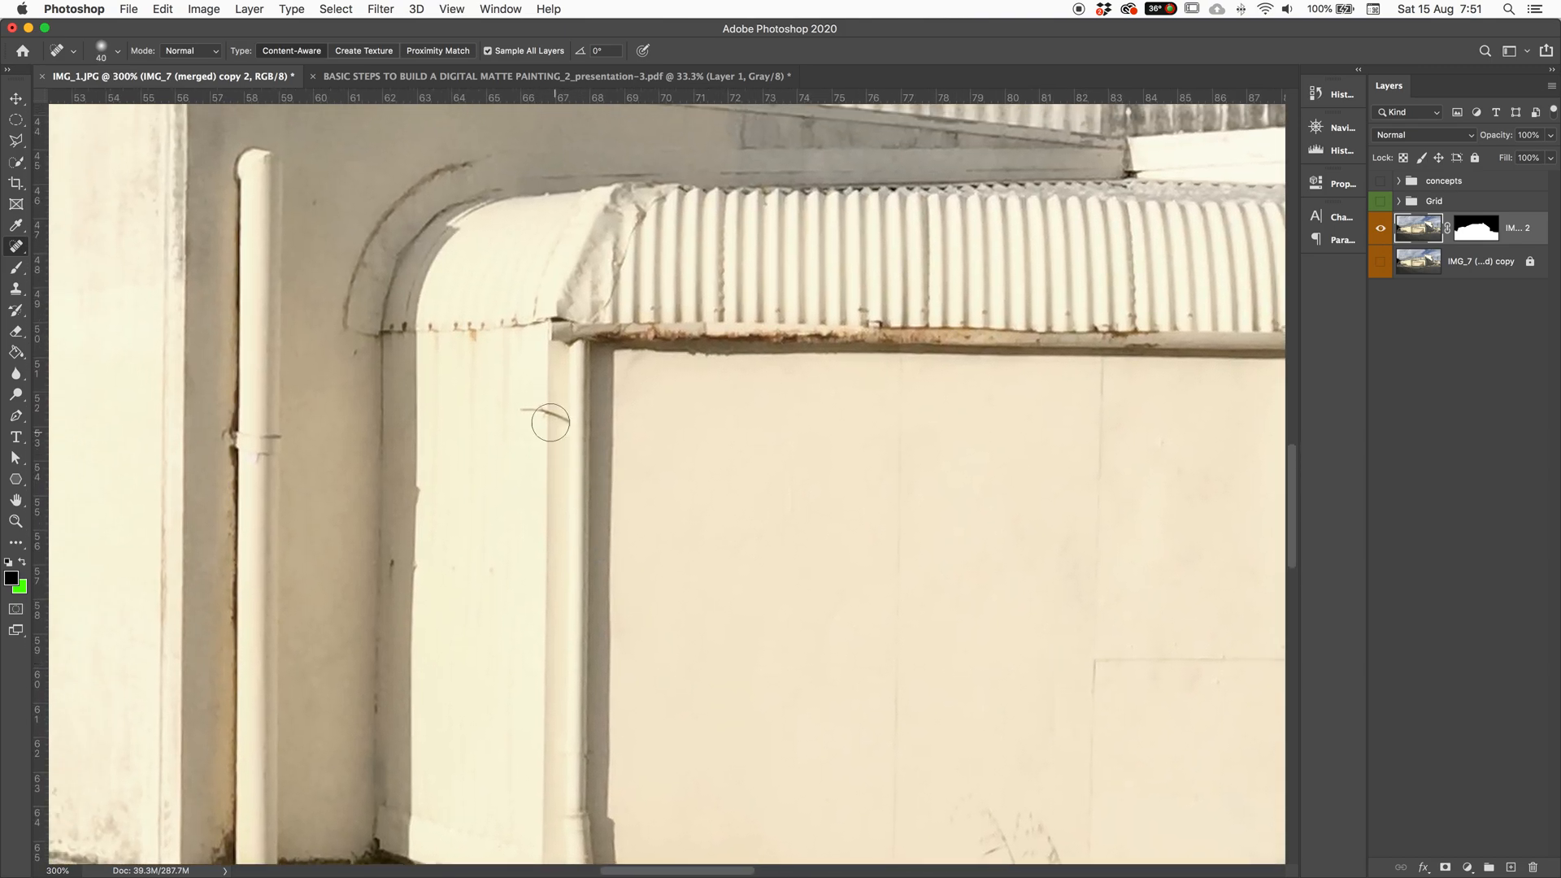
pyautogui.press('[')
pyautogui.press('[')
pyautogui.moveTo(571, 418); pyautogui.dragTo(515, 404)
# Step: Heal the hole, vertical crack, dark spot and long patch along the lower wall
pyautogui.hscroll(10, 599, 380)
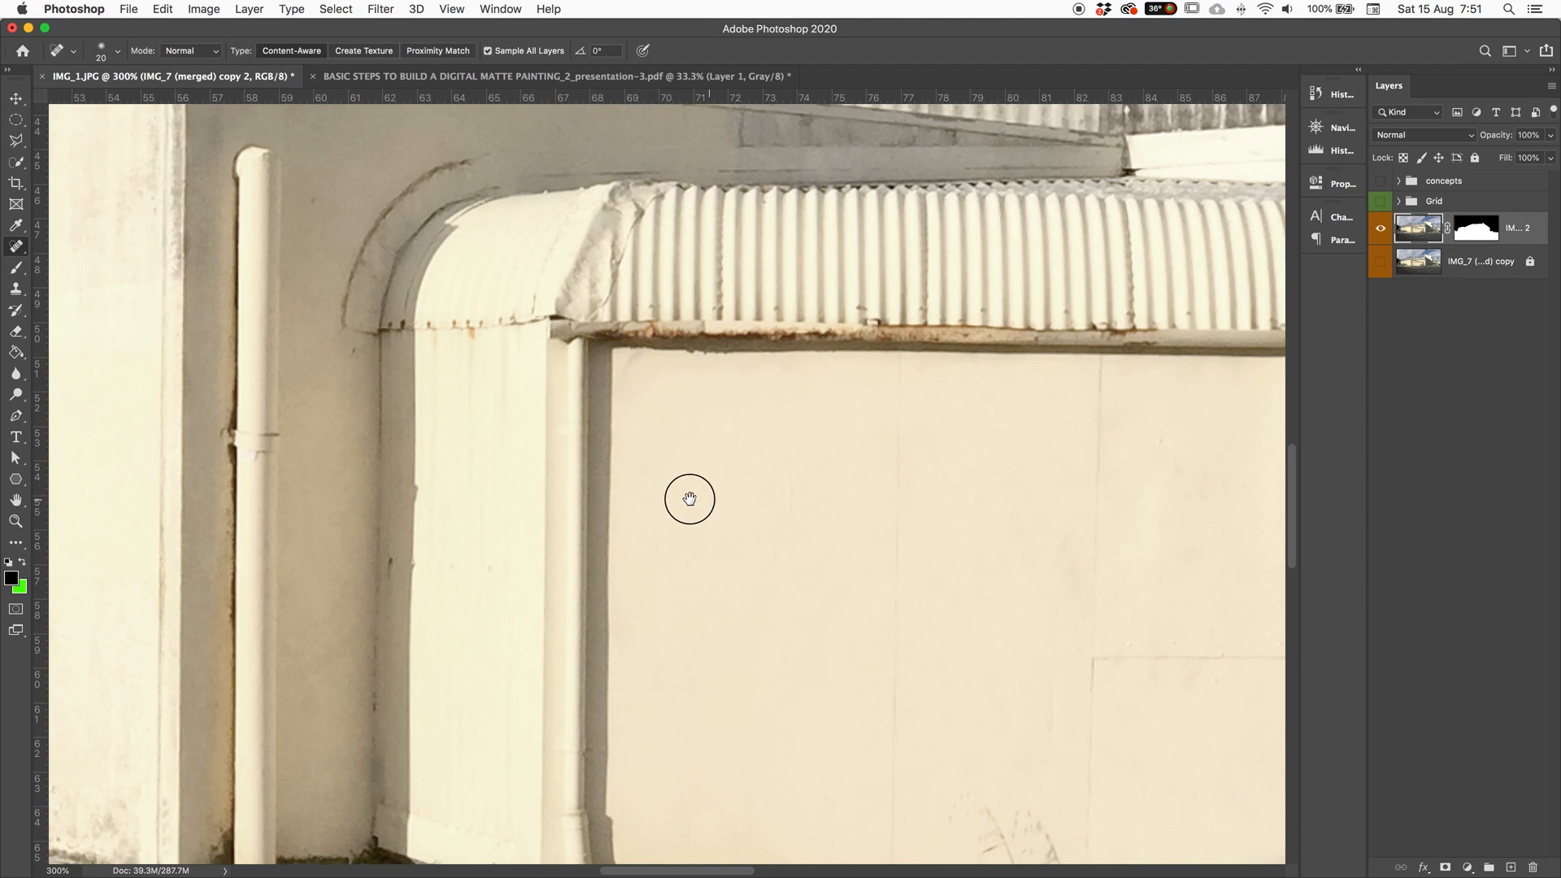
pyautogui.scroll(-10, 231, 300)
pyautogui.moveTo(635, 464); pyautogui.dragTo(521, 534)
pyautogui.moveTo(800, 505)
pyautogui.mouseDown()
pyautogui.moveTo(797, 371)
pyautogui.moveTo(1046, 371)
pyautogui.moveTo(1026, 391)
pyautogui.moveTo(1026, 480)
pyautogui.moveTo(1033, 367)
pyautogui.mouseUp()
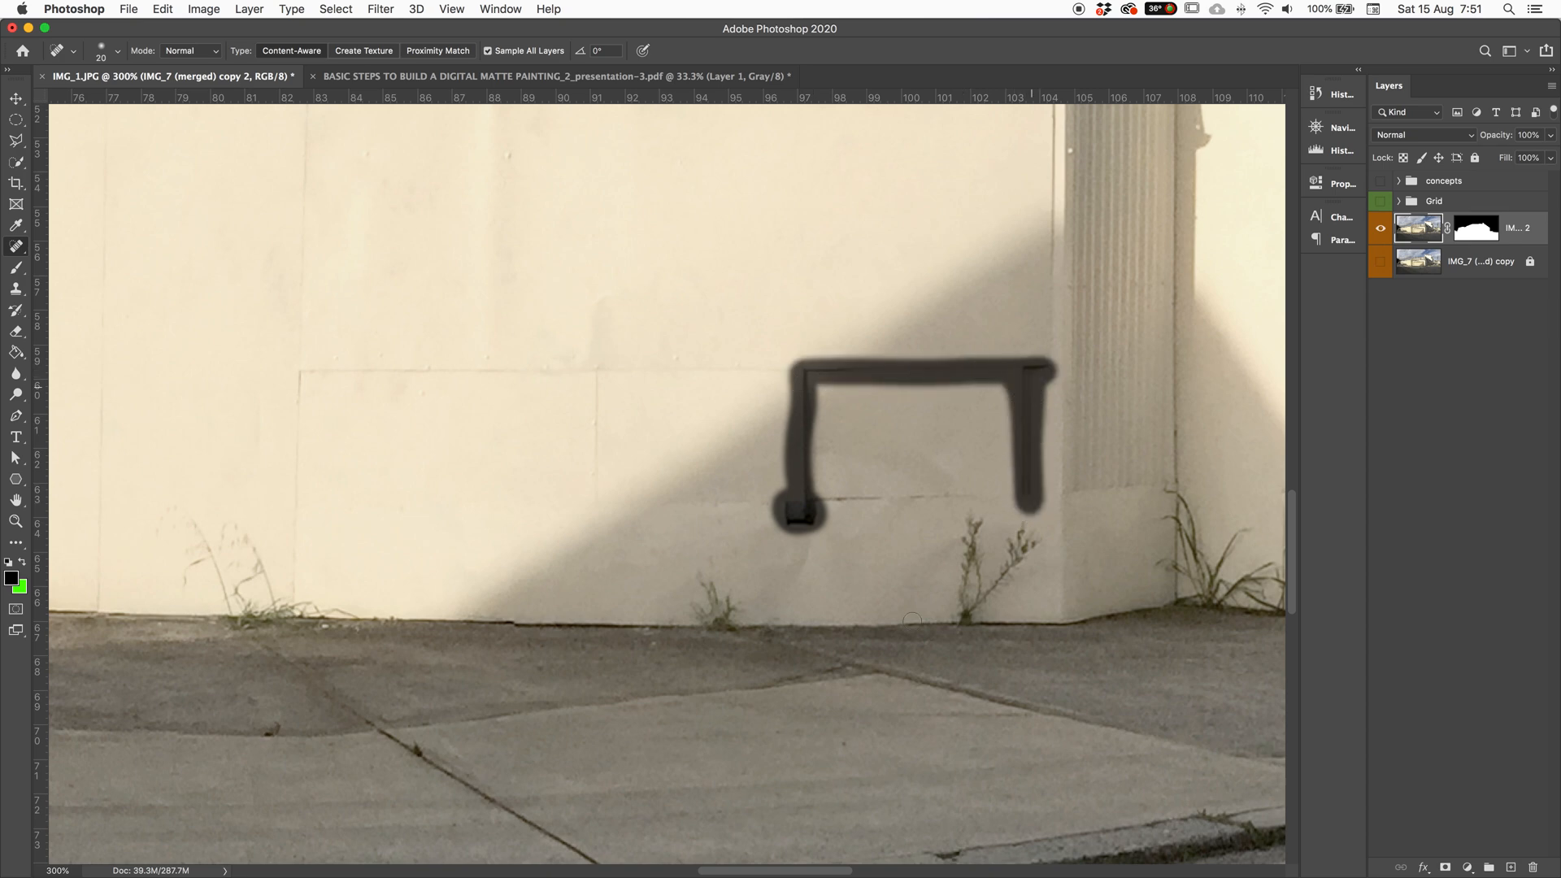
pyautogui.moveTo(807, 418)
pyautogui.mouseDown()
pyautogui.moveTo(815, 497)
pyautogui.moveTo(990, 495)
pyautogui.mouseUp()
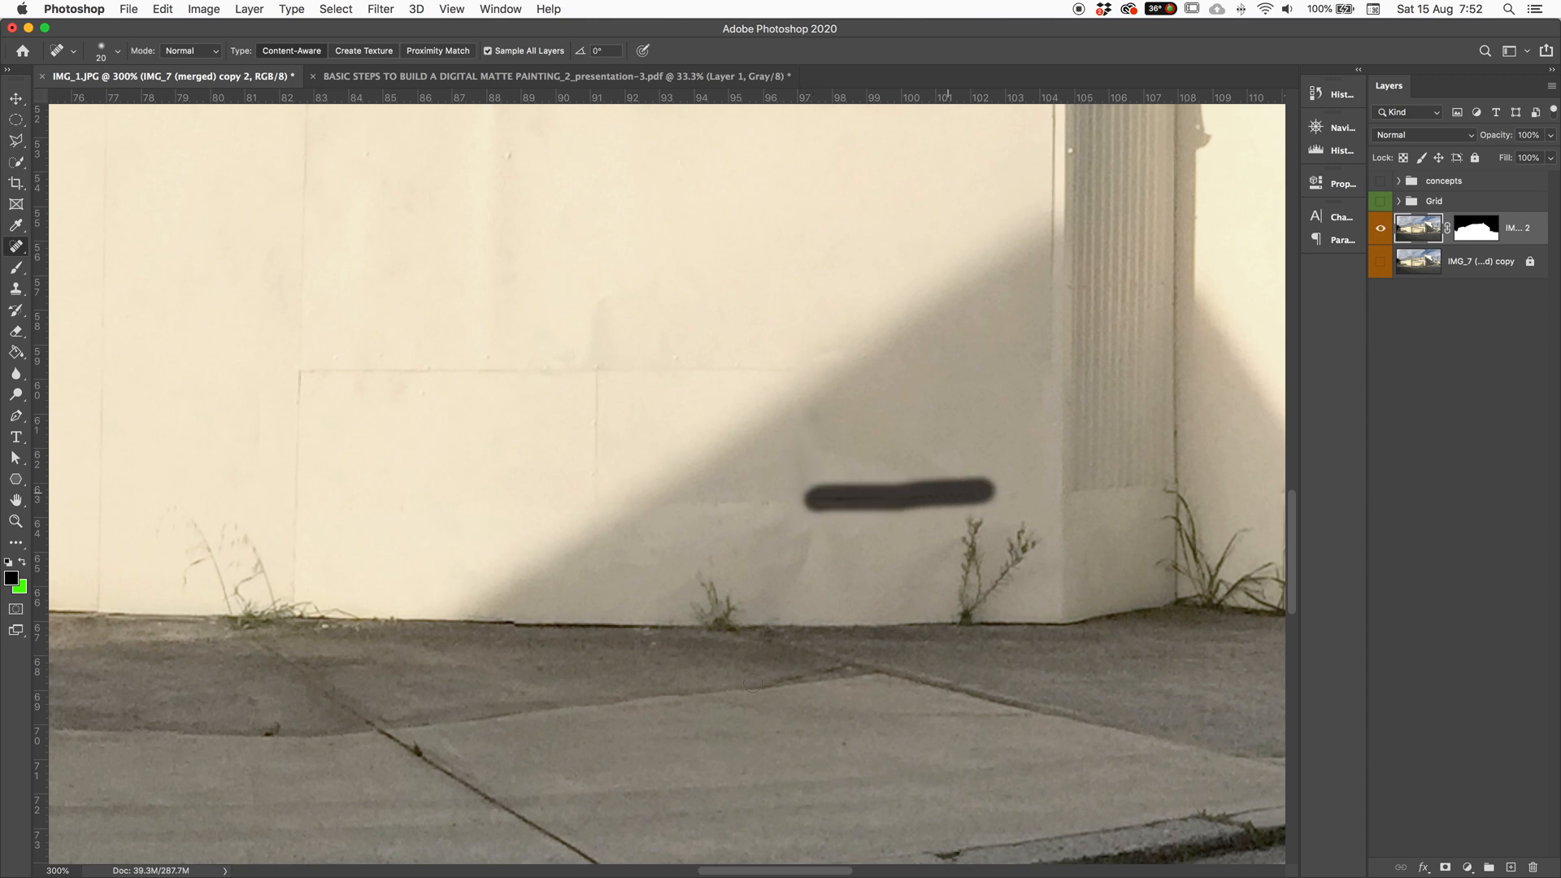
pyautogui.press(']')
pyautogui.press(']')
pyautogui.press(']')
pyautogui.press(']')
pyautogui.press(']')
pyautogui.press(']')
pyautogui.press(']')
pyautogui.press(']')
pyautogui.press(']')
pyautogui.press(']')
pyautogui.press(']')
pyautogui.press(']')
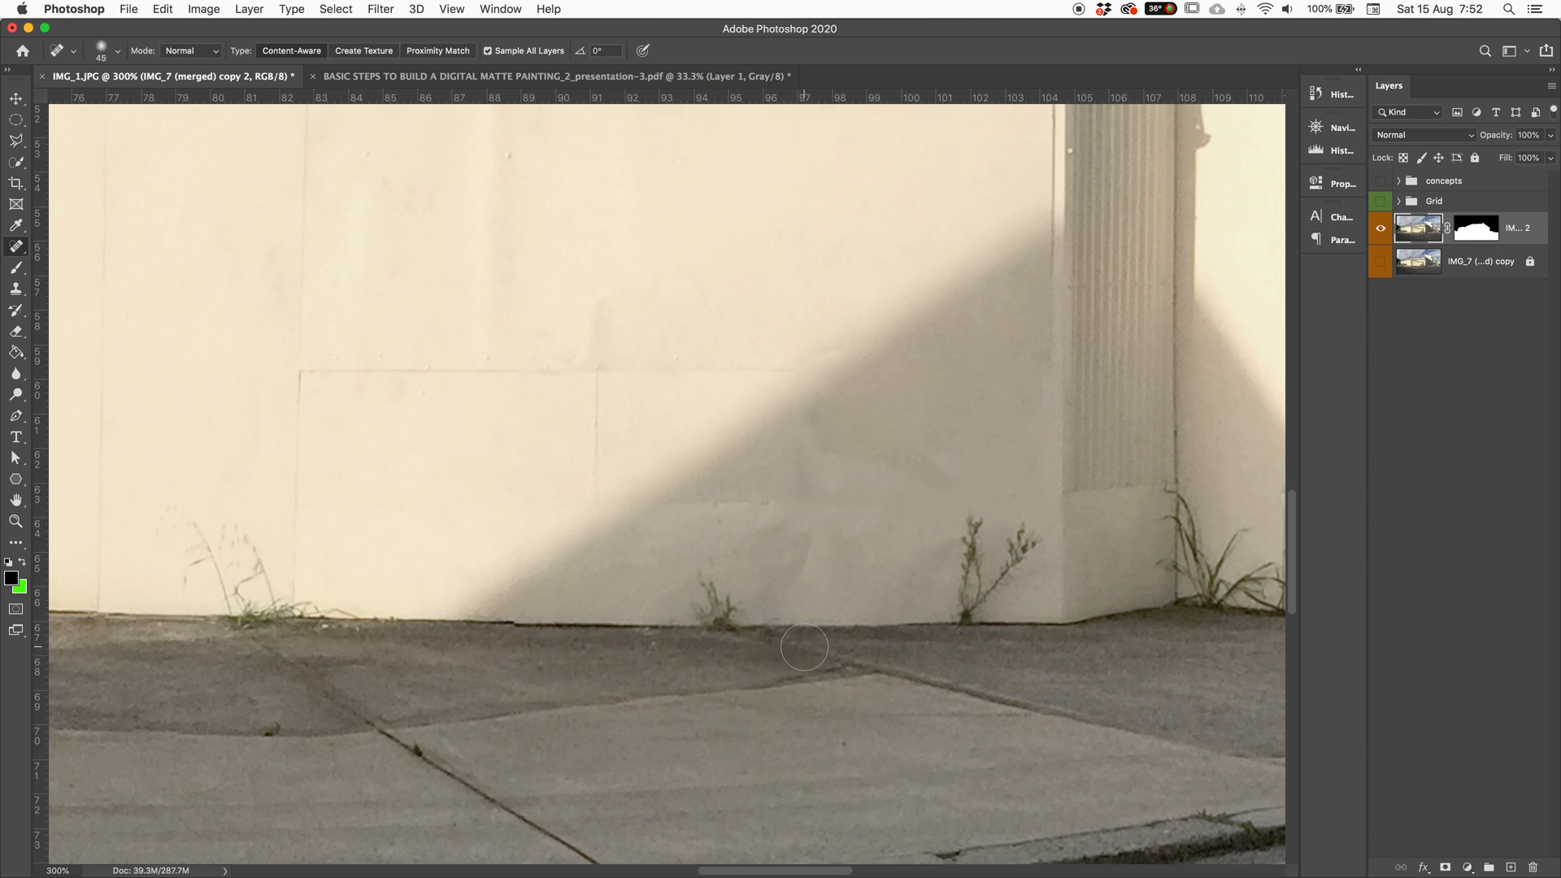
pyautogui.click(786, 644)
pyautogui.moveTo(565, 703)
pyautogui.mouseDown()
pyautogui.moveTo(609, 556)
pyautogui.moveTo(1115, 605)
pyautogui.moveTo(1054, 685)
pyautogui.mouseUp()
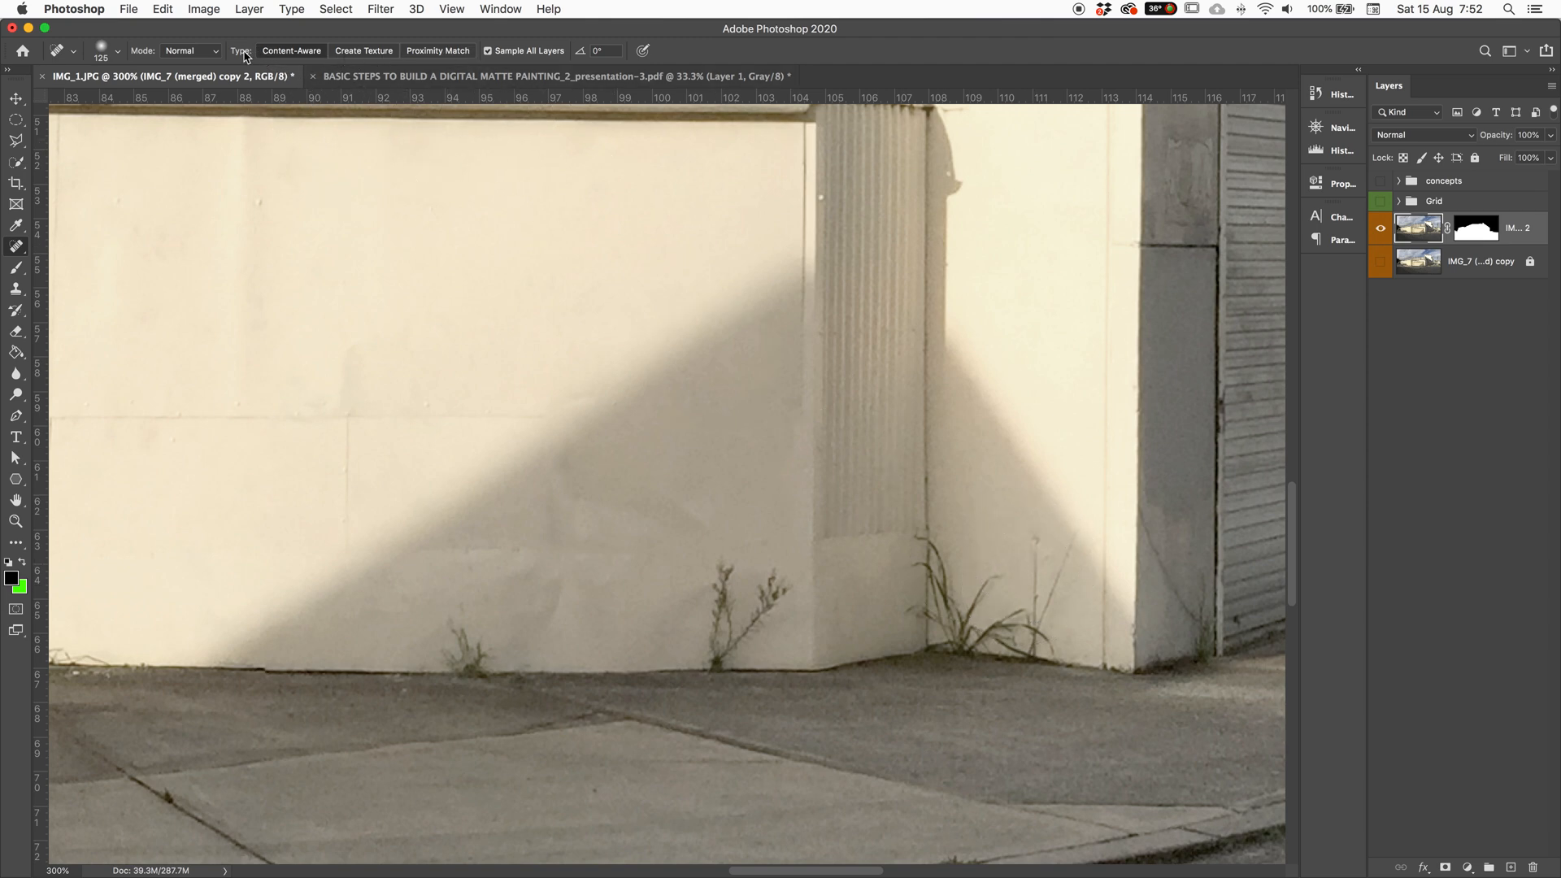
# Step: Try Proximity Match healing on the weed at the wall base, then undo it
pyautogui.click(433, 51)
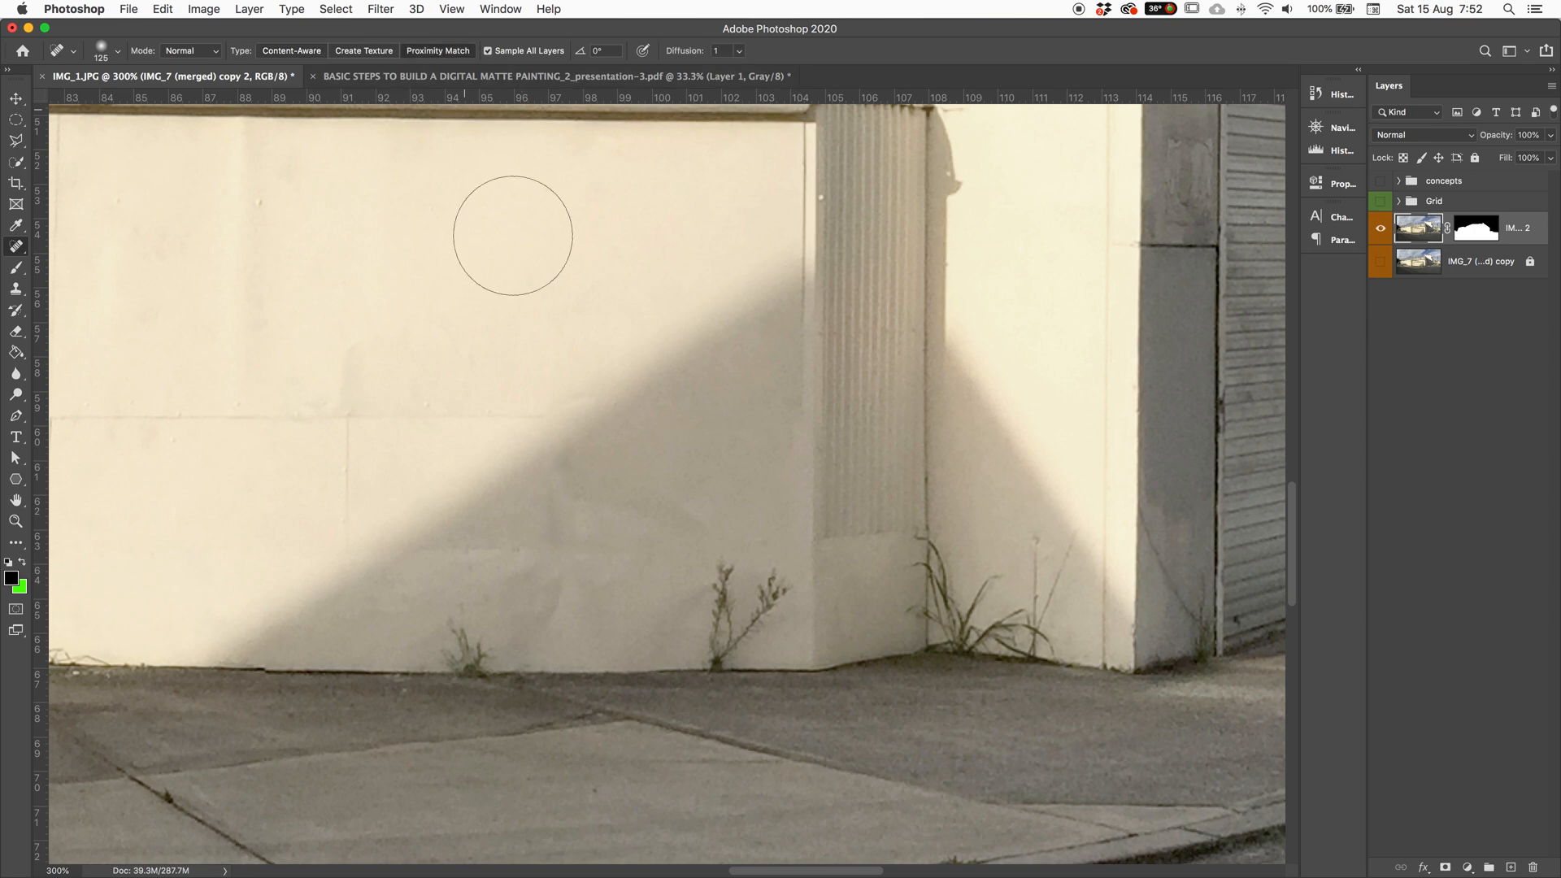
pyautogui.keyDown('alt'); pyautogui.click(671, 582); pyautogui.keyUp('alt')
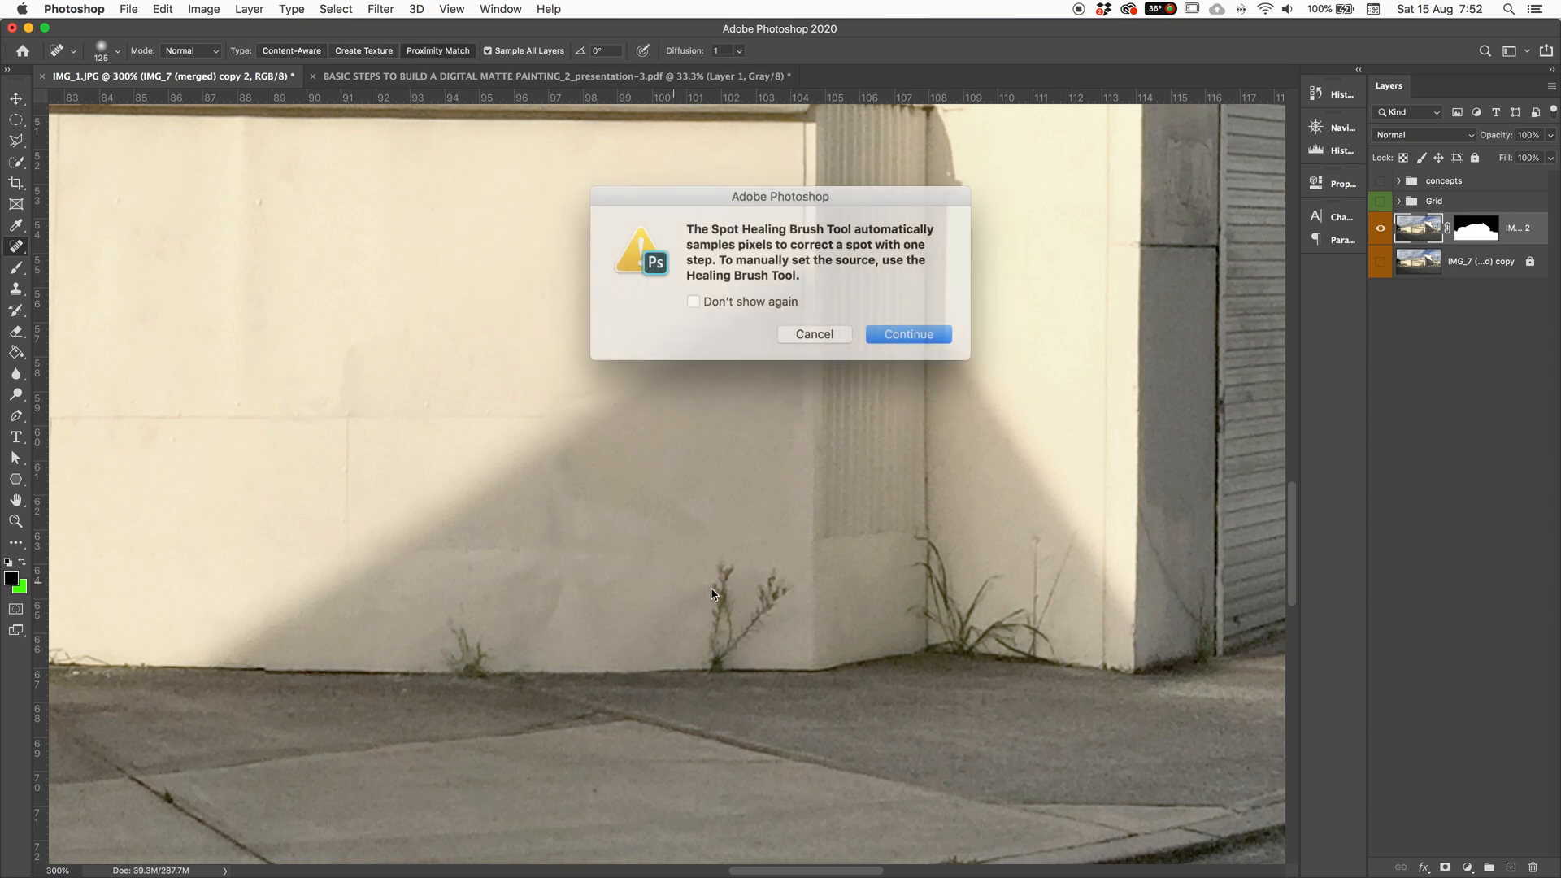
pyautogui.click(799, 327)
pyautogui.press('[')
pyautogui.press('[')
pyautogui.press('[')
pyautogui.press('[')
pyautogui.press('[')
pyautogui.moveTo(720, 574)
pyautogui.mouseDown()
pyautogui.moveTo(715, 612)
pyautogui.moveTo(749, 575)
pyautogui.moveTo(771, 666)
pyautogui.mouseUp()
pyautogui.press('super+z')
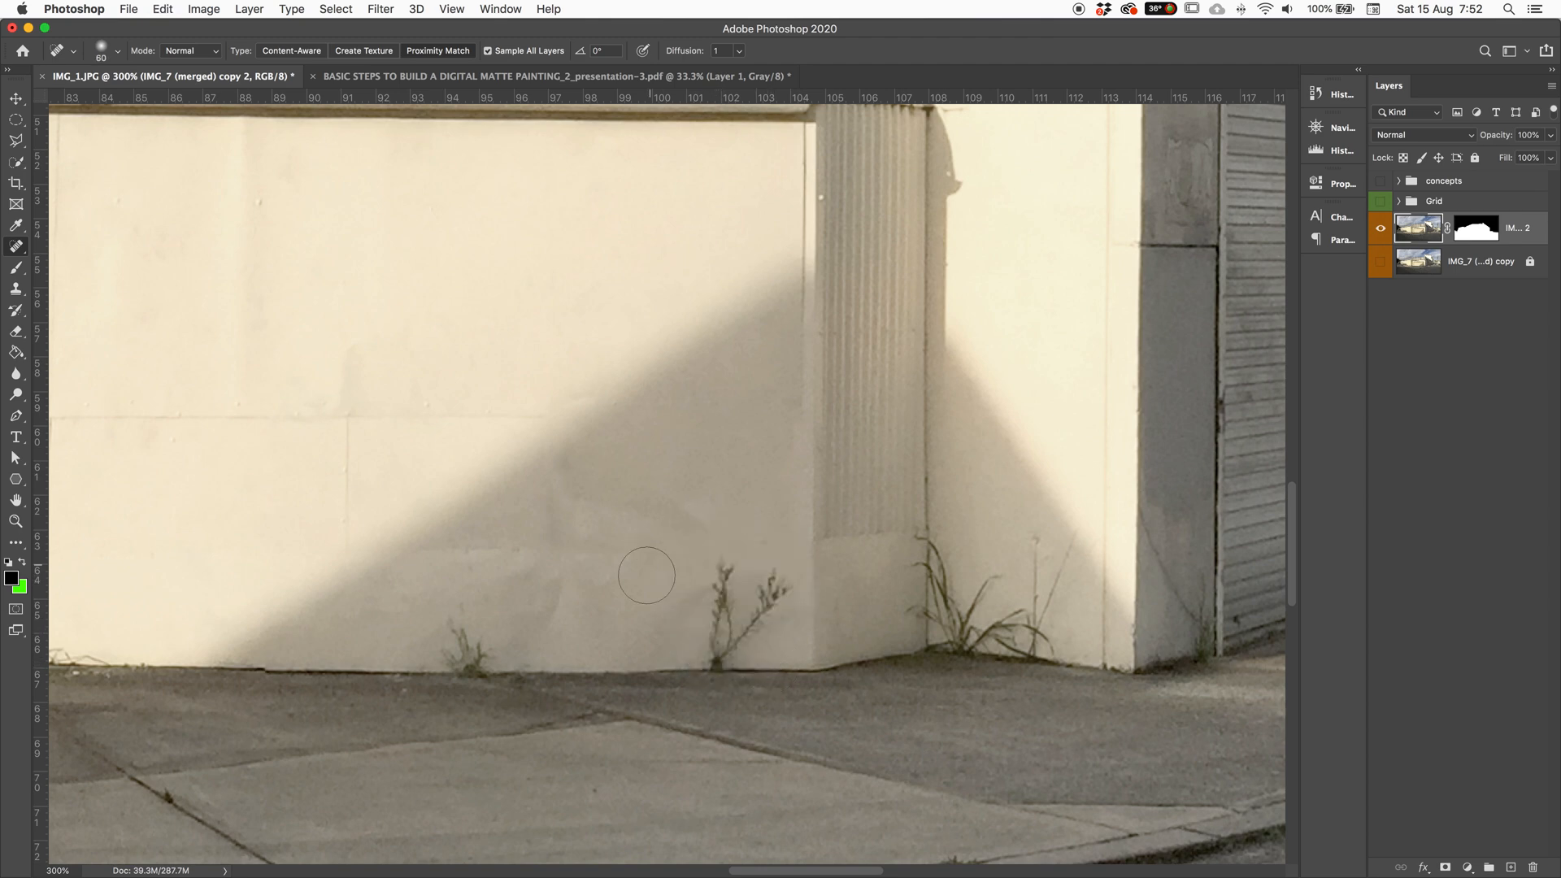
# Step: Heal the weed again in Content-Aware mode and zoom out to the whole building
pyautogui.click(286, 51)
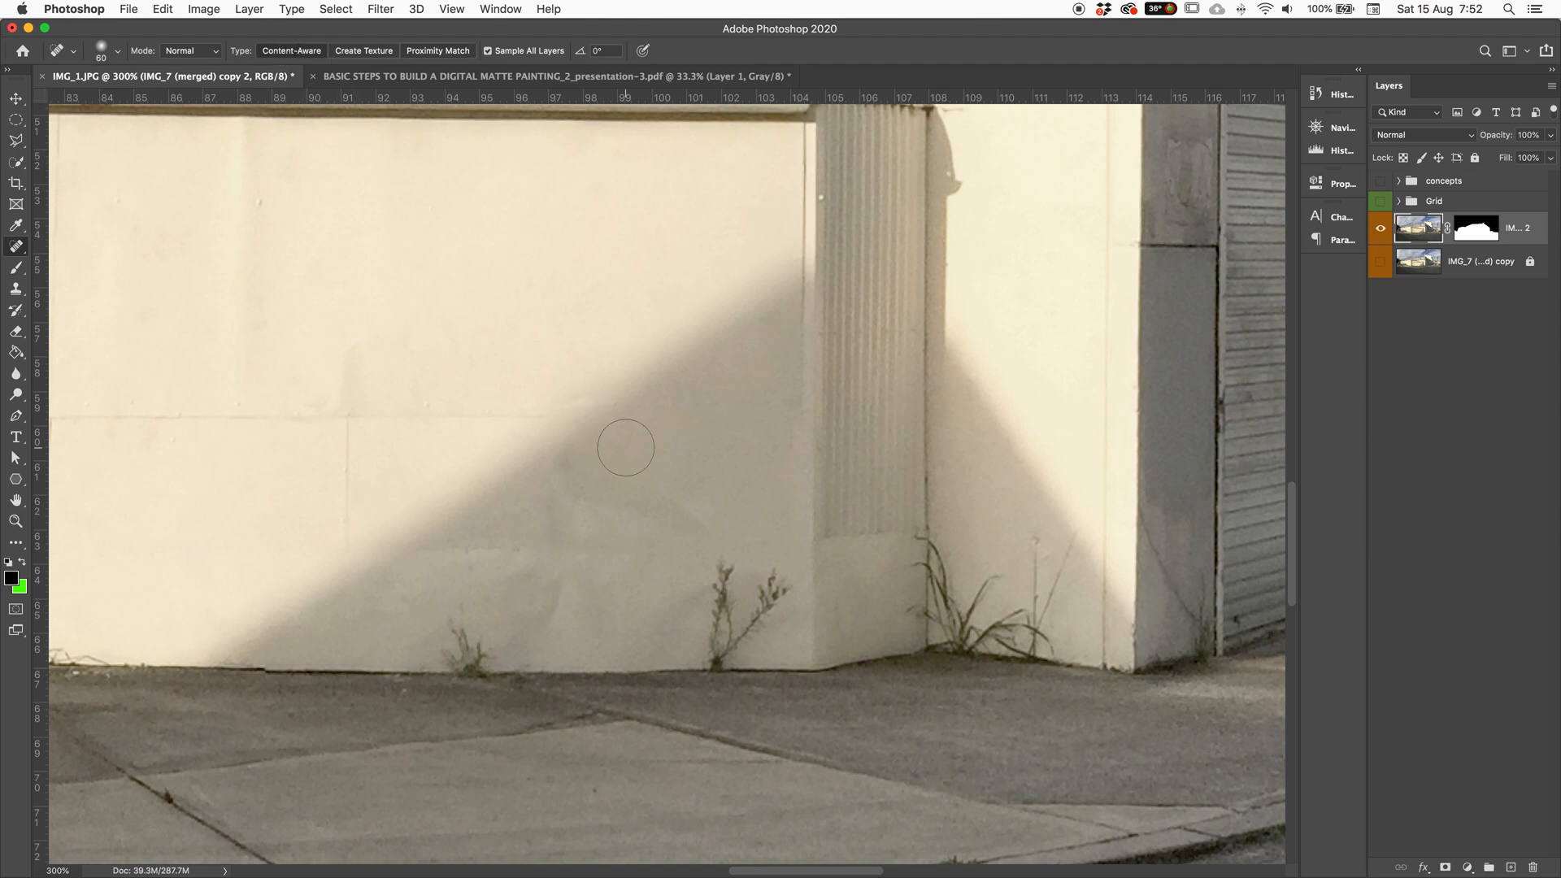
pyautogui.moveTo(726, 593)
pyautogui.mouseDown()
pyautogui.moveTo(721, 574)
pyautogui.moveTo(715, 627)
pyautogui.moveTo(772, 582)
pyautogui.mouseUp()
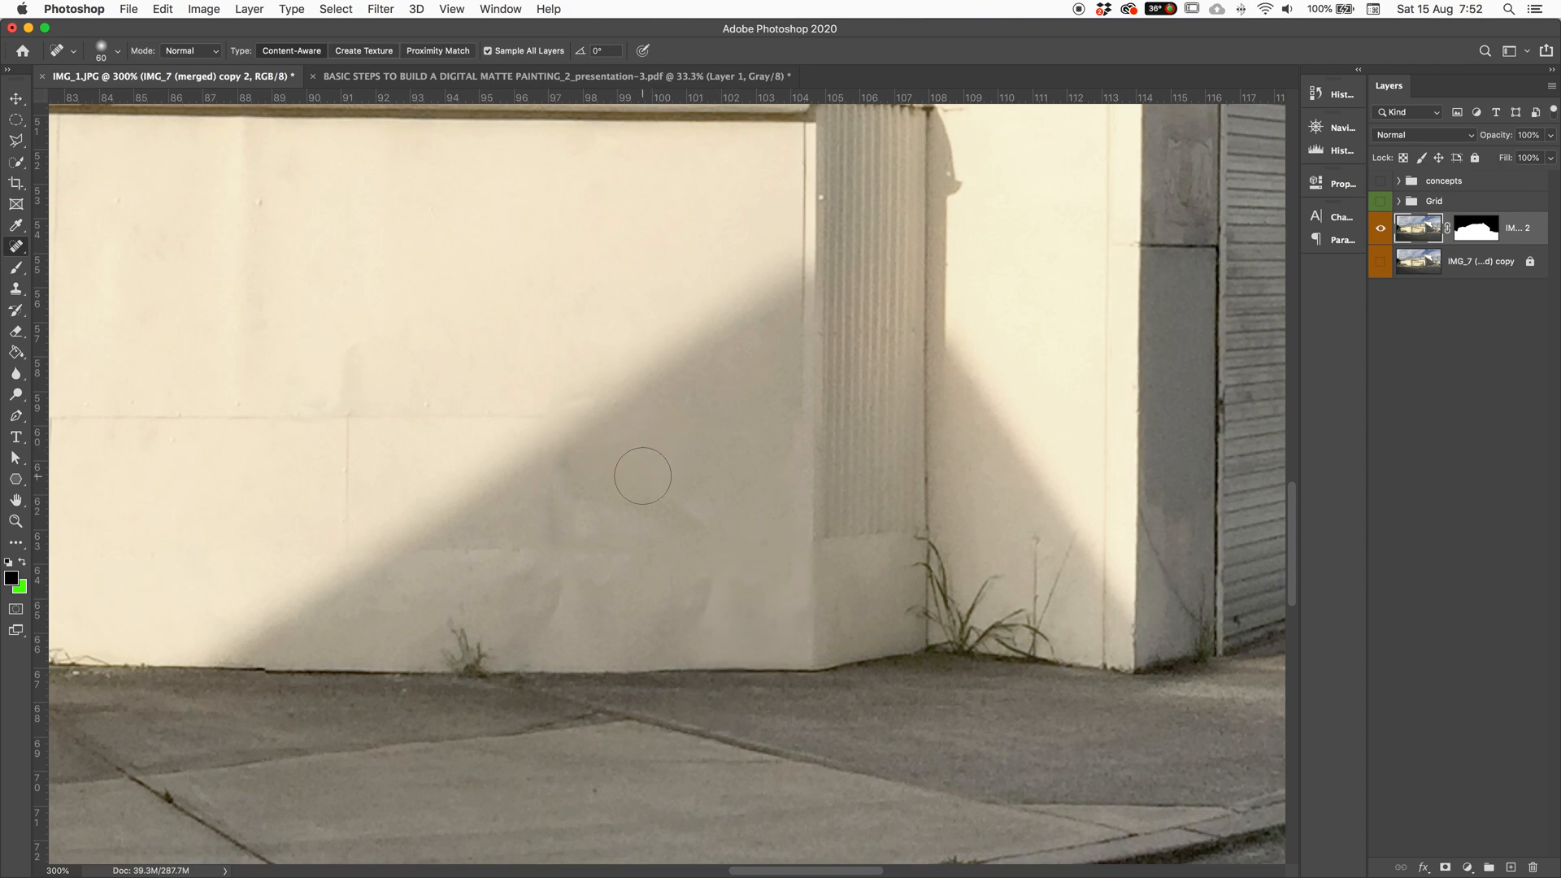
pyautogui.press('super+minus')
pyautogui.press('super+0')
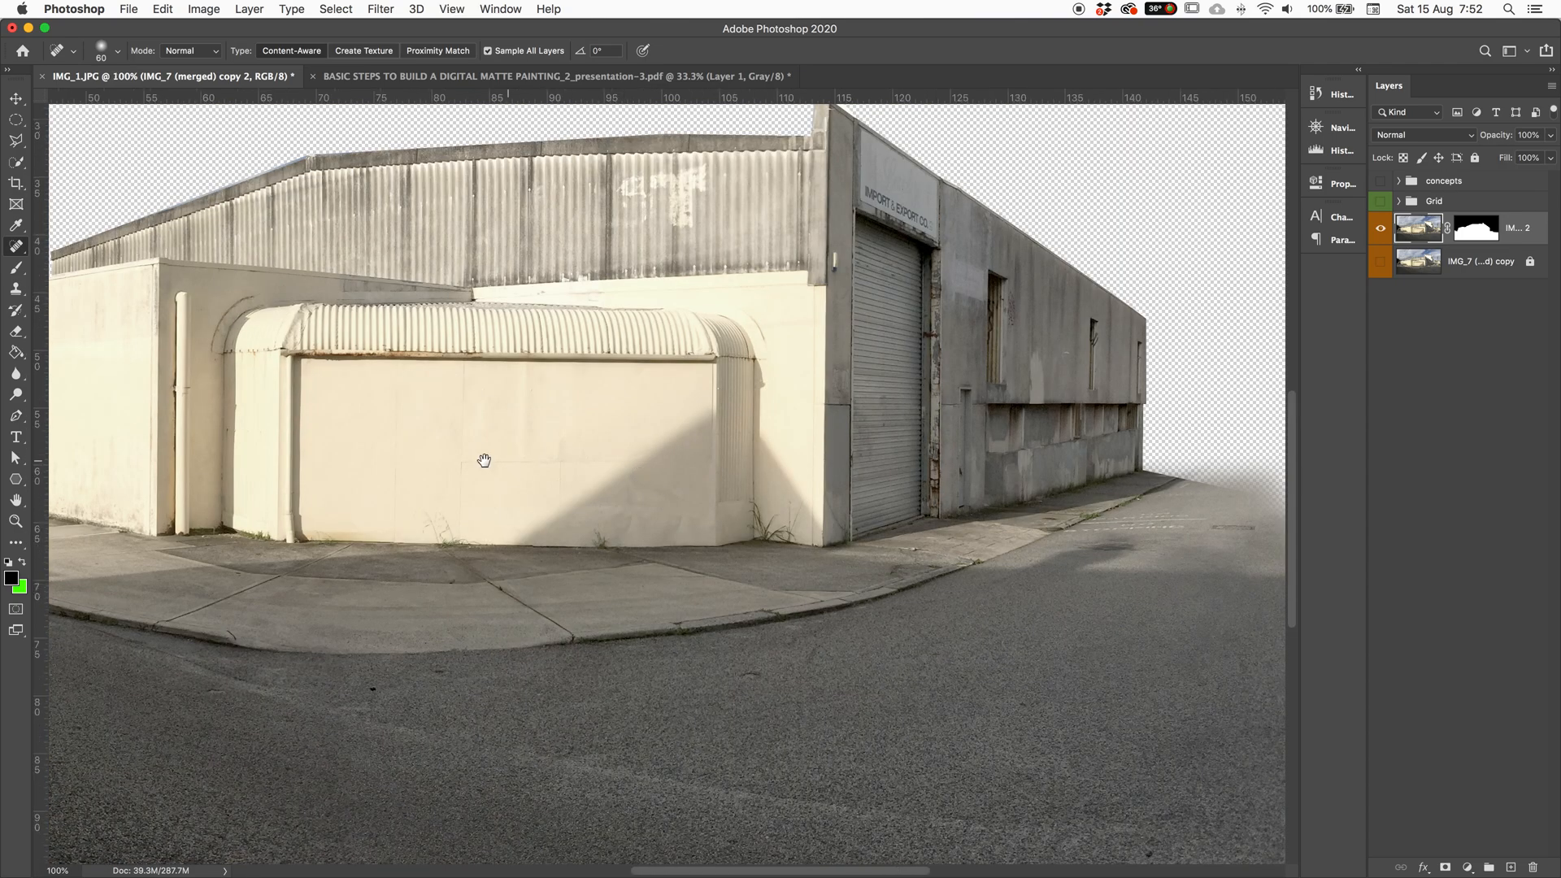
# Step: Zoom to 200% on the windowed wall and switch to the Healing Brush Tool
pyautogui.press('super+1')
pyautogui.moveTo(240, 437)
pyautogui.mouseDown()
pyautogui.moveTo(234, 511)
pyautogui.moveTo(249, 422)
pyautogui.mouseUp()
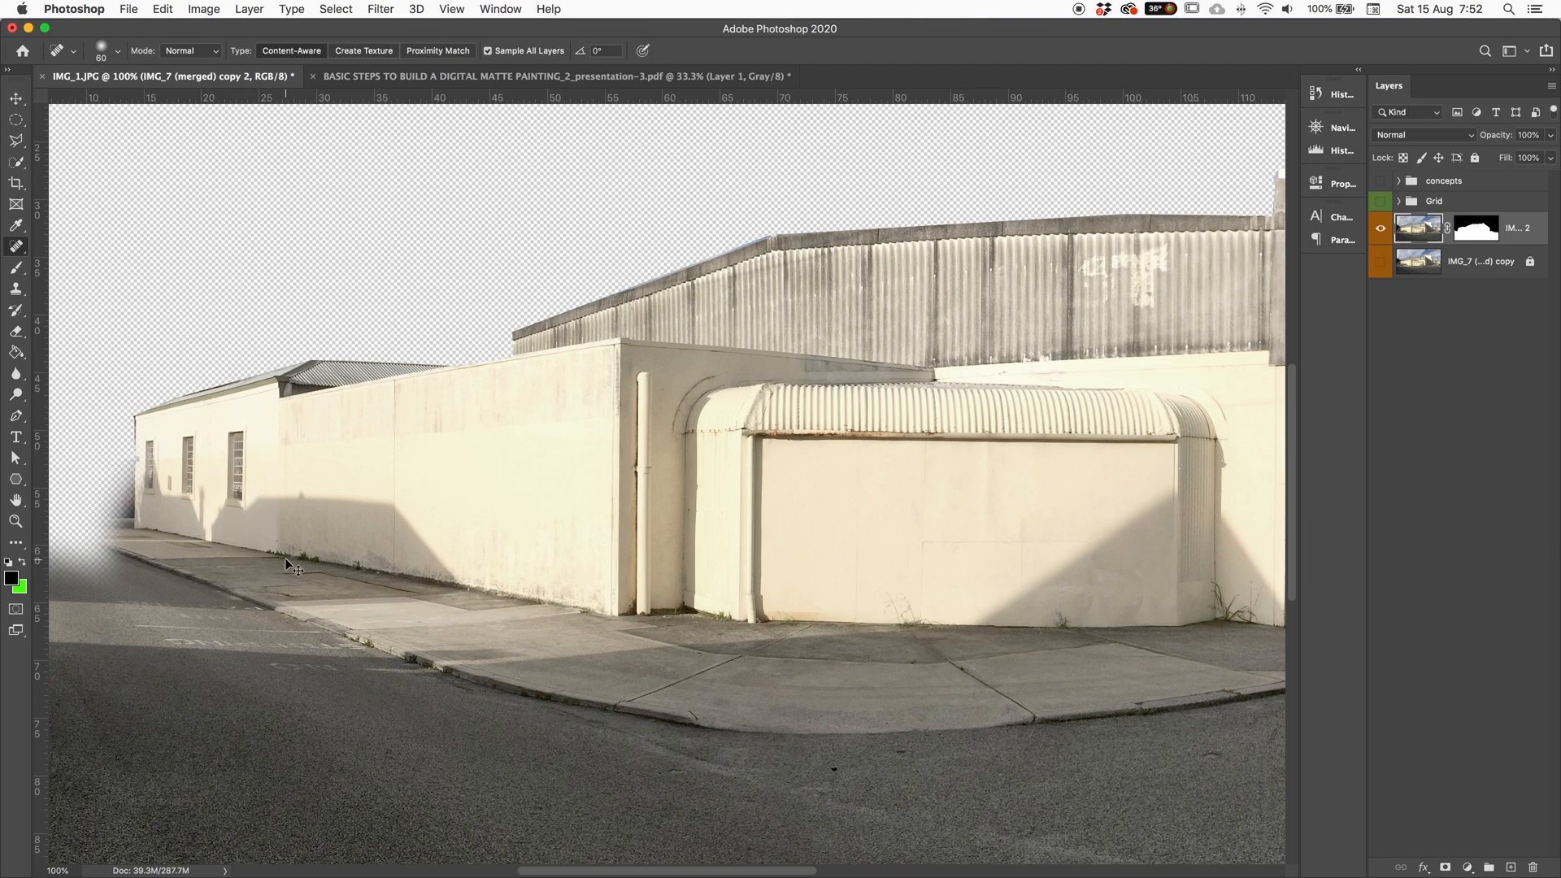
pyautogui.press('super+plus')
pyautogui.moveTo(285, 558); pyautogui.dragTo(922, 524)
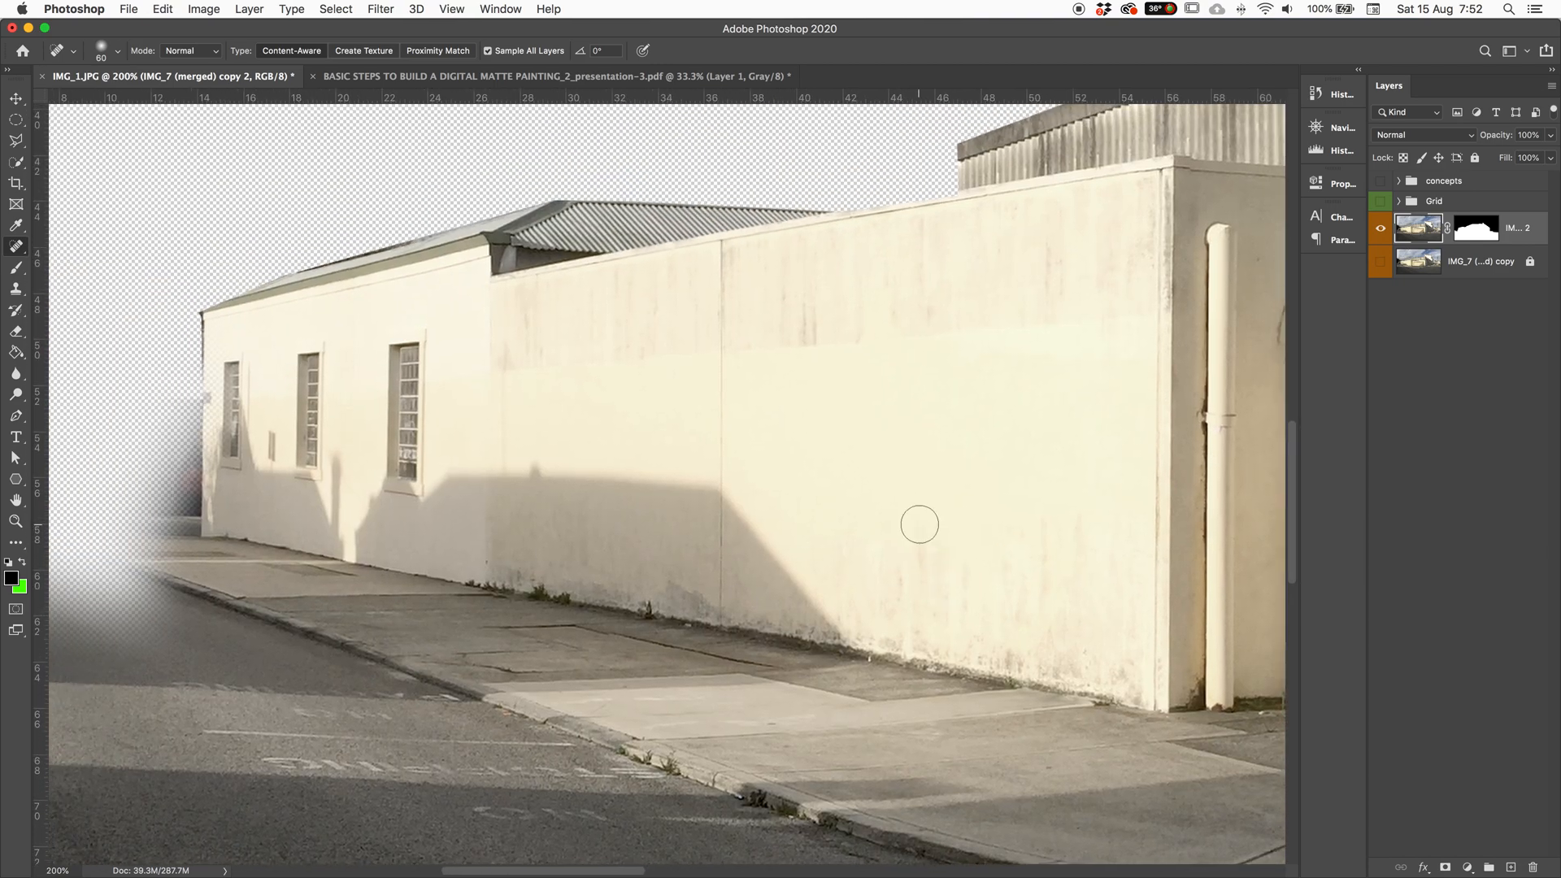
pyautogui.rightClick(22, 250)
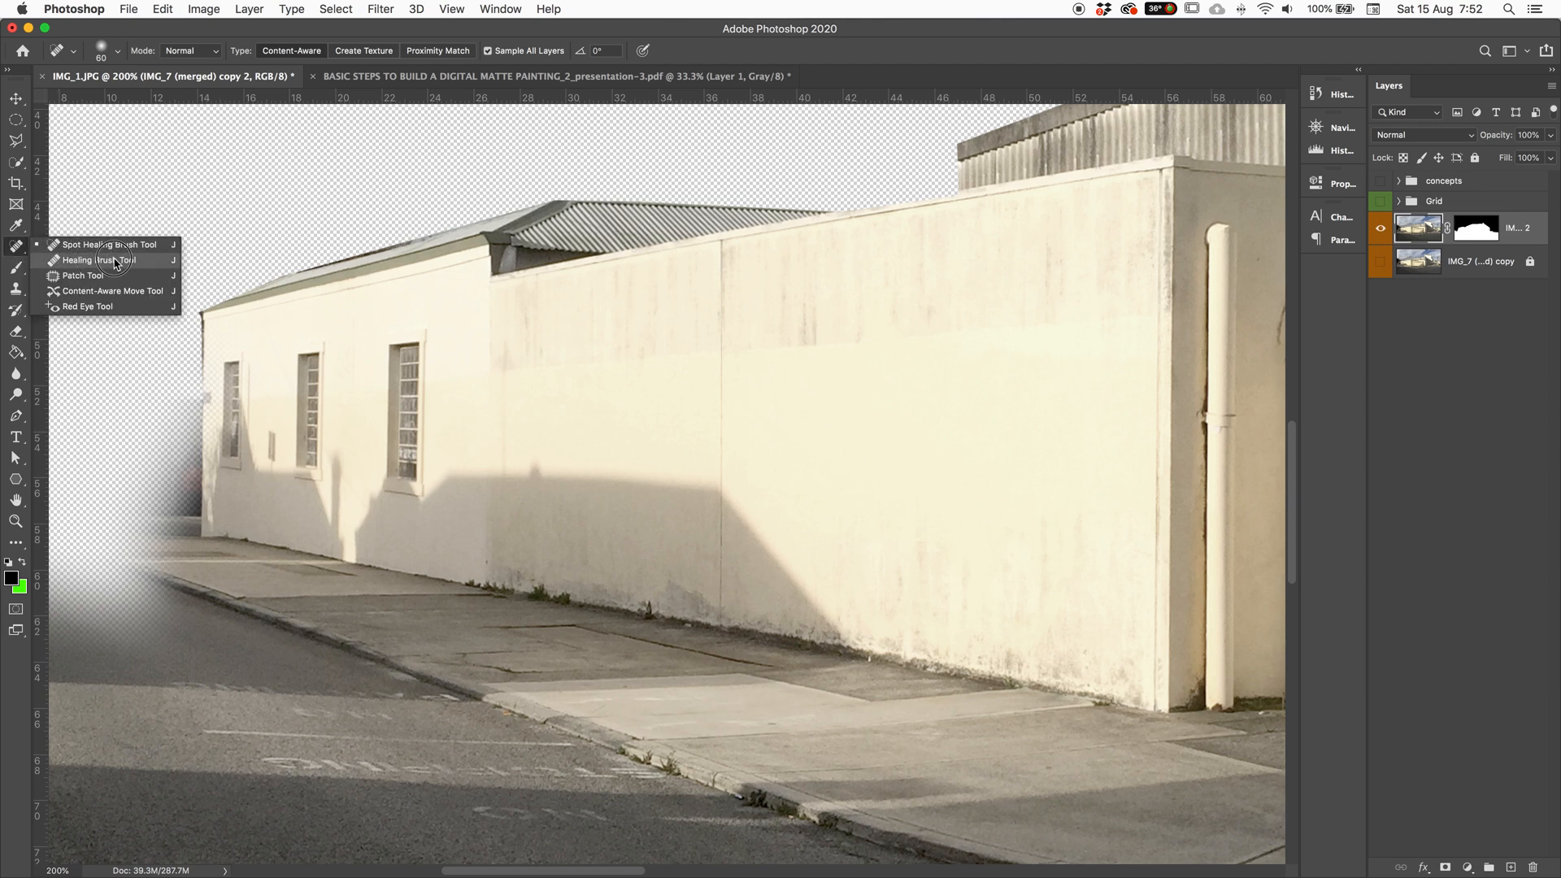
pyautogui.click(114, 260)
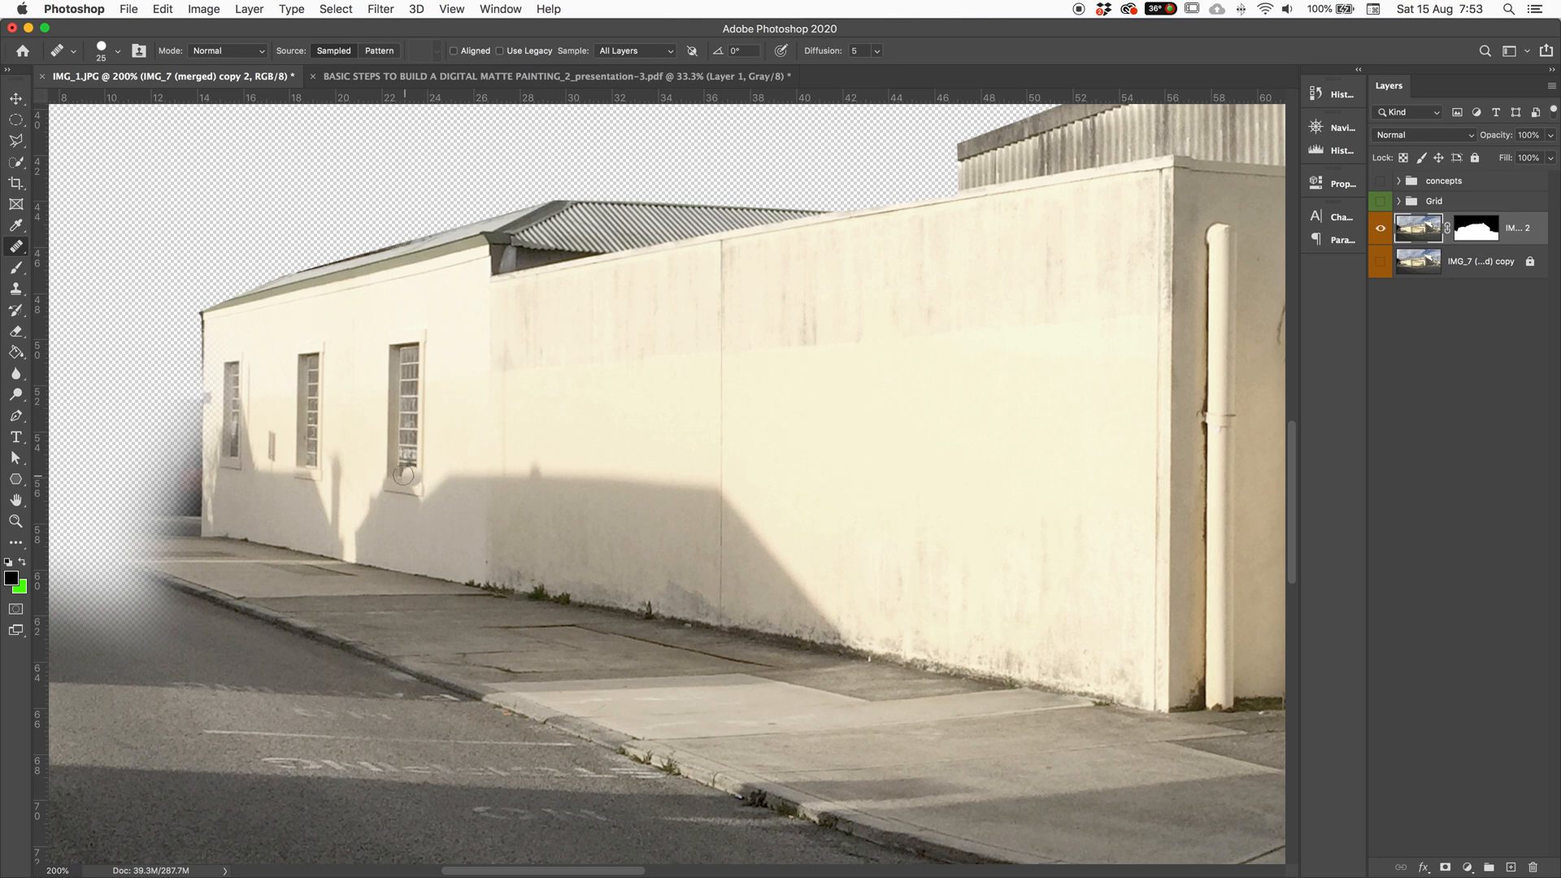
# Step: Sample clean wall and heal over the third window and nearby patches
pyautogui.moveTo(419, 477)
pyautogui.mouseDown()
pyautogui.moveTo(393, 471)
pyautogui.moveTo(401, 339)
pyautogui.moveTo(390, 464)
pyautogui.moveTo(388, 388)
pyautogui.moveTo(426, 331)
pyautogui.moveTo(423, 479)
pyautogui.moveTo(407, 485)
pyautogui.moveTo(435, 486)
pyautogui.mouseUp()
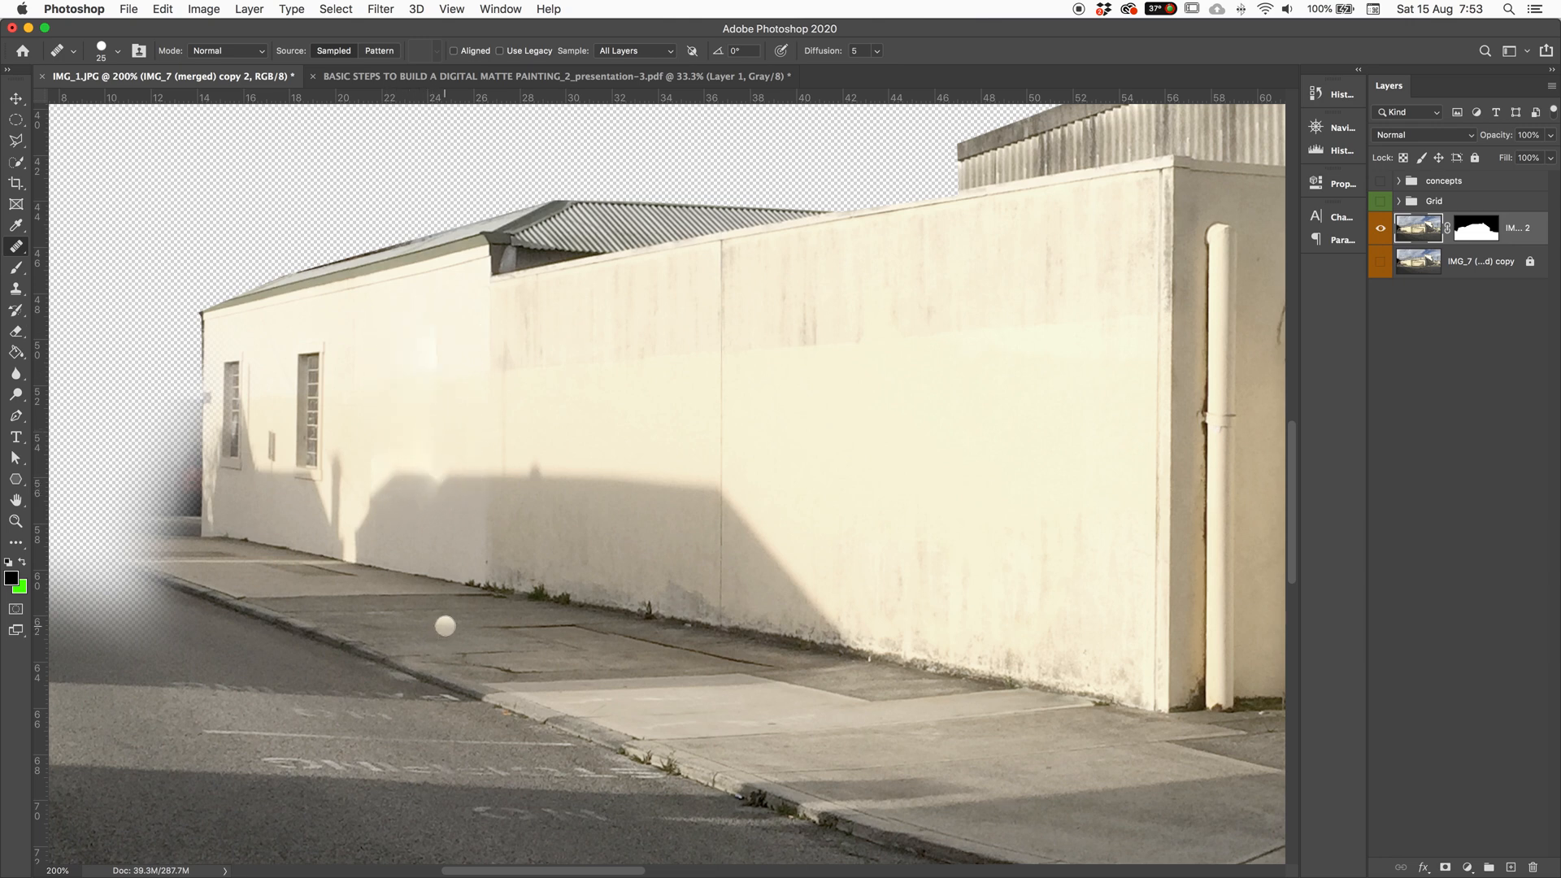
pyautogui.click(440, 323)
pyautogui.keyDown('alt'); pyautogui.click(466, 354); pyautogui.keyUp('alt')
pyautogui.click(436, 342)
pyautogui.click(595, 440)
# Step: Set a new wall source and heal along the weedy wall base, redoing one stroke
pyautogui.rightClick(23, 251)
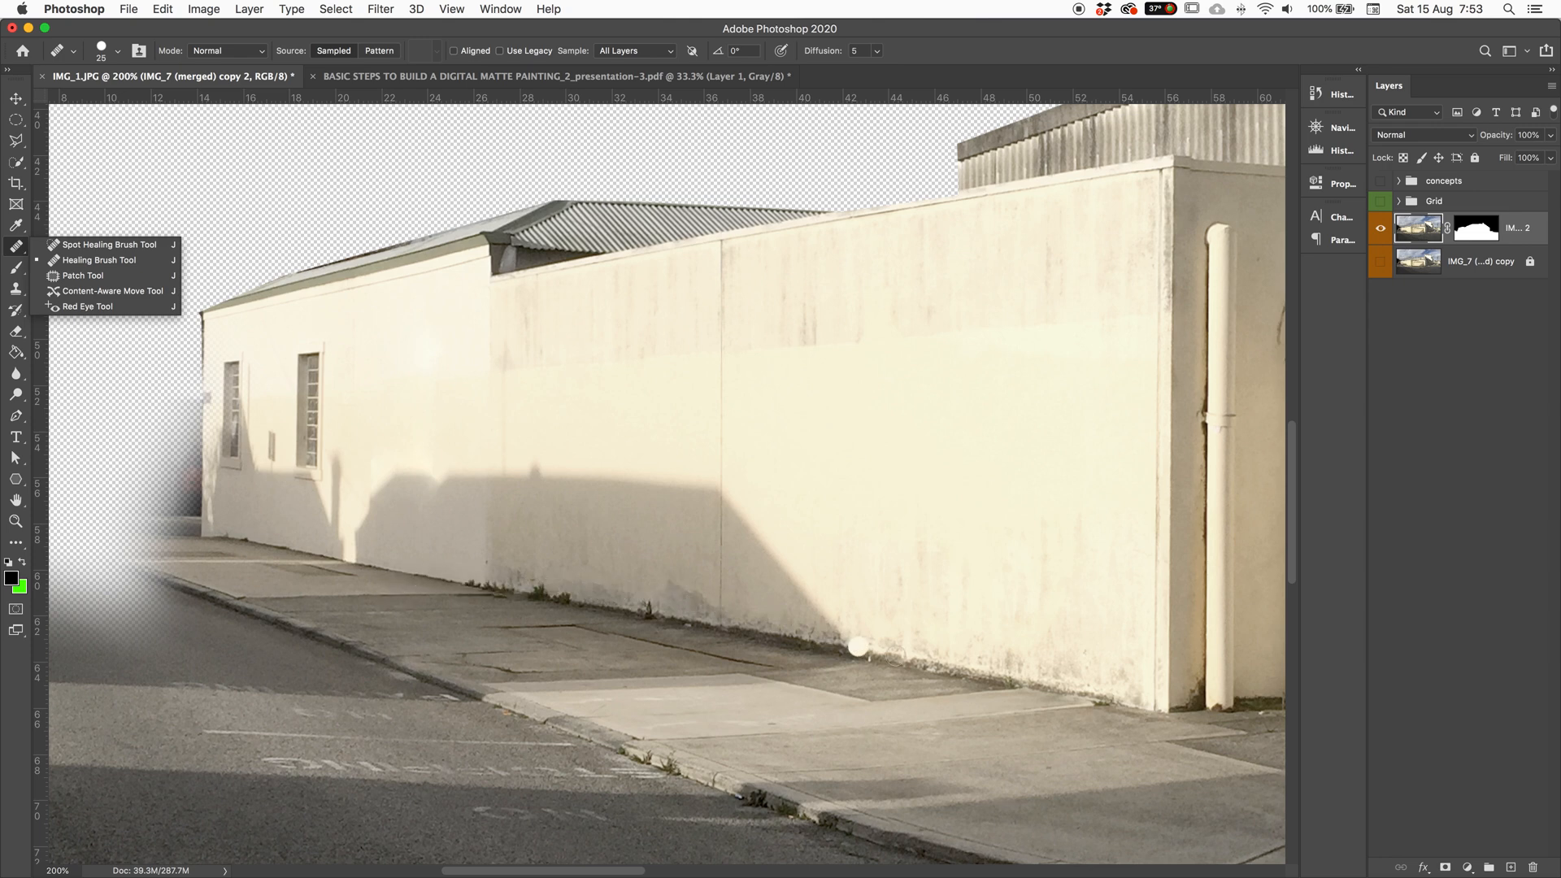
pyautogui.keyDown('alt'); pyautogui.click(641, 536); pyautogui.keyUp('alt')
pyautogui.moveTo(642, 608)
pyautogui.mouseDown()
pyautogui.moveTo(666, 610)
pyautogui.moveTo(497, 598)
pyautogui.mouseUp()
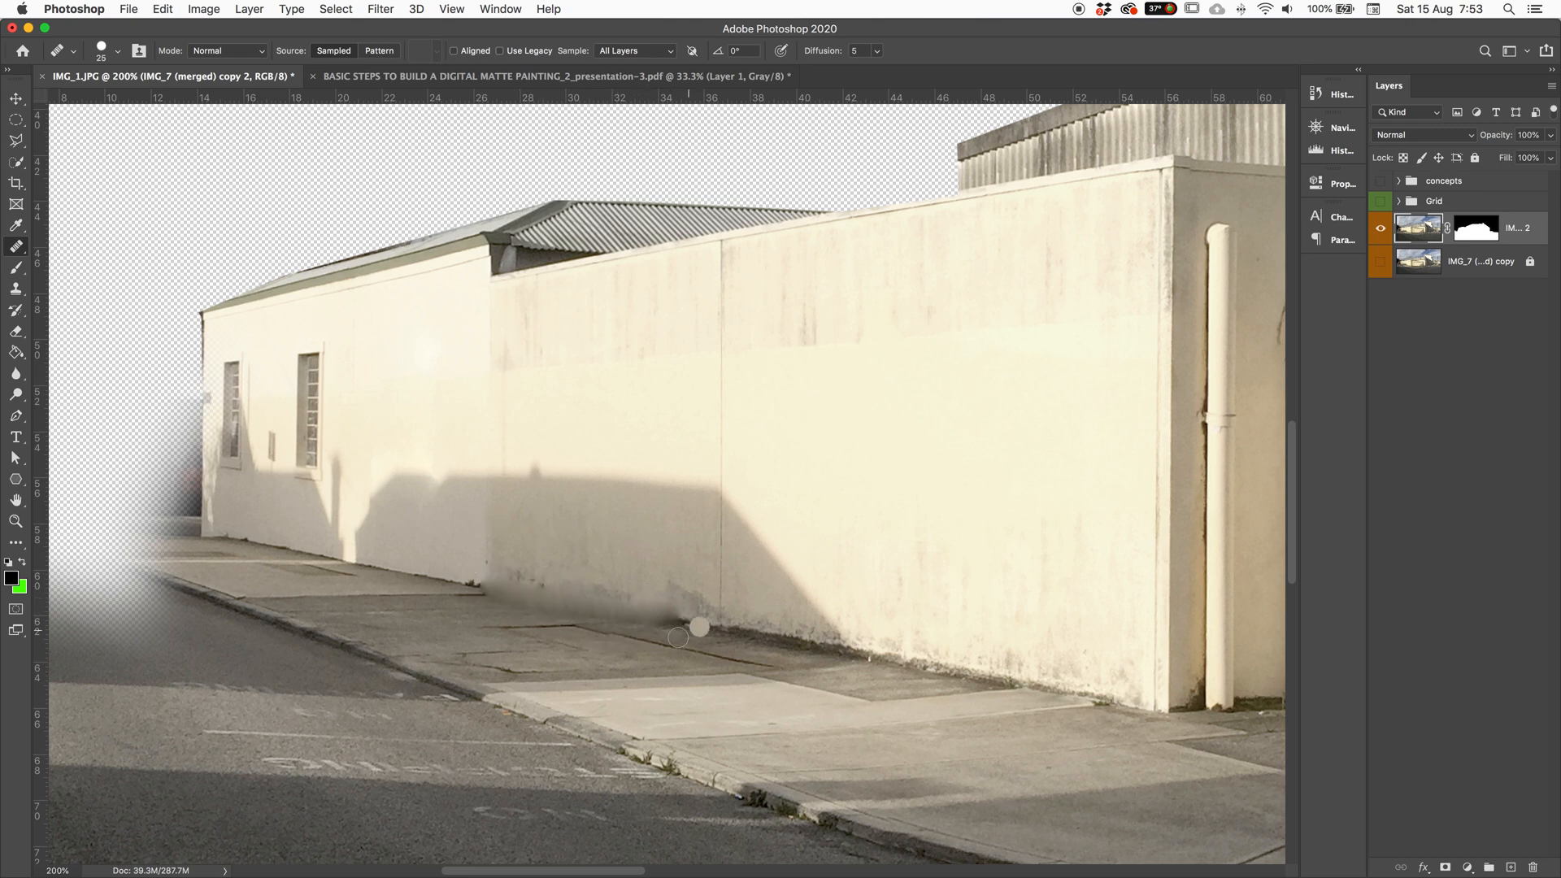
pyautogui.press('super+z')
pyautogui.click(528, 609)
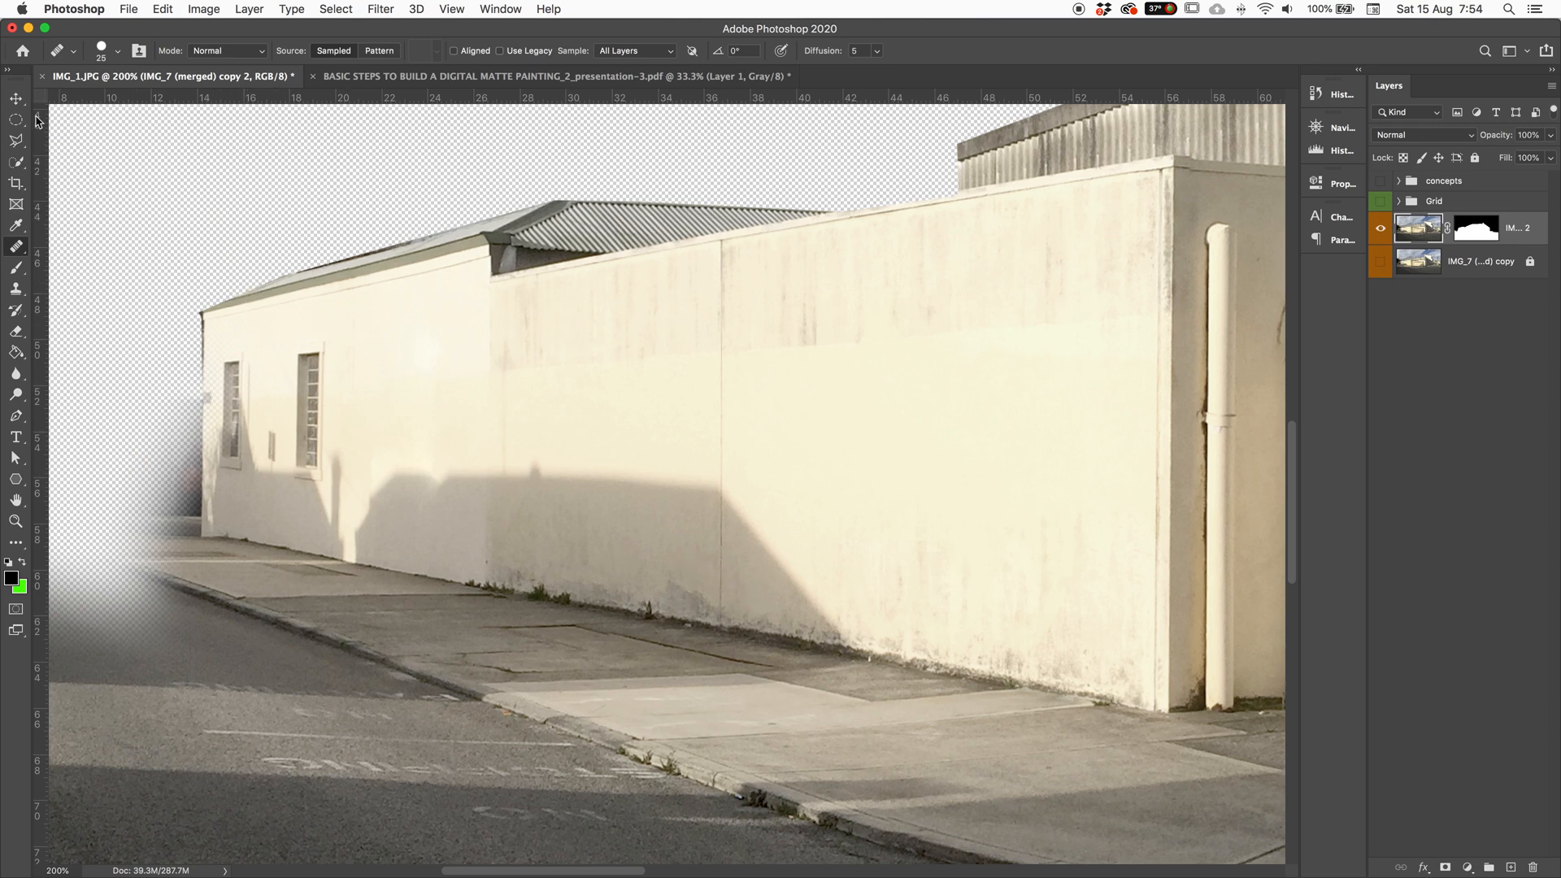
pyautogui.click(16, 140)
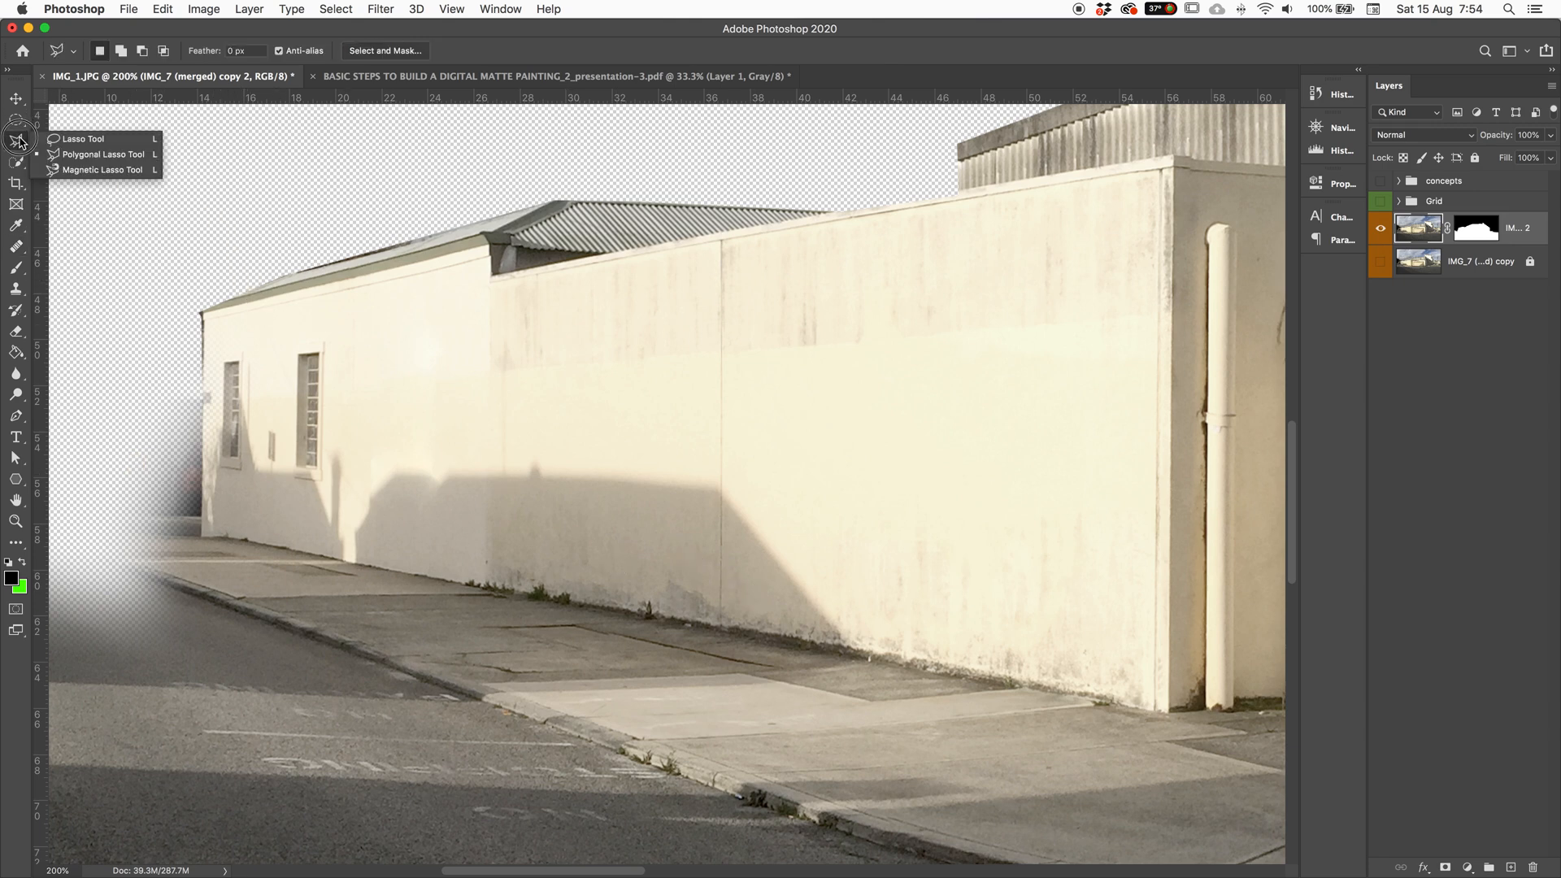
# Step: Outline the shadowed lower wall with a six-corner Polygonal Lasso selection
pyautogui.click(98, 151)
pyautogui.click(380, 570)
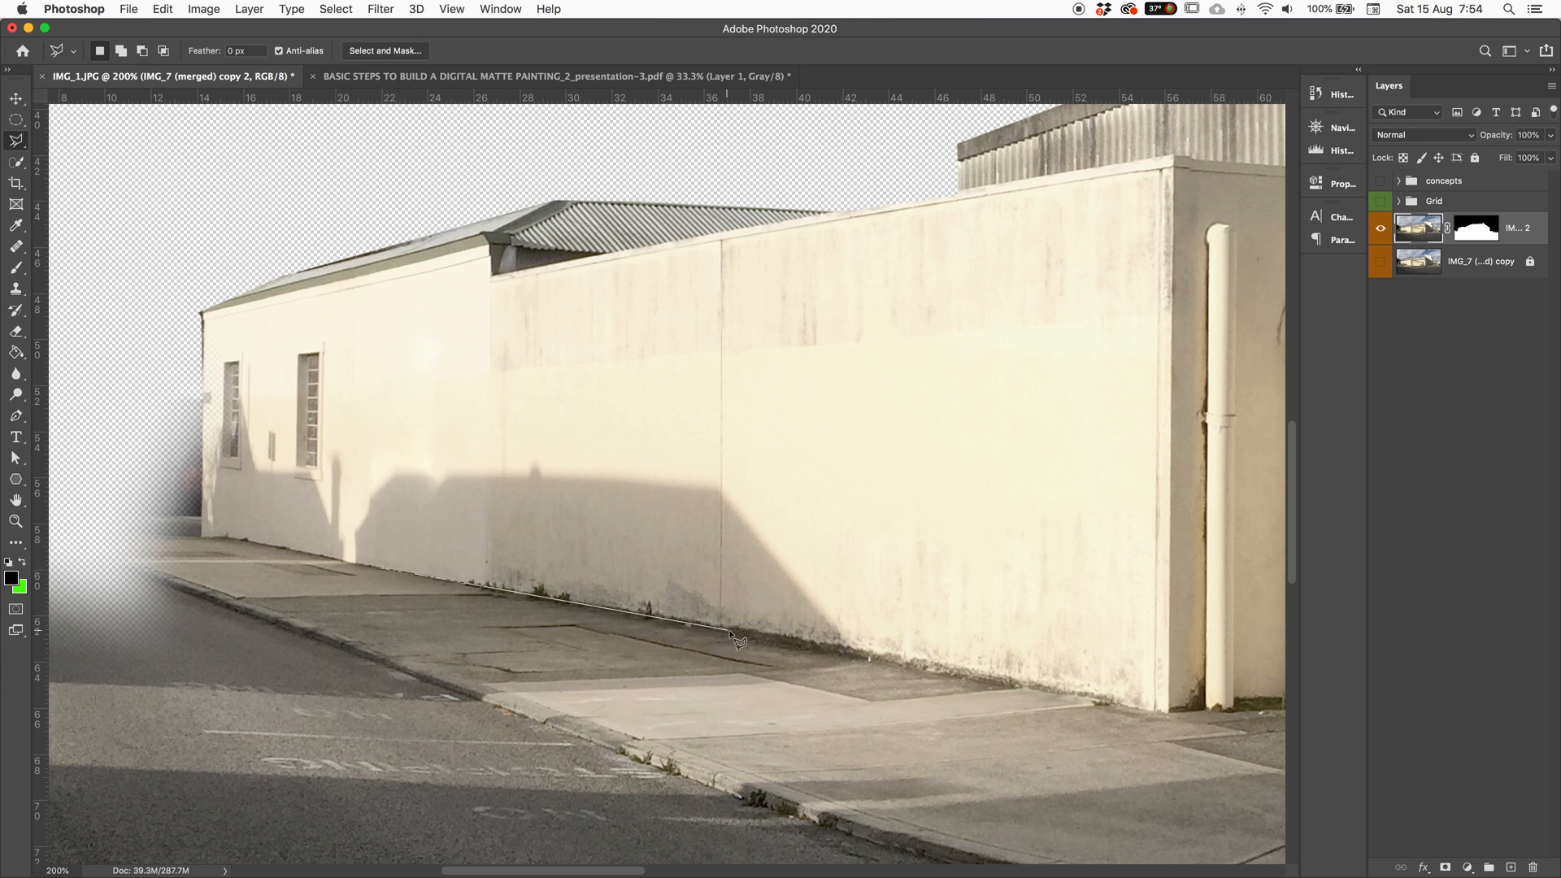
pyautogui.click(1155, 702)
pyautogui.click(1110, 513)
pyautogui.click(784, 383)
pyautogui.click(484, 389)
pyautogui.click(388, 464)
pyautogui.click(381, 569)
pyautogui.click(14, 162)
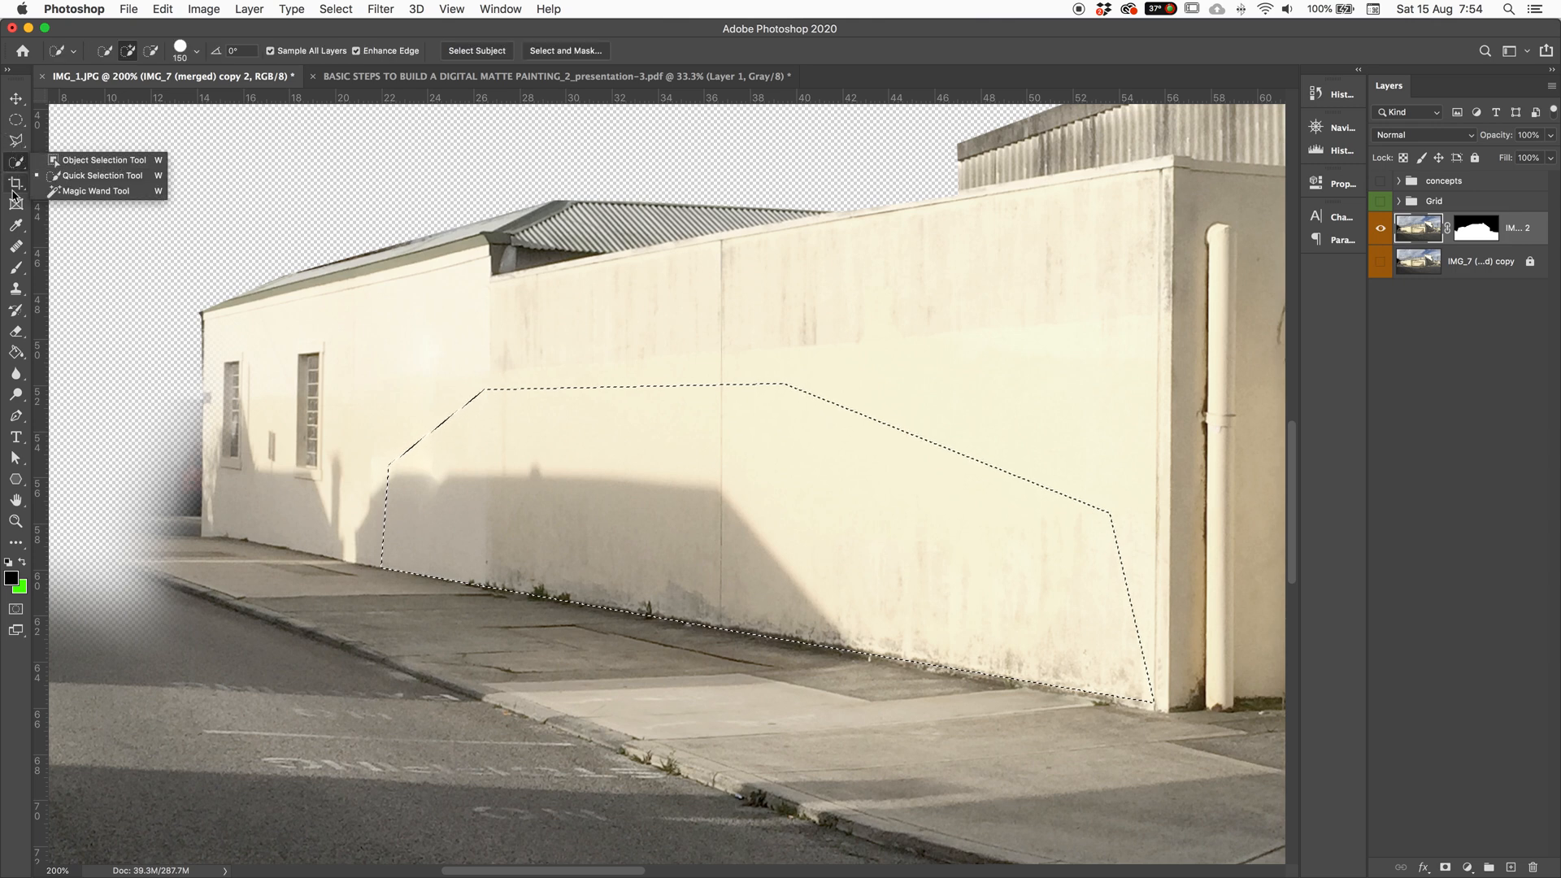
pyautogui.click(17, 248)
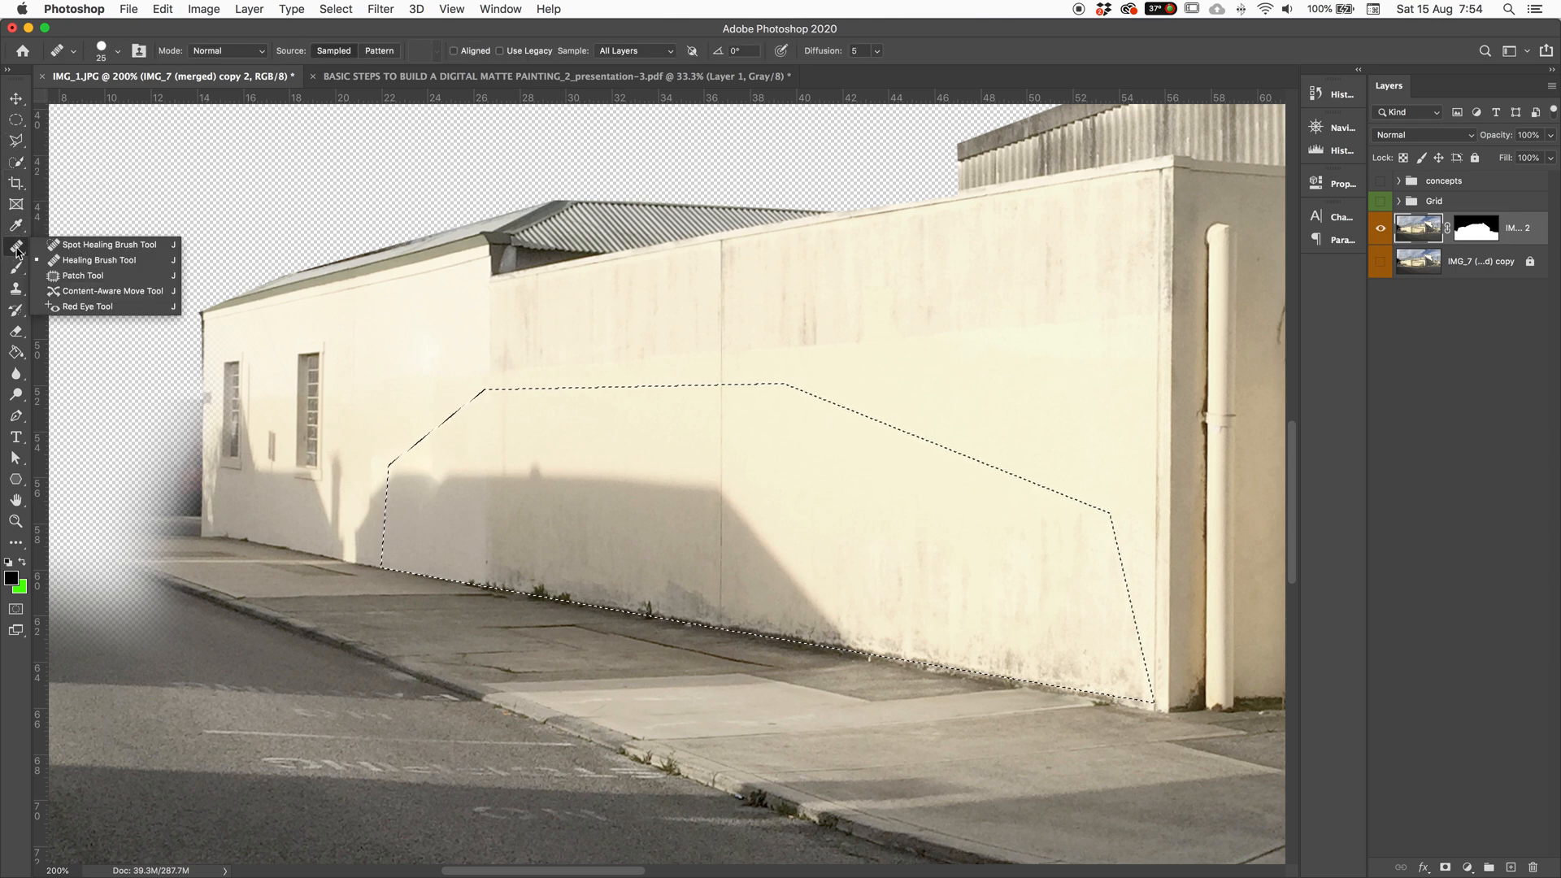
# Step: Heal along the wall base inside the selection with the Healing Brush at size 50
pyautogui.click(107, 265)
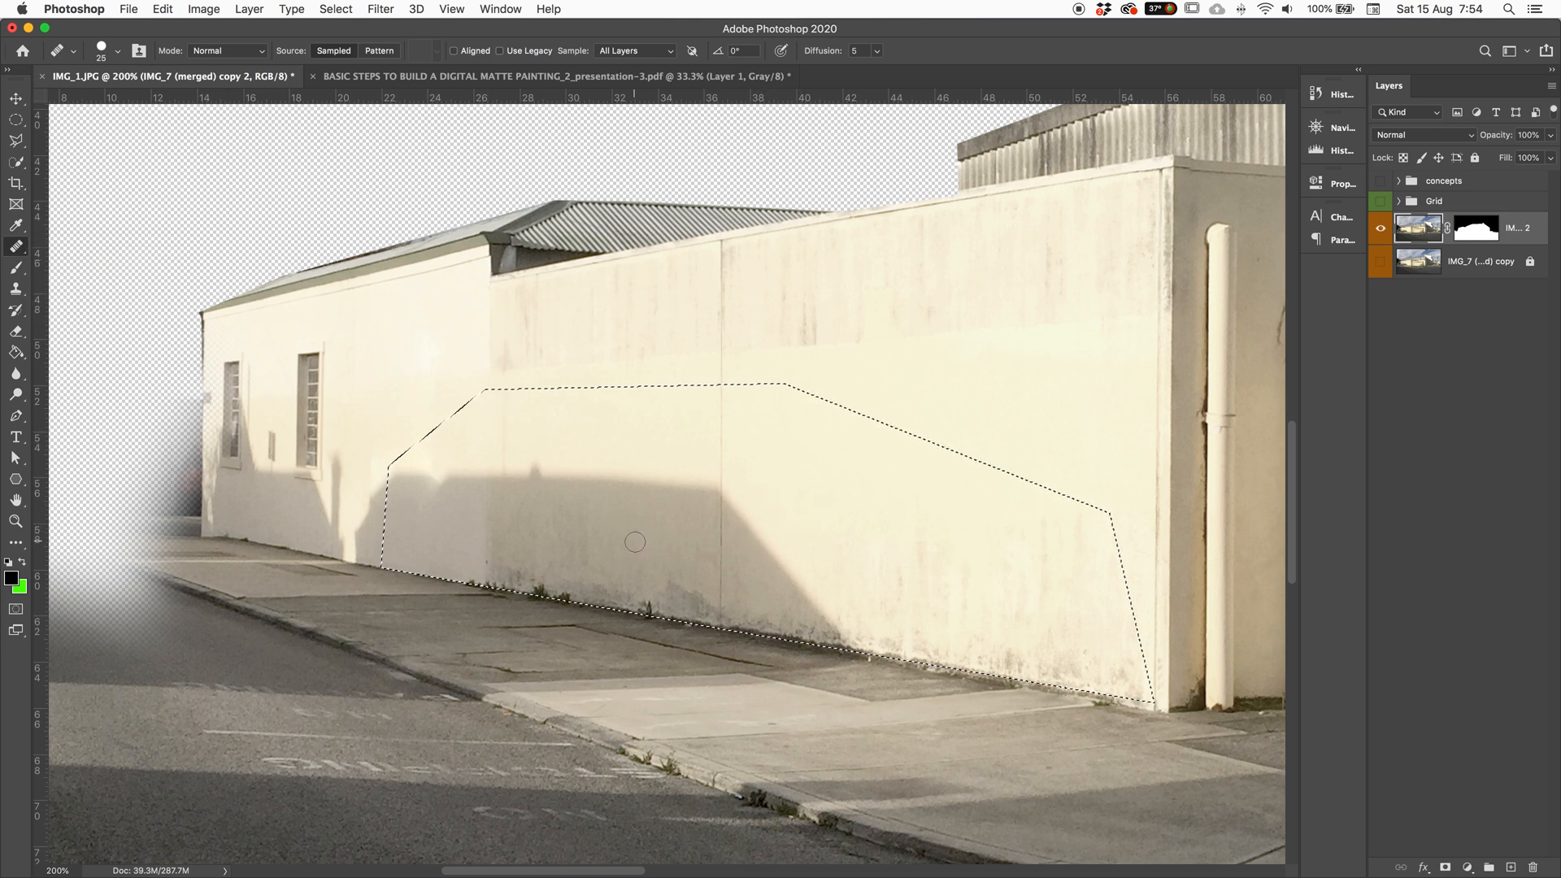
pyautogui.press(']')
pyautogui.press(']')
pyautogui.moveTo(620, 602)
pyautogui.mouseDown()
pyautogui.moveTo(375, 575)
pyautogui.moveTo(852, 634)
pyautogui.mouseUp()
pyautogui.rightClick(613, 558)
pyautogui.click(613, 557)
pyautogui.moveTo(593, 569)
pyautogui.mouseDown()
pyautogui.moveTo(443, 558)
pyautogui.moveTo(736, 587)
pyautogui.moveTo(745, 610)
pyautogui.moveTo(798, 631)
pyautogui.moveTo(1038, 679)
pyautogui.mouseUp()
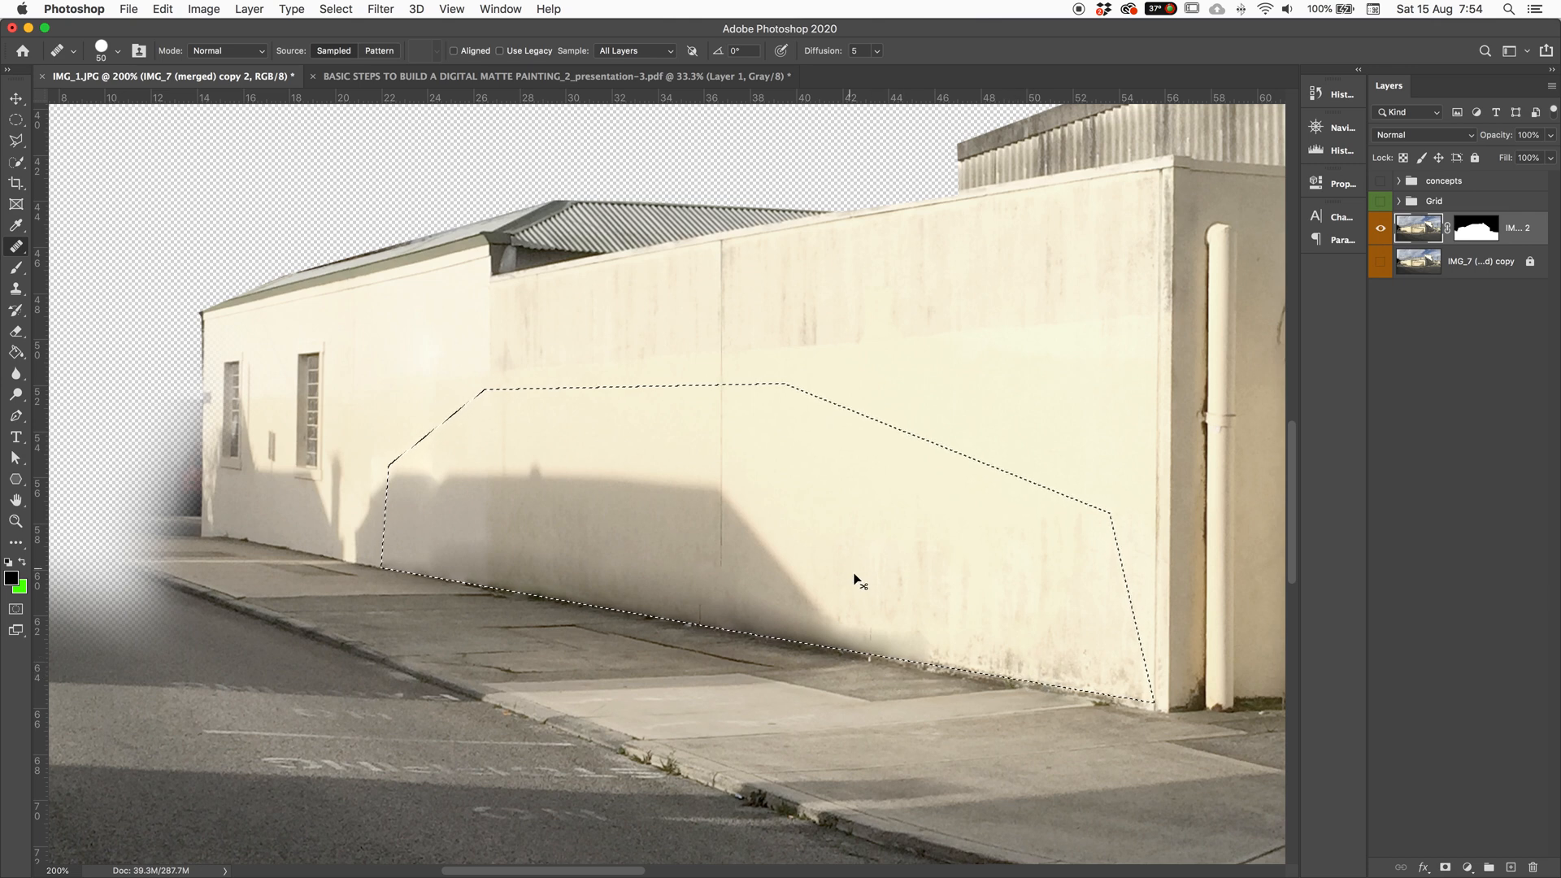
# Step: Attempt a save, dismiss the location prompt, and deselect the wall
pyautogui.press('super+s')
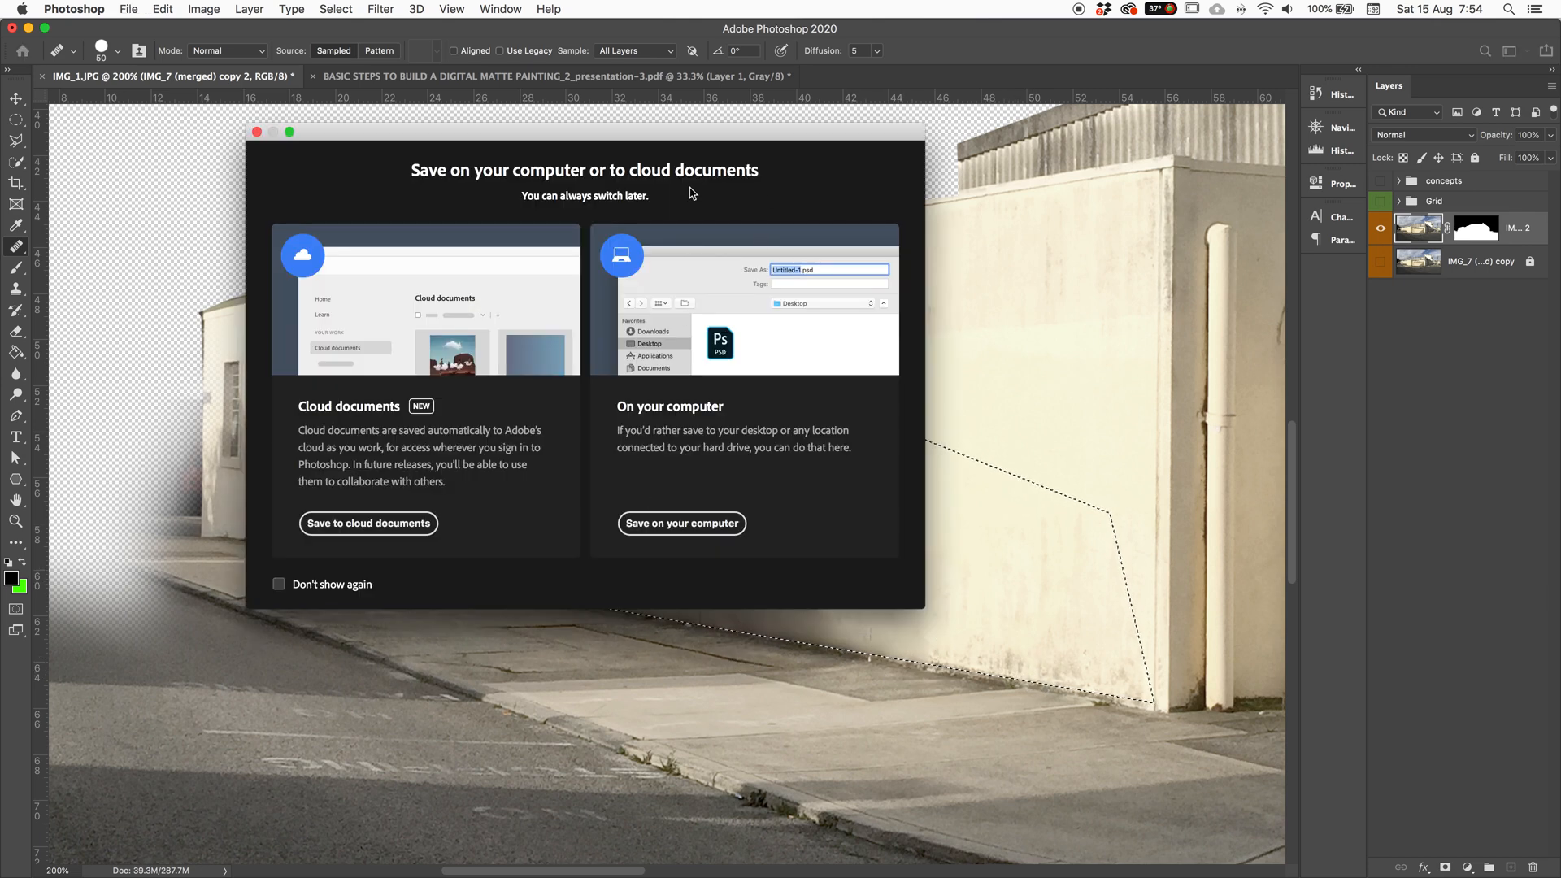
pyautogui.click(256, 132)
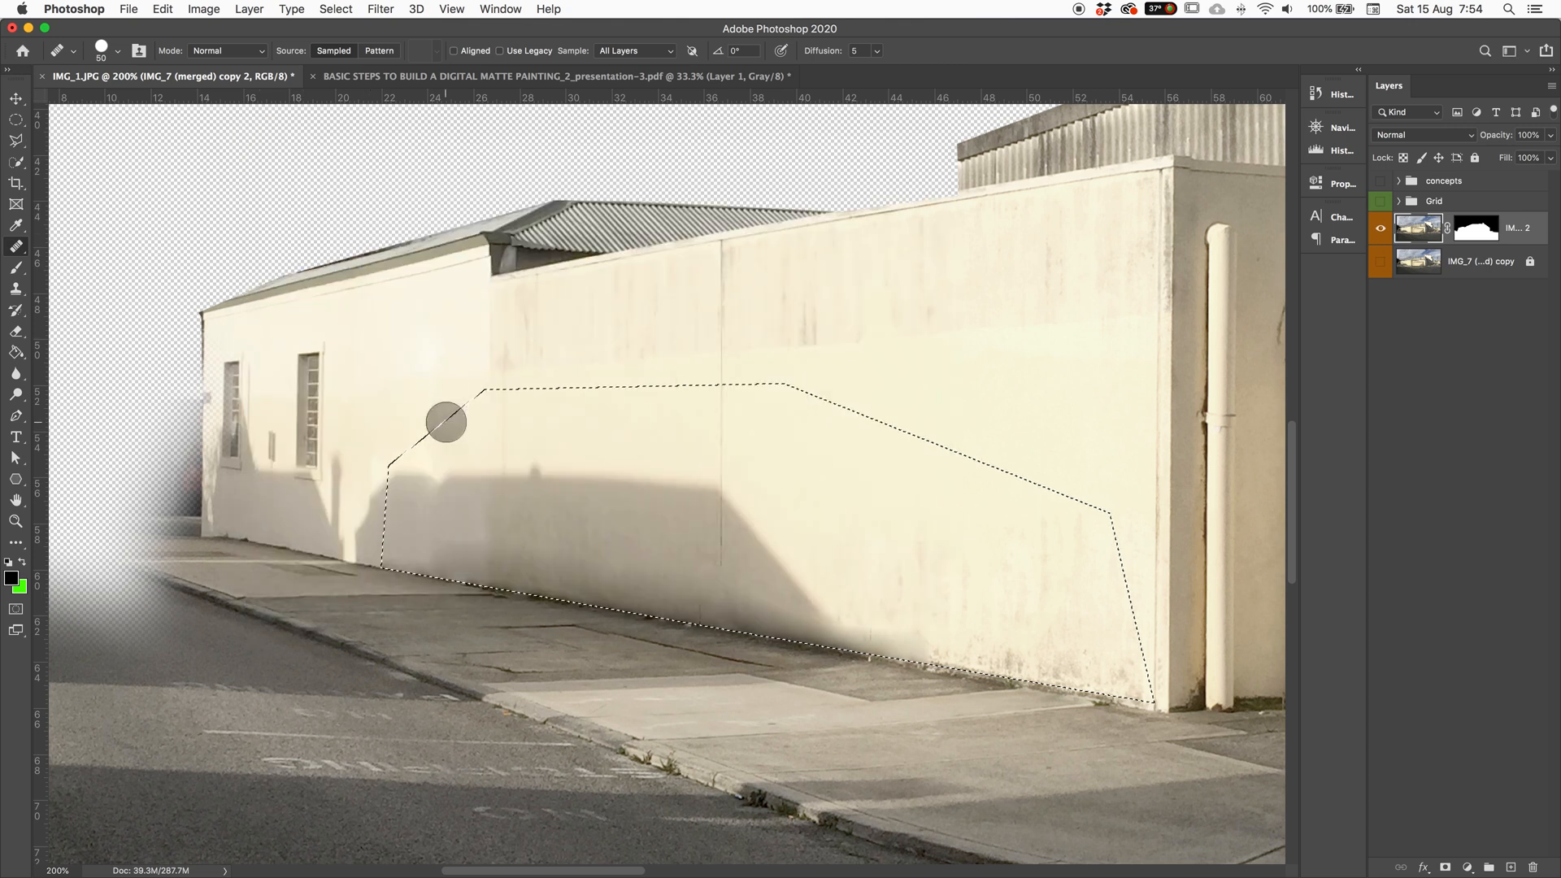
pyautogui.press('super+d')
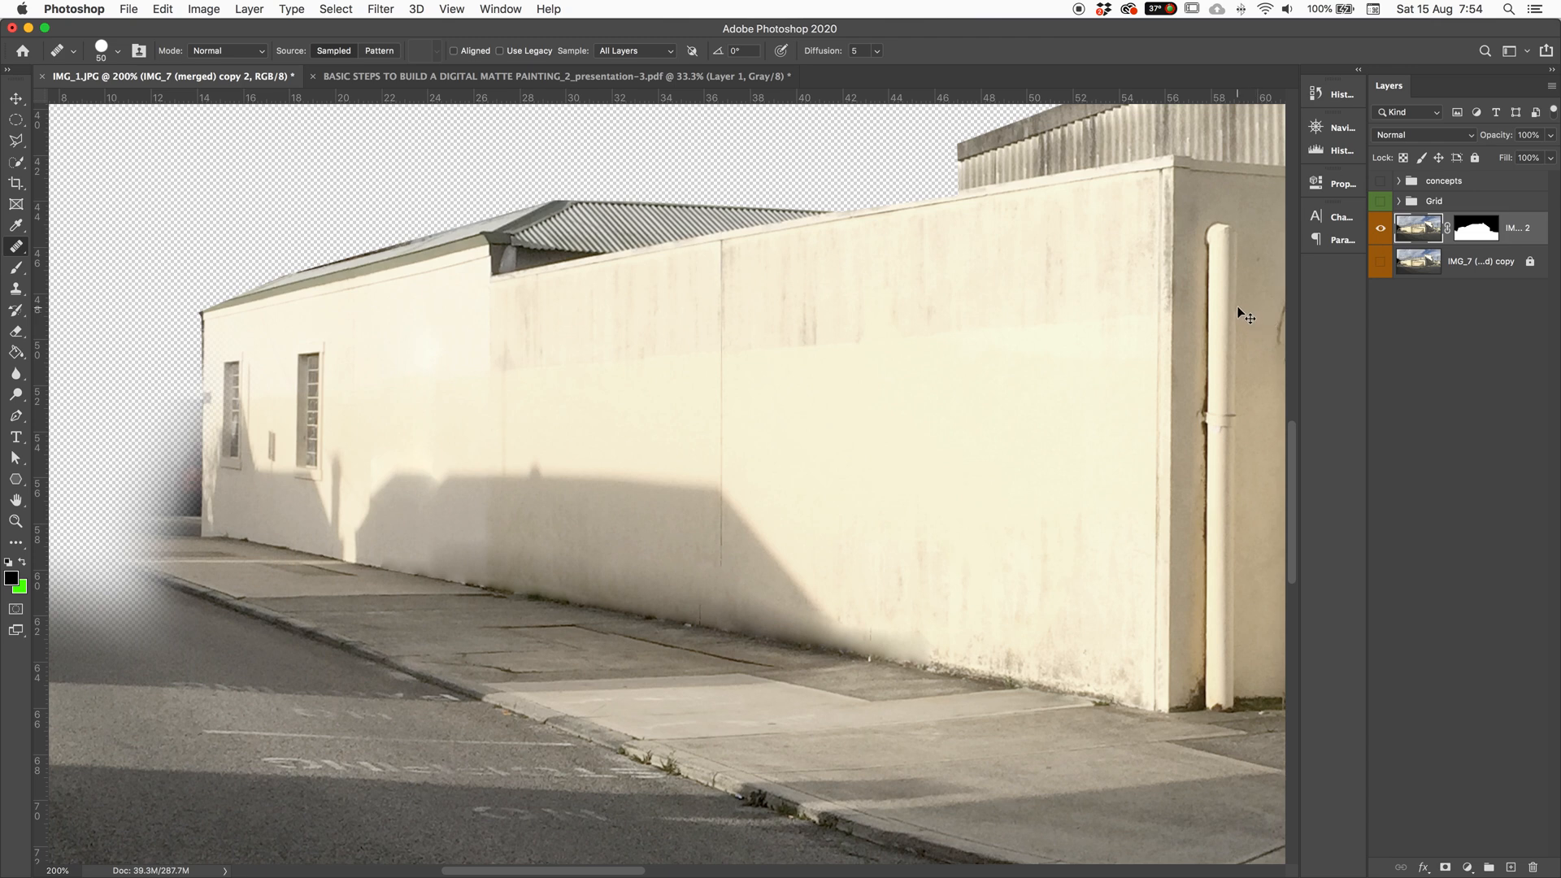
# Step: Heal a small wall spot, add a new empty layer, and set healing to sample All Layers
pyautogui.click(739, 381)
pyautogui.click(1510, 867)
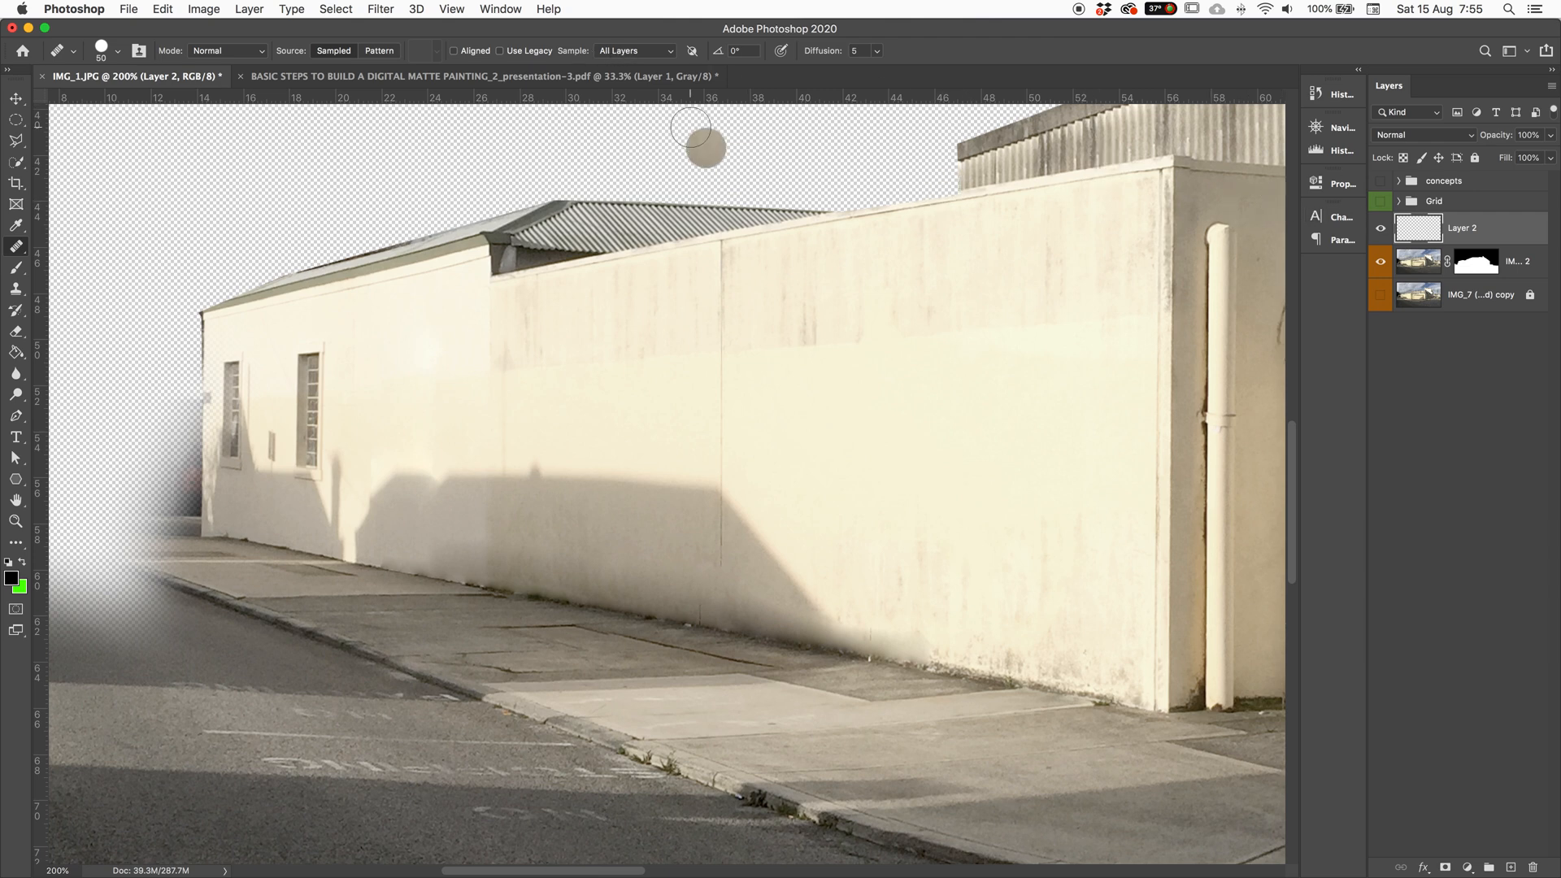
pyautogui.click(622, 50)
pyautogui.click(628, 28)
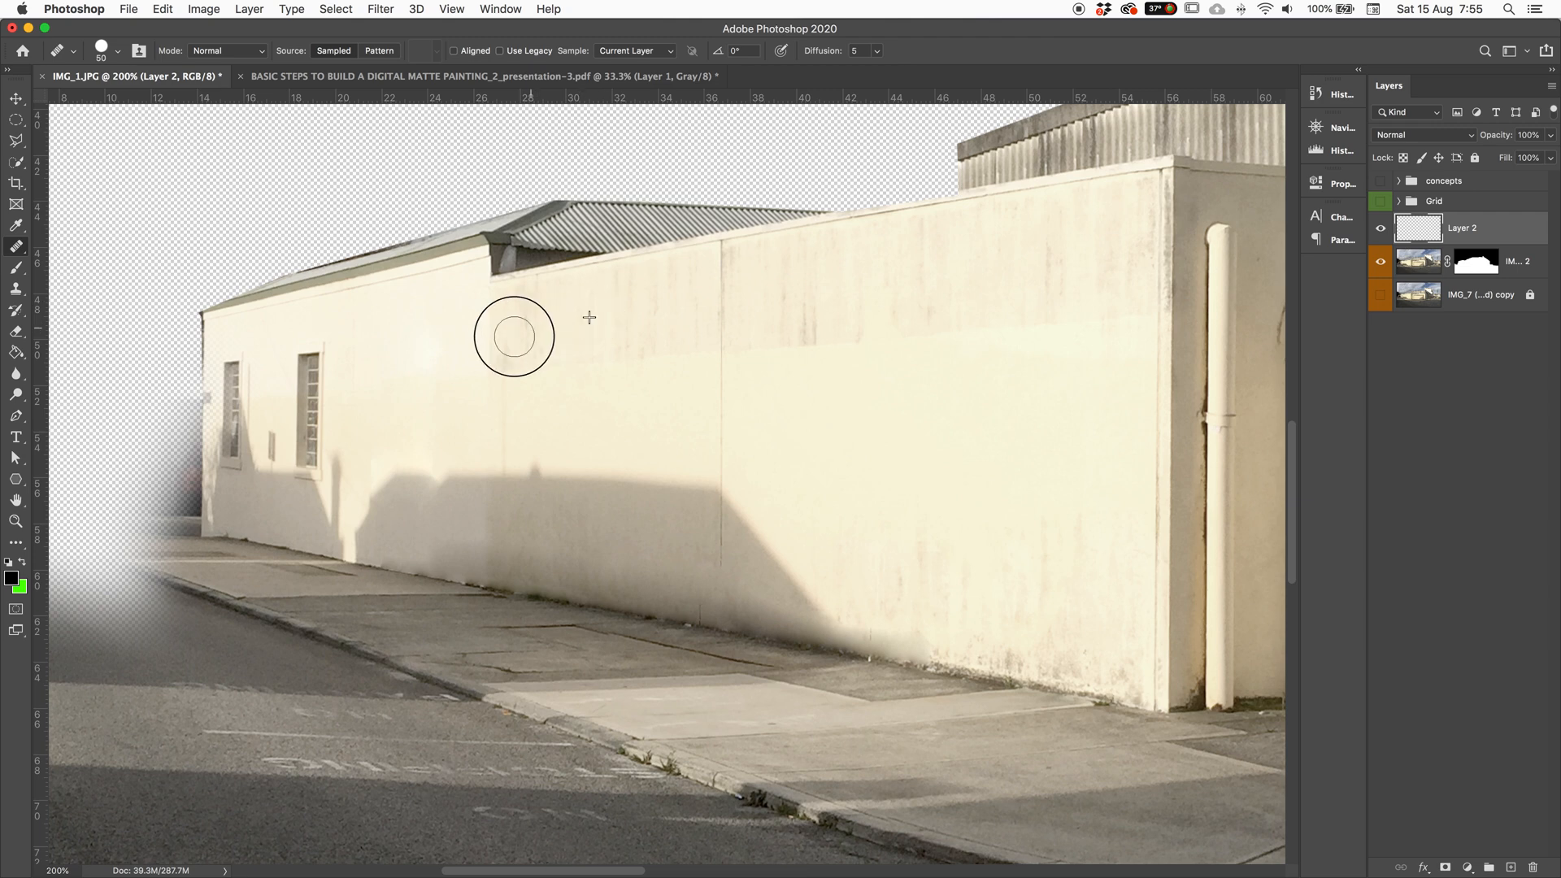
pyautogui.click(626, 50)
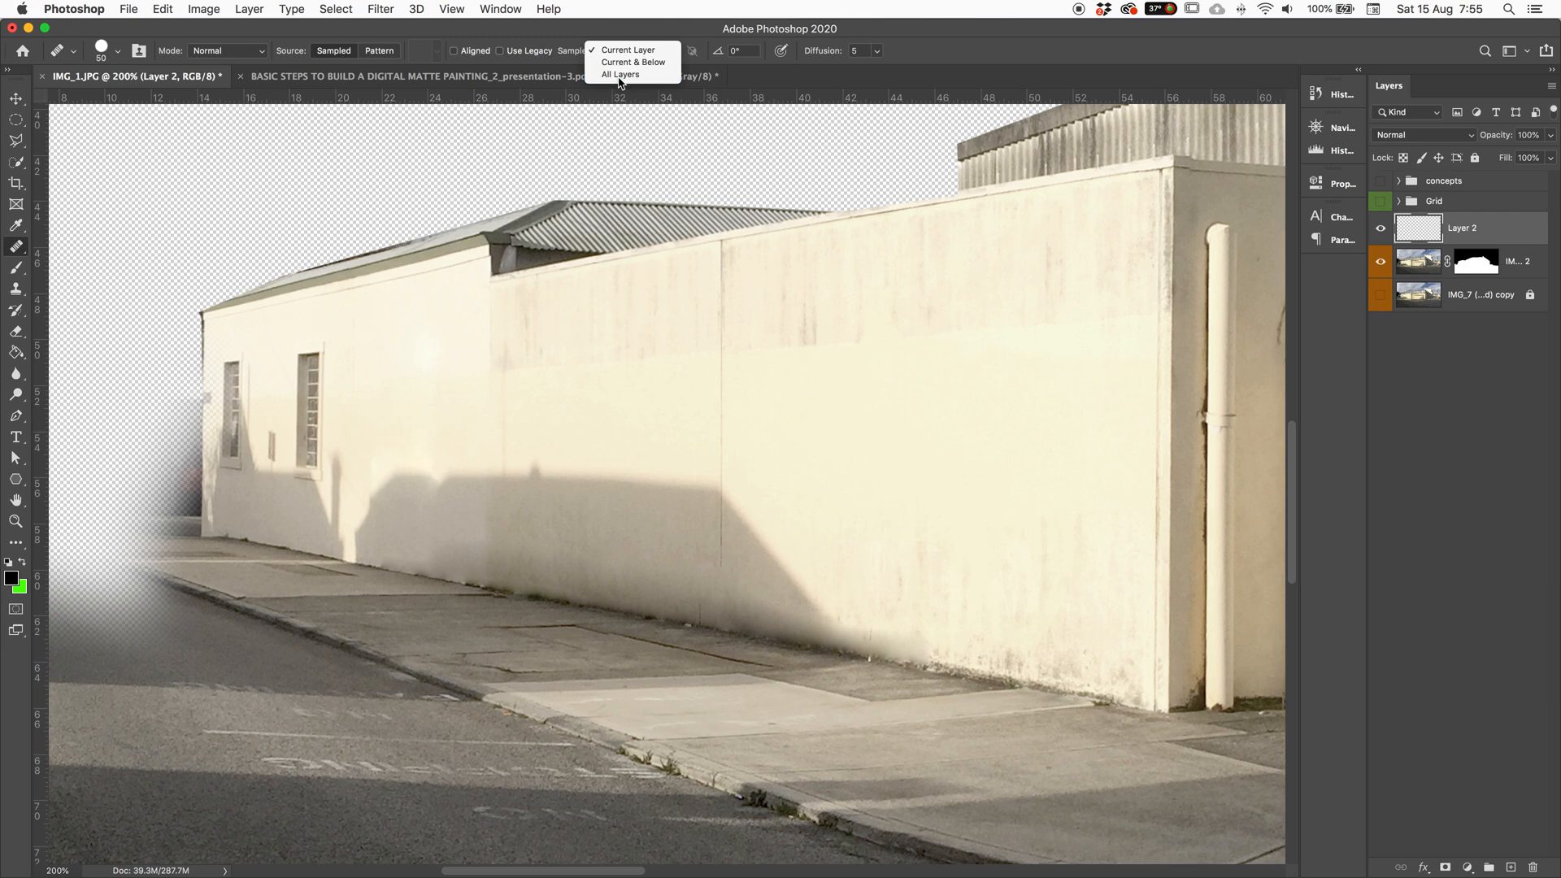
pyautogui.click(620, 74)
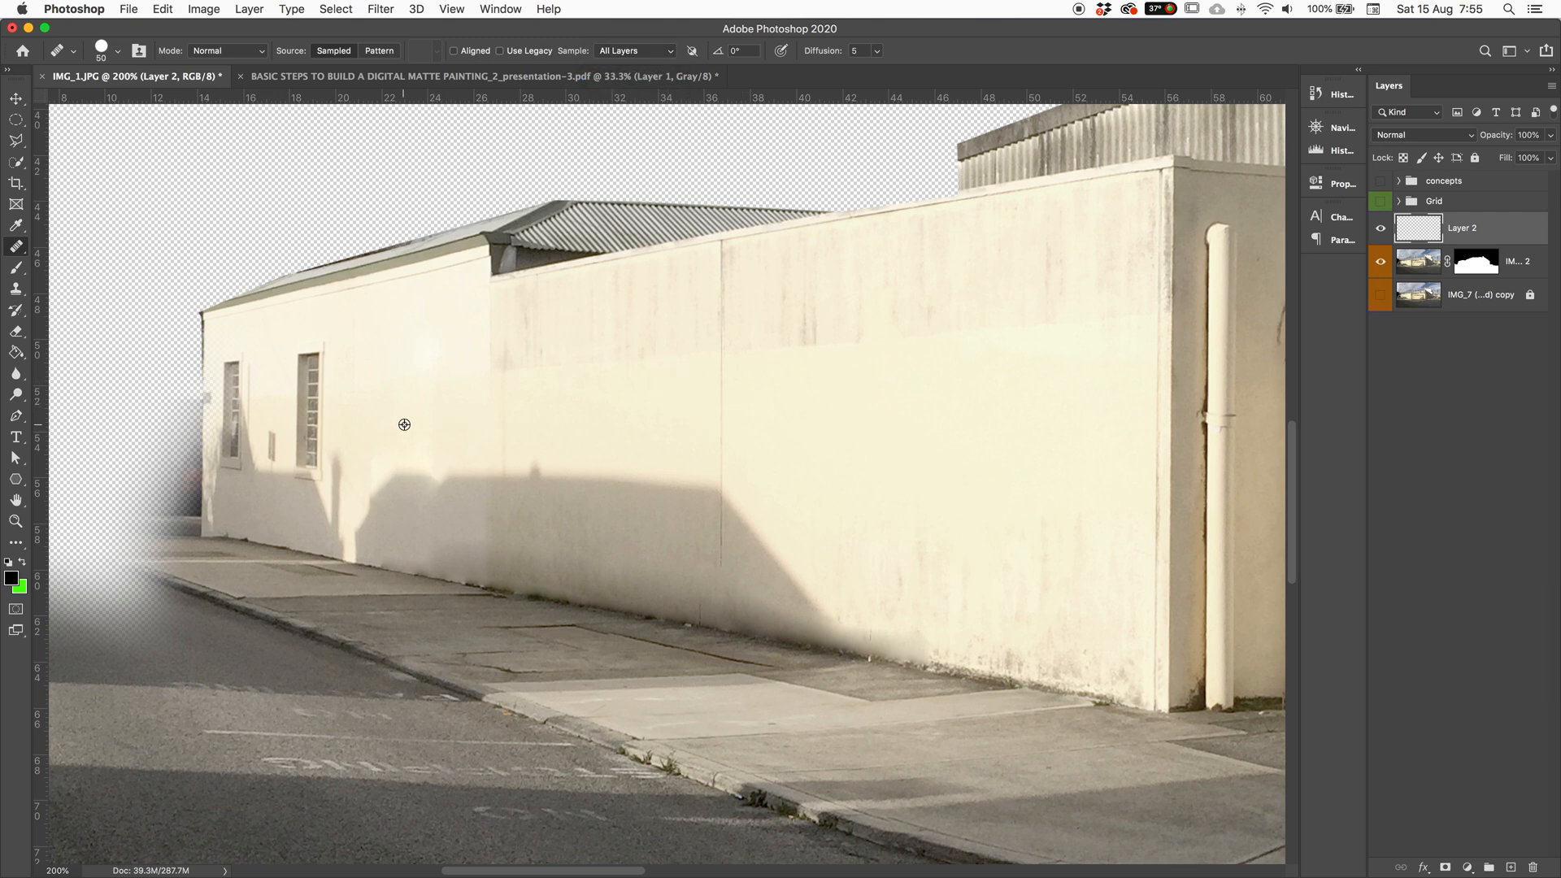
# Step: Clone a window onto the wall on the new layer and blend its left side
pyautogui.keyDown('alt'); pyautogui.click(309, 407); pyautogui.keyUp('alt')
pyautogui.click(411, 358)
pyautogui.click(417, 456)
pyautogui.moveTo(417, 455)
pyautogui.mouseDown()
pyautogui.moveTo(394, 338)
pyautogui.moveTo(422, 331)
pyautogui.moveTo(485, 459)
pyautogui.mouseUp()
pyautogui.moveTo(422, 354); pyautogui.dragTo(362, 411)
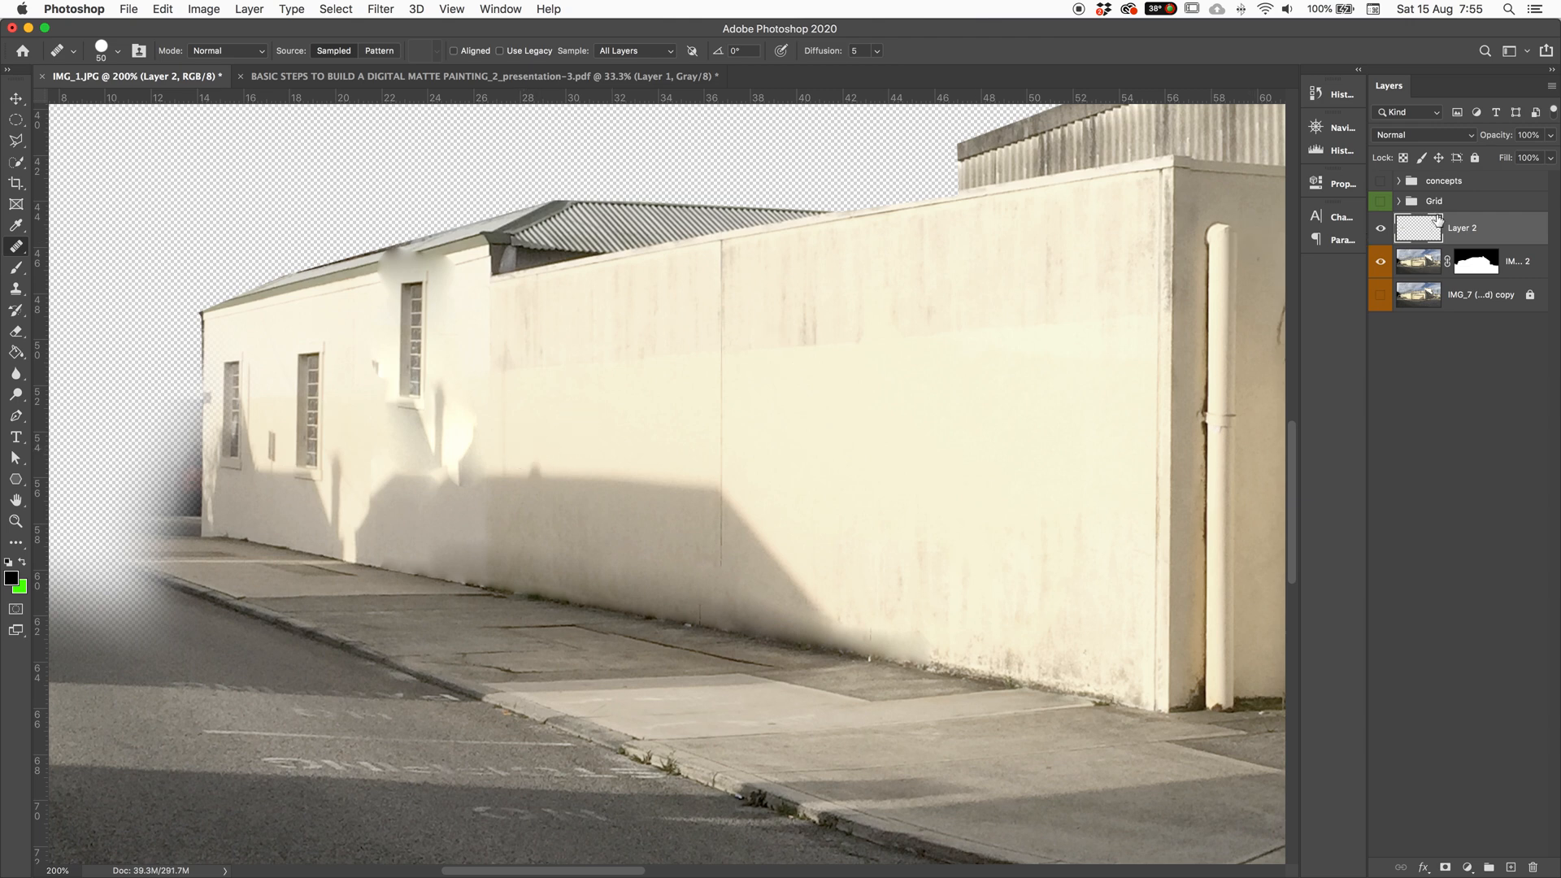
# Step: Toggle the building layer's visibility to check the patch, then merge Layer 2 down
pyautogui.click(1381, 261)
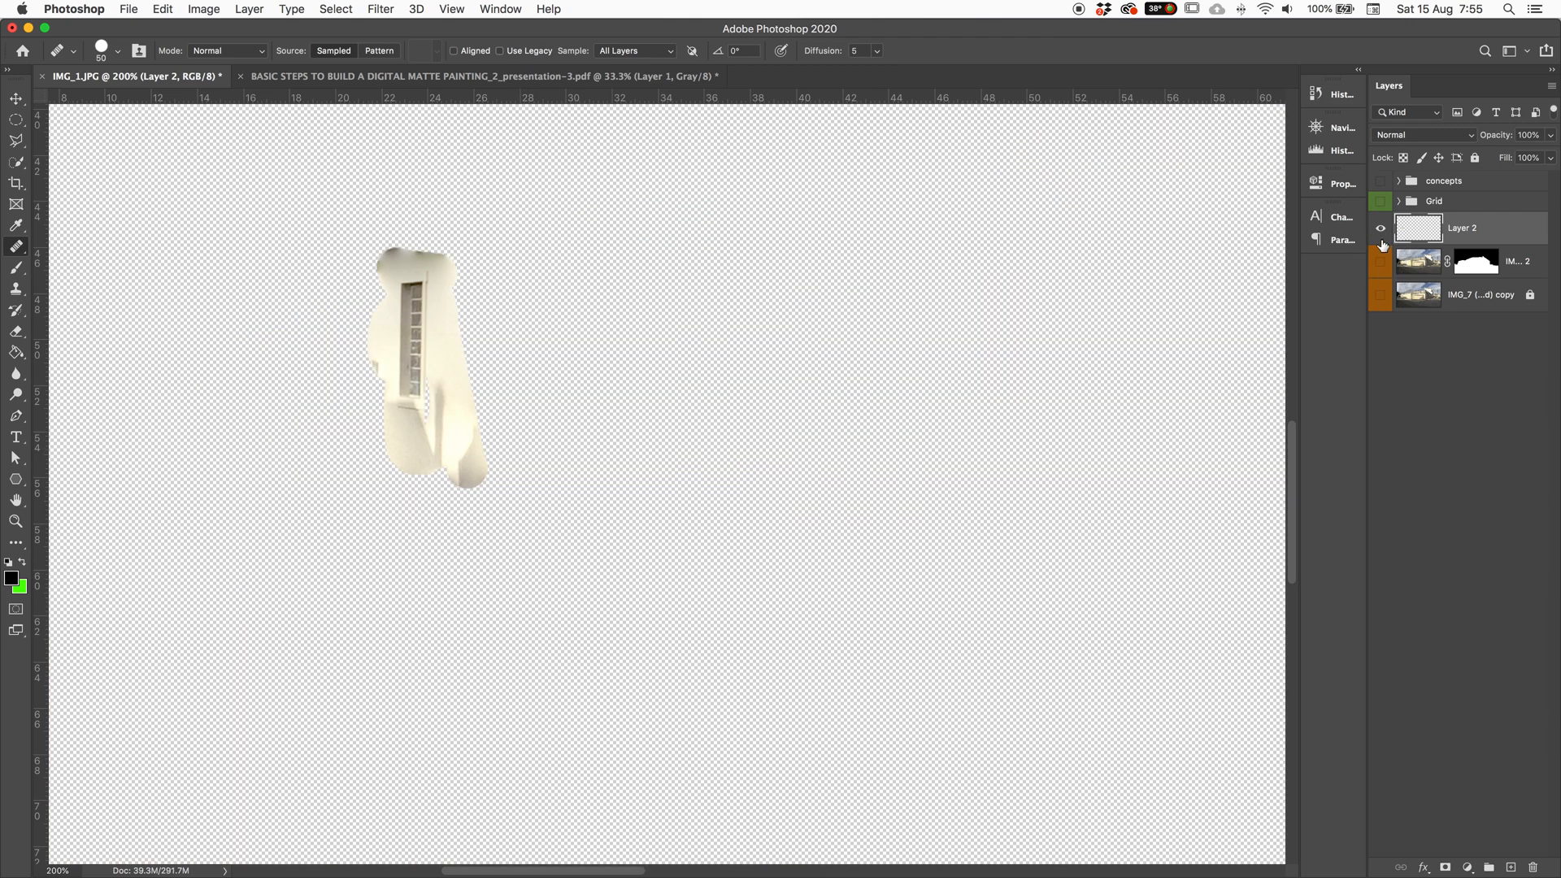
pyautogui.click(1381, 261)
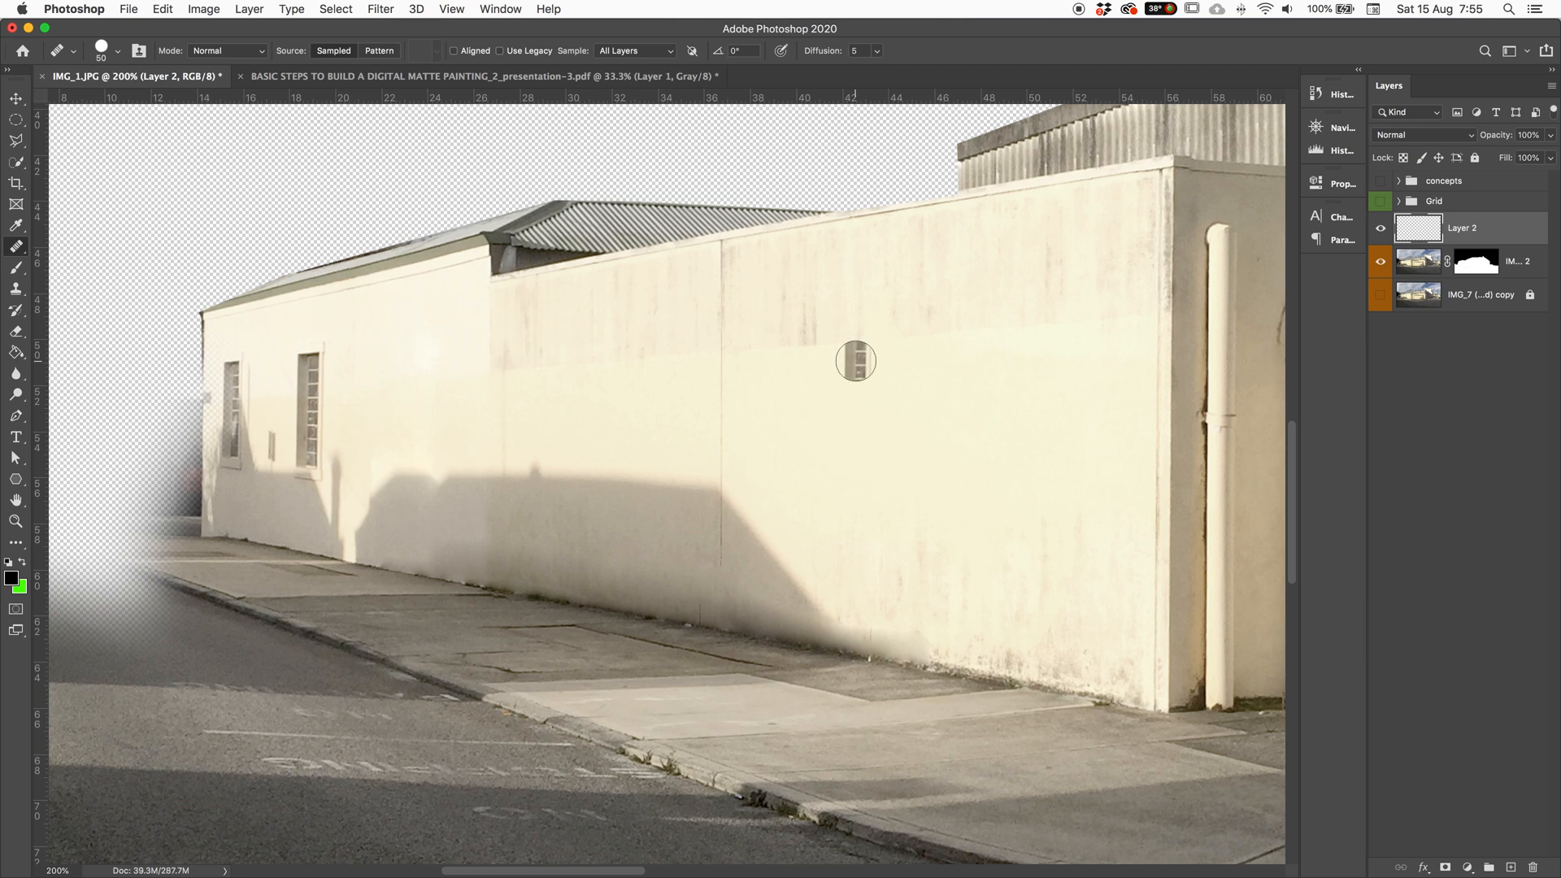
pyautogui.press('super+e')
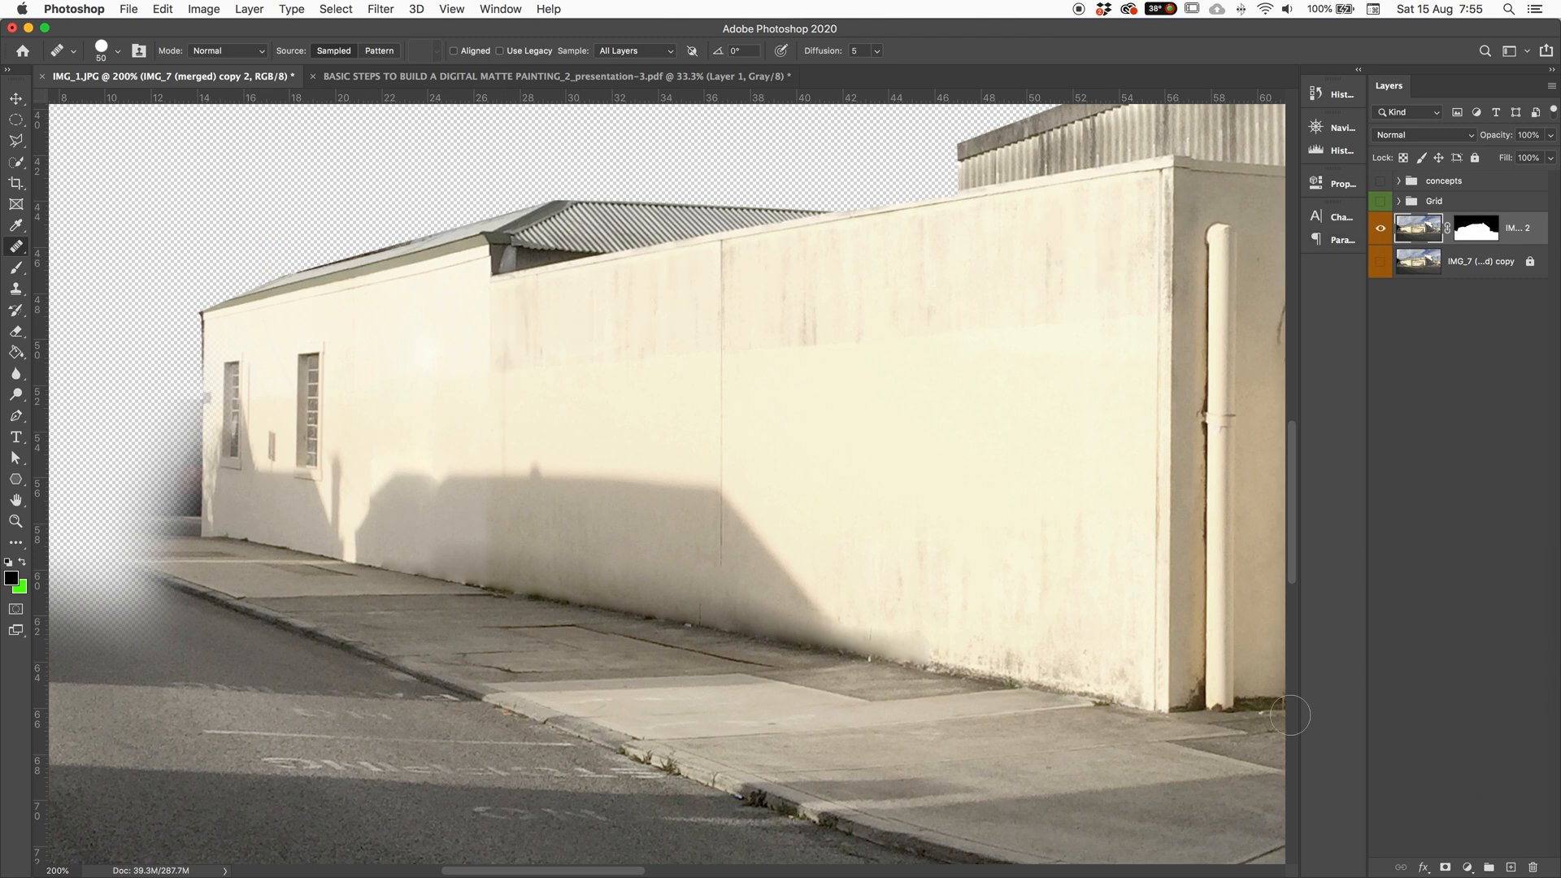
# Step: Switch to the Patch Tool, remove a stray empty layer, and reselect the building layer
pyautogui.rightClick(20, 249)
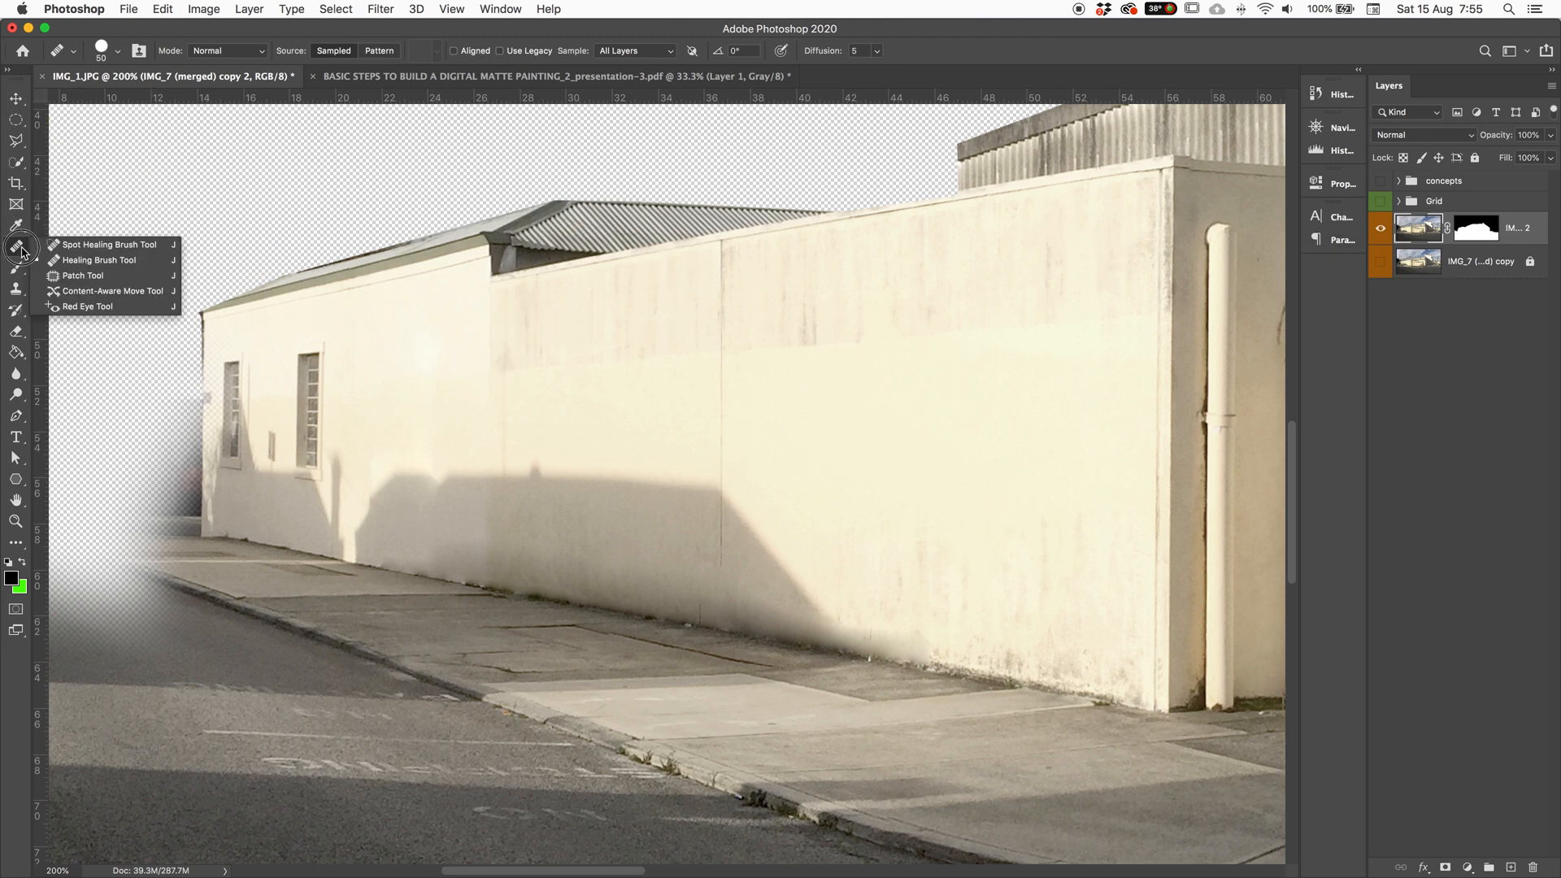
pyautogui.click(77, 279)
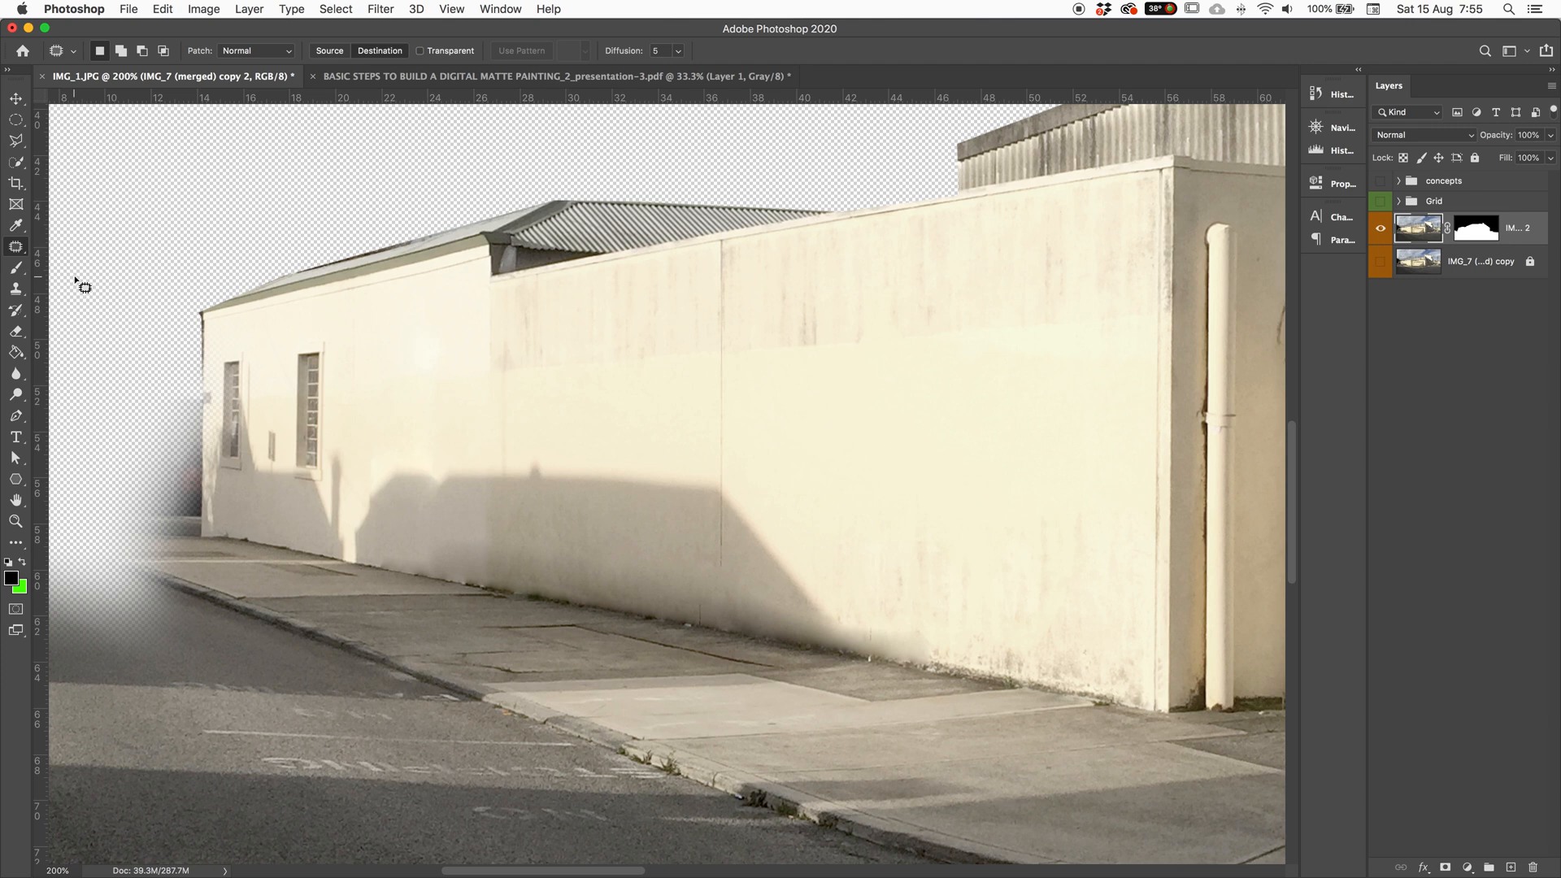
pyautogui.click(1511, 867)
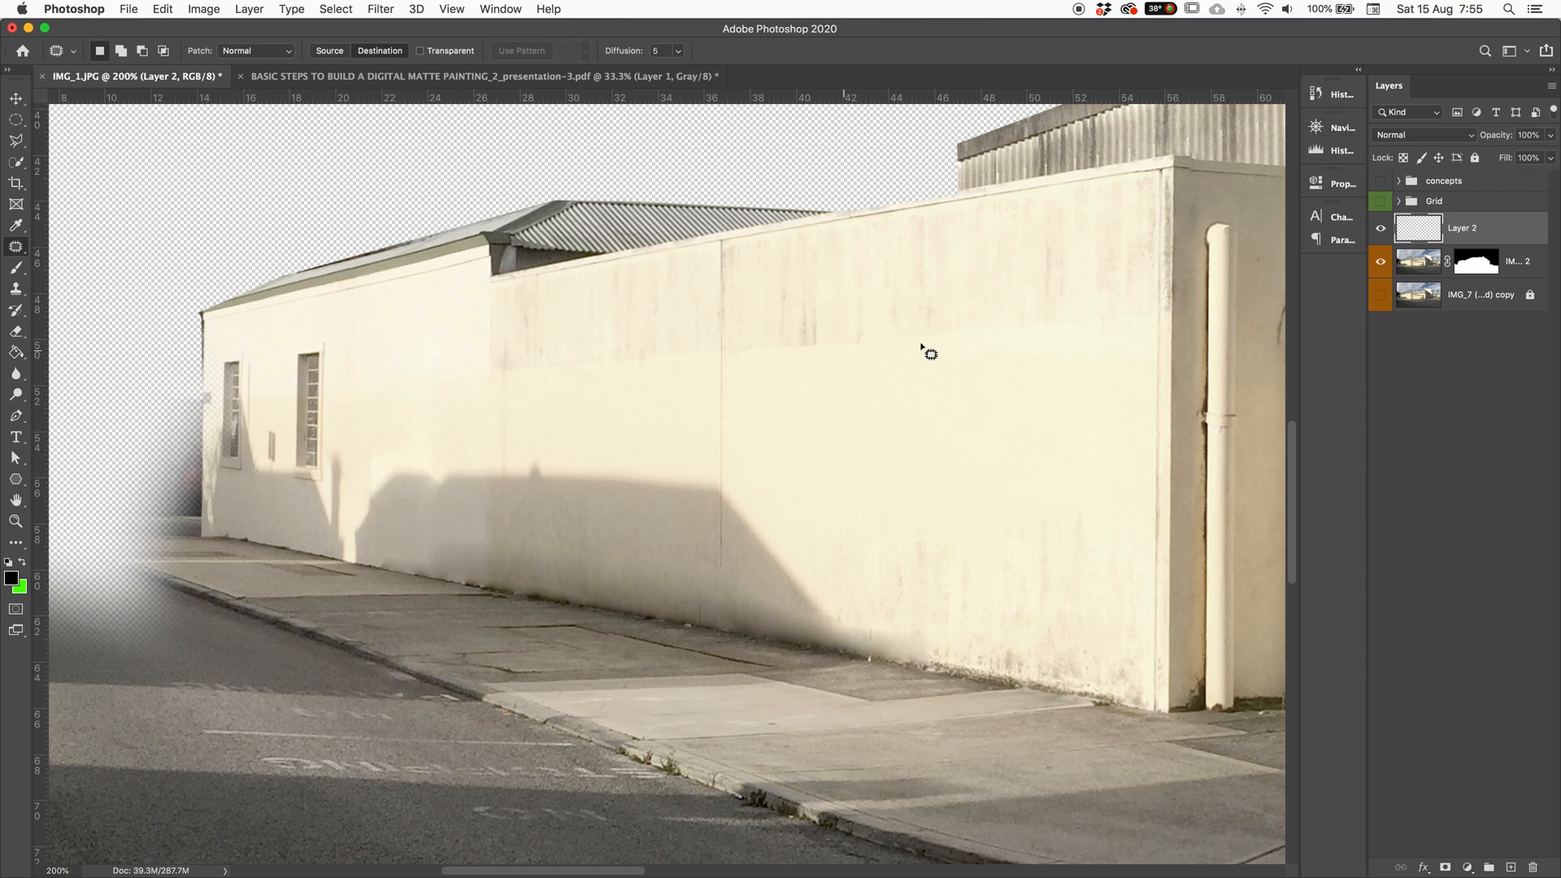
pyautogui.press('super+z')
pyautogui.click(1419, 236)
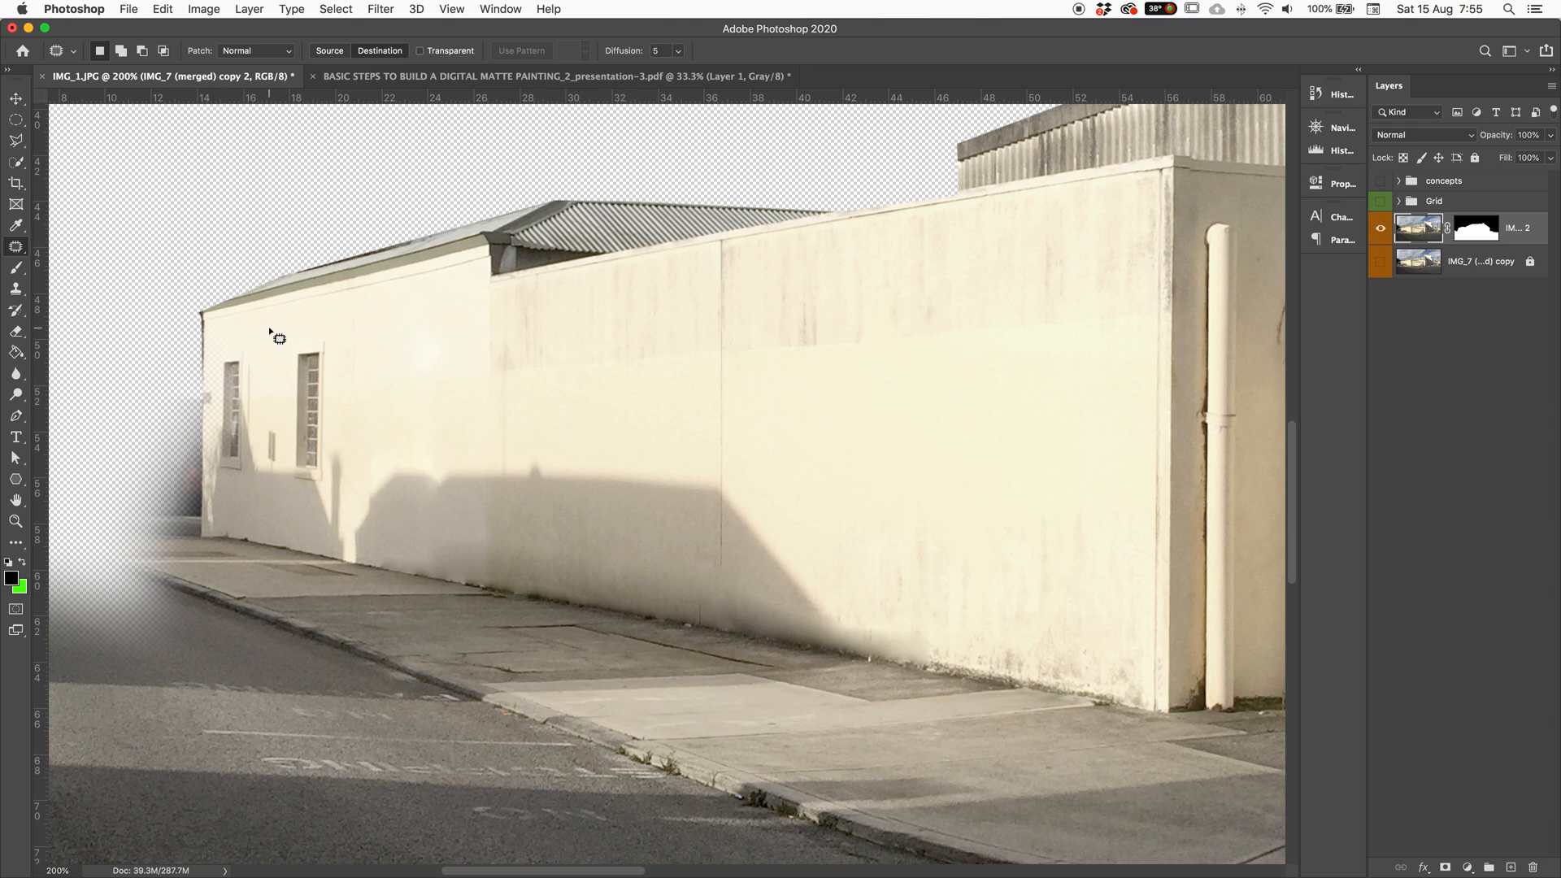
# Step: Patch-copy a window further right on the cream wall and deselect
pyautogui.moveTo(323, 330)
pyautogui.mouseDown()
pyautogui.moveTo(287, 346)
pyautogui.moveTo(284, 415)
pyautogui.moveTo(291, 479)
pyautogui.moveTo(335, 499)
pyautogui.moveTo(363, 376)
pyautogui.moveTo(338, 338)
pyautogui.moveTo(322, 341)
pyautogui.mouseUp()
pyautogui.moveTo(323, 409); pyautogui.dragTo(636, 496)
pyautogui.moveTo(641, 588); pyautogui.dragTo(642, 587)
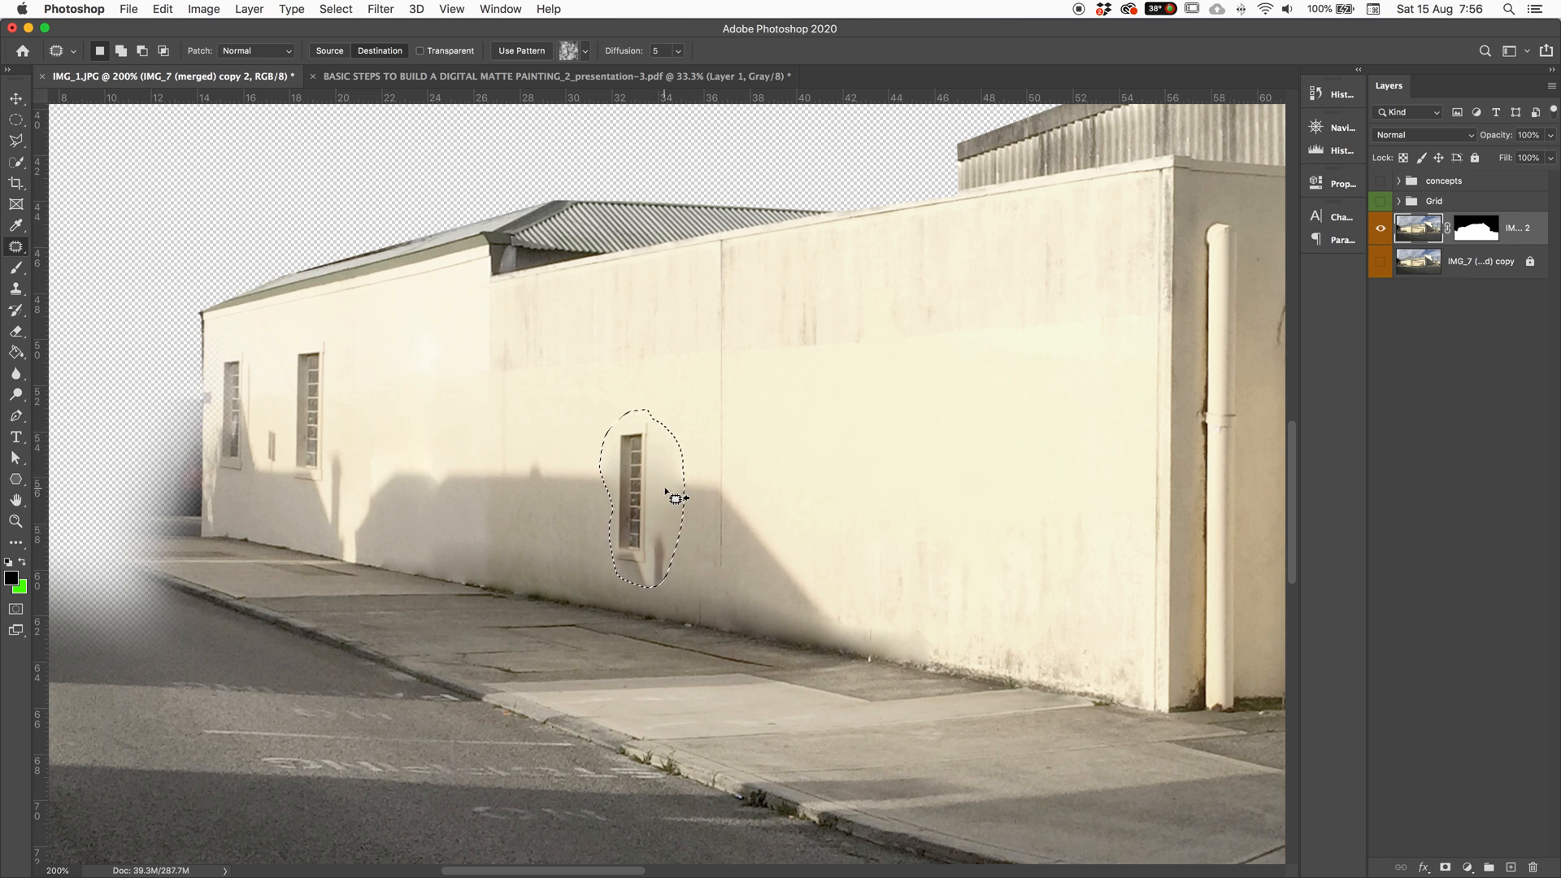
pyautogui.press('super+d')
# Step: Outline the small window, cancel two save prompts, and undo back to the window selection
pyautogui.moveTo(691, 493)
pyautogui.mouseDown()
pyautogui.moveTo(606, 488)
pyautogui.moveTo(651, 584)
pyautogui.moveTo(683, 490)
pyautogui.mouseUp()
pyautogui.press('super+s')
pyautogui.click(257, 132)
pyautogui.press('super+s')
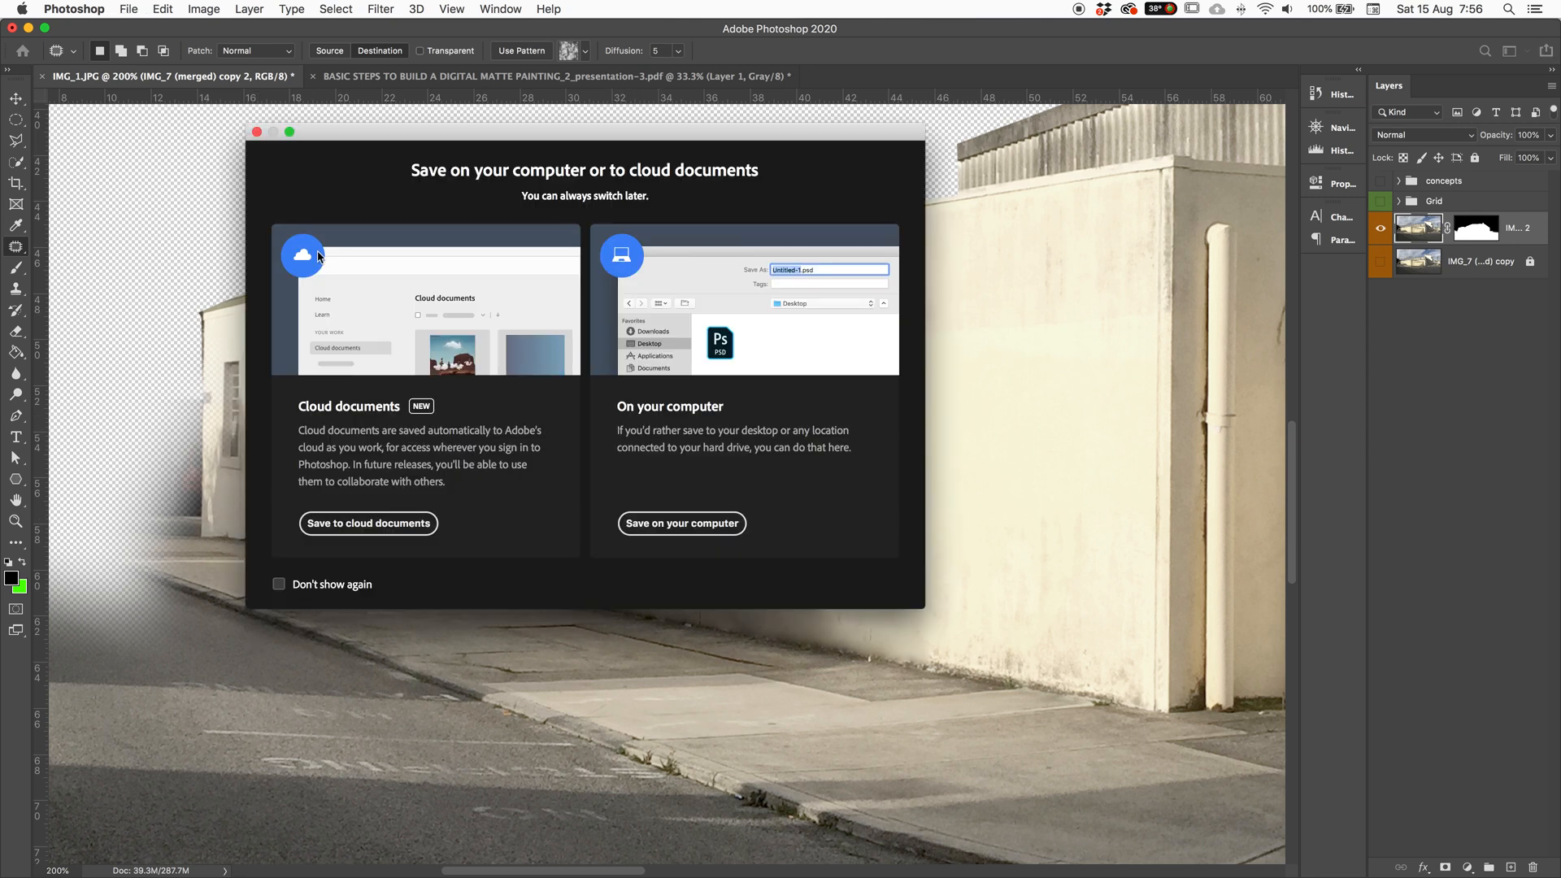
pyautogui.click(256, 133)
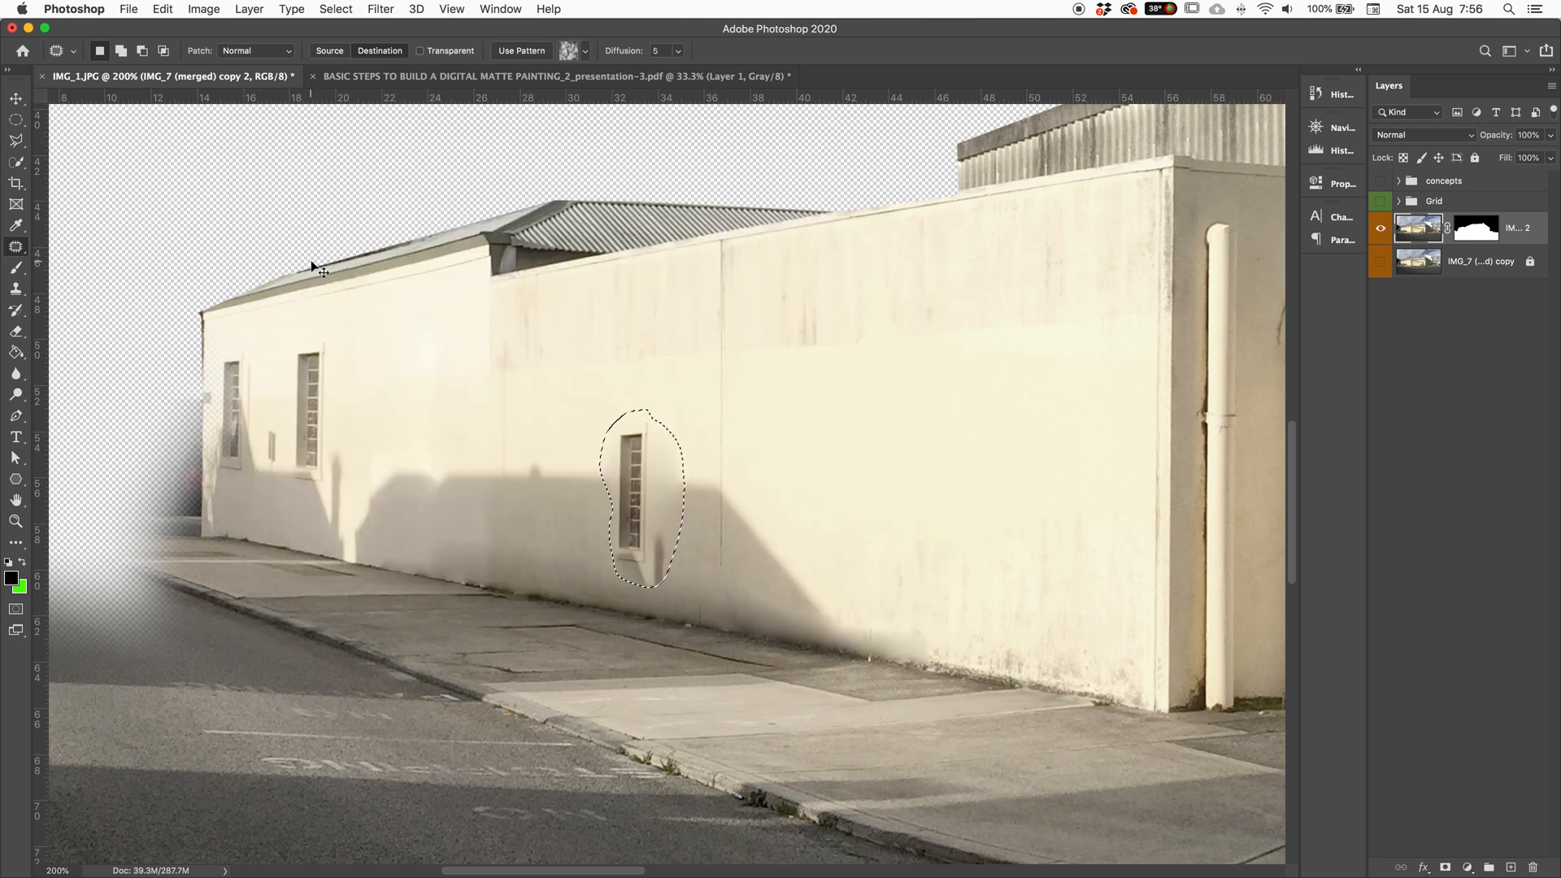
pyautogui.press('super+d')
pyautogui.press('super+z')
pyautogui.press('super+shift+z')
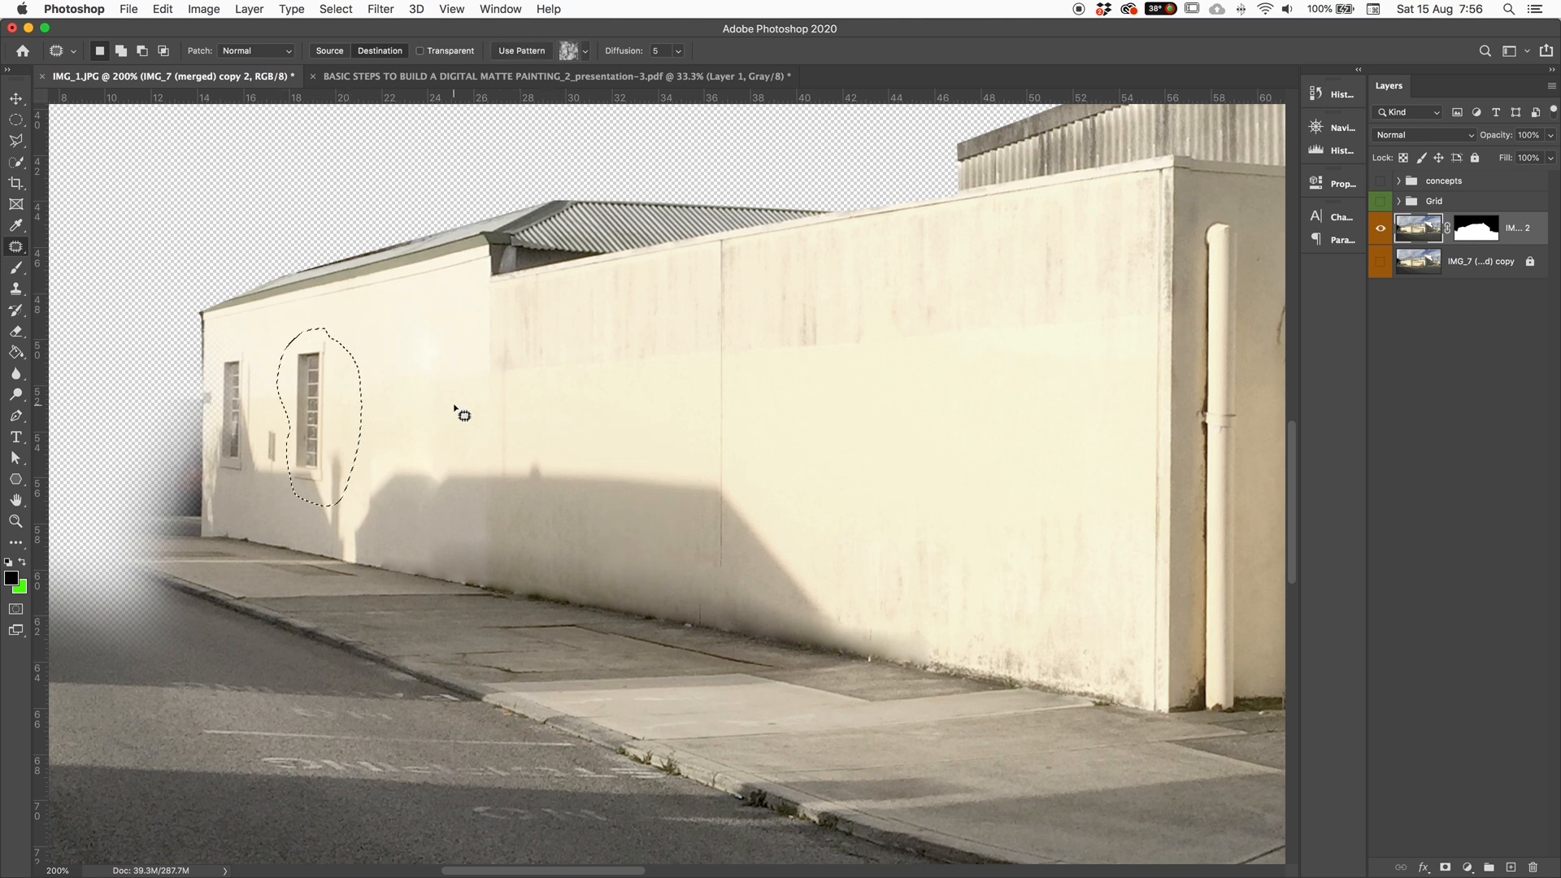
# Step: Patch the selected area up toward the roof line, cancel the save prompt, and deselect
pyautogui.moveTo(317, 388); pyautogui.dragTo(587, 217)
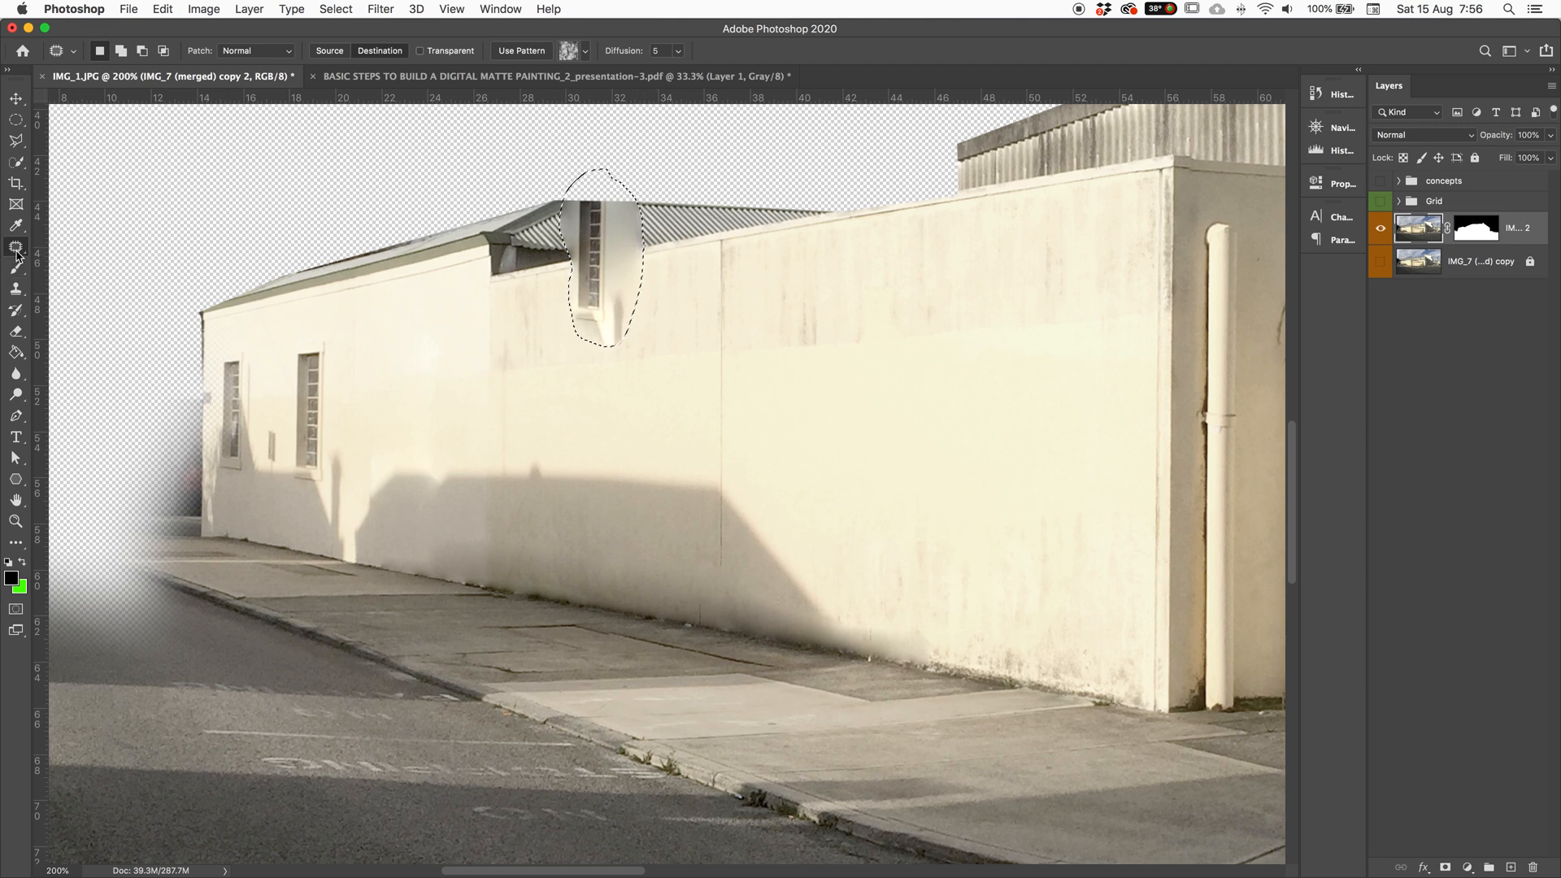
pyautogui.press('super+s')
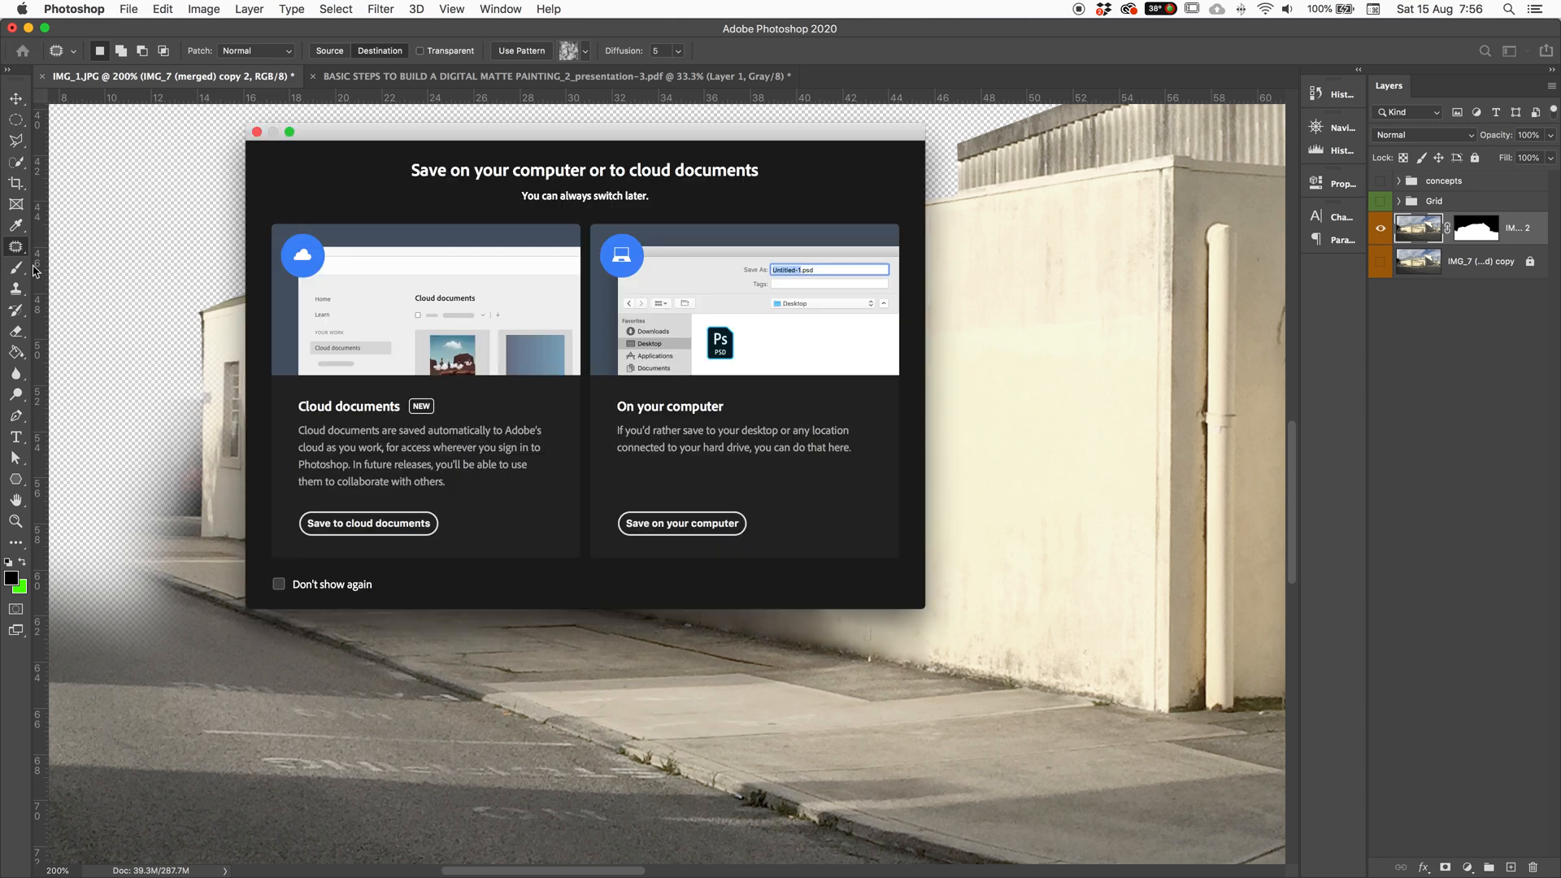
pyautogui.click(257, 133)
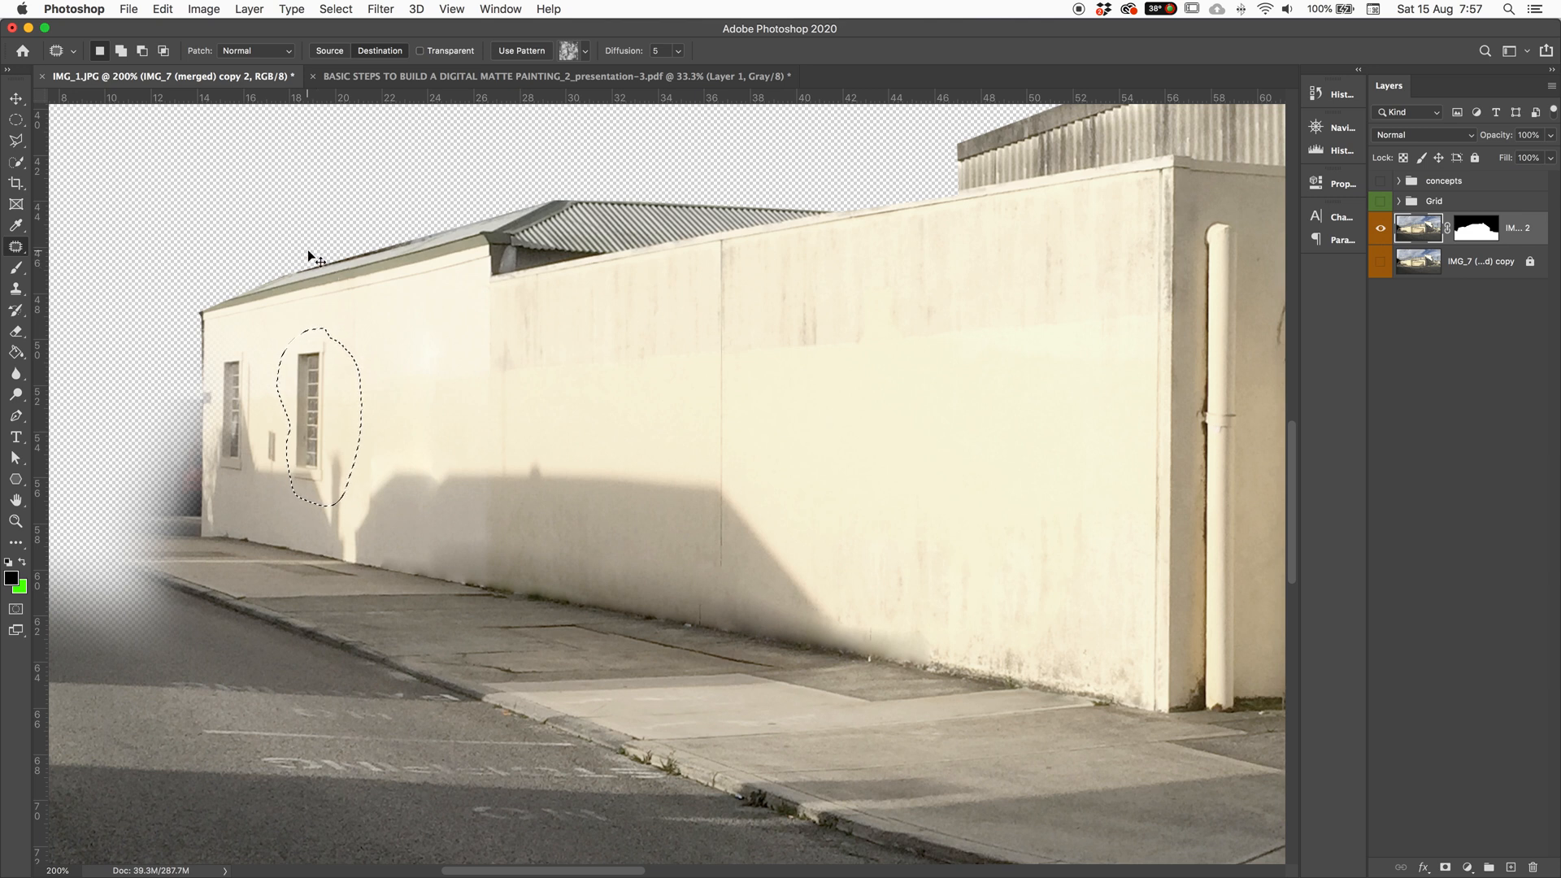
pyautogui.press('super+d')
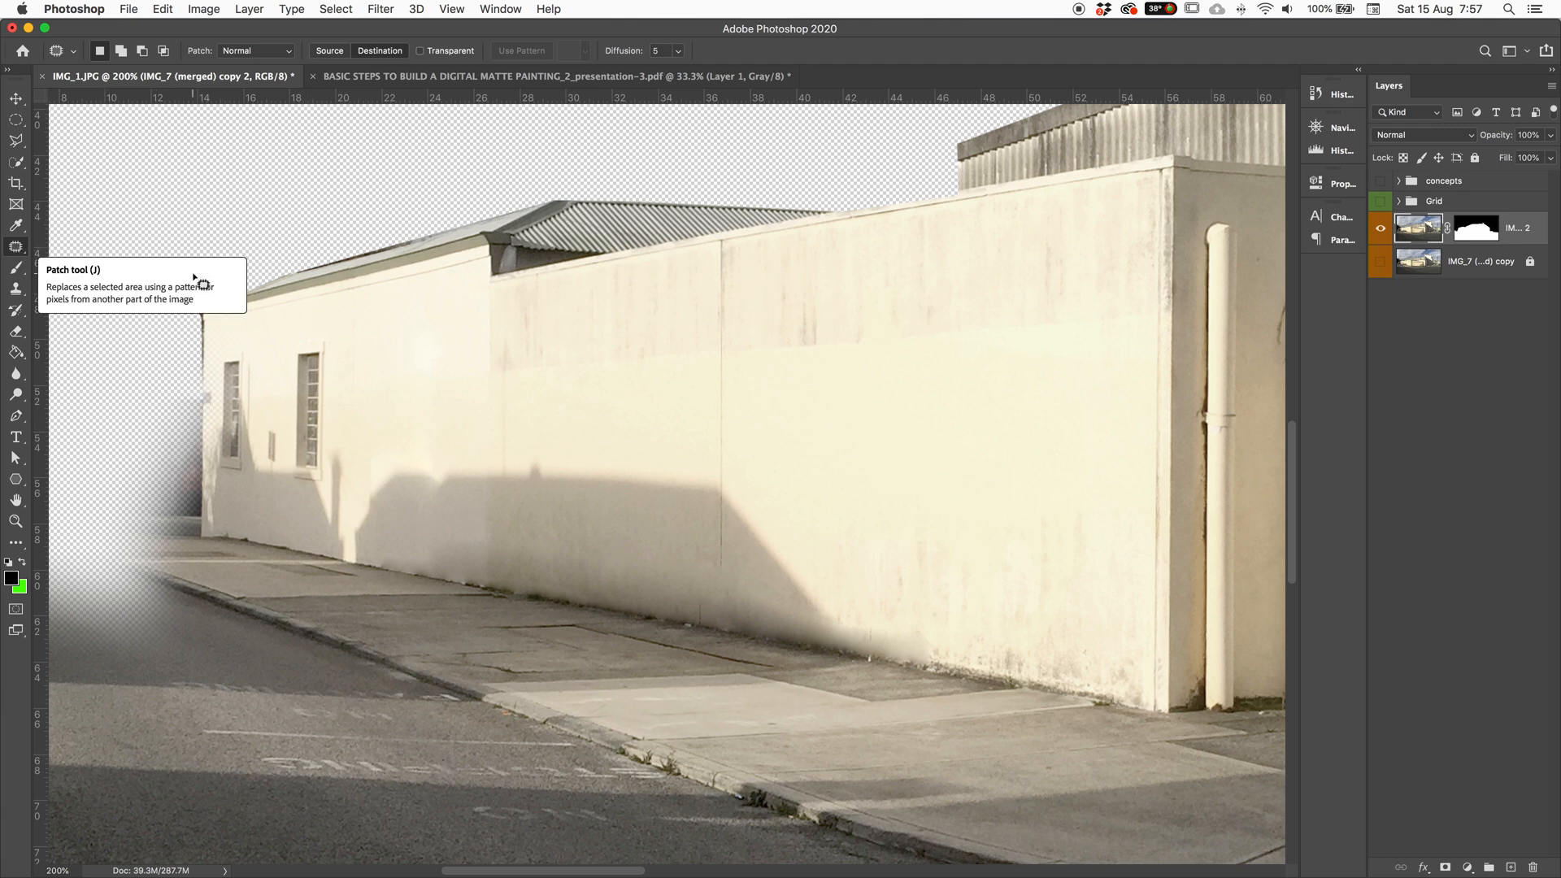
# Step: Patch the second window away with plain wall from the right and deselect
pyautogui.moveTo(326, 333)
pyautogui.mouseDown()
pyautogui.moveTo(273, 414)
pyautogui.moveTo(293, 493)
pyautogui.moveTo(333, 496)
pyautogui.moveTo(353, 409)
pyautogui.moveTo(323, 326)
pyautogui.mouseUp()
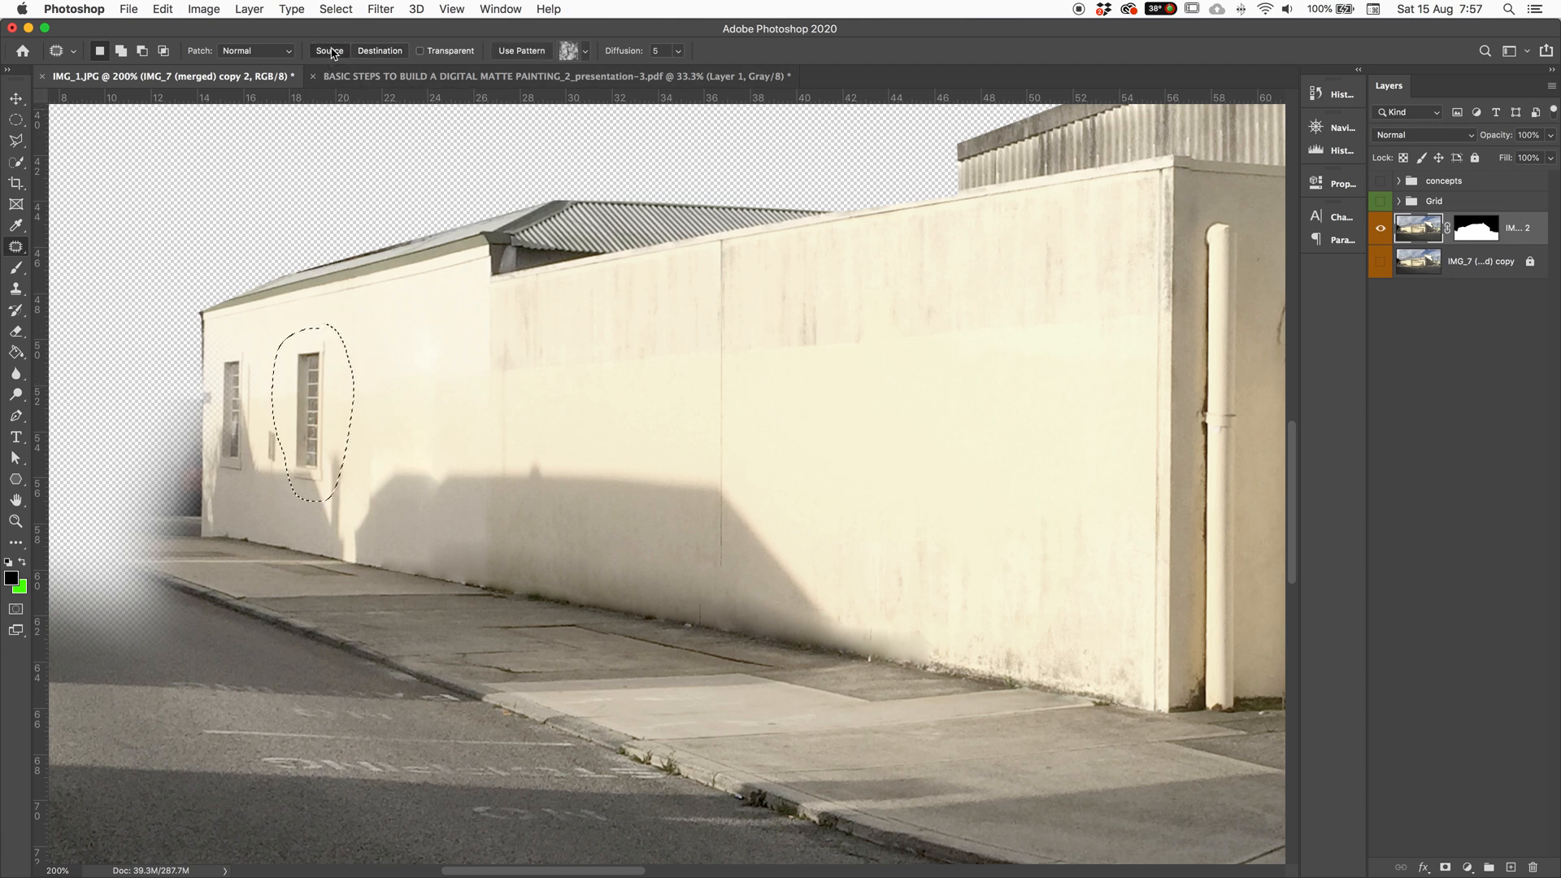
pyautogui.moveTo(409, 437); pyautogui.dragTo(539, 437)
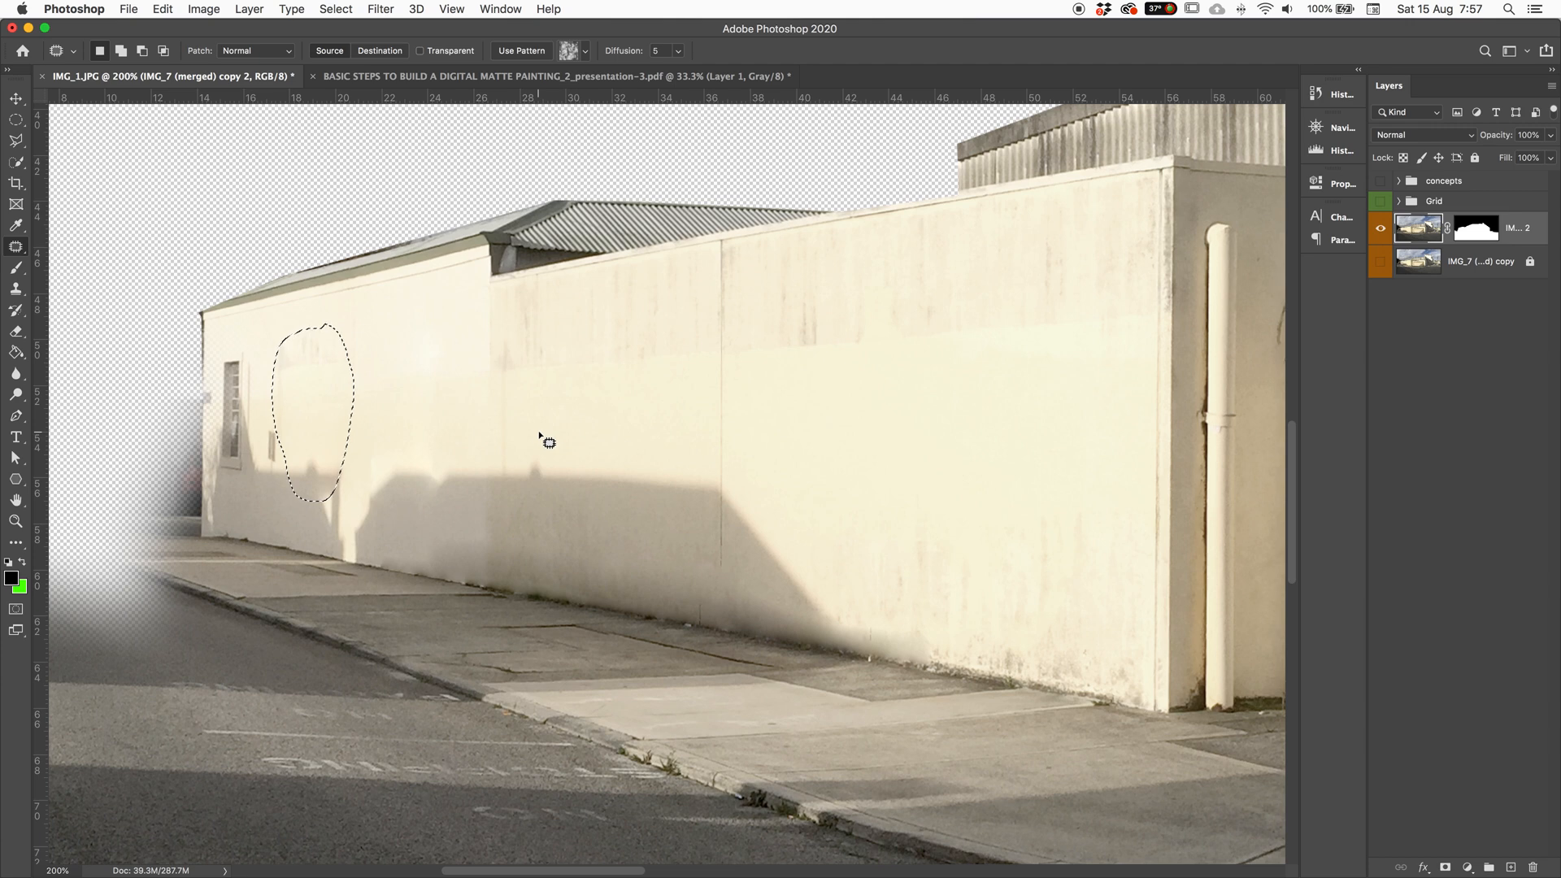
pyautogui.press('super+d')
# Step: Patch the tall window on the grey IMPORT & EXPORT CO. wall with plain grey wall
pyautogui.scroll(-4, 564, 390)
pyautogui.hscroll(10, 442, 363)
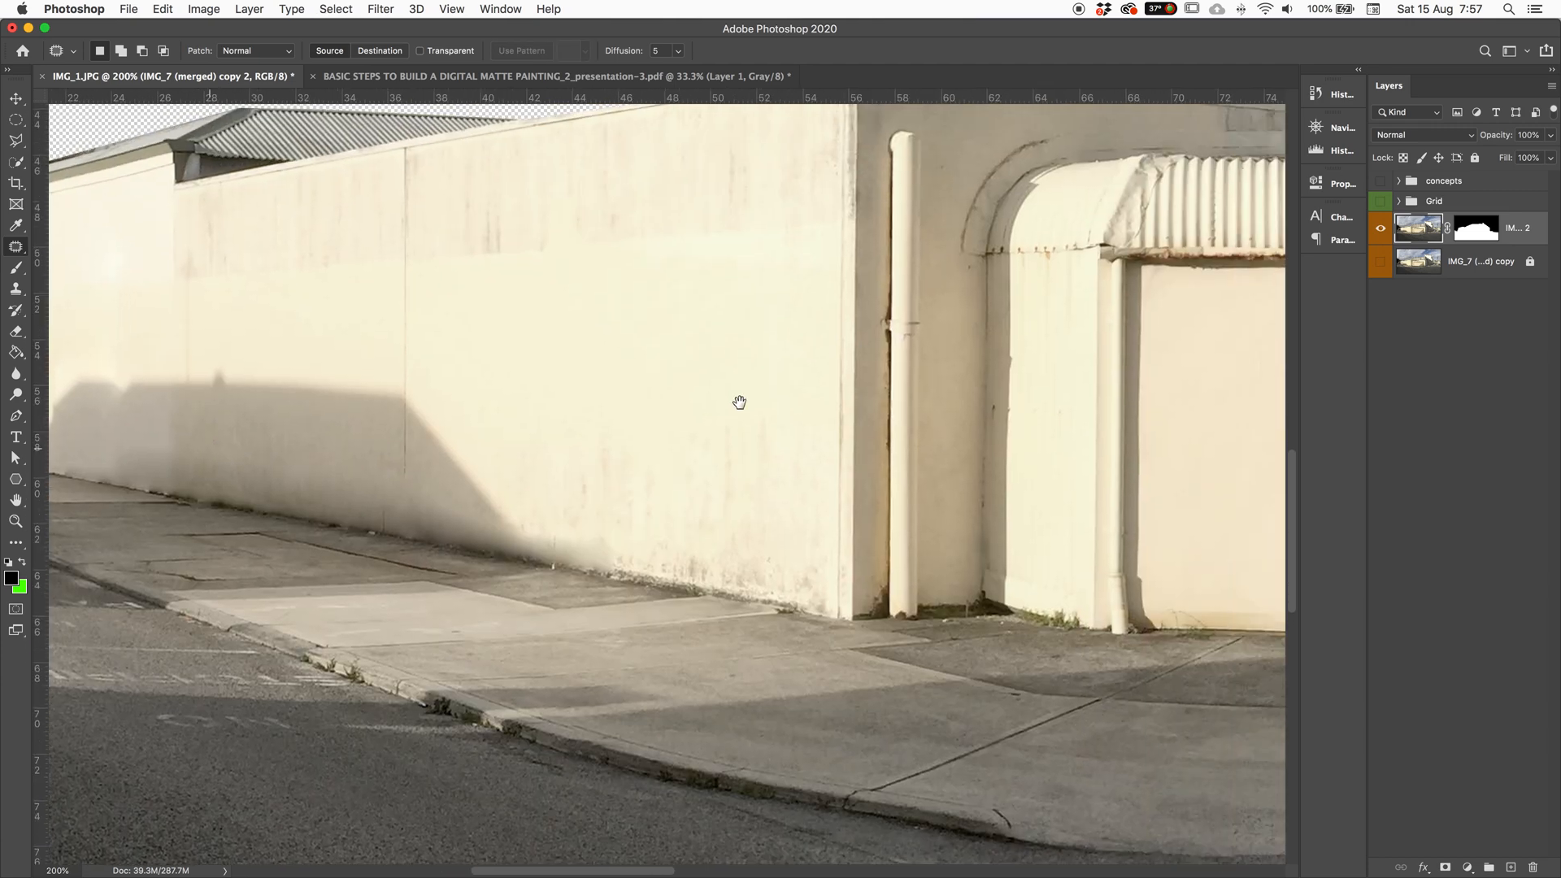
pyautogui.hscroll(10, 739, 402)
pyautogui.scroll(4, 740, 403)
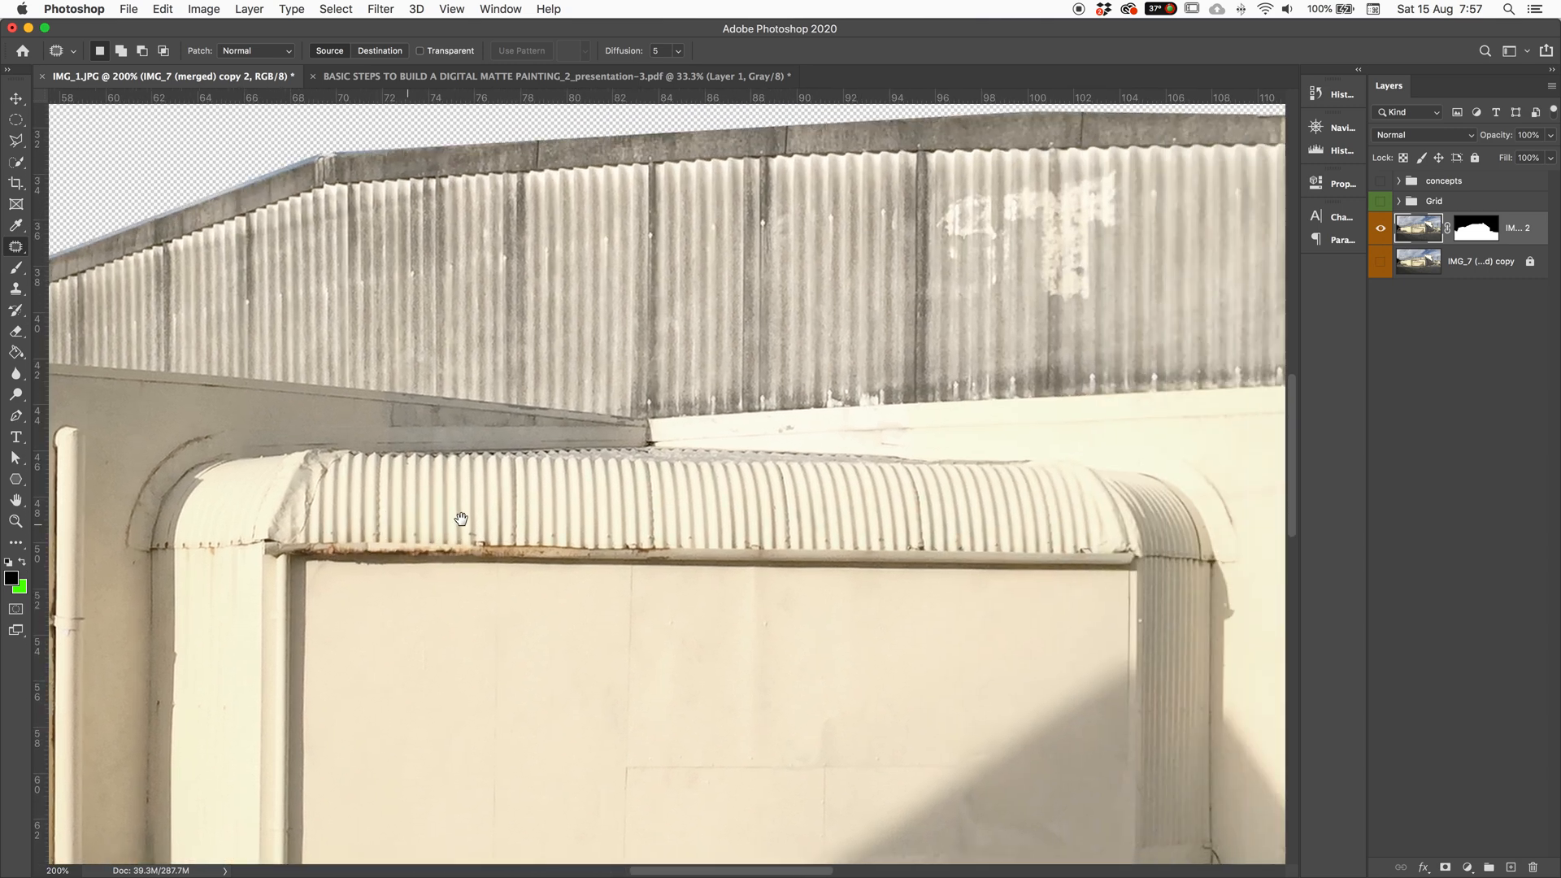
pyautogui.hscroll(6, 461, 519)
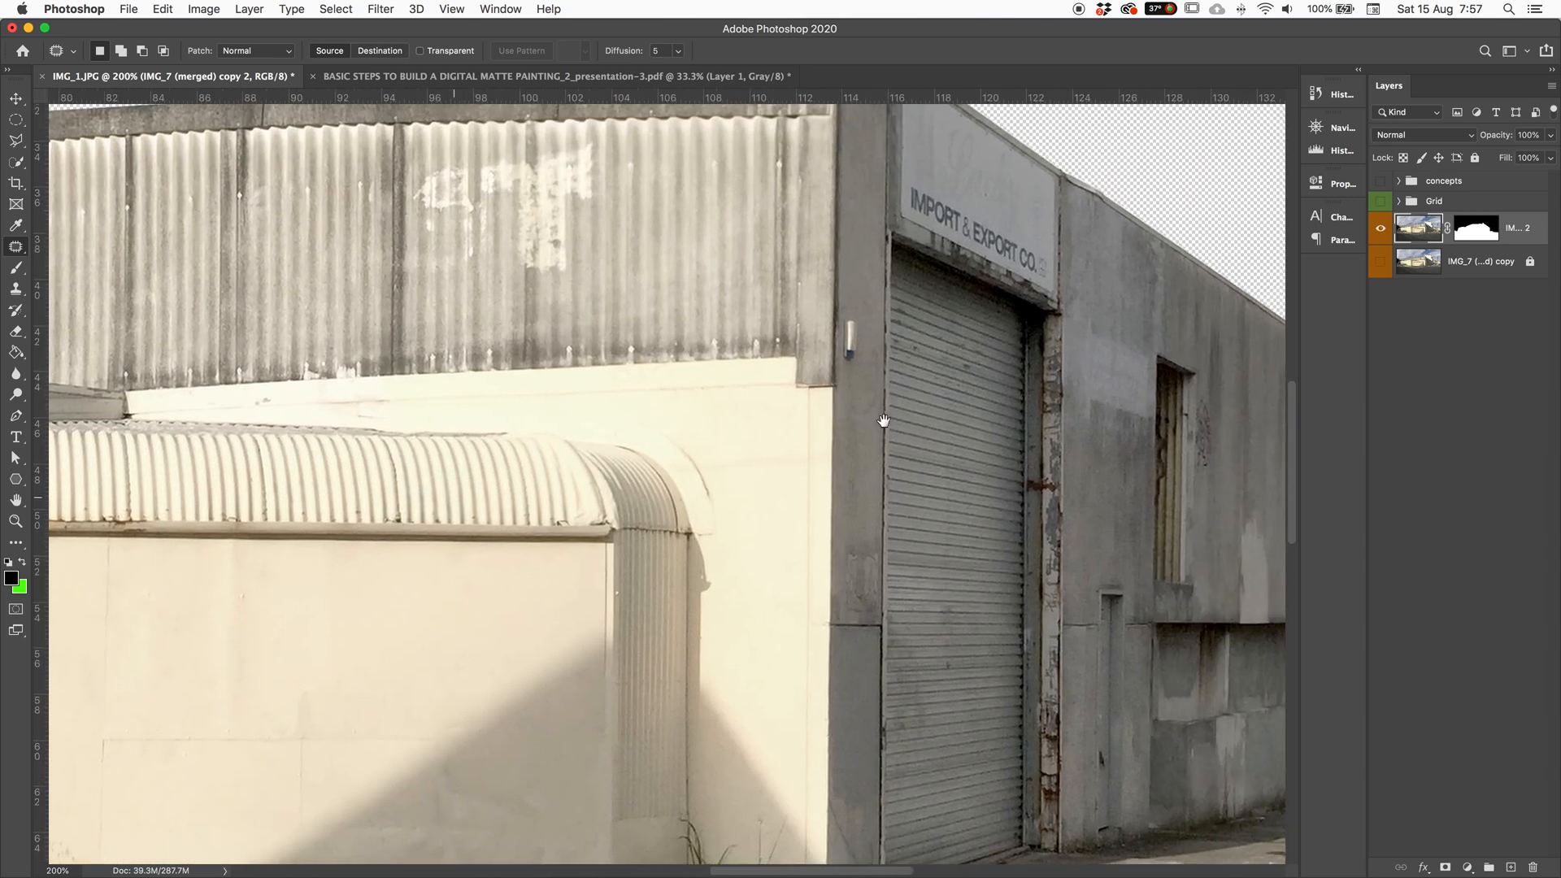
pyautogui.hscroll(7, 884, 420)
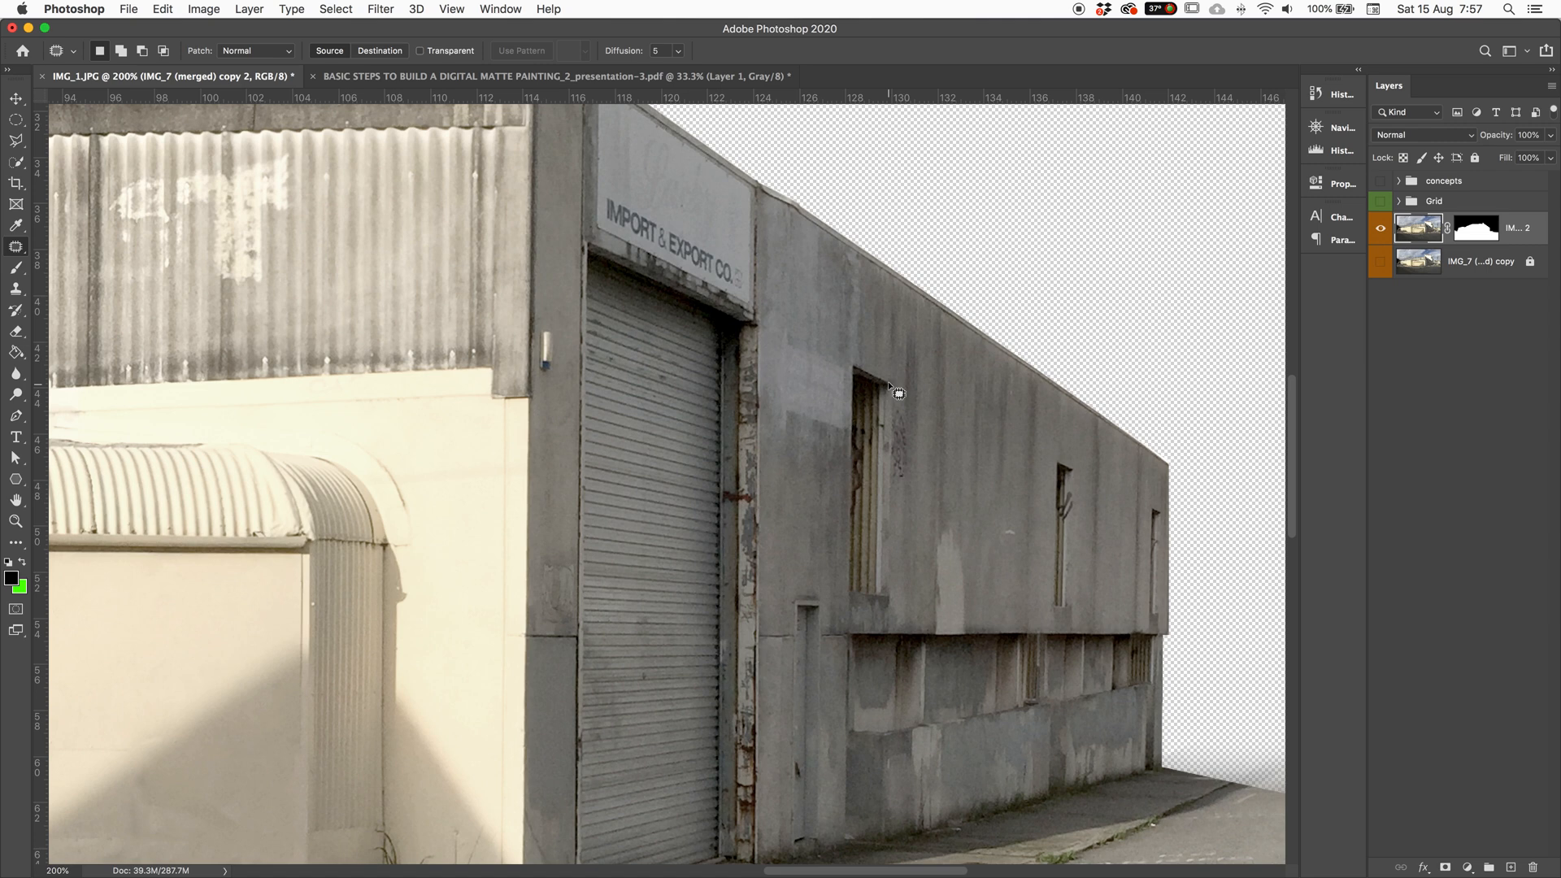
pyautogui.moveTo(894, 376)
pyautogui.mouseDown()
pyautogui.moveTo(842, 367)
pyautogui.moveTo(832, 420)
pyautogui.moveTo(831, 553)
pyautogui.moveTo(867, 610)
pyautogui.moveTo(896, 613)
pyautogui.moveTo(905, 565)
pyautogui.moveTo(894, 374)
pyautogui.mouseUp()
pyautogui.moveTo(901, 433); pyautogui.dragTo(1008, 436)
pyautogui.hotkey('ctrl', 'd')
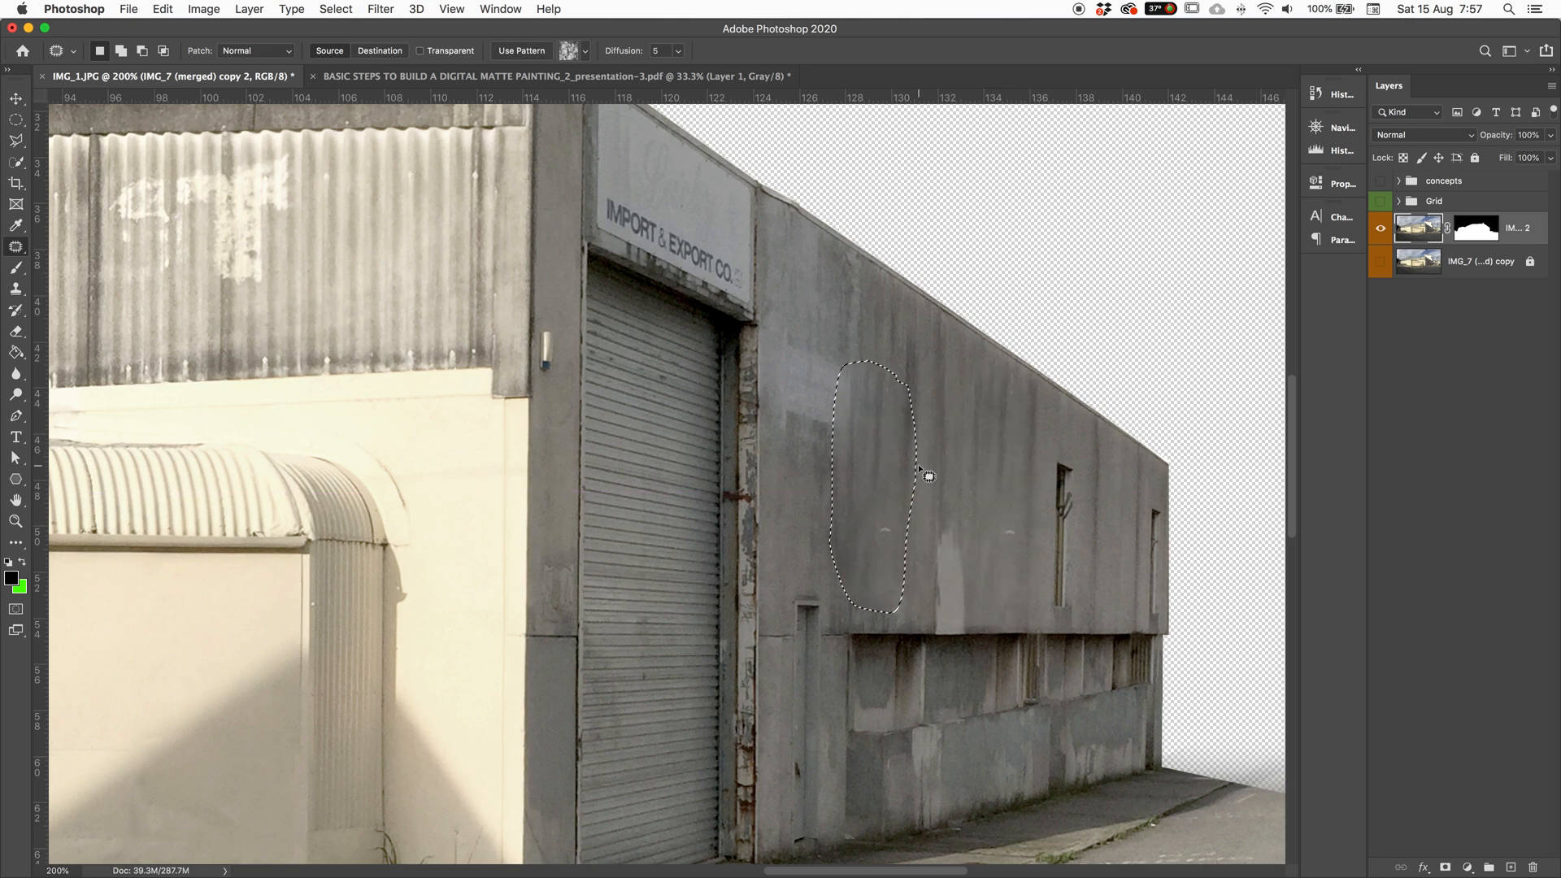
# Step: Patch the two pale spots on the grey wall with nearby clean wall texture
pyautogui.moveTo(943, 534)
pyautogui.mouseDown()
pyautogui.moveTo(948, 551)
pyautogui.moveTo(989, 461)
pyautogui.mouseUp()
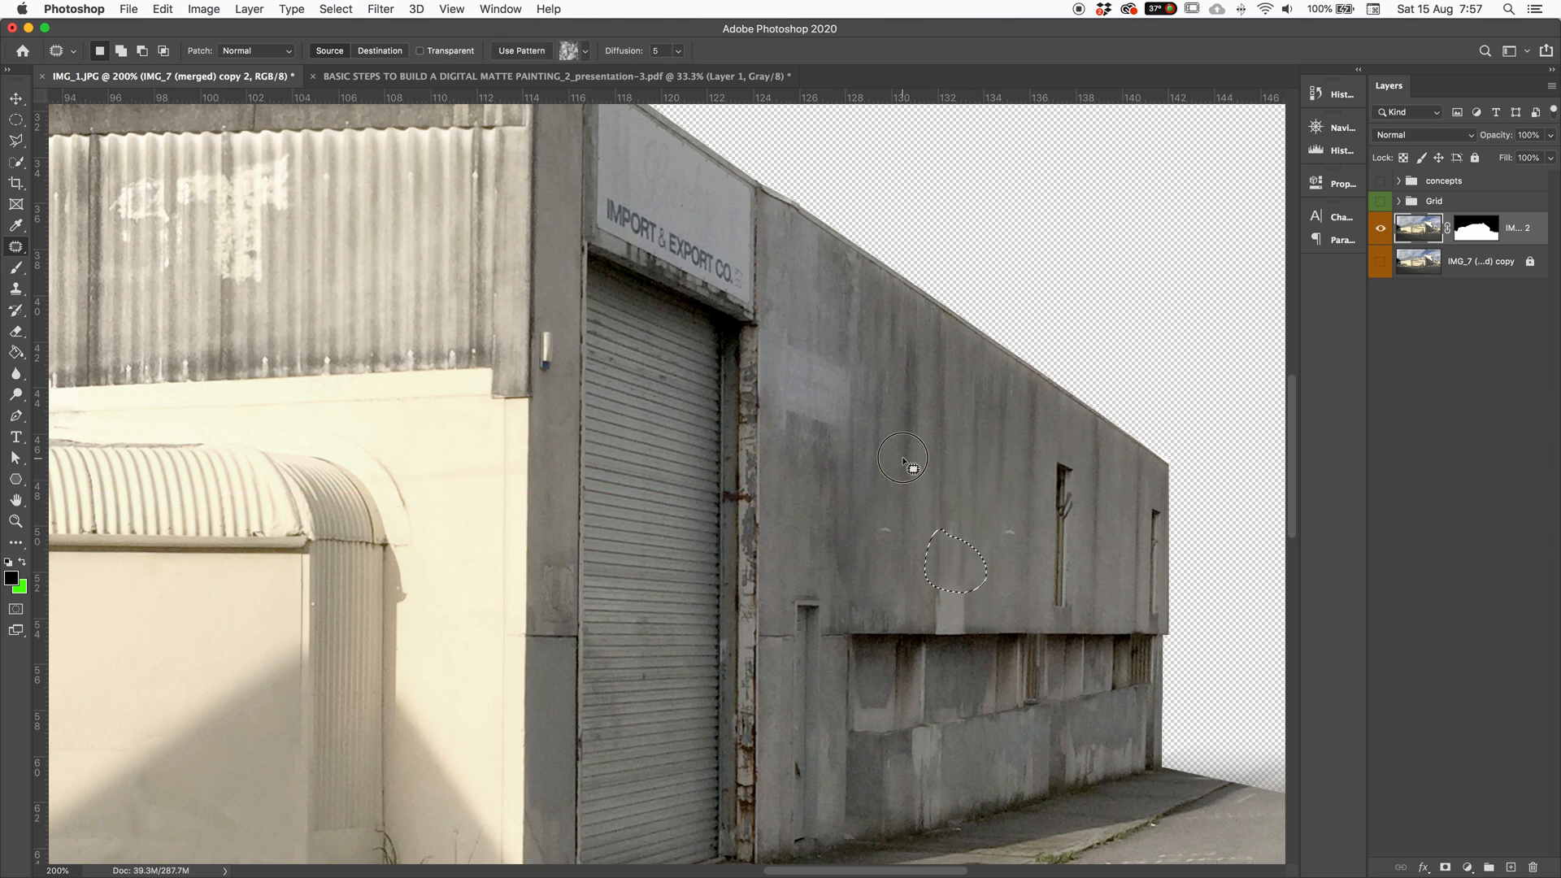
pyautogui.hotkey('ctrl', 'd')
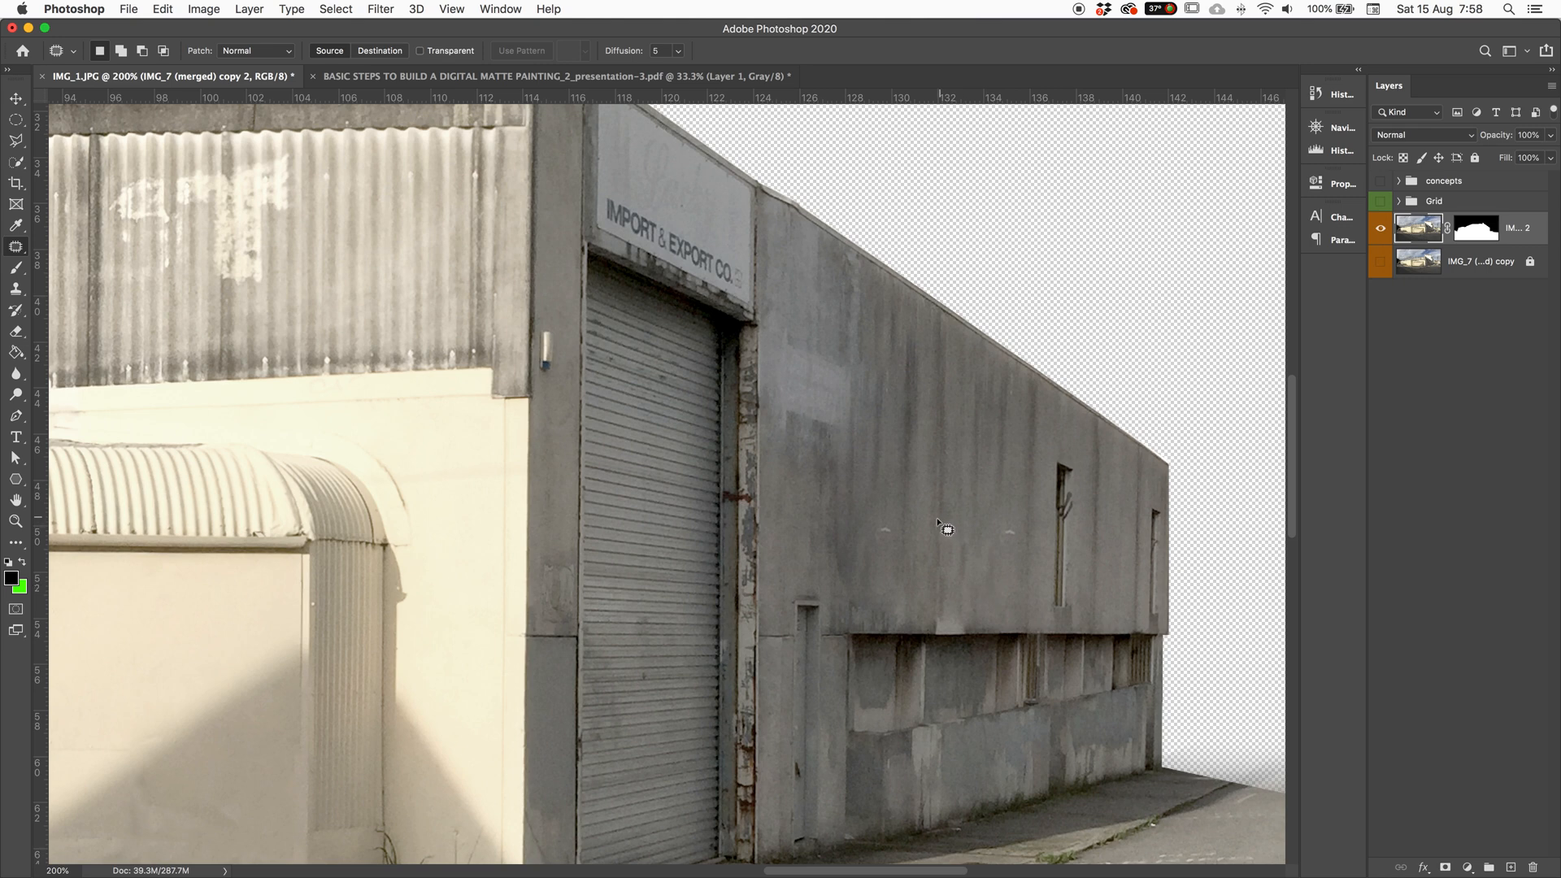
pyautogui.moveTo(895, 516)
pyautogui.mouseDown()
pyautogui.moveTo(899, 533)
pyautogui.moveTo(950, 503)
pyautogui.mouseUp()
pyautogui.hotkey('ctrl', 'd')
pyautogui.press('super+minus')
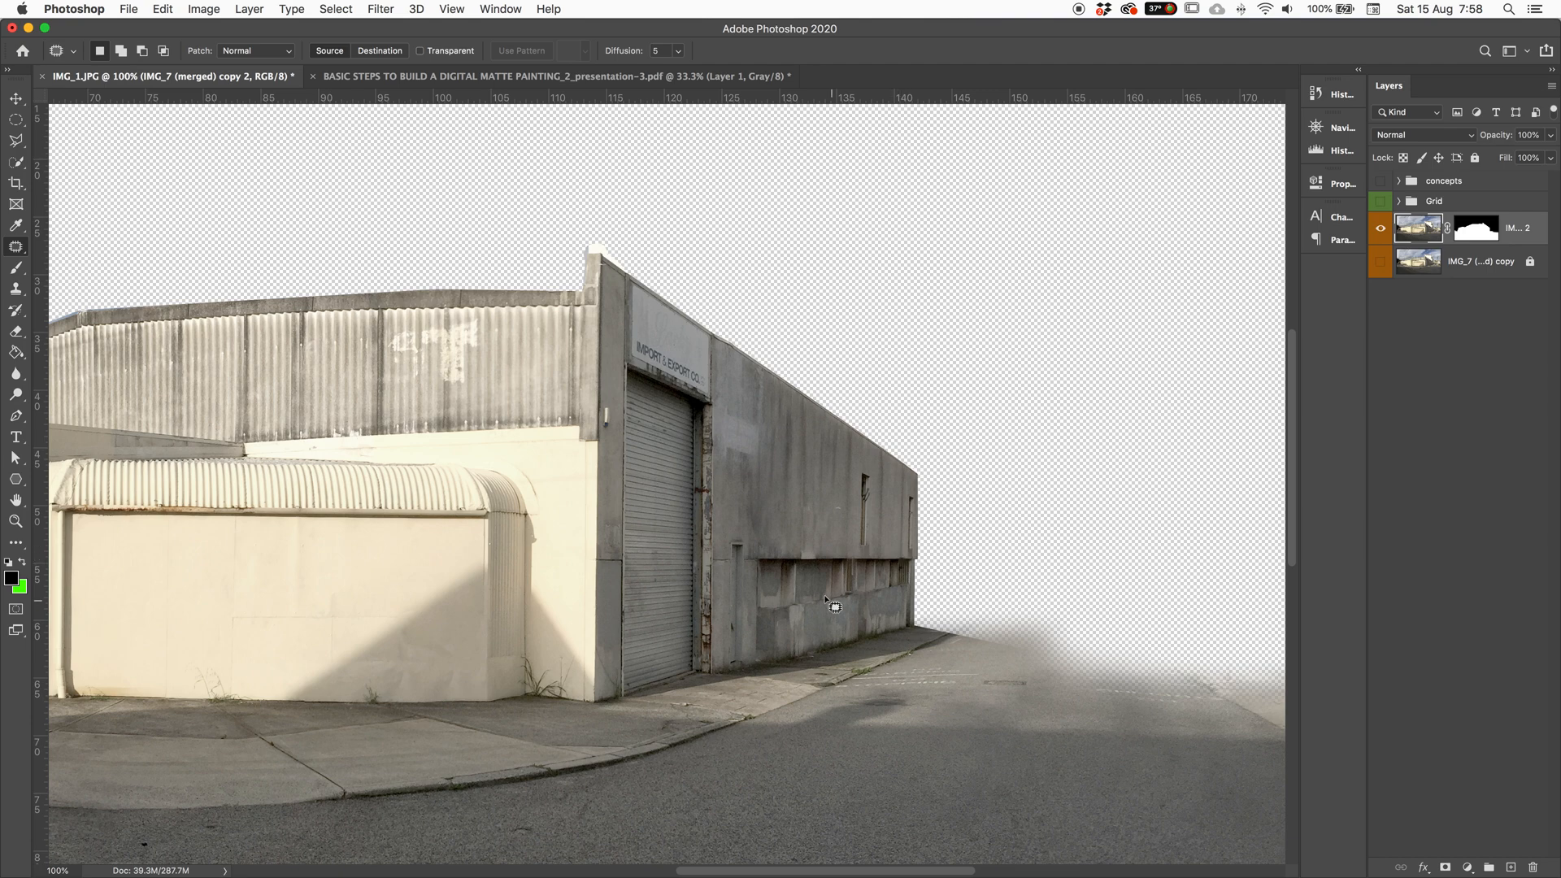
# Step: Pan back to the cream wall and bring up the healing tools flyout in the toolbar
pyautogui.hscroll(-10, 827, 605)
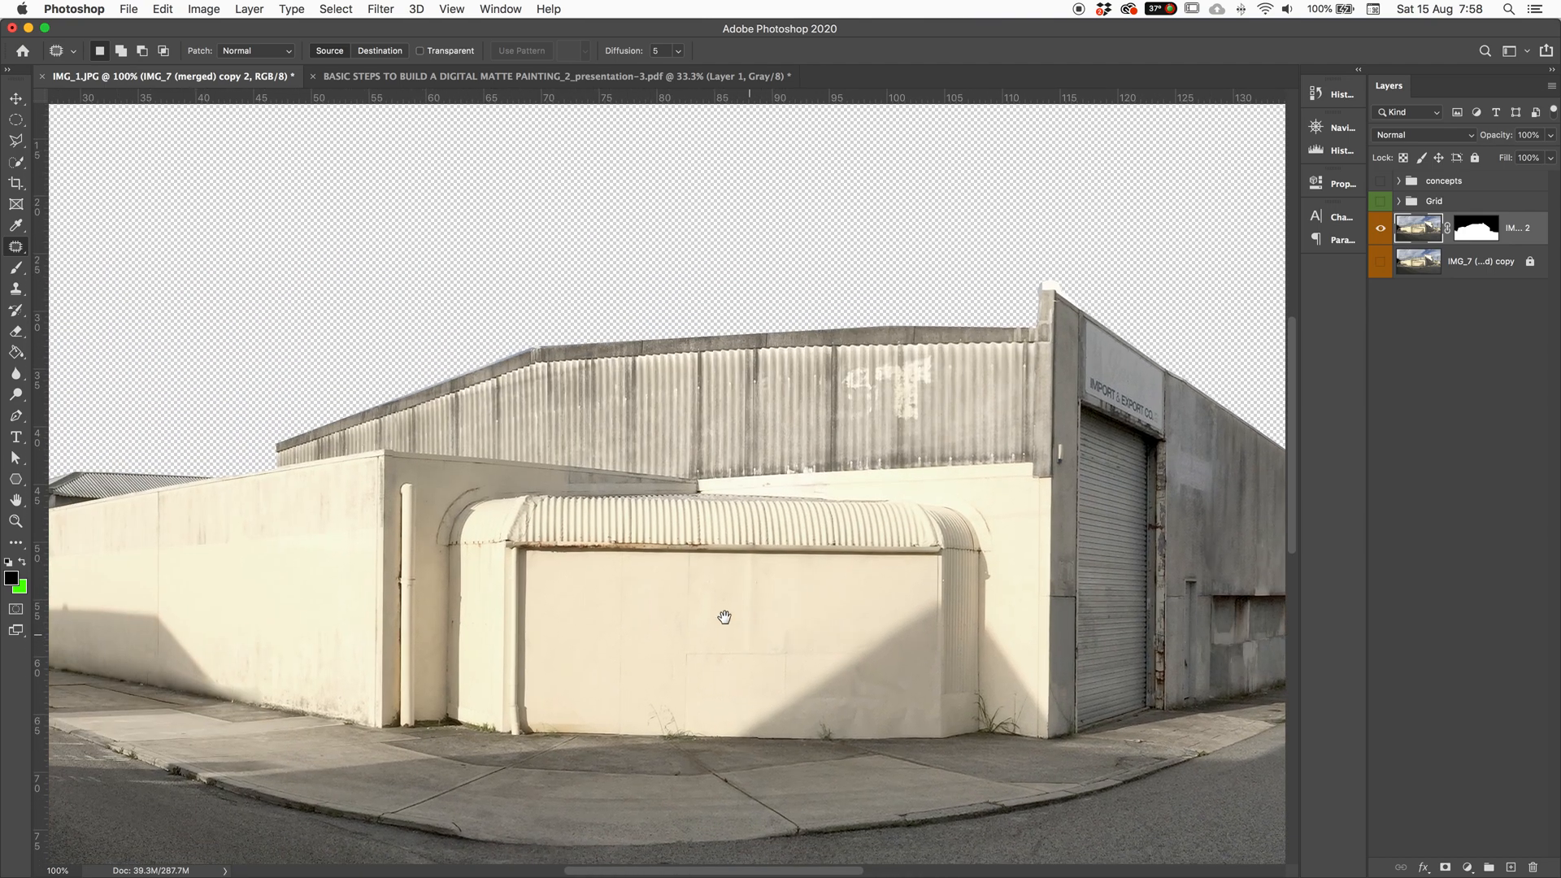
pyautogui.hscroll(-6, 749, 634)
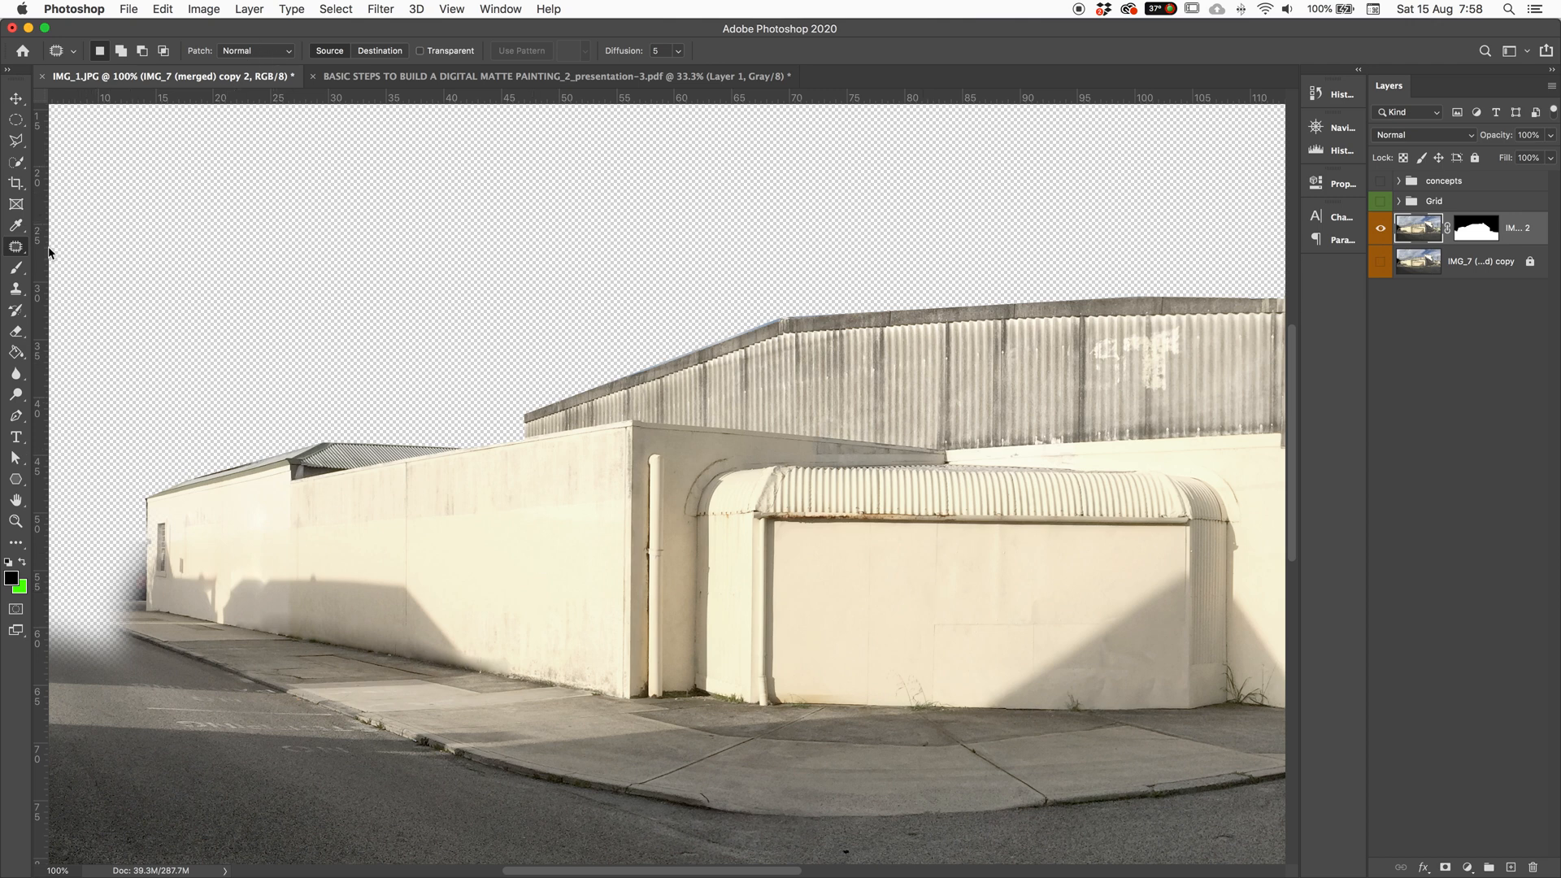
pyautogui.rightClick(13, 248)
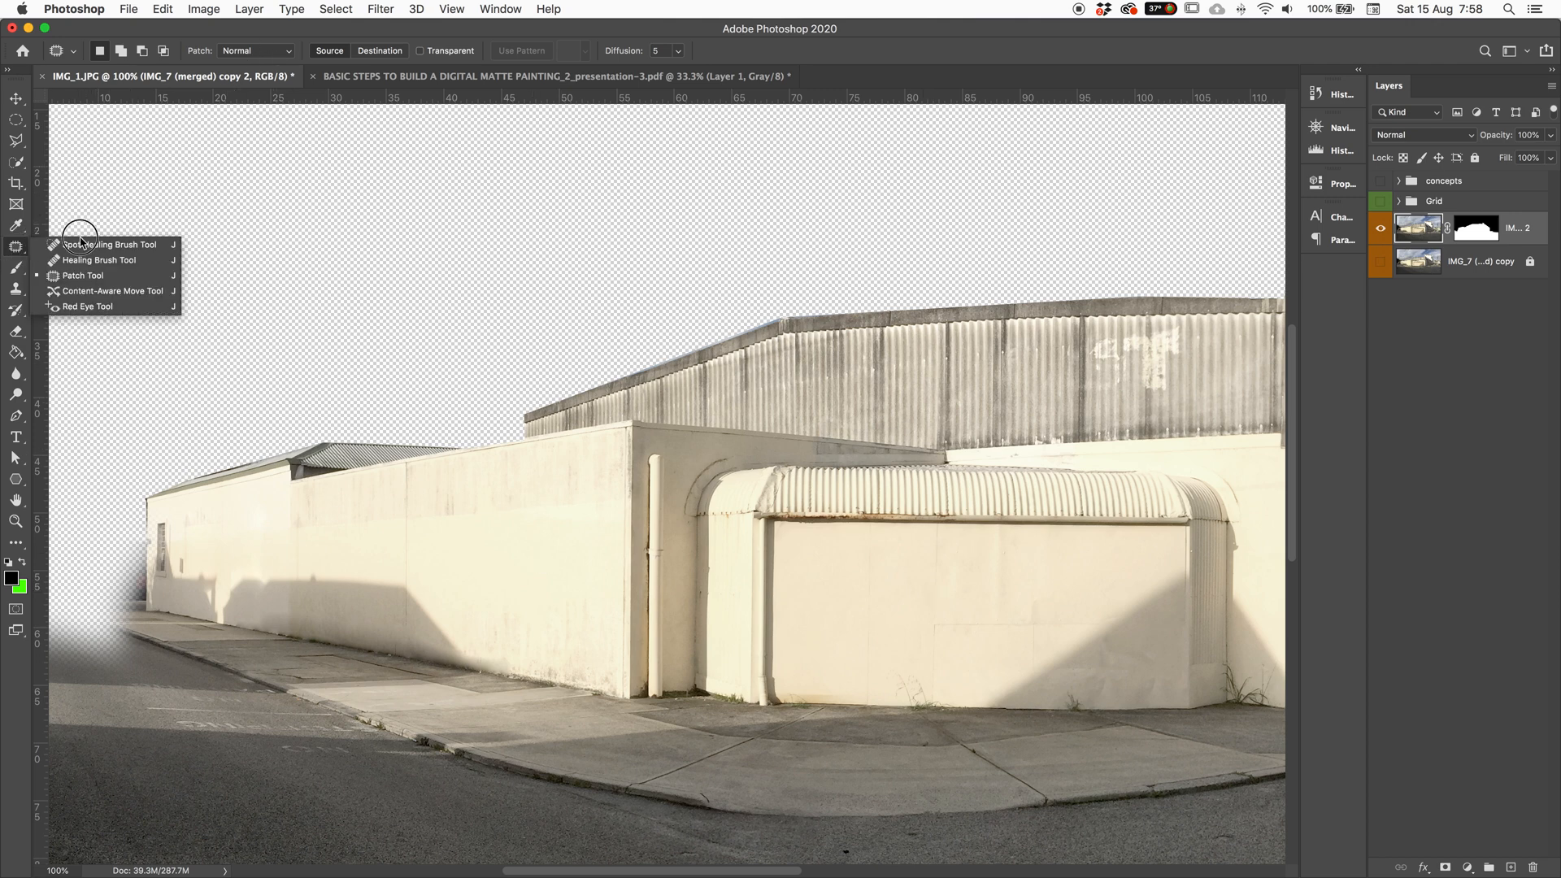
# Step: Duplicate the merged IMG_7 copy layer, hiding the masked building layer for comparison
pyautogui.click(84, 293)
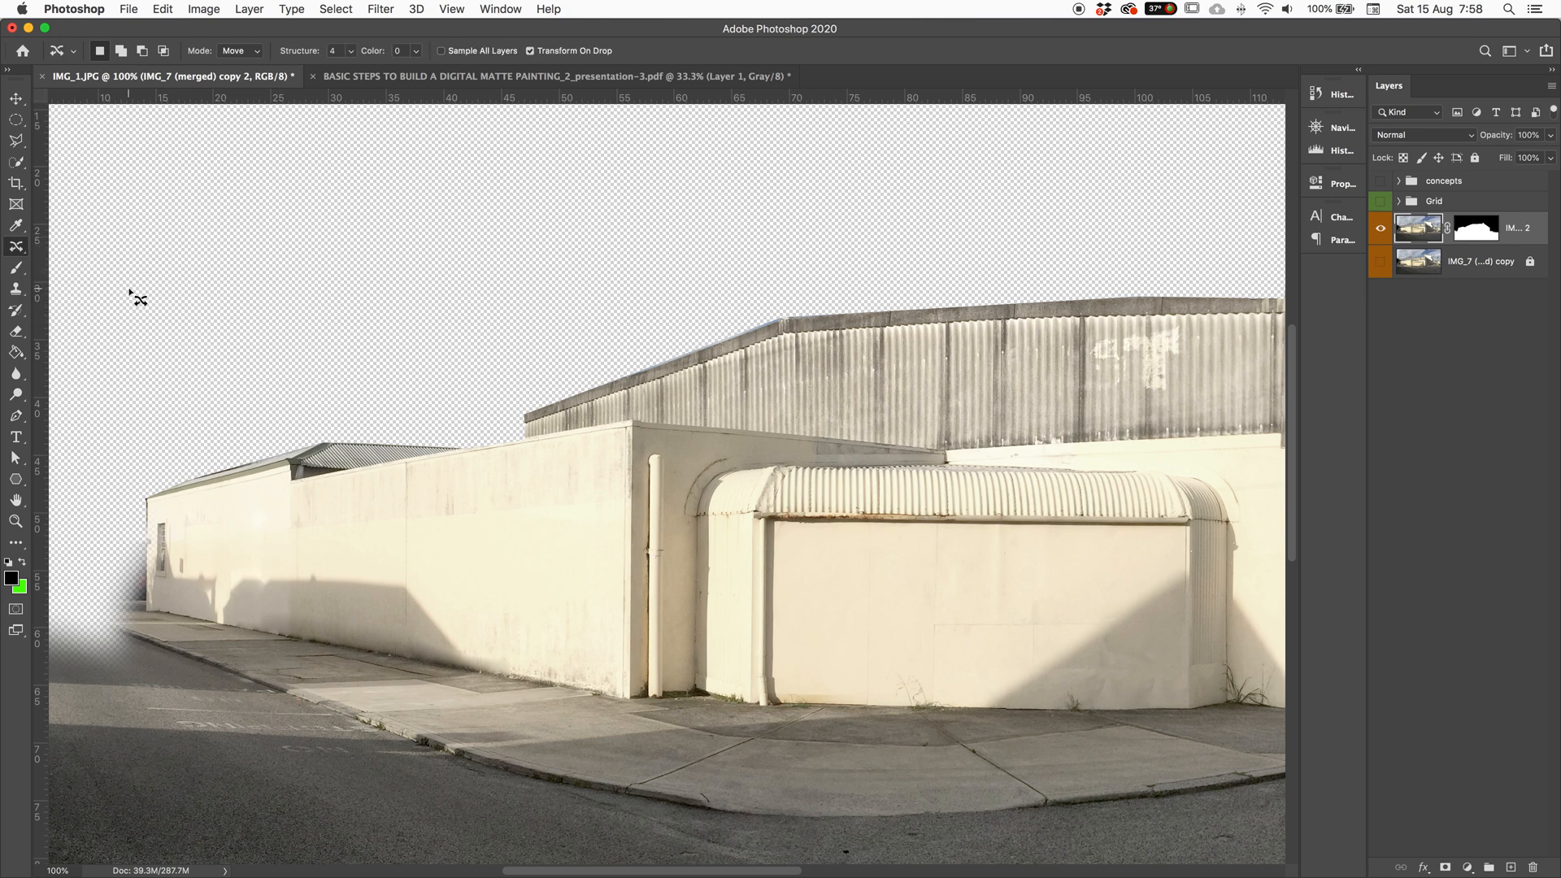
pyautogui.click(1415, 259)
pyautogui.click(1381, 261)
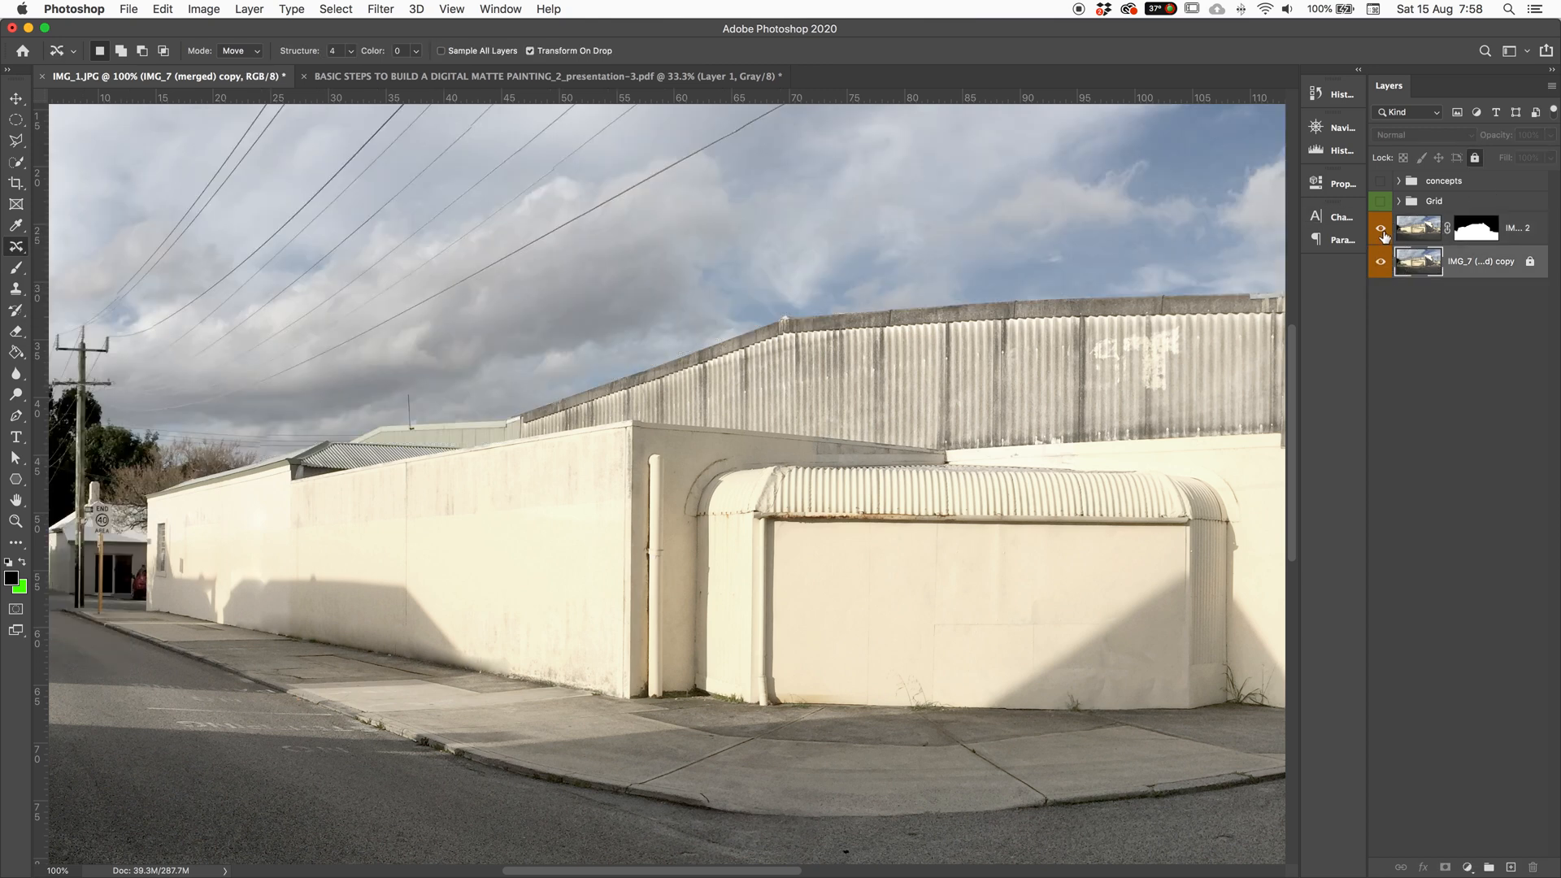
pyautogui.click(1381, 229)
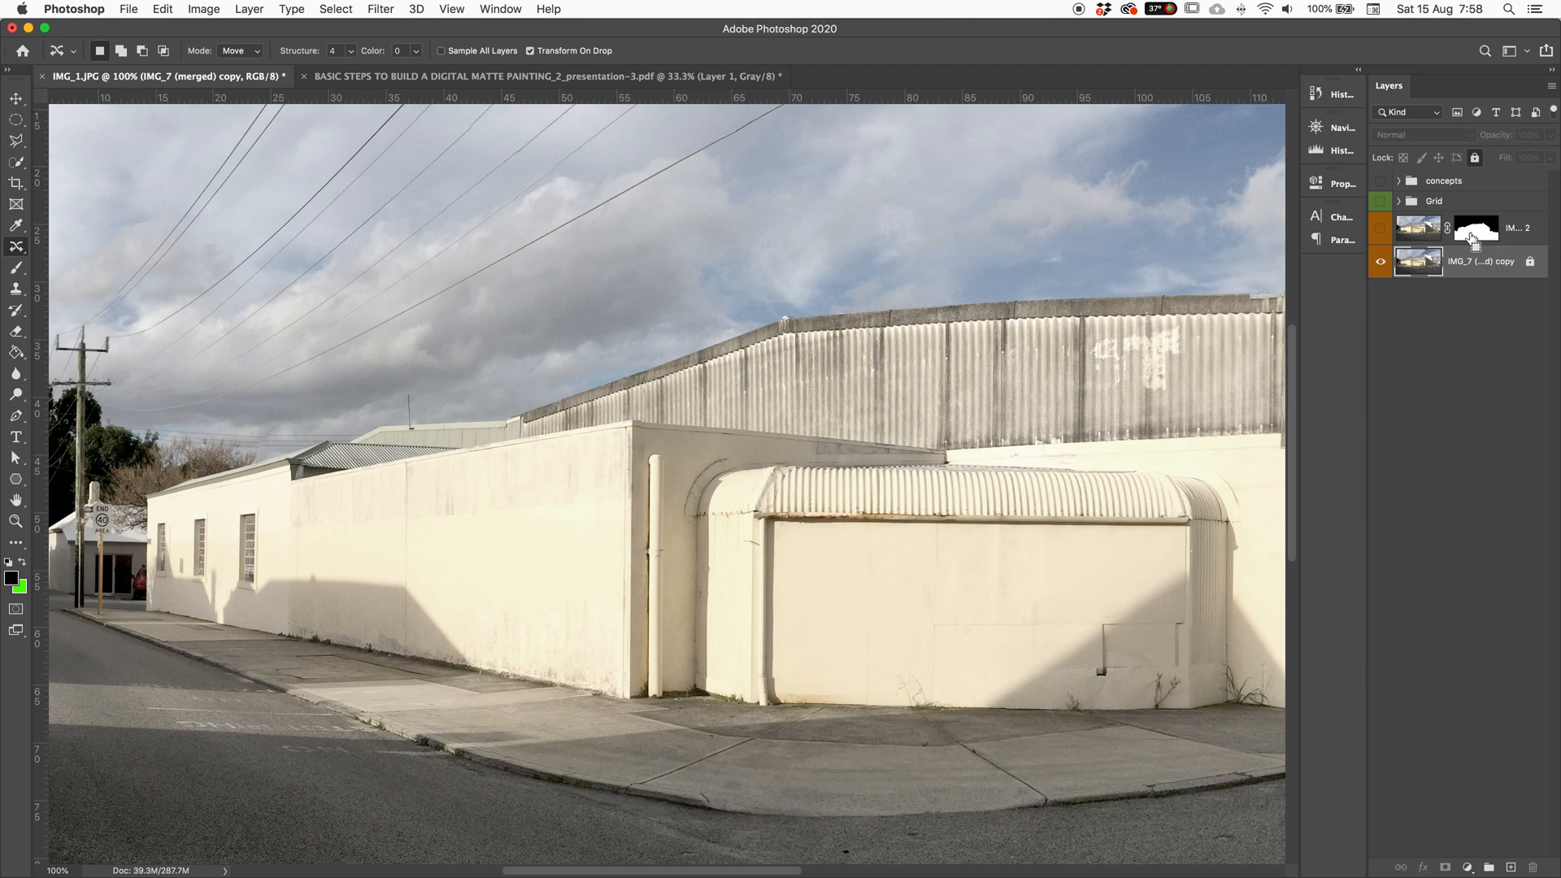
pyautogui.moveTo(1477, 262); pyautogui.dragTo(1514, 869)
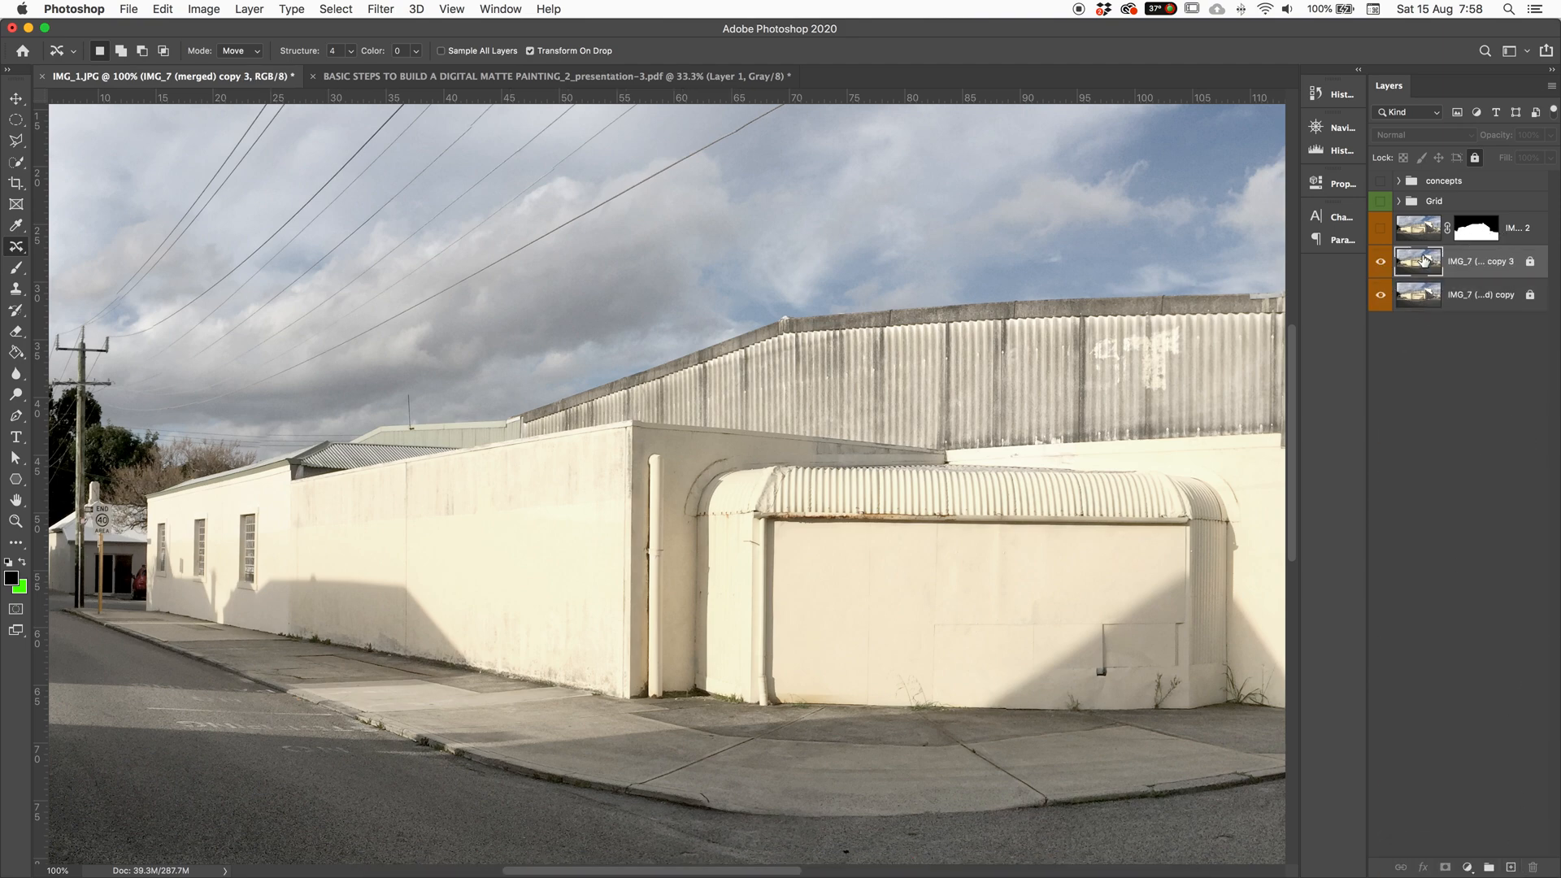
# Step: Unlock IMG_7 (merged) copy 3, move the building mask onto it, and delete the old top layer
pyautogui.click(1474, 235)
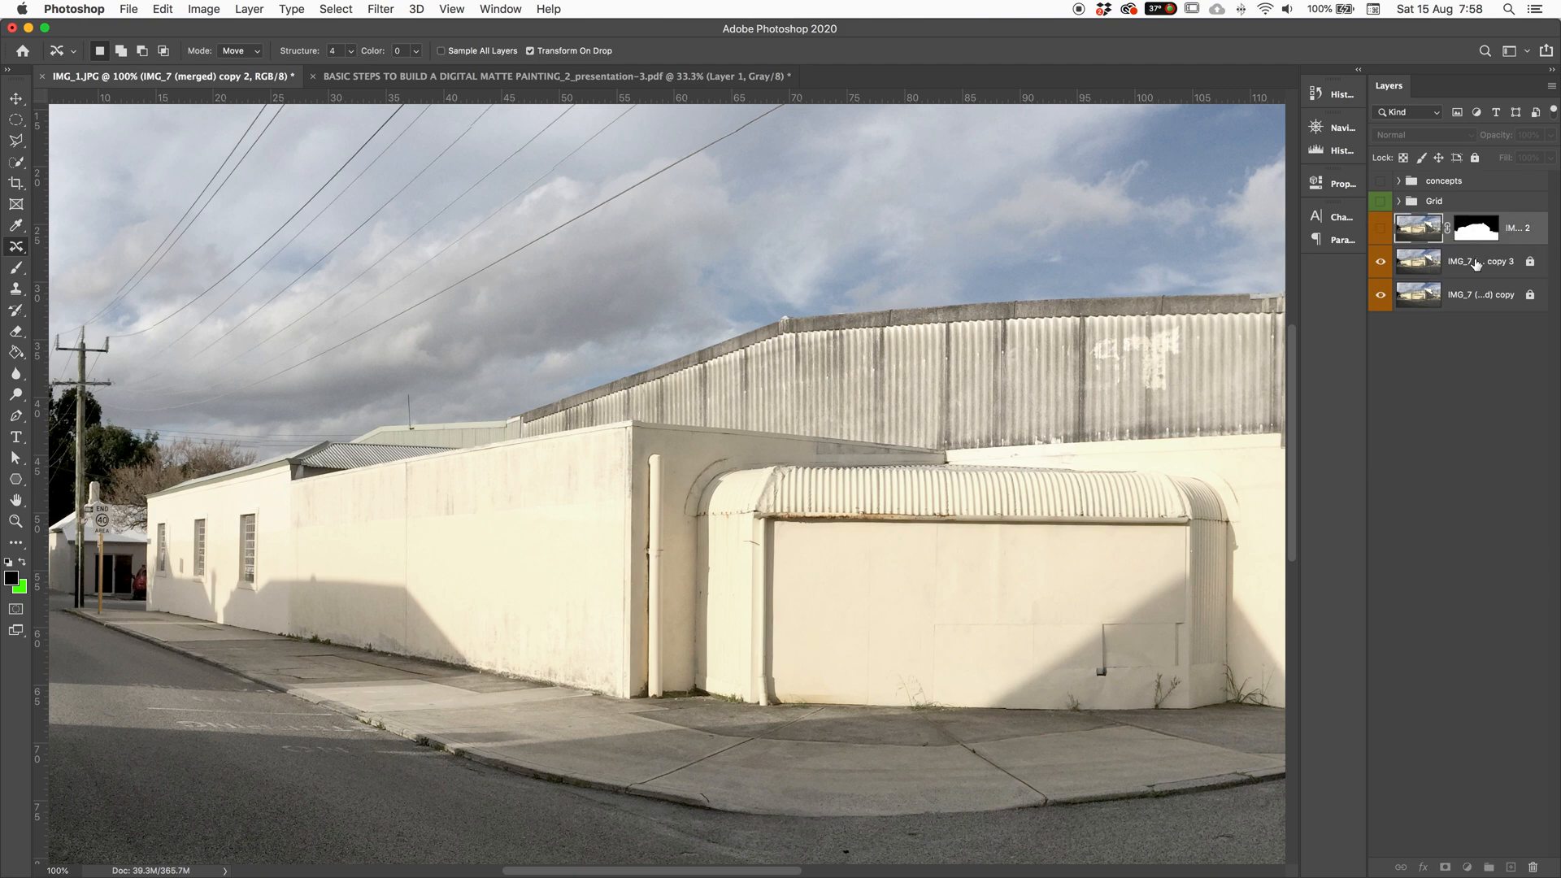
pyautogui.doubleClick(1475, 257)
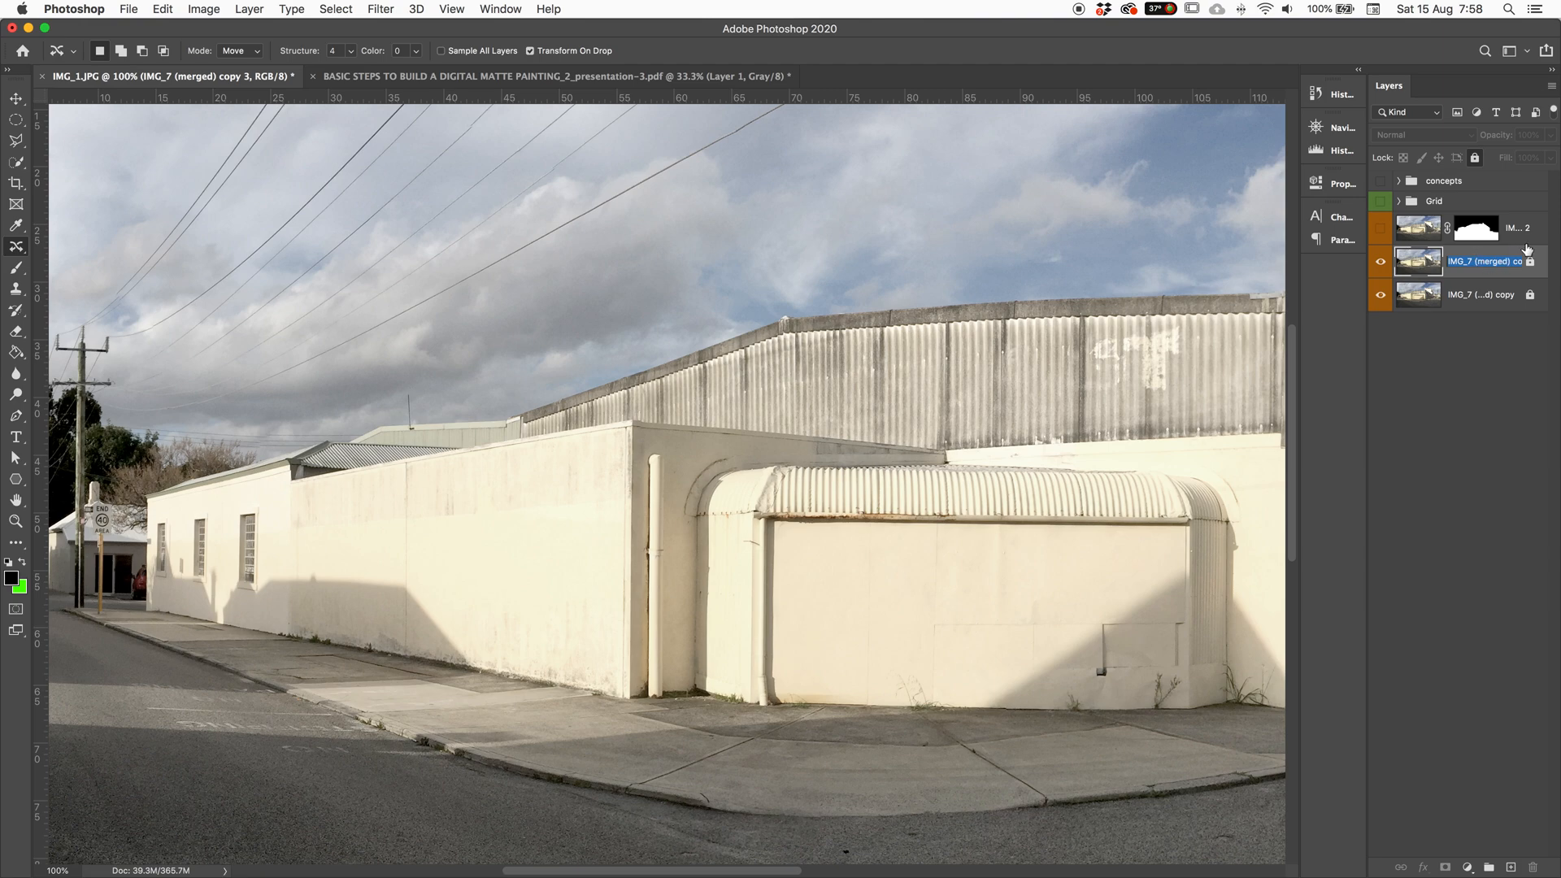
pyautogui.doubleClick(1512, 259)
pyautogui.click(1475, 162)
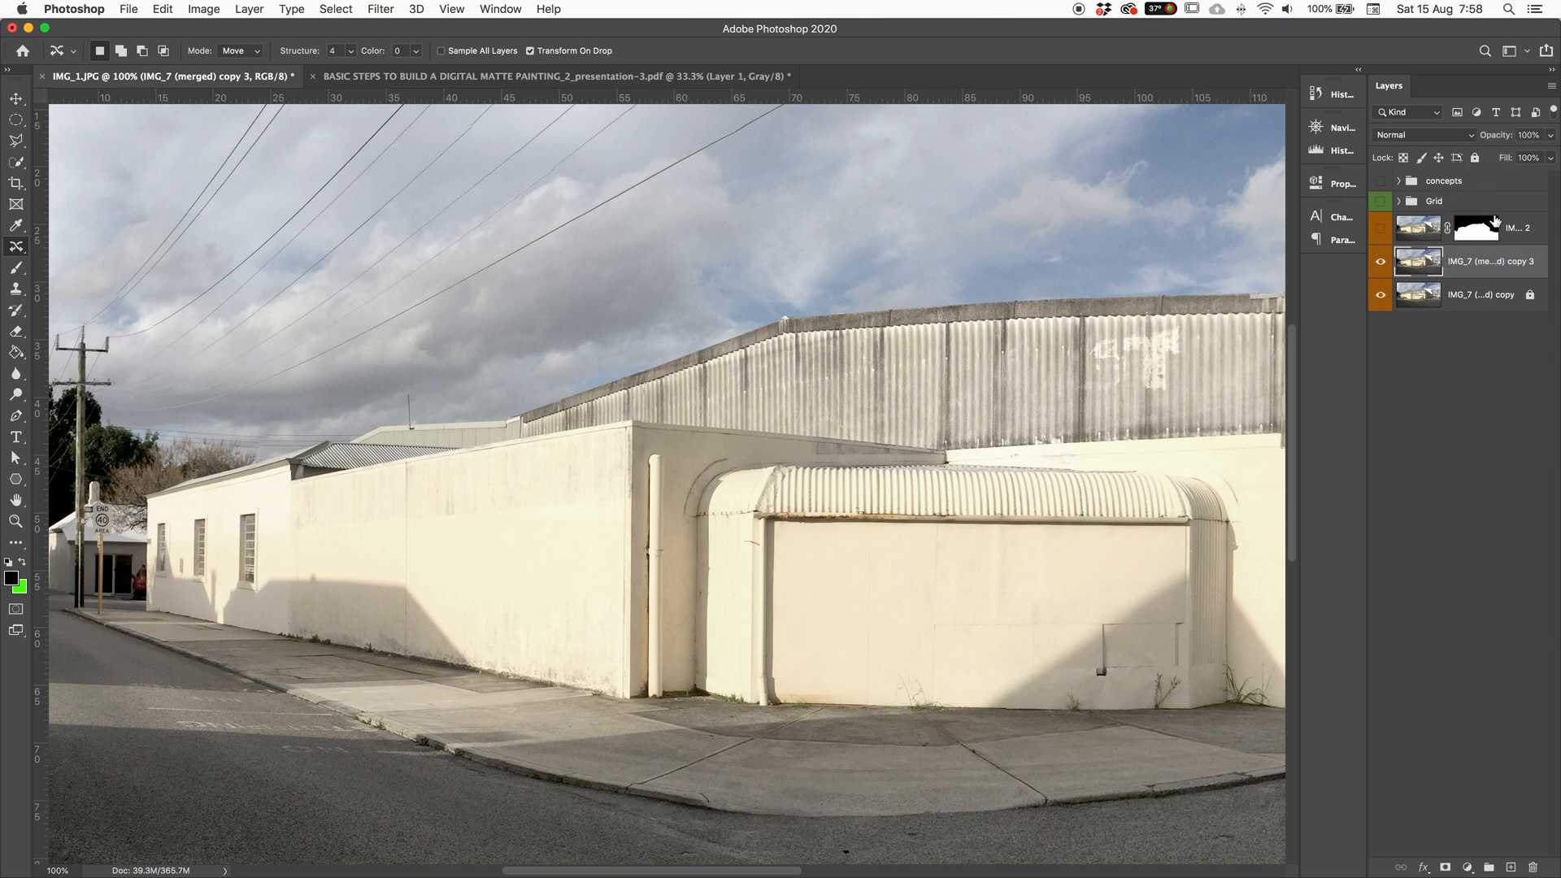
pyautogui.moveTo(1485, 237); pyautogui.dragTo(1485, 264)
pyautogui.click(1513, 236)
pyautogui.press('Delete')
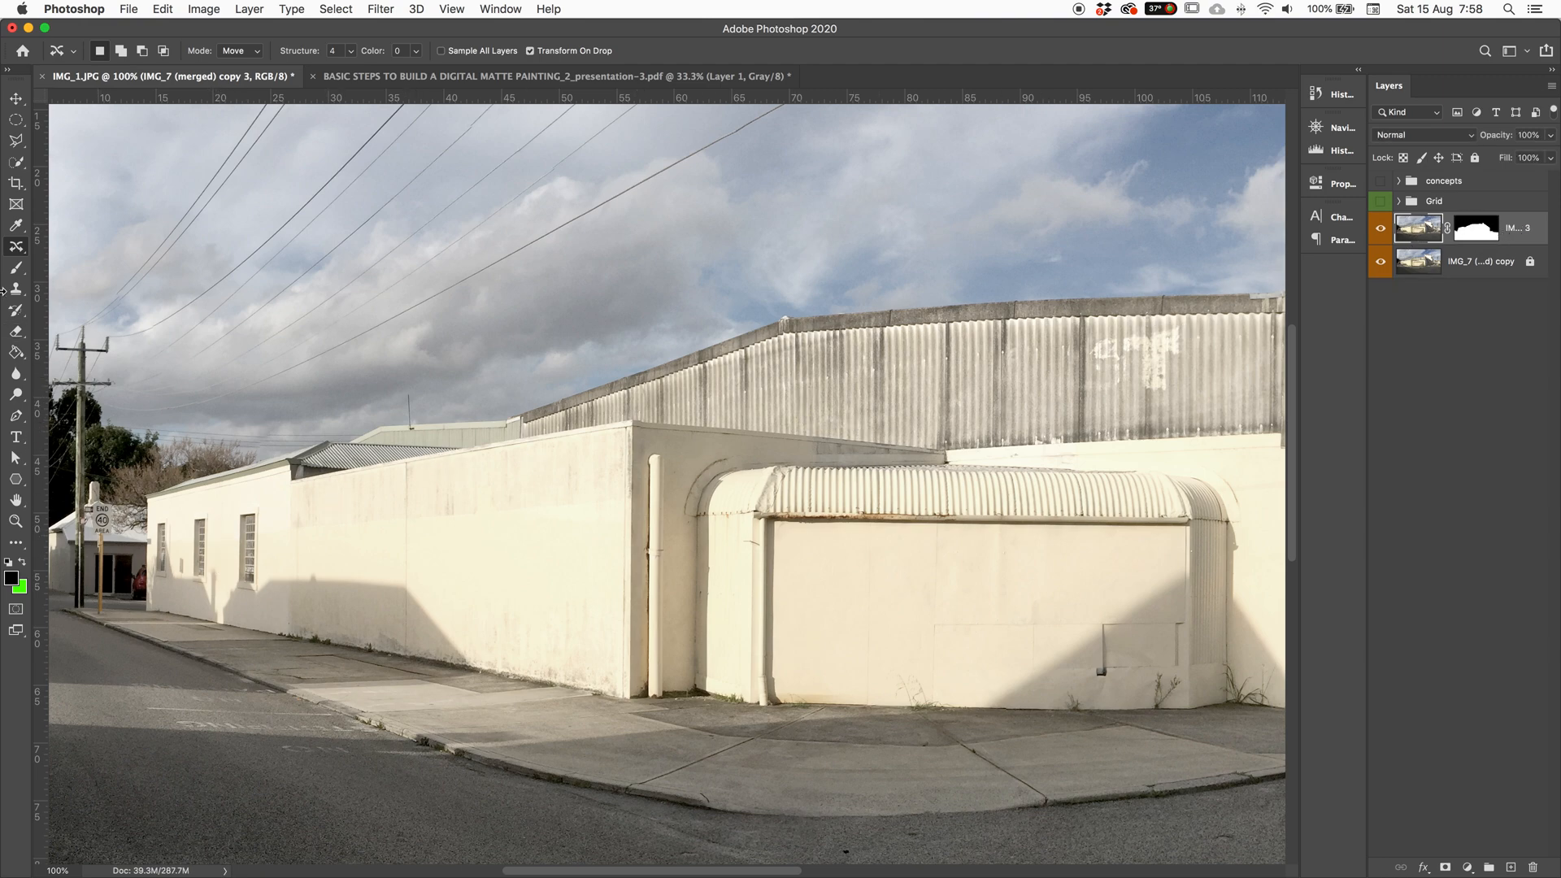
pyautogui.rightClick(18, 250)
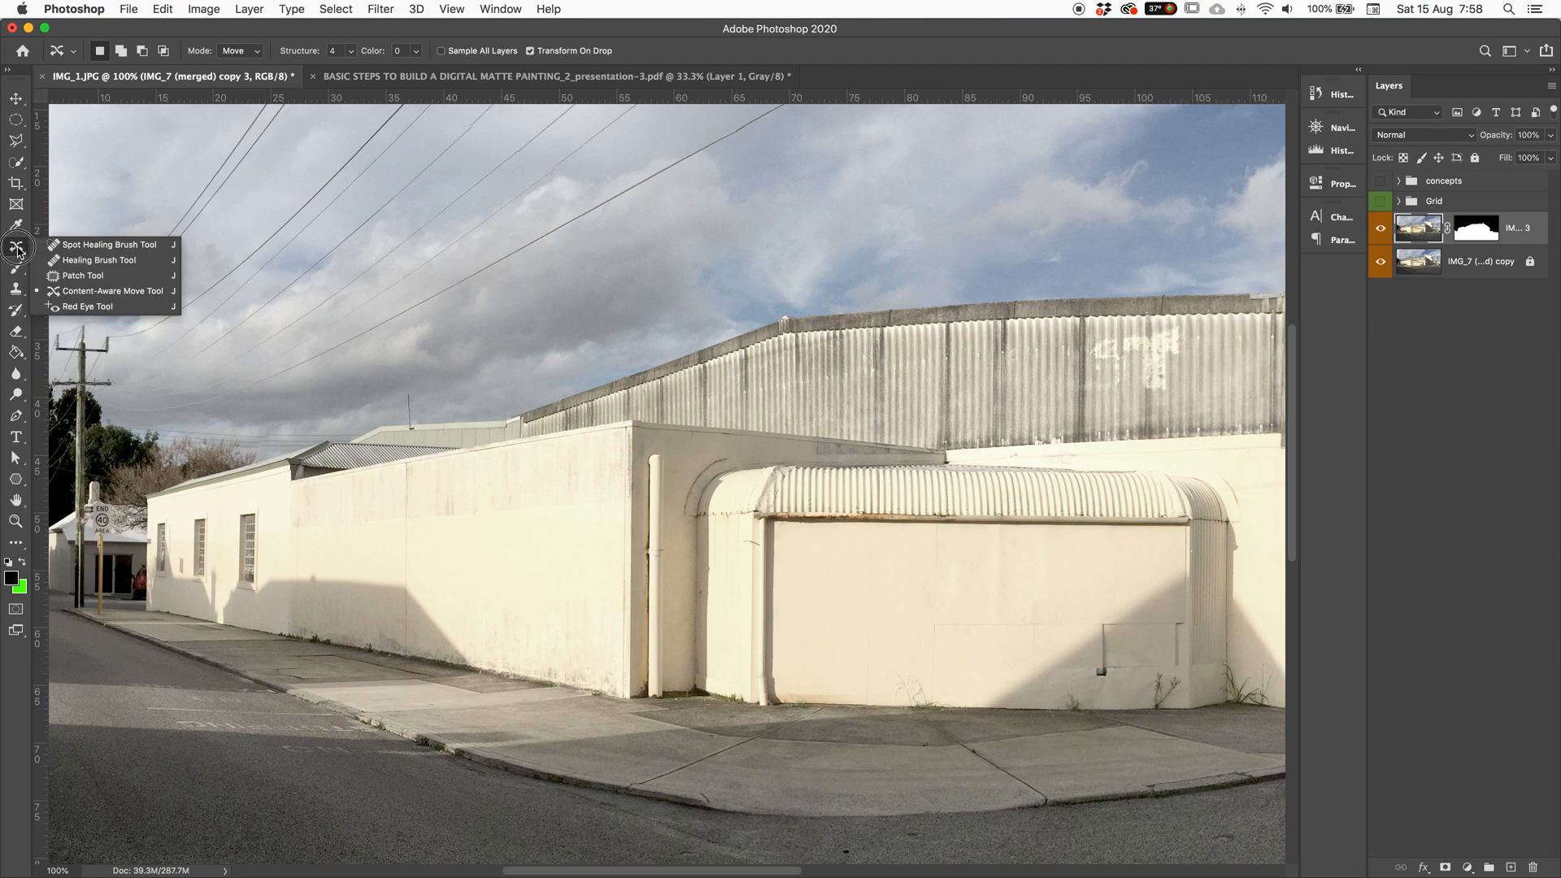
pyautogui.click(261, 505)
pyautogui.moveTo(260, 506)
pyautogui.mouseDown()
pyautogui.moveTo(226, 513)
pyautogui.moveTo(225, 604)
pyautogui.moveTo(267, 598)
pyautogui.moveTo(264, 508)
pyautogui.mouseUp()
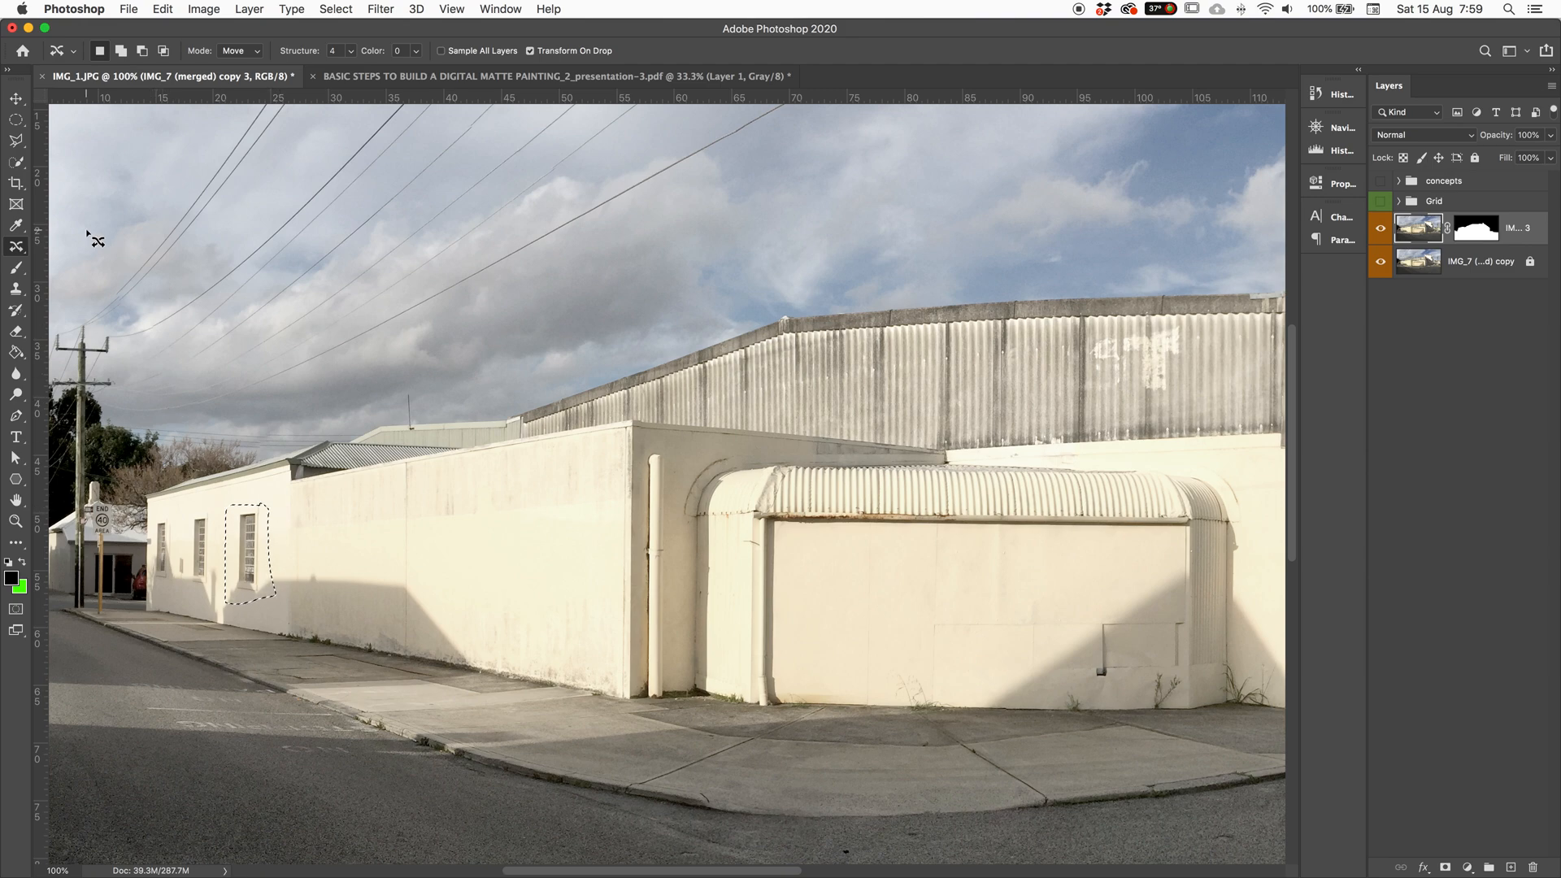
pyautogui.click(18, 126)
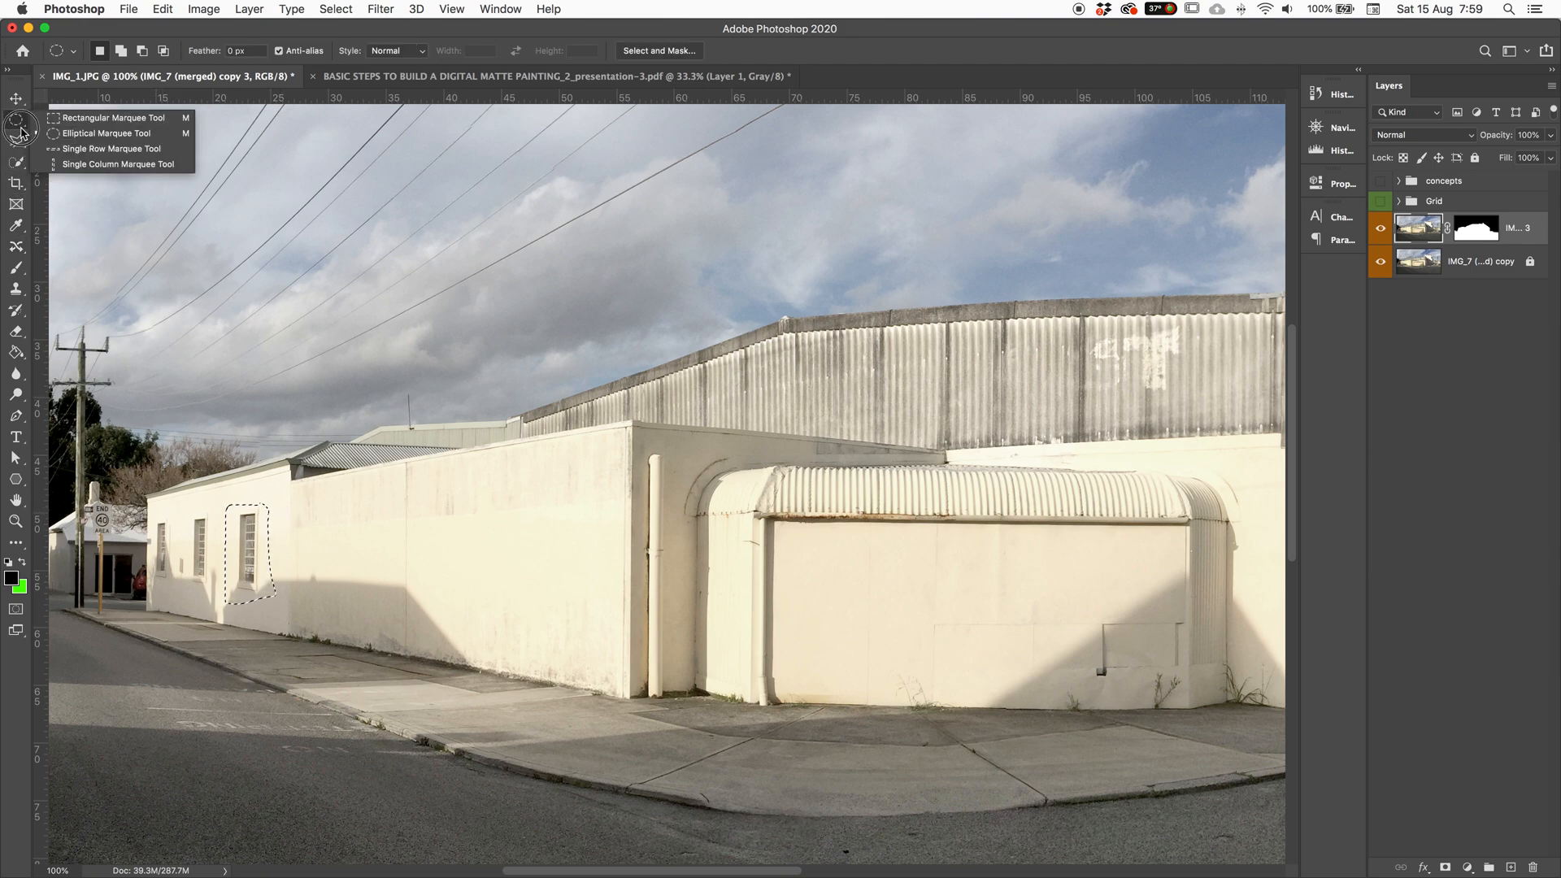
pyautogui.click(18, 126)
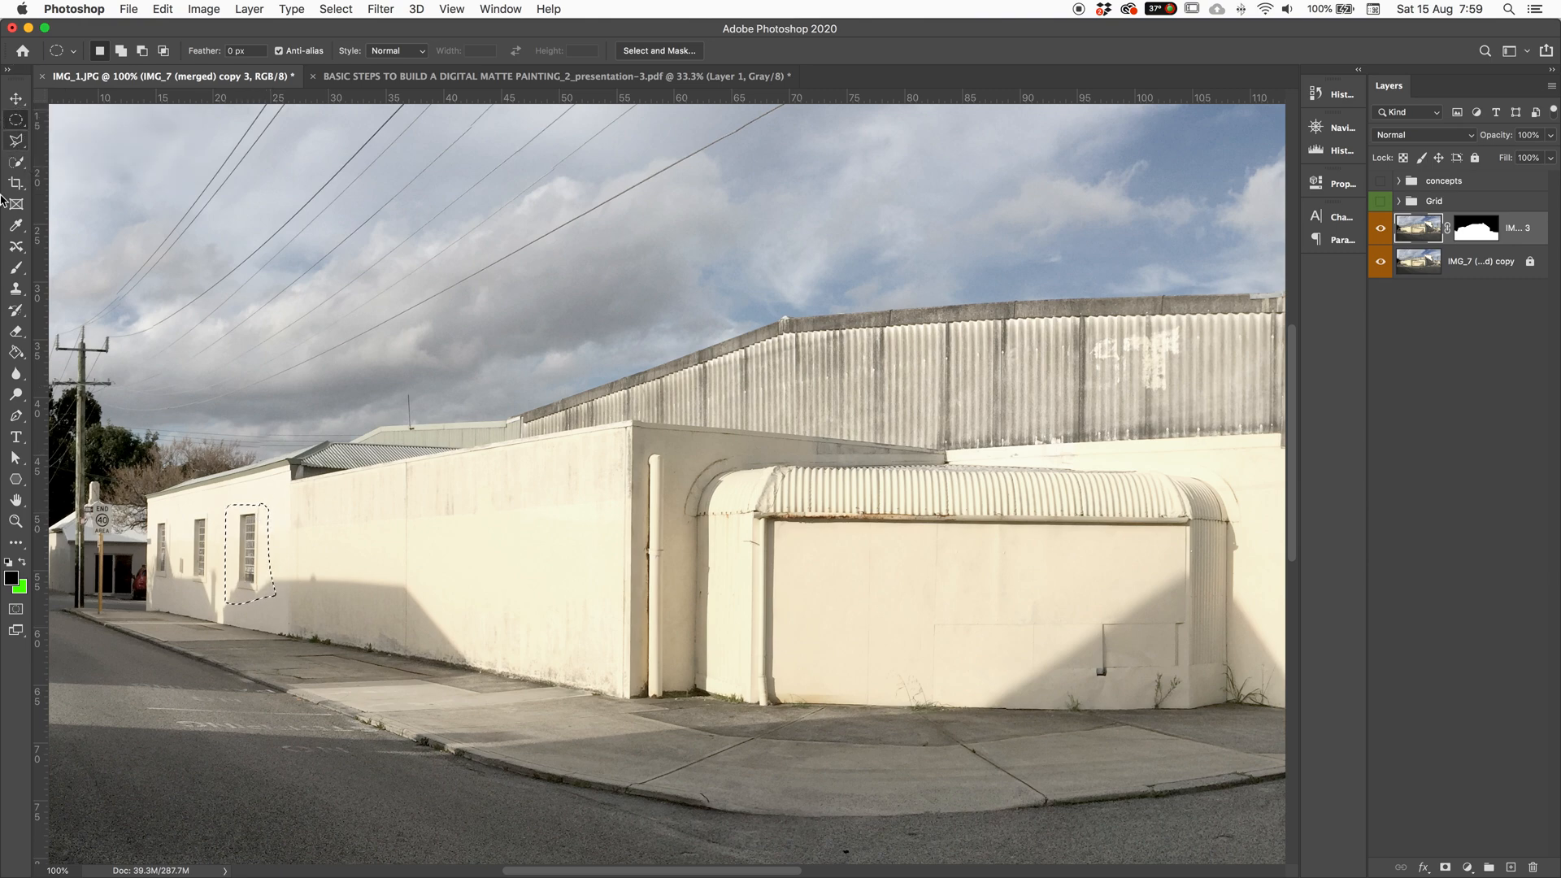
pyautogui.click(16, 249)
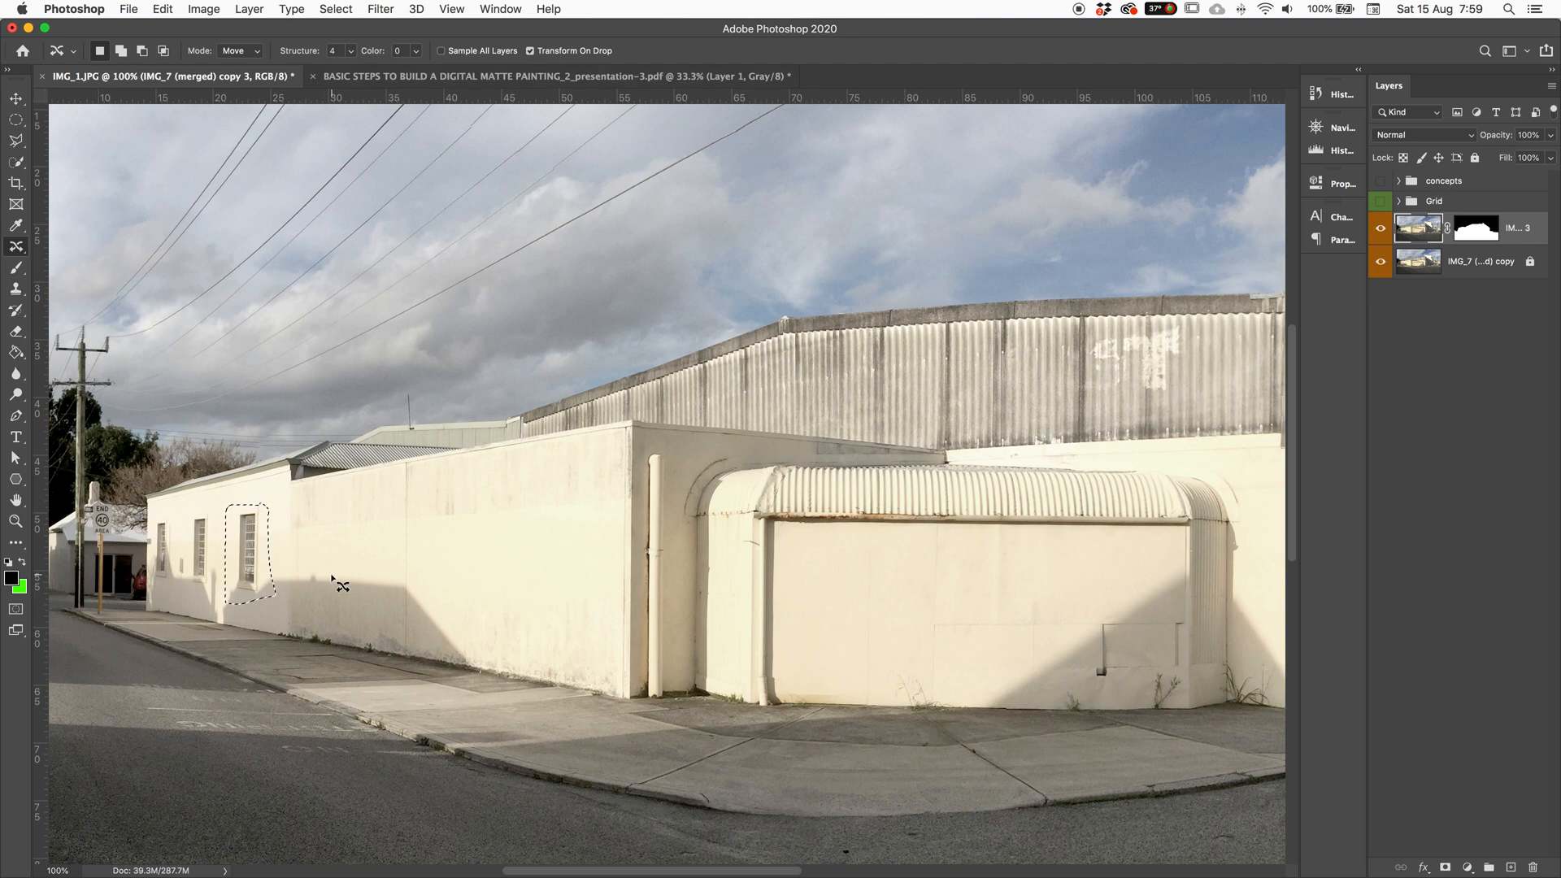
pyautogui.moveTo(298, 574); pyautogui.dragTo(473, 598)
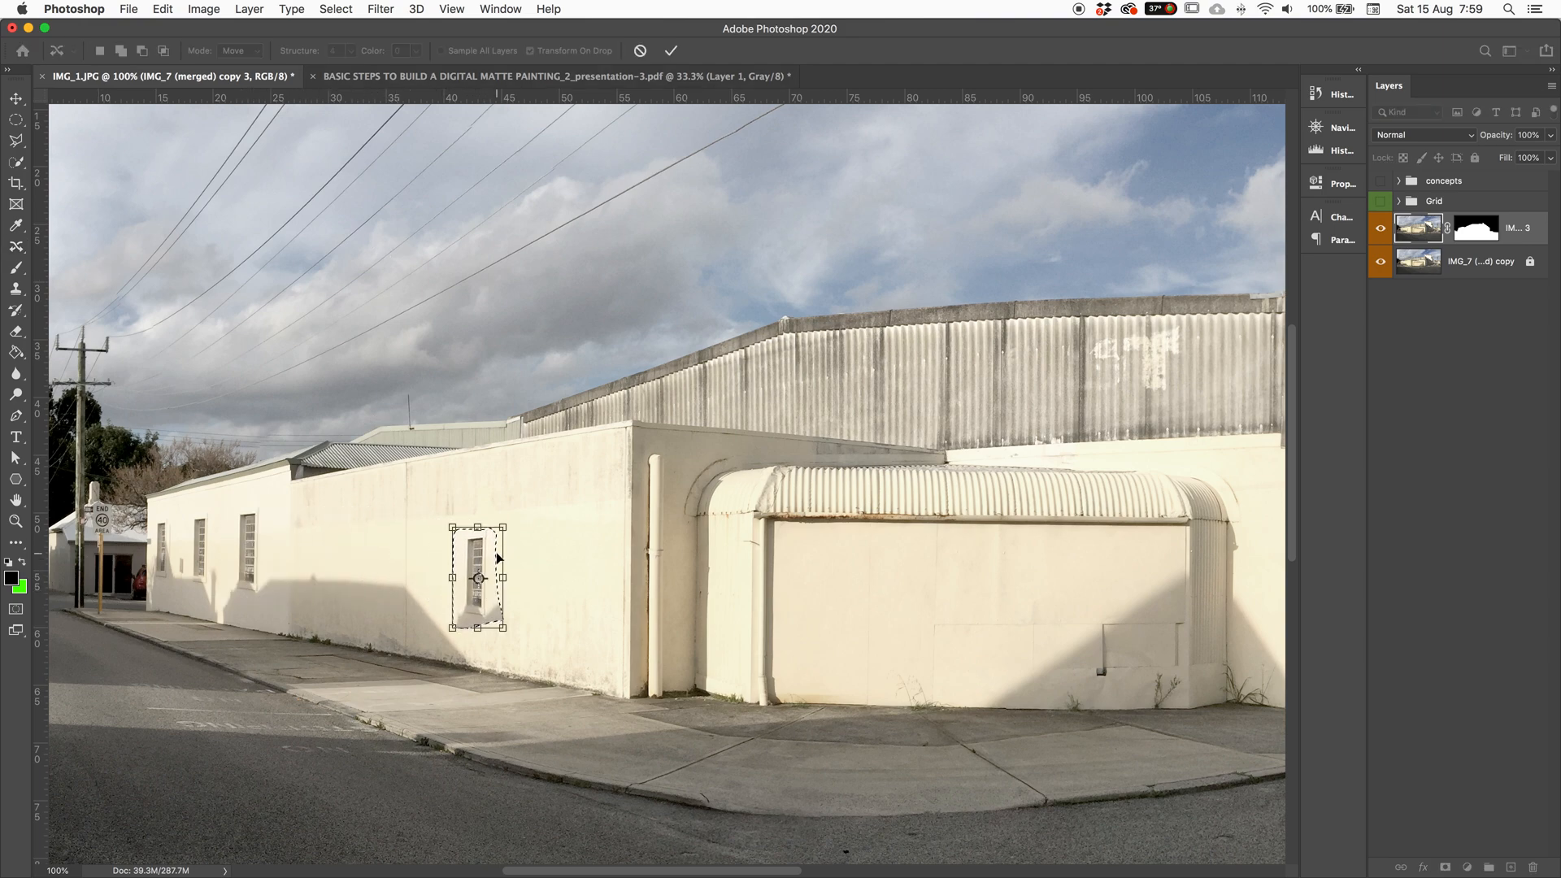
pyautogui.moveTo(504, 527); pyautogui.dragTo(574, 486)
pyautogui.moveTo(568, 638); pyautogui.dragTo(520, 675)
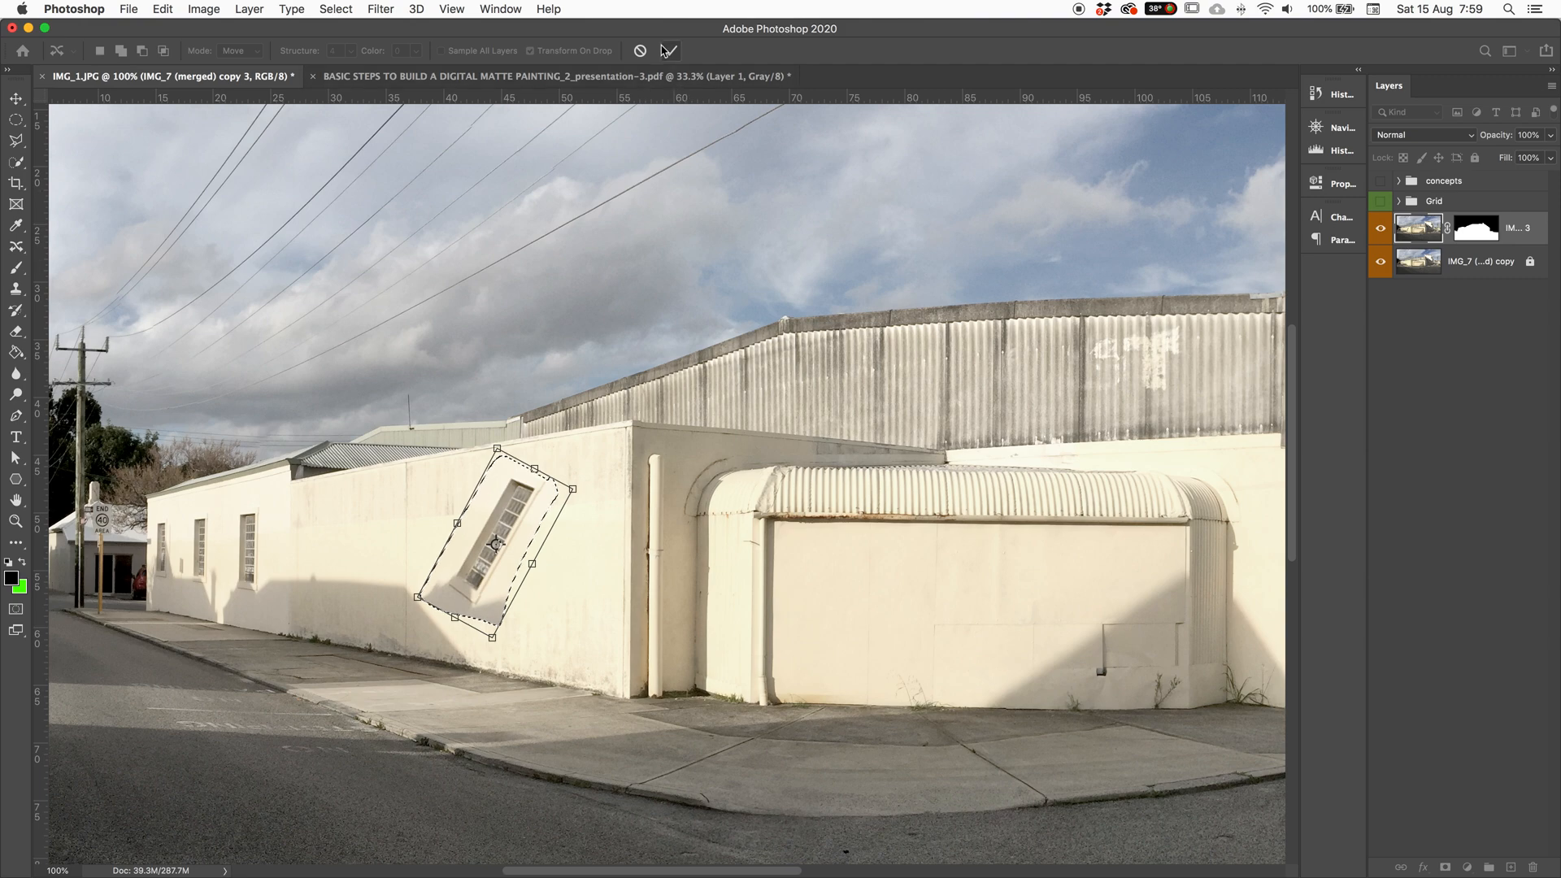
pyautogui.press('Return')
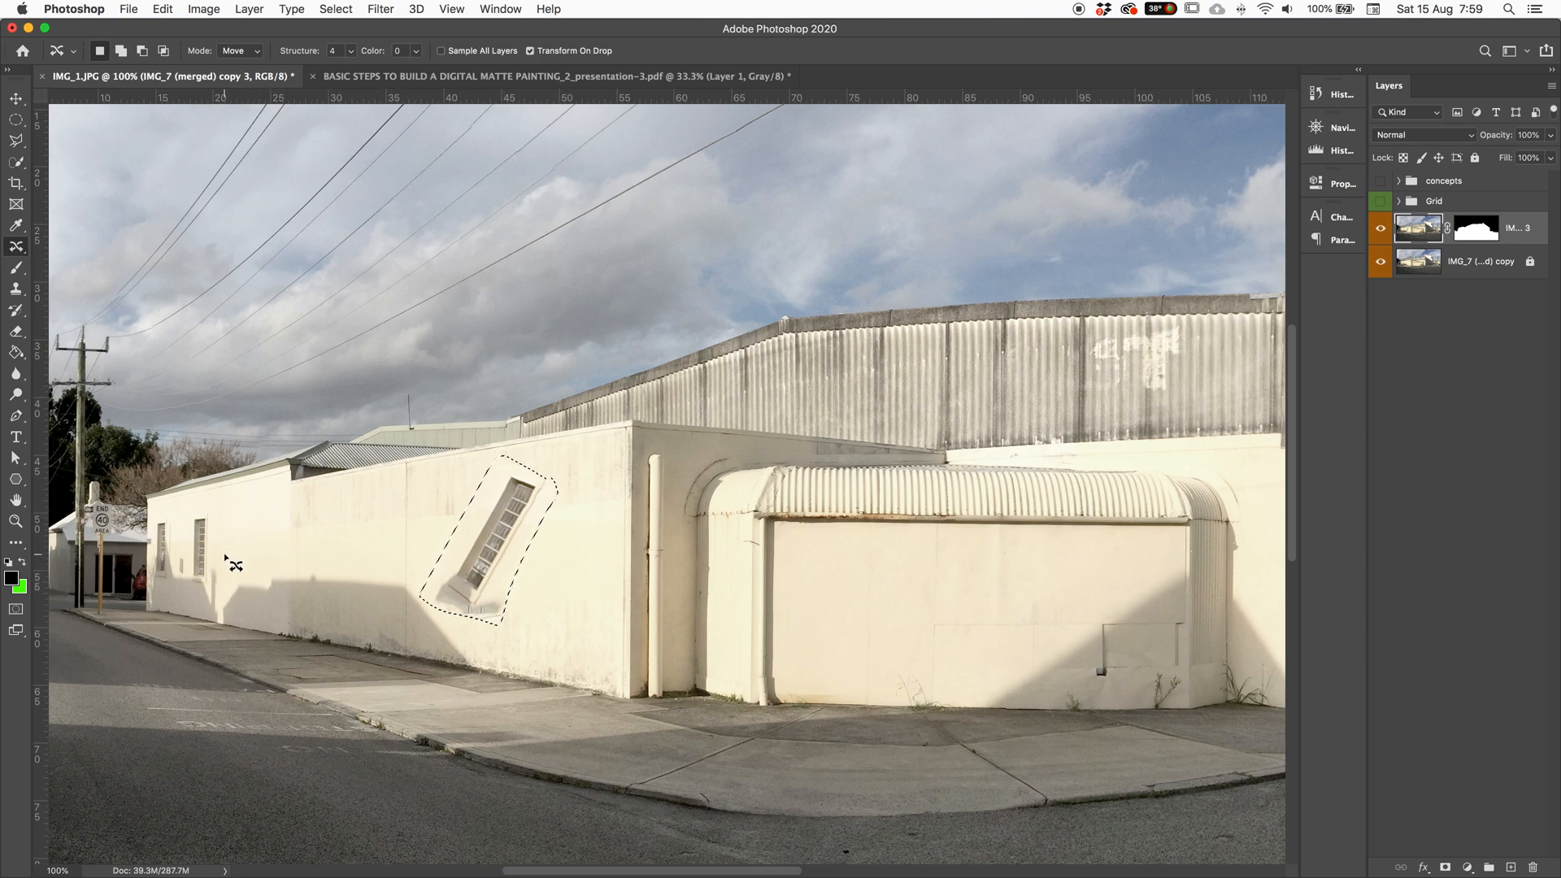
pyautogui.press('super+d')
pyautogui.press('super+z')
pyautogui.press('super+z')
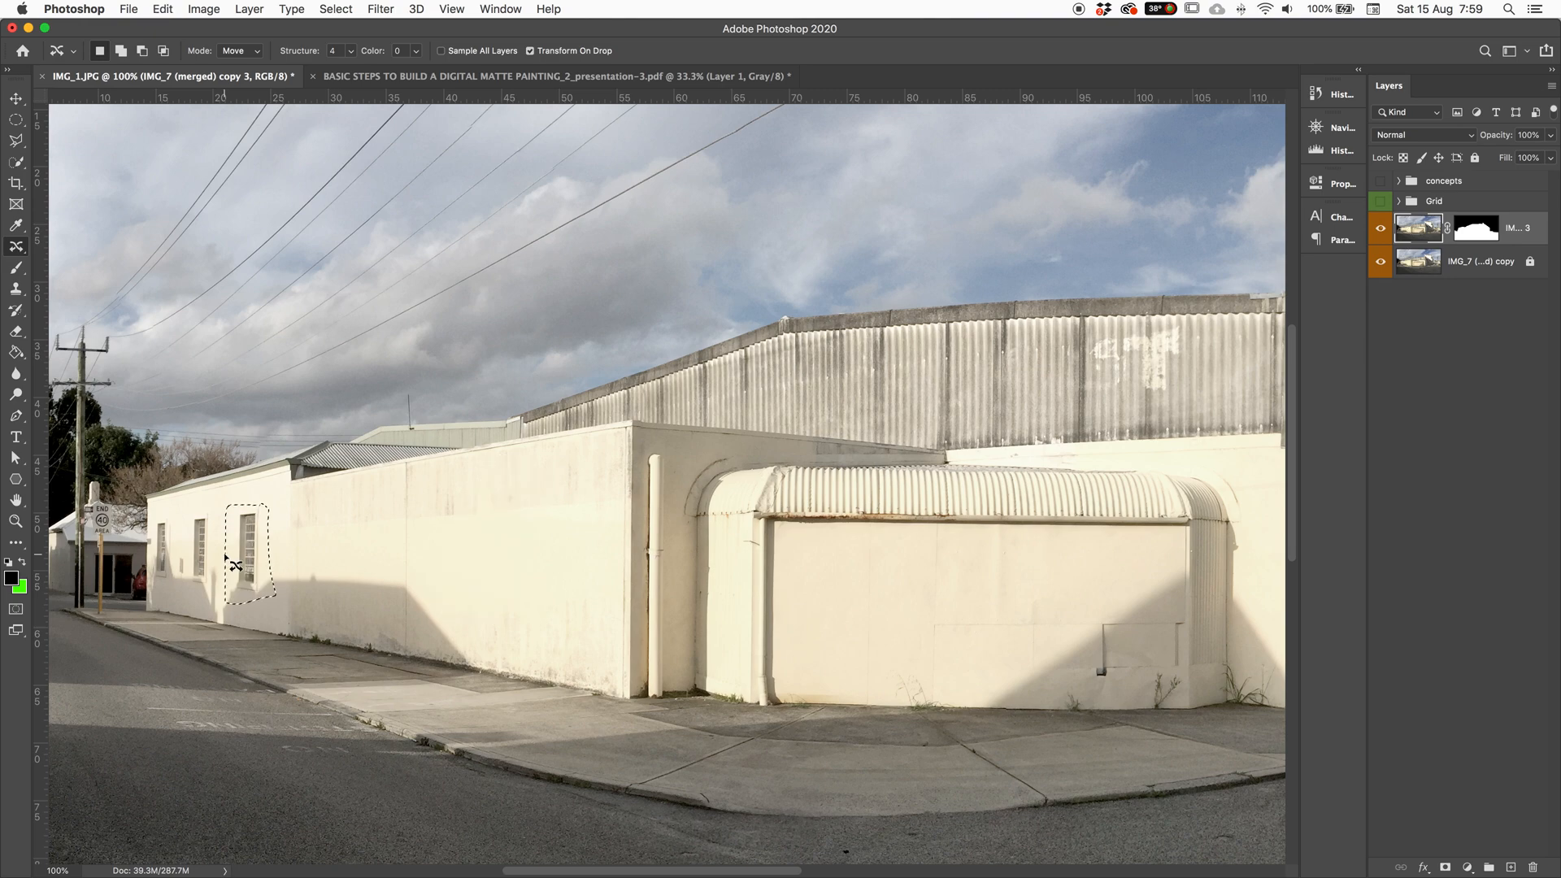
pyautogui.press('super+z')
# Step: Outline the drainpipe strip with the Polygonal Lasso
pyautogui.press('l')
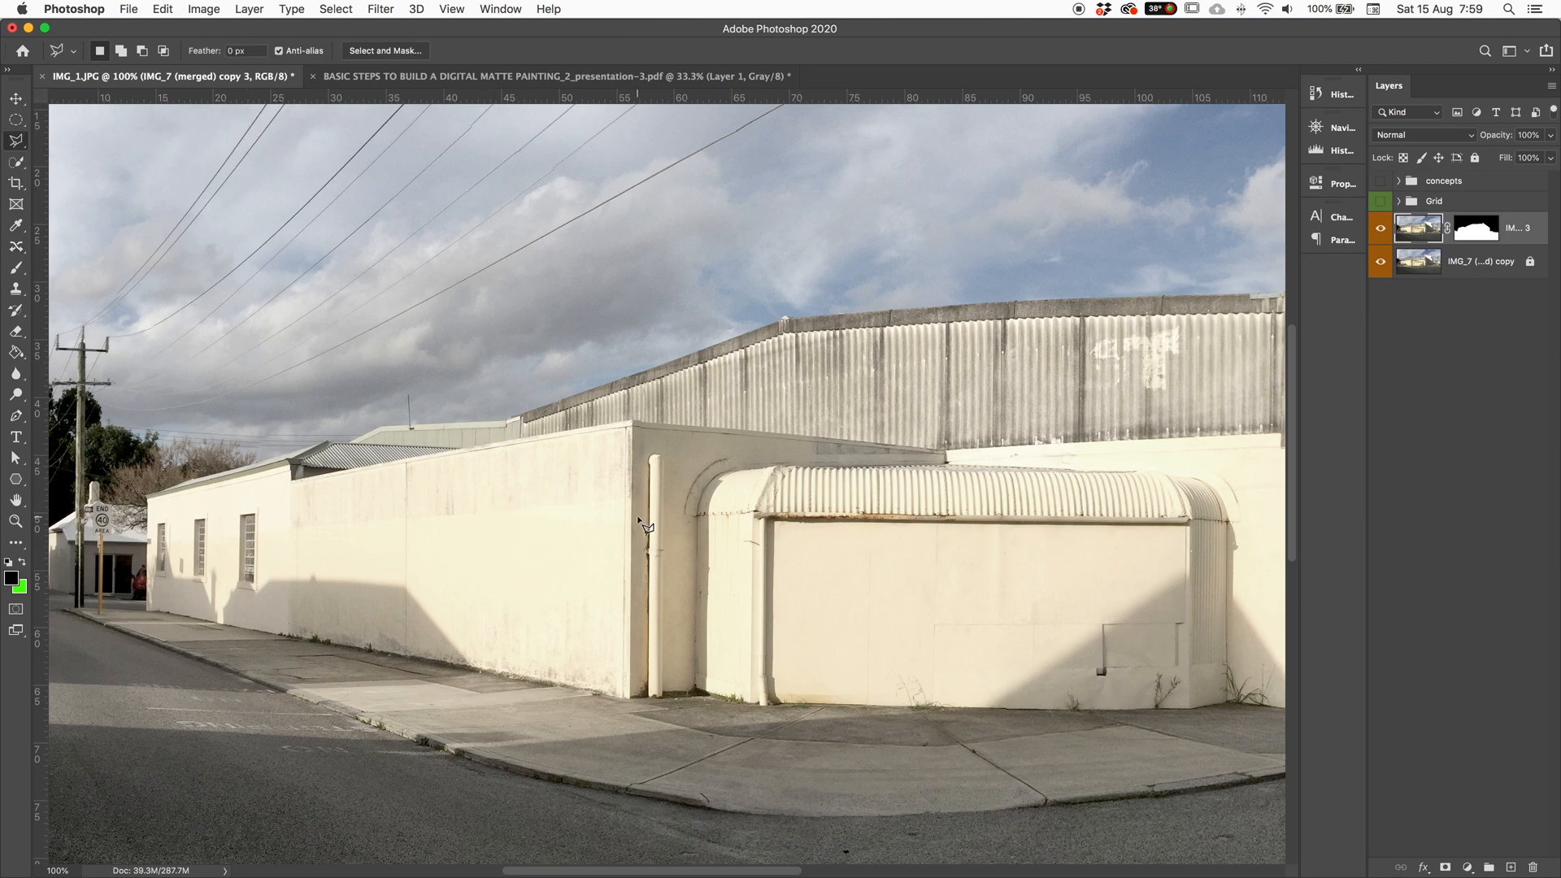
pyautogui.click(649, 445)
pyautogui.click(669, 446)
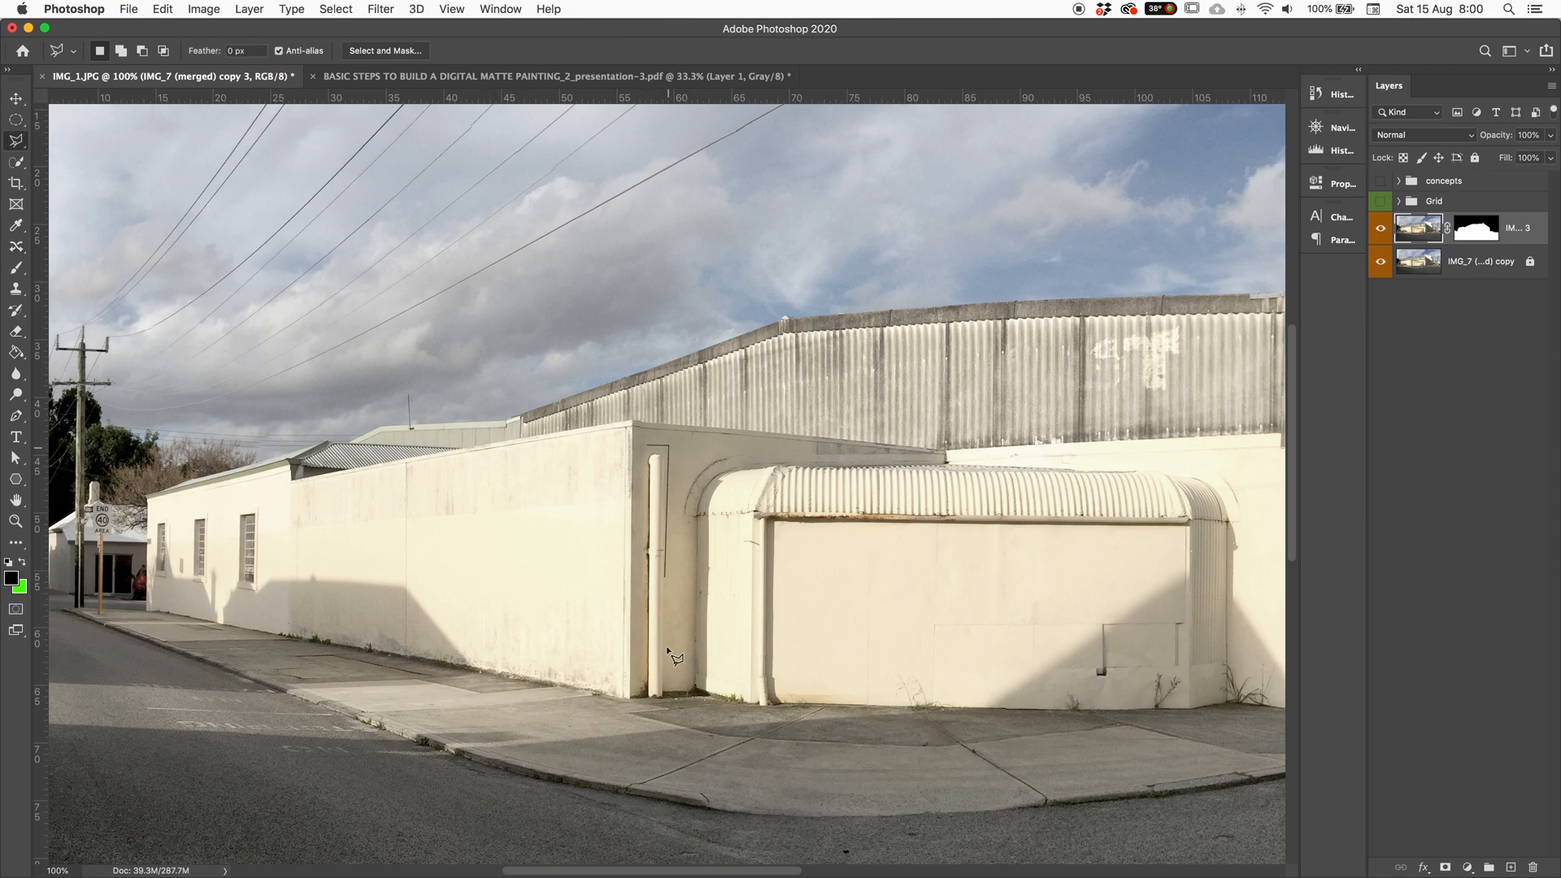
pyautogui.click(666, 698)
pyautogui.click(639, 697)
pyautogui.click(642, 447)
# Step: Content-Aware Move a drainpipe copy onto the curved wall's right end and shorten it
pyautogui.click(15, 247)
pyautogui.moveTo(658, 598); pyautogui.dragTo(1177, 605)
pyautogui.moveTo(1183, 488); pyautogui.dragTo(1169, 523)
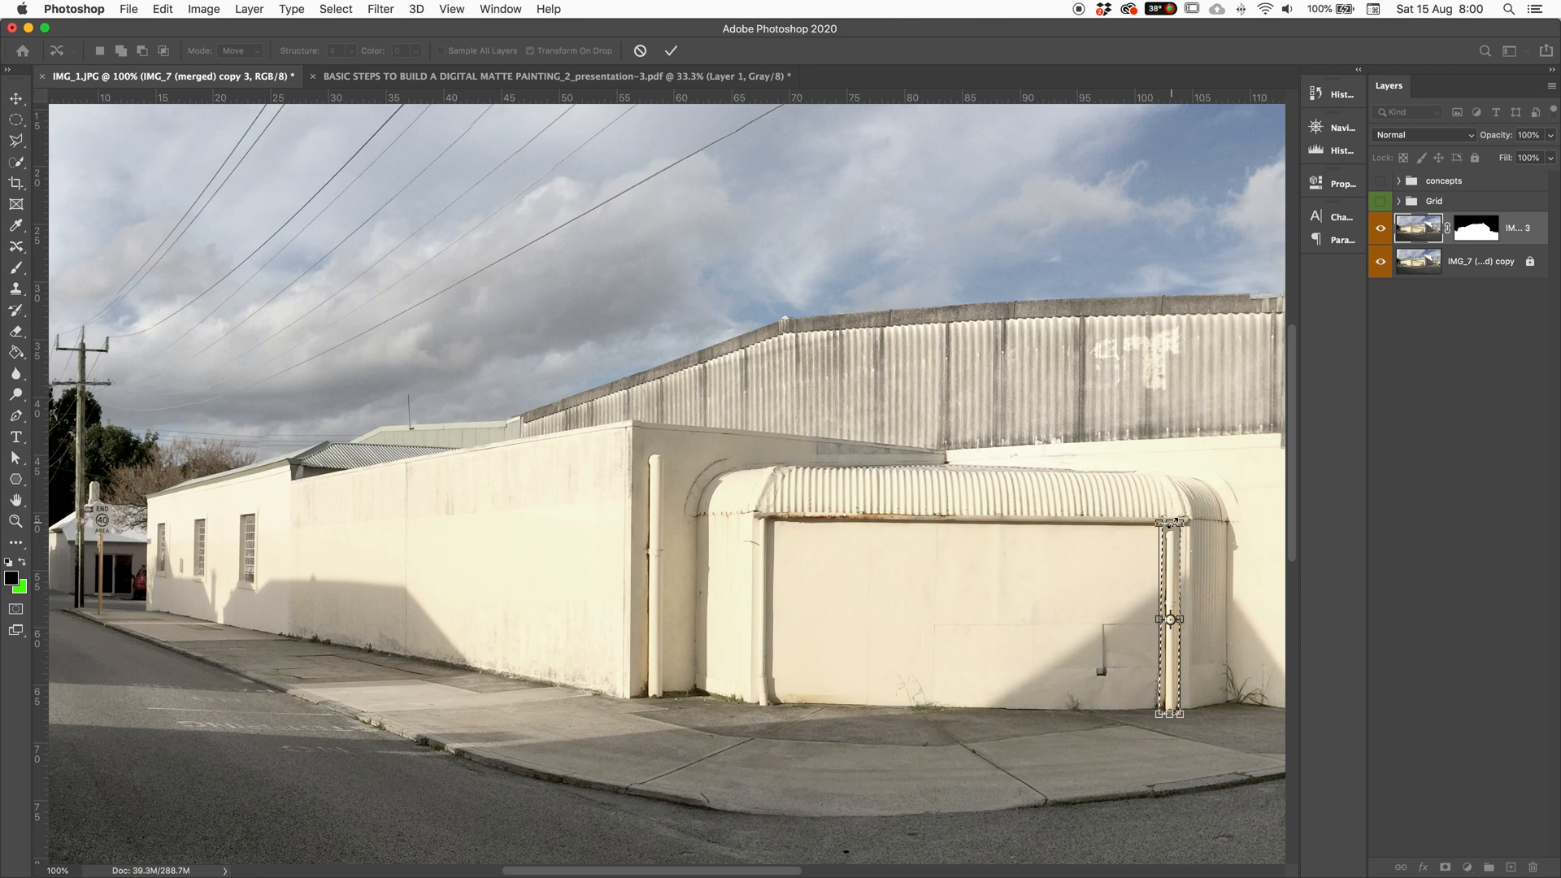
pyautogui.press('Return')
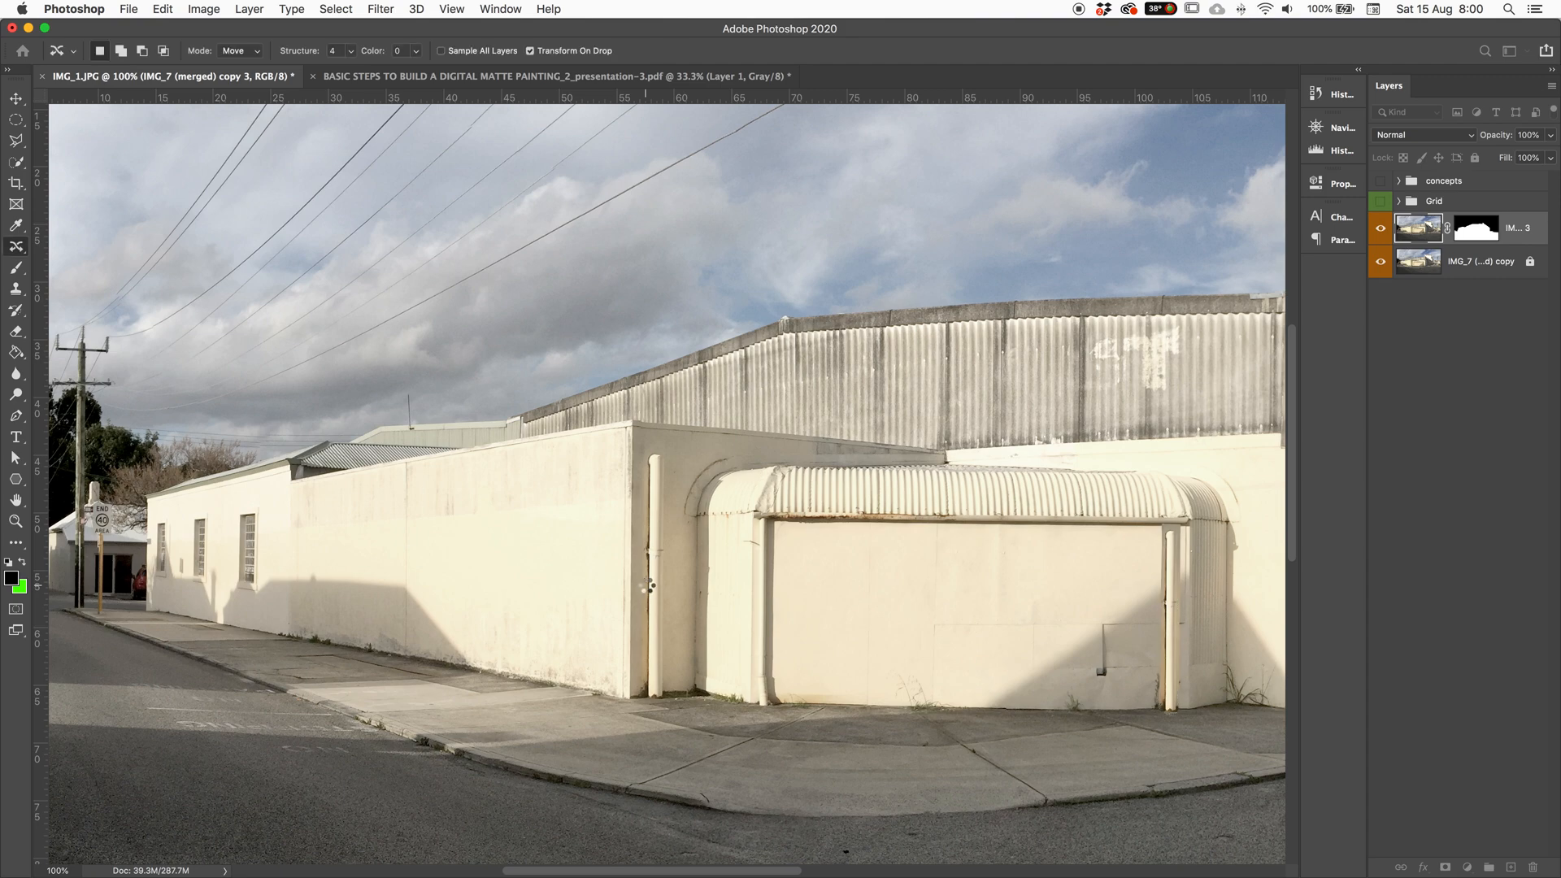
# Step: Undo and redo the drainpipe move to compare, then deselect and fit the photo on screen
pyautogui.hotkey('ctrl', 'z')
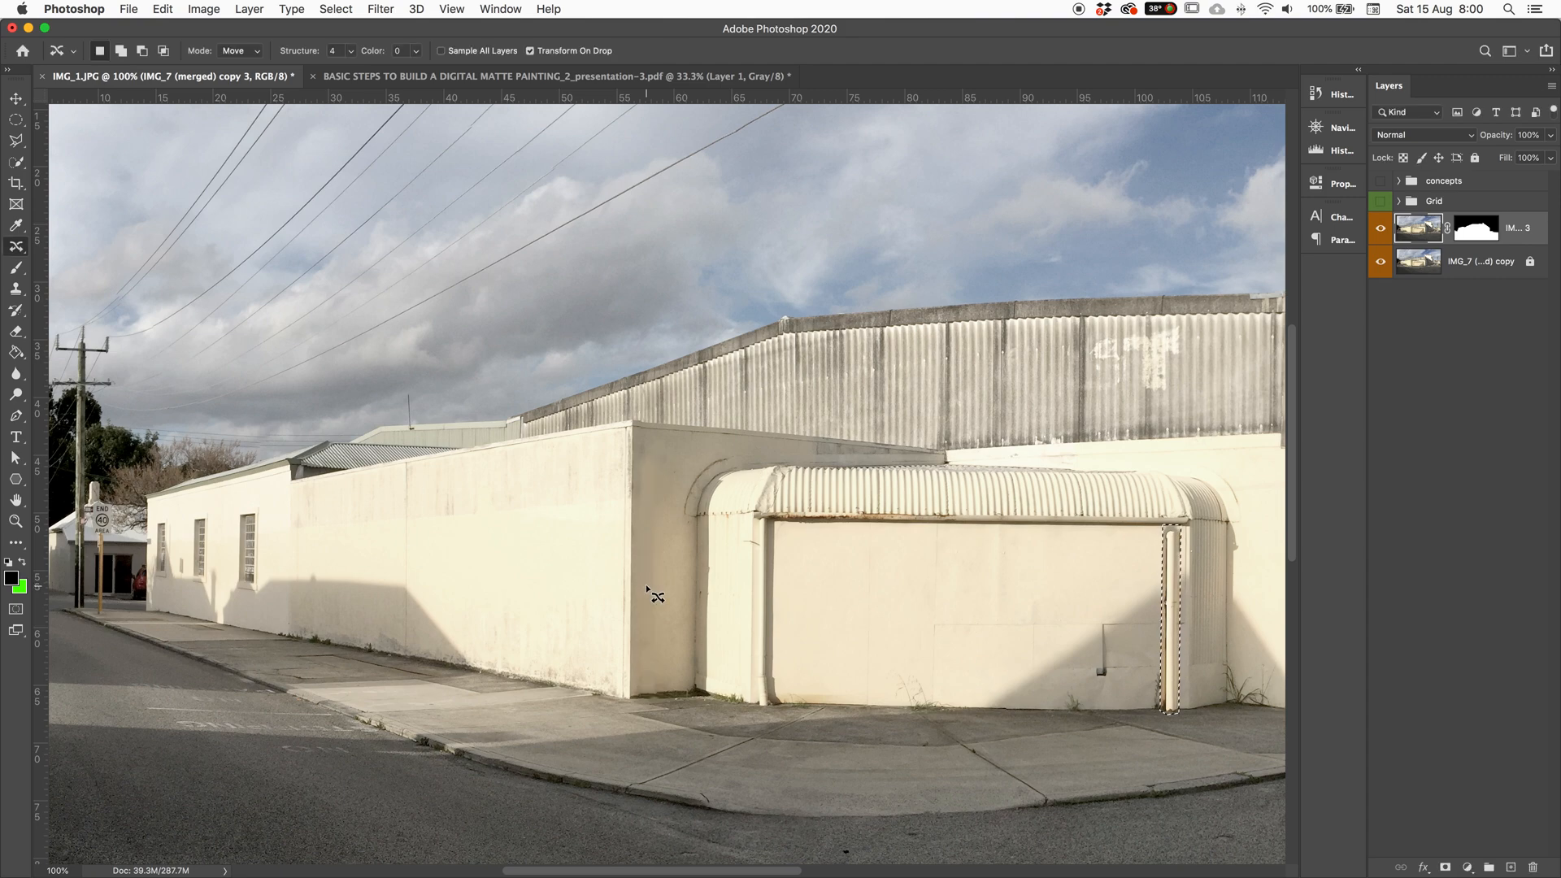
pyautogui.hotkey('ctrl', 'd')
pyautogui.hotkey('ctrl', '+')
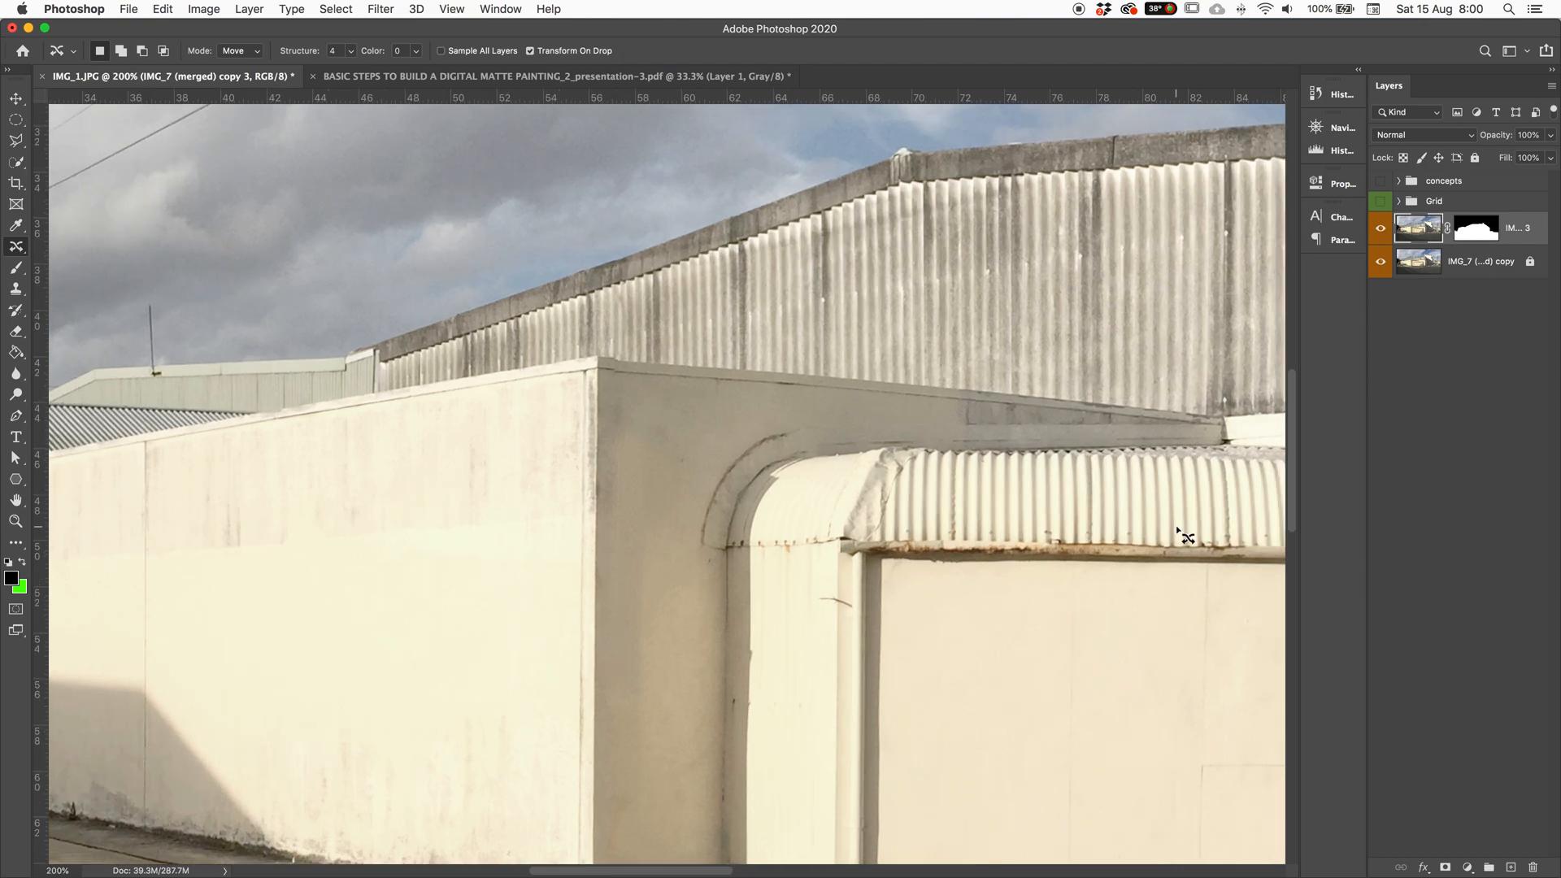
pyautogui.moveTo(1175, 526); pyautogui.dragTo(575, 529)
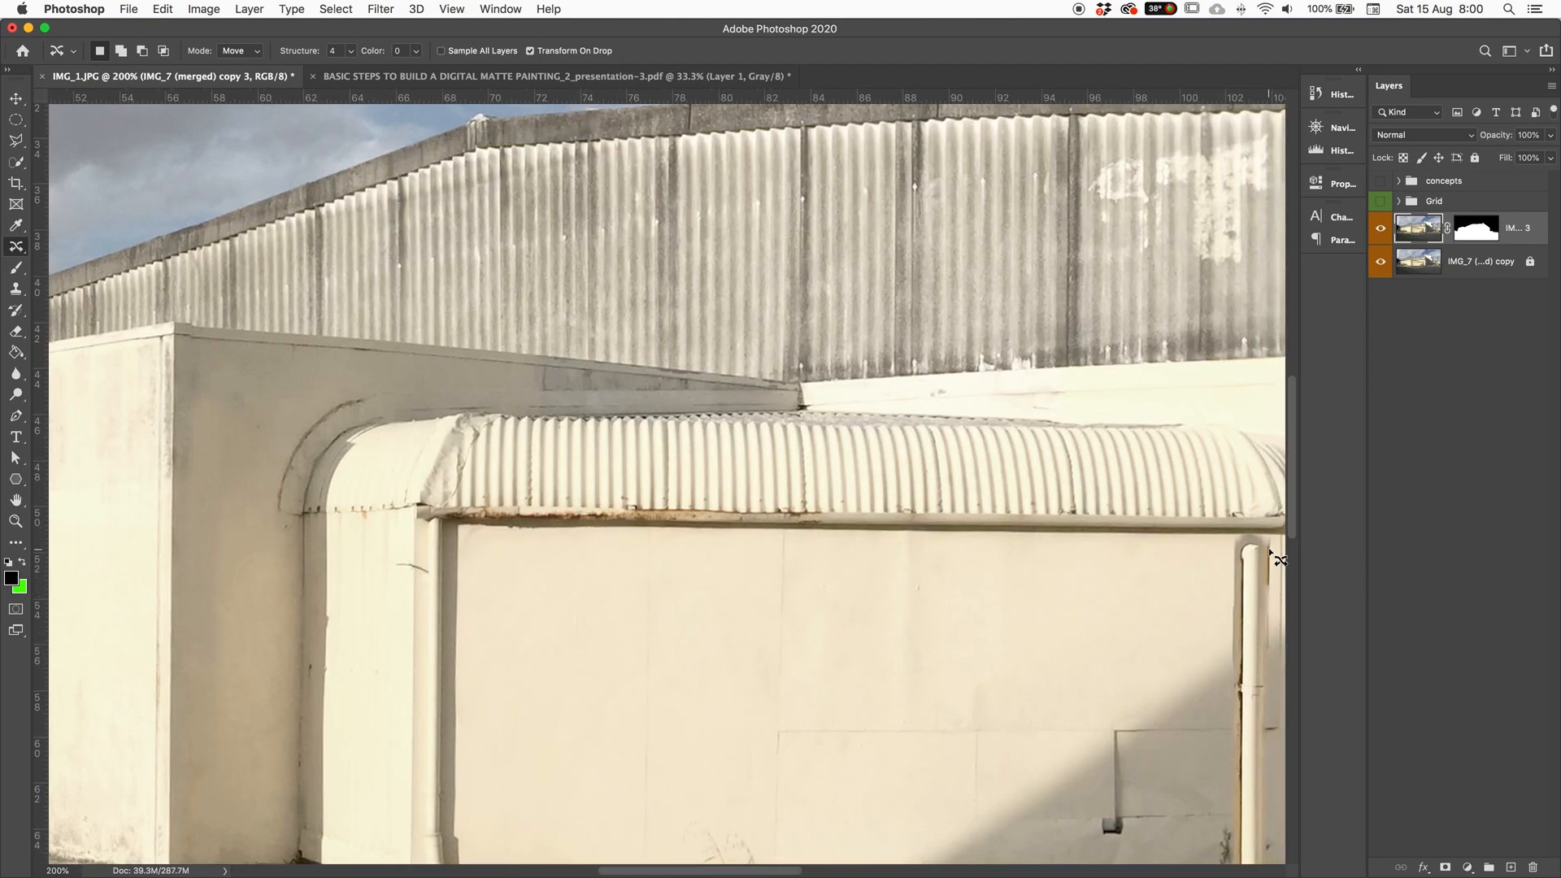
pyautogui.hotkey('ctrl', 'z')
pyautogui.hotkey('ctrl', 'shift', 'z')
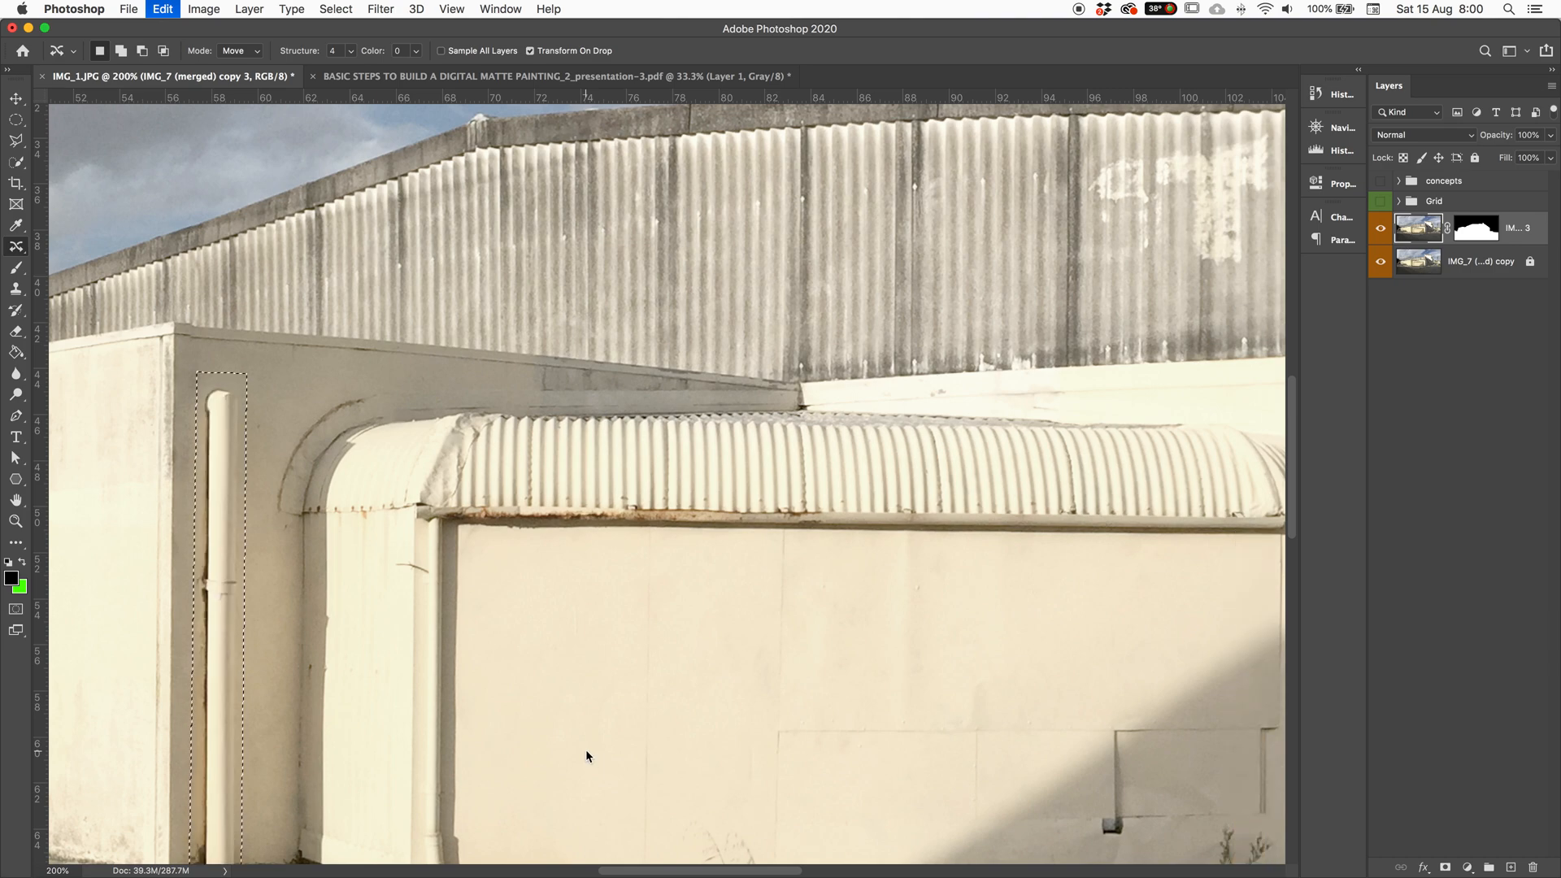
pyautogui.hotkey('ctrl', 'd')
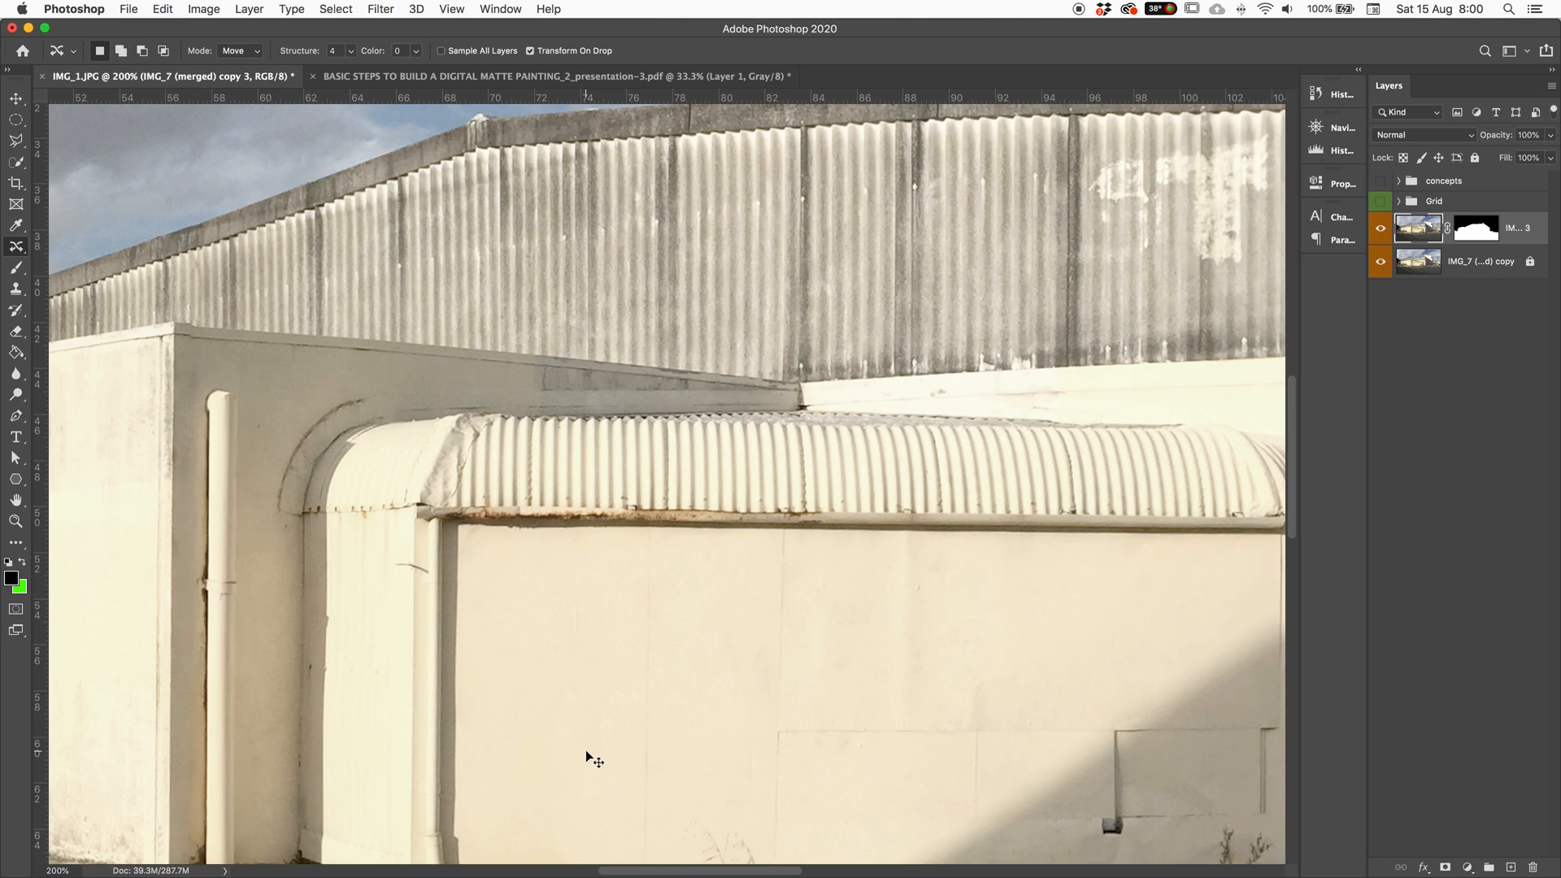
pyautogui.hotkey('ctrl', '0')
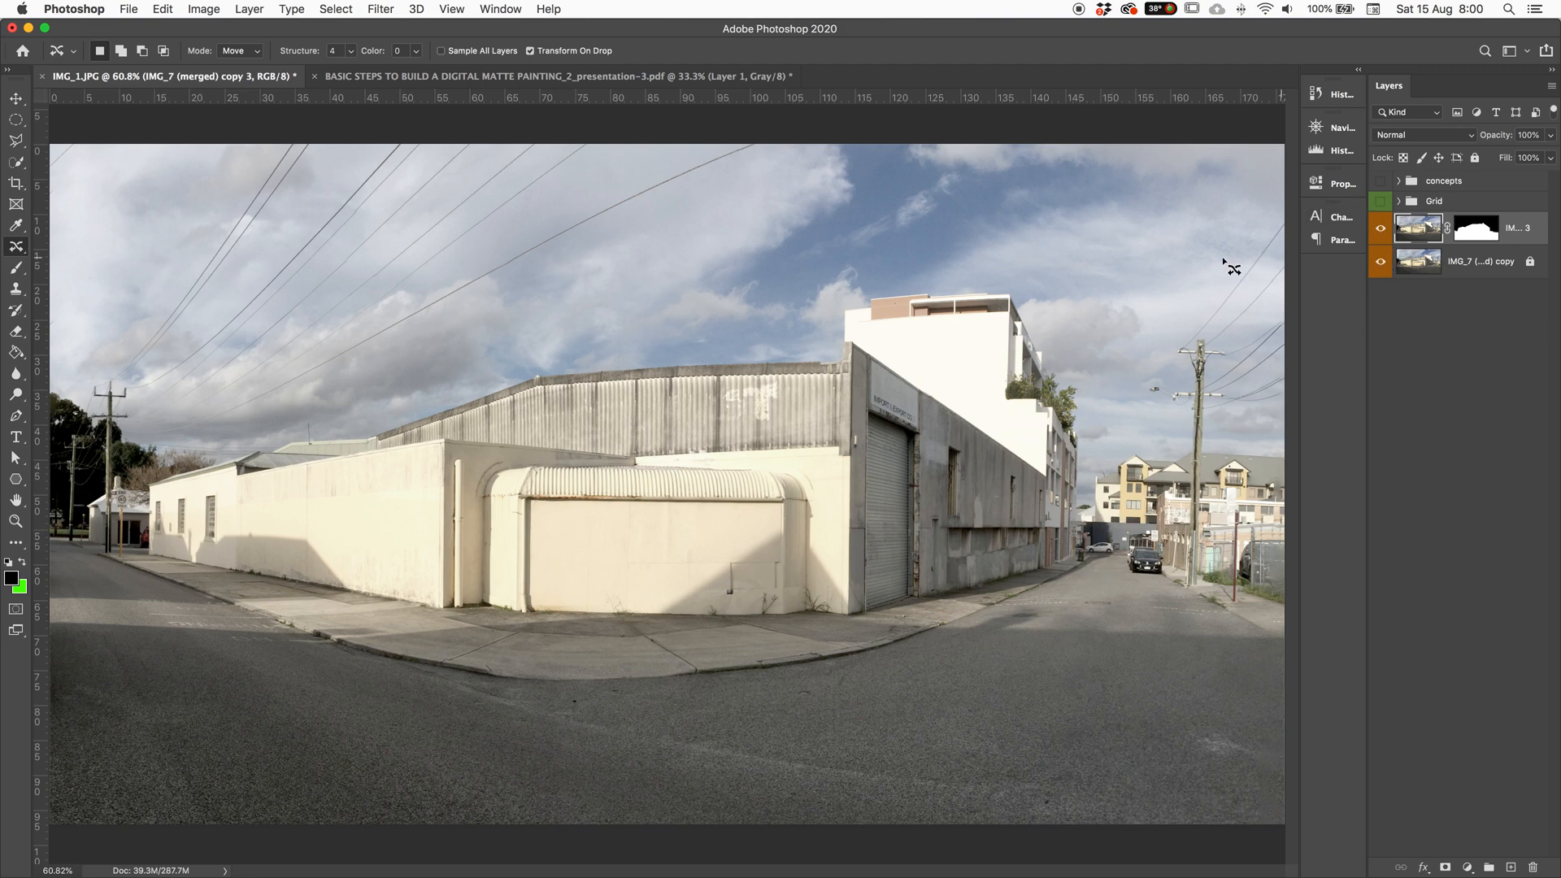
# Step: Select the Clone Stamp tool and enlarge its brush to 100
pyautogui.click(16, 289)
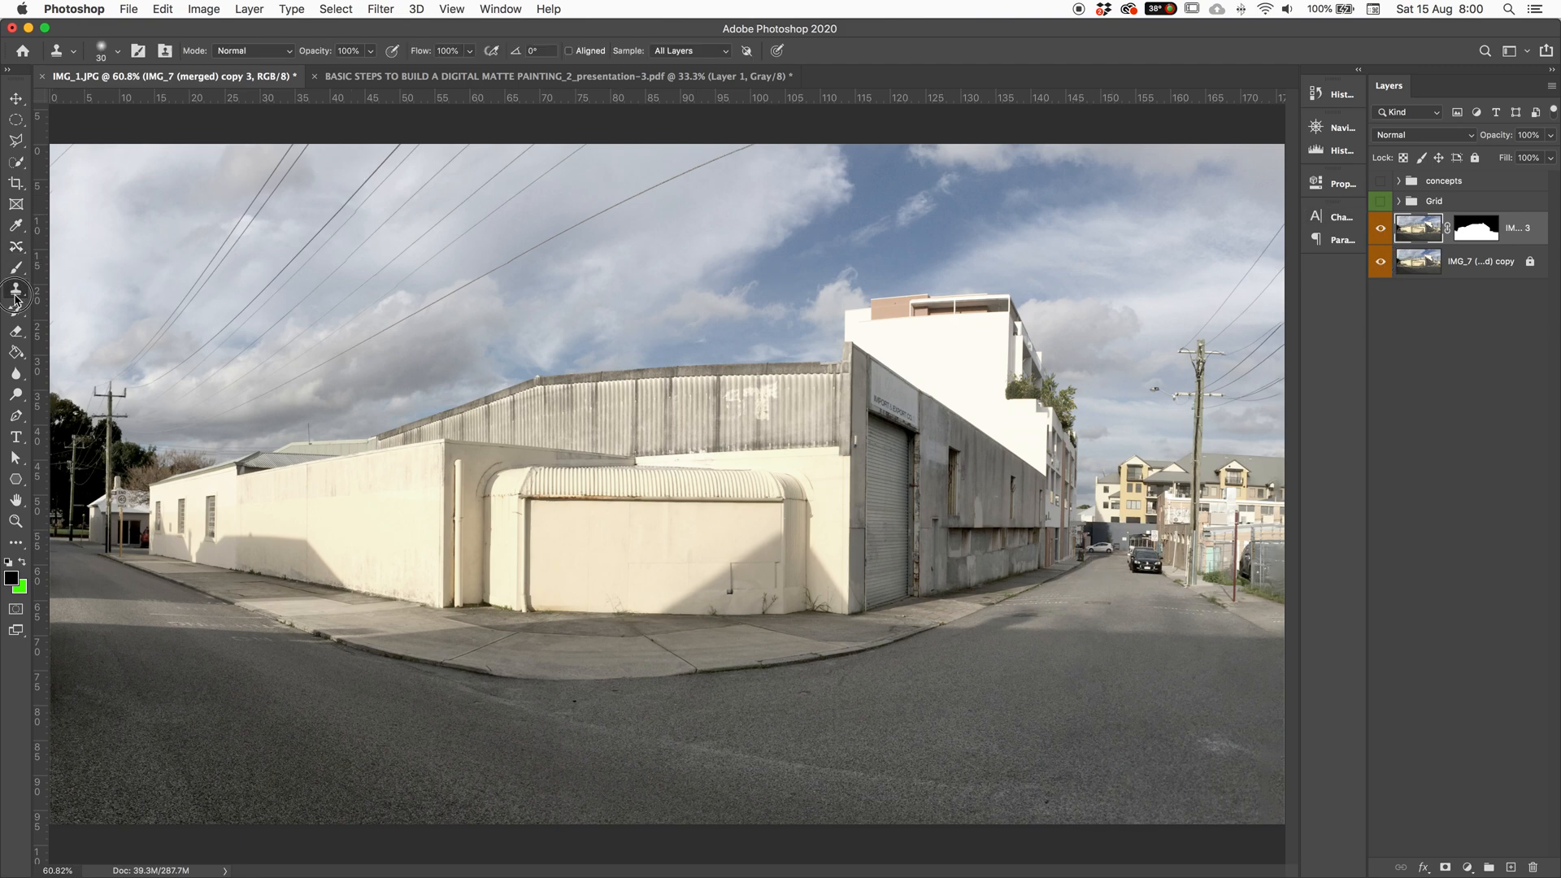
pyautogui.click(17, 247)
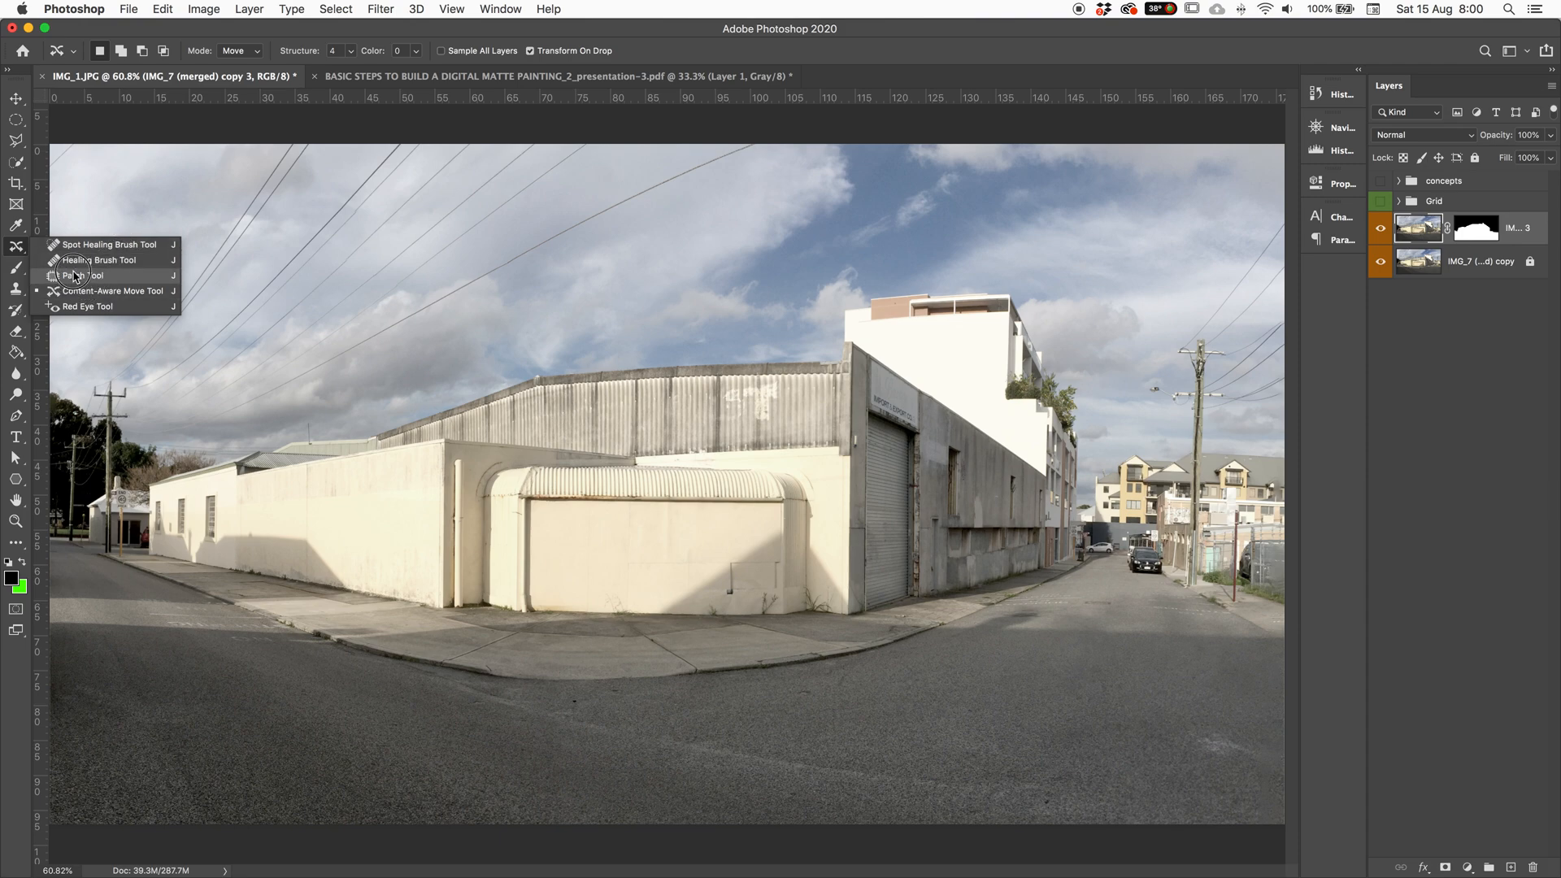
pyautogui.click(16, 298)
pyautogui.click(15, 297)
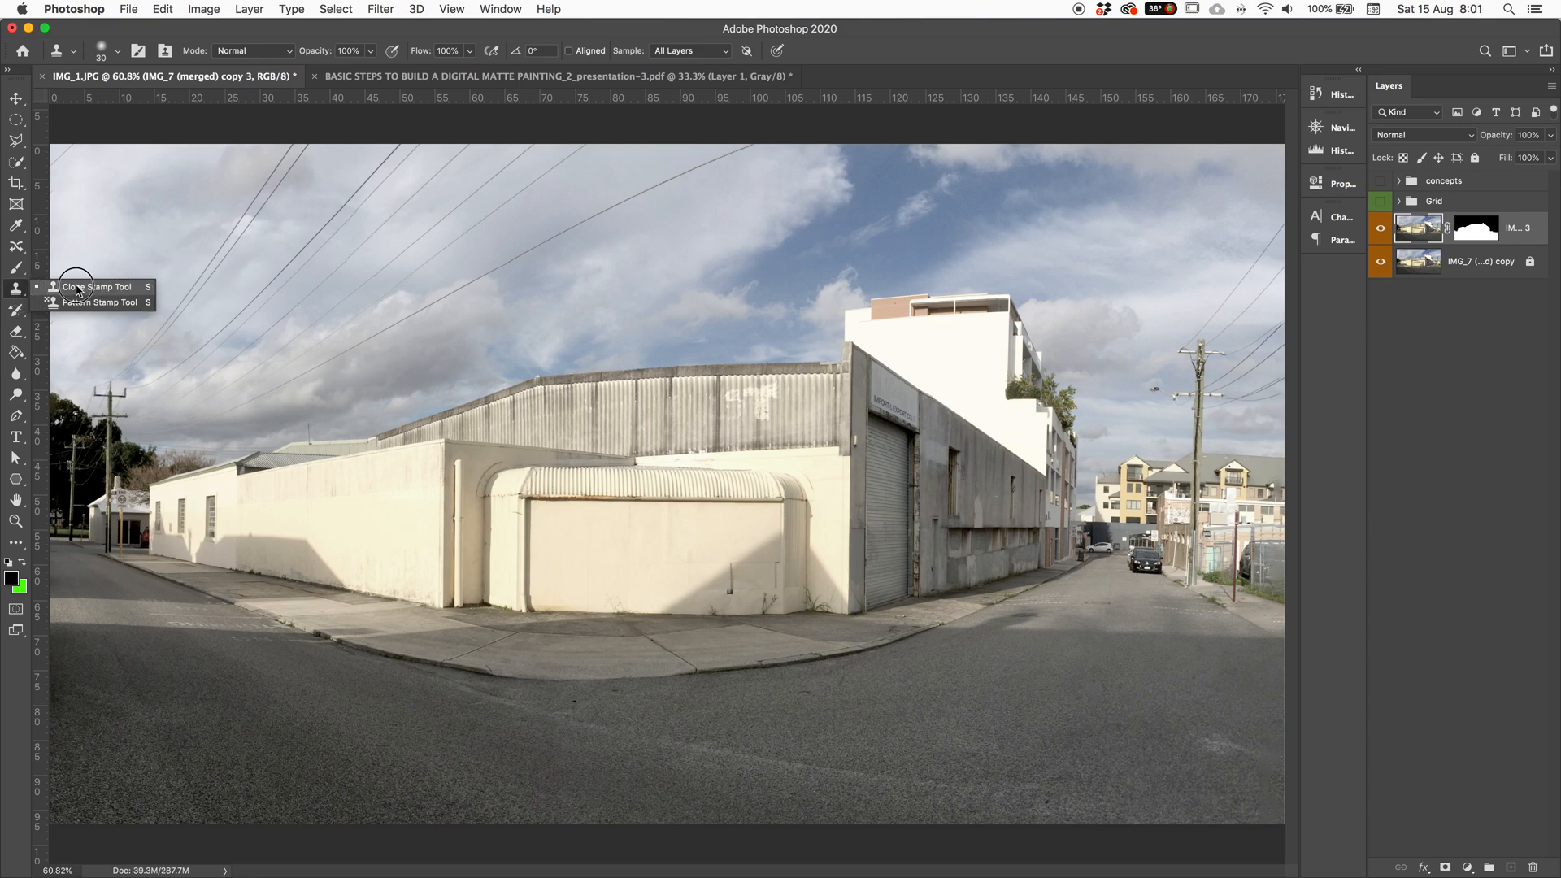
pyautogui.click(111, 291)
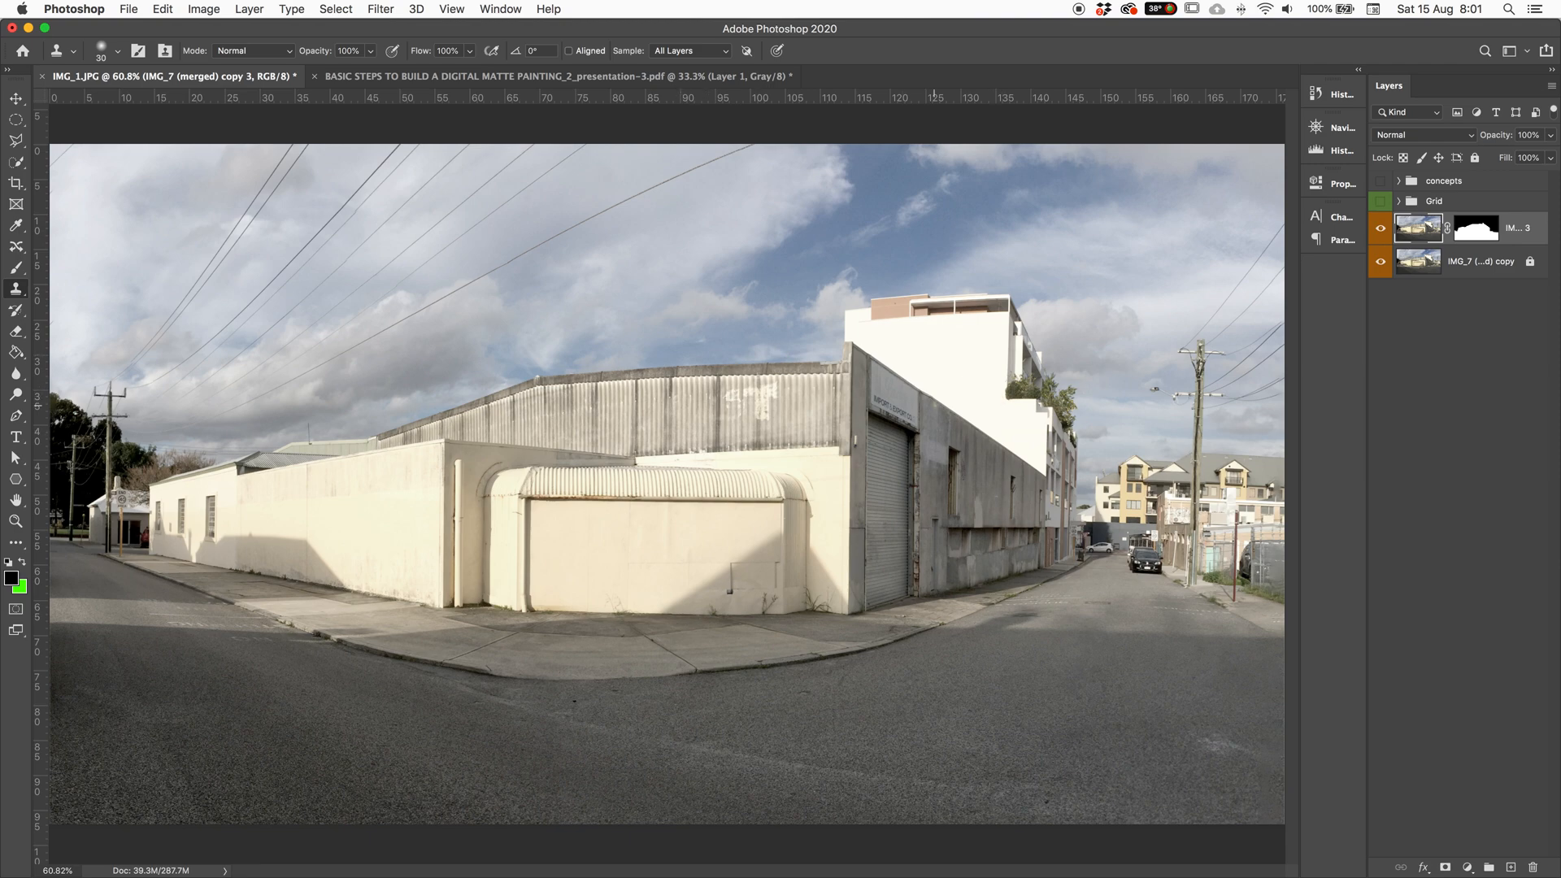
pyautogui.press(']')
pyautogui.press(']')
pyautogui.press(']')
pyautogui.press(']')
pyautogui.press(']')
pyautogui.rightClick(683, 466)
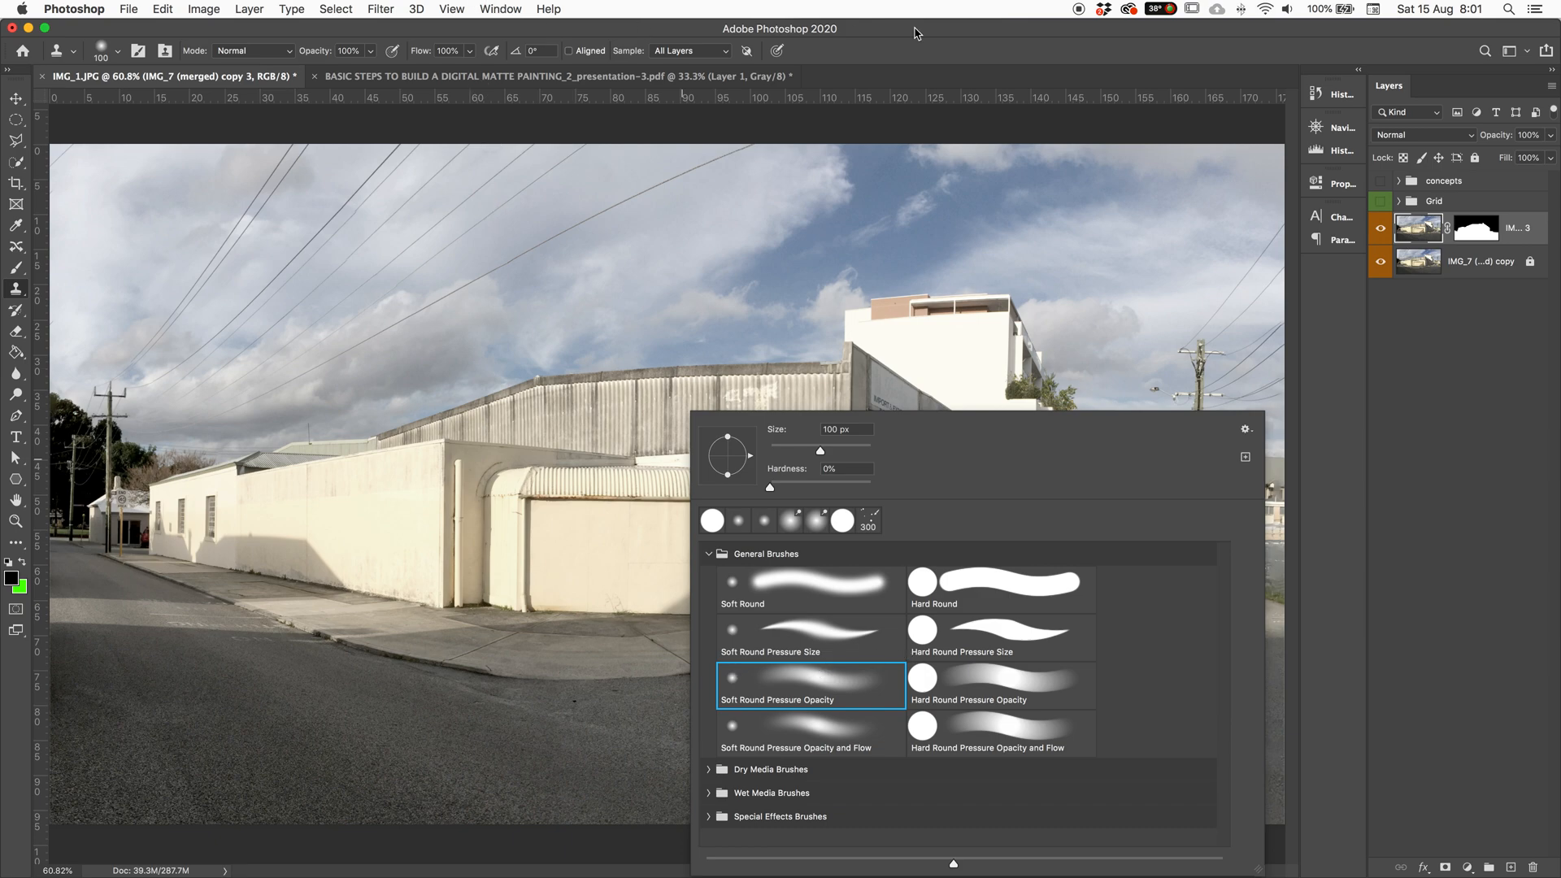
pyautogui.click(909, 52)
# Step: Zoom to 100%, set Clone Stamp sampling to All Layers, and add a new empty layer
pyautogui.press('super+equal')
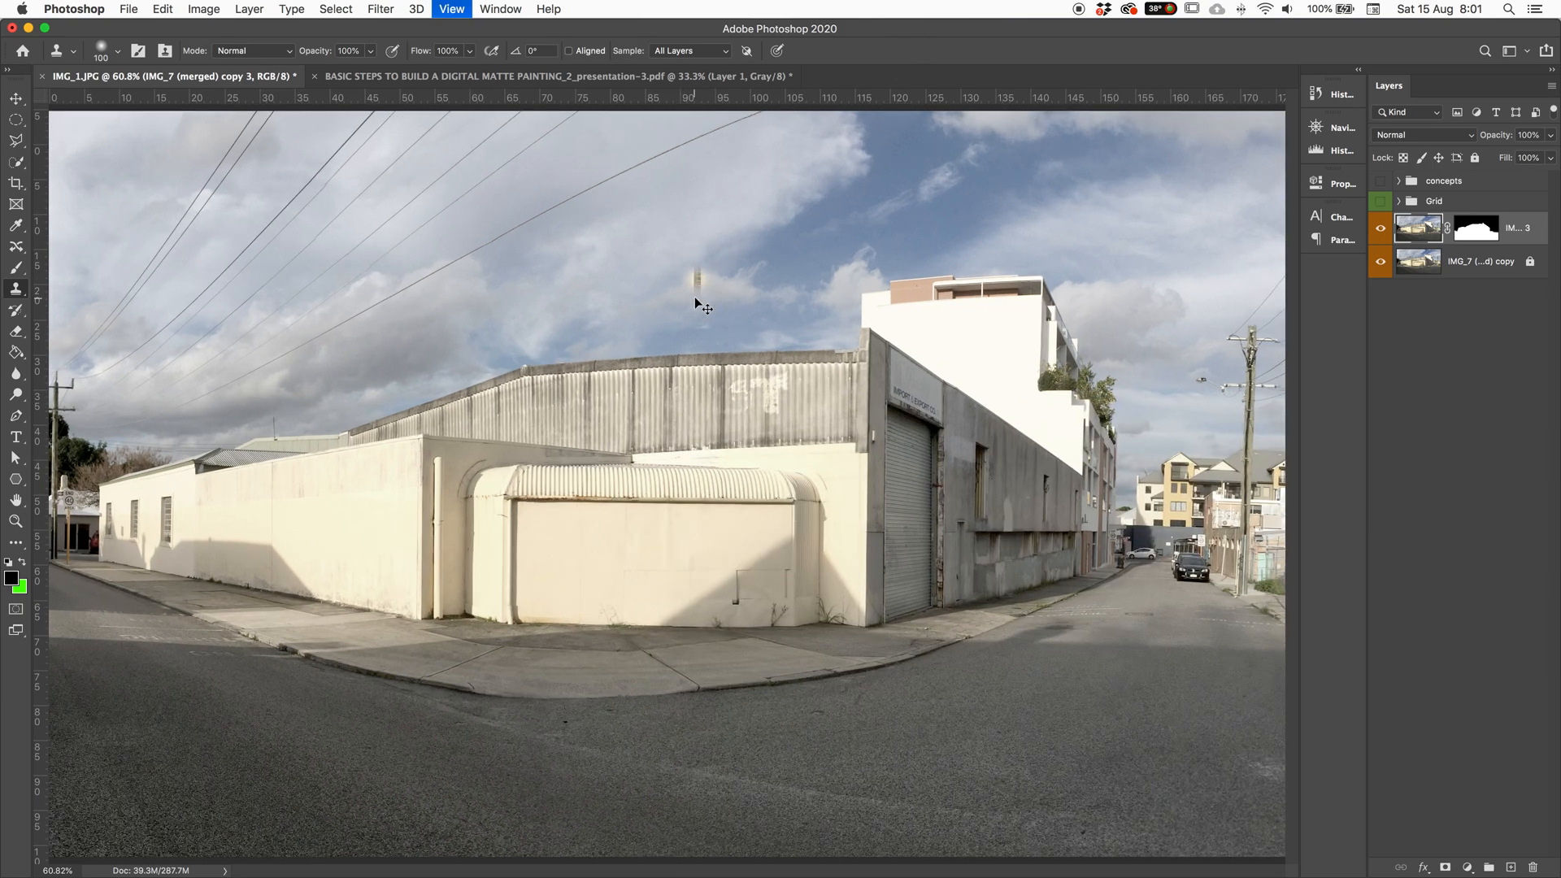
pyautogui.press('super+equal')
pyautogui.hscroll(-5, 811, 478)
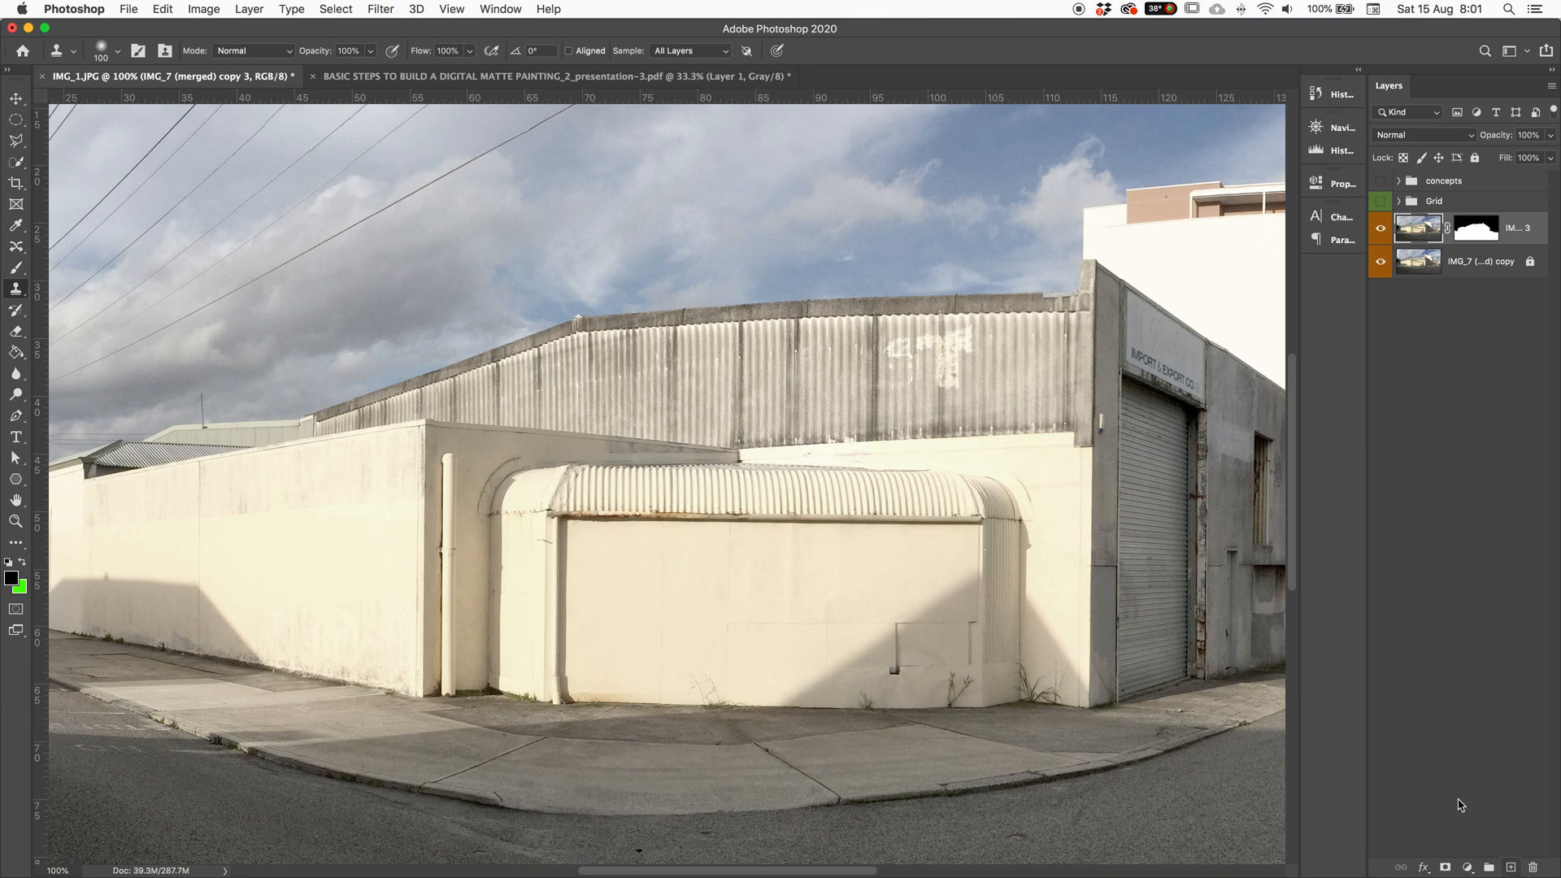
pyautogui.click(691, 51)
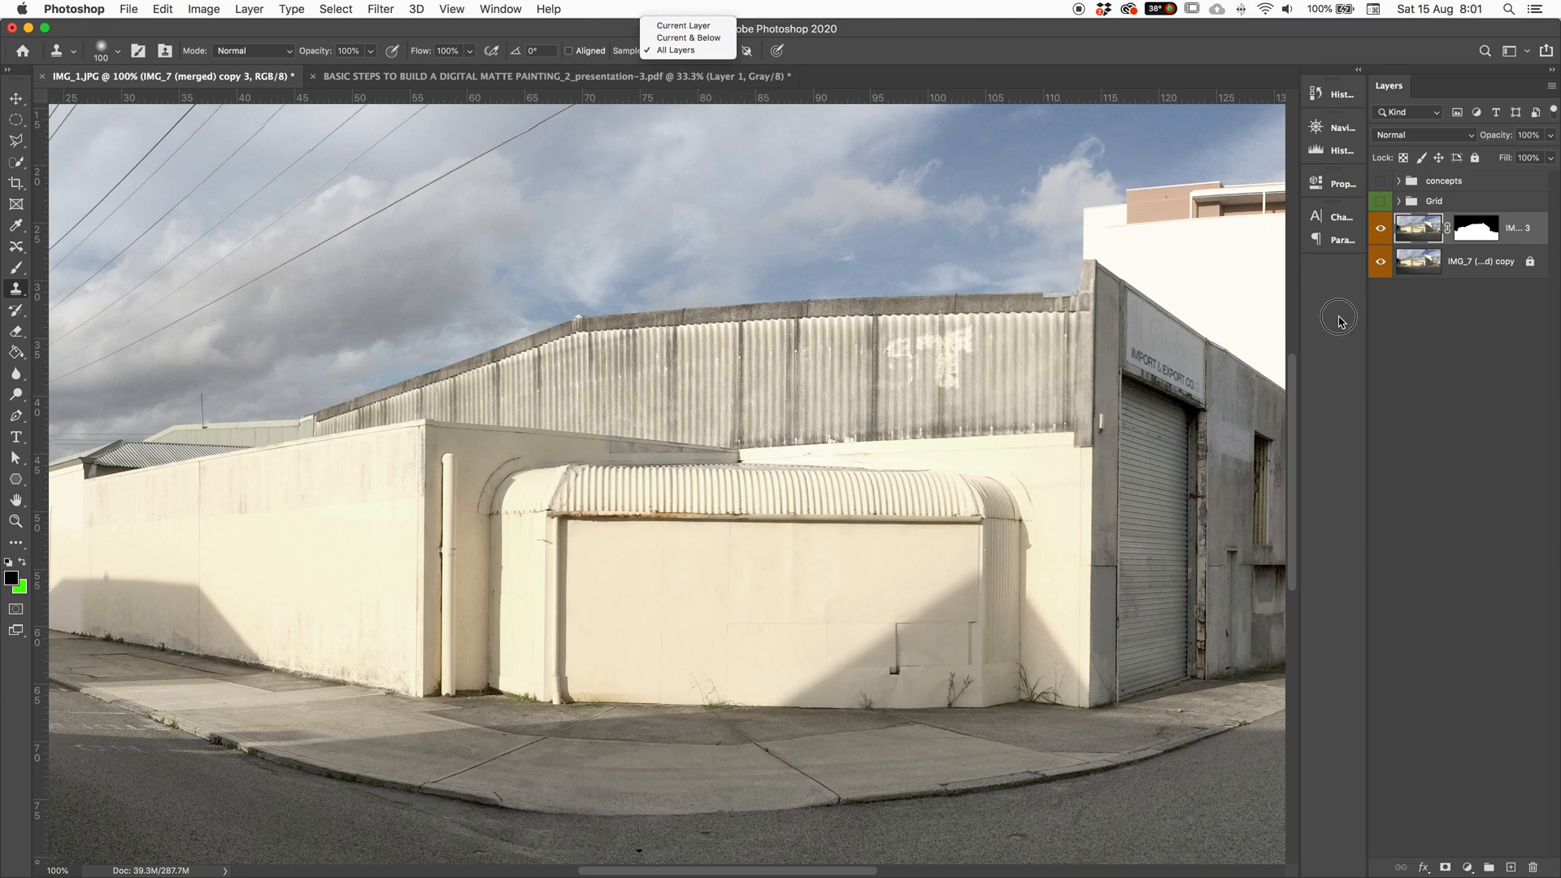
pyautogui.click(1449, 362)
pyautogui.click(1449, 361)
pyautogui.click(1512, 868)
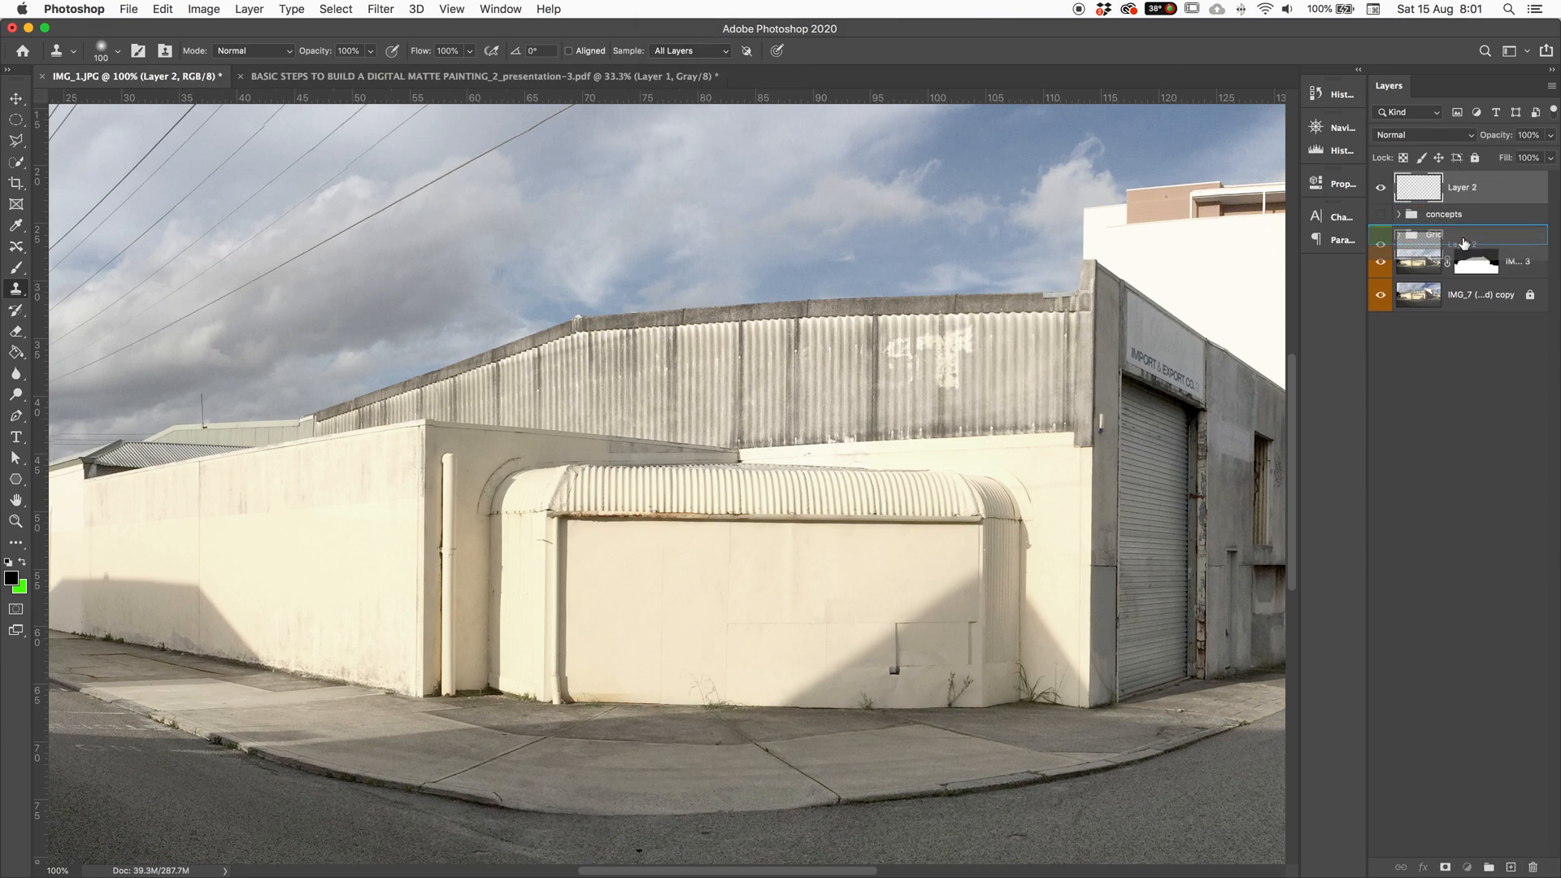
# Step: Recreate the empty Layer 2 and clone-stamp over the dark vent below the roof edge
pyautogui.press('BackSpace')
pyautogui.press('x')
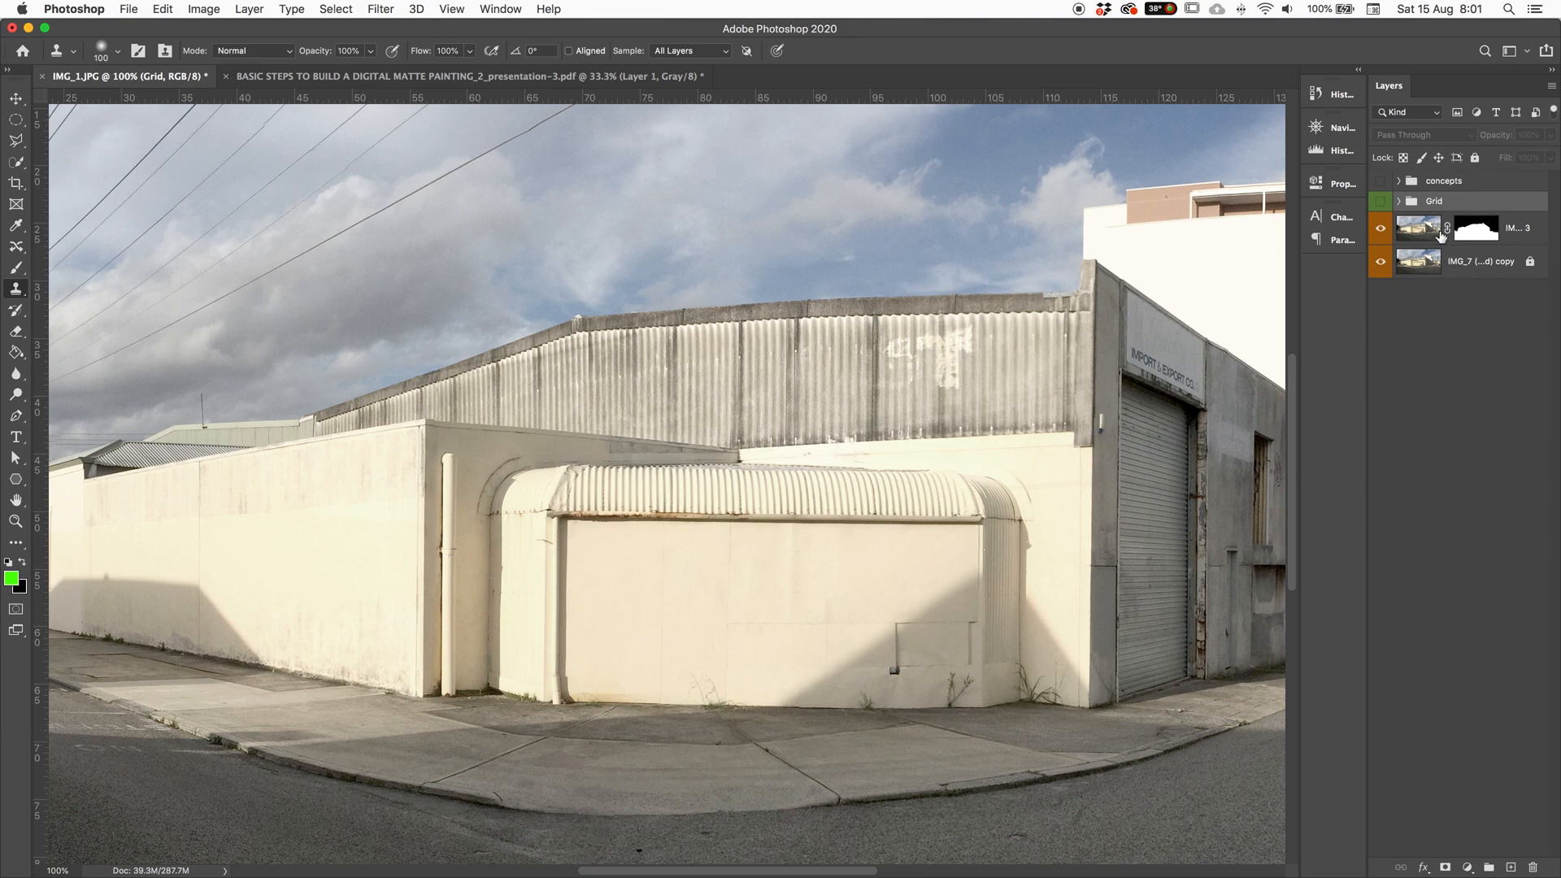
pyautogui.press('super+z')
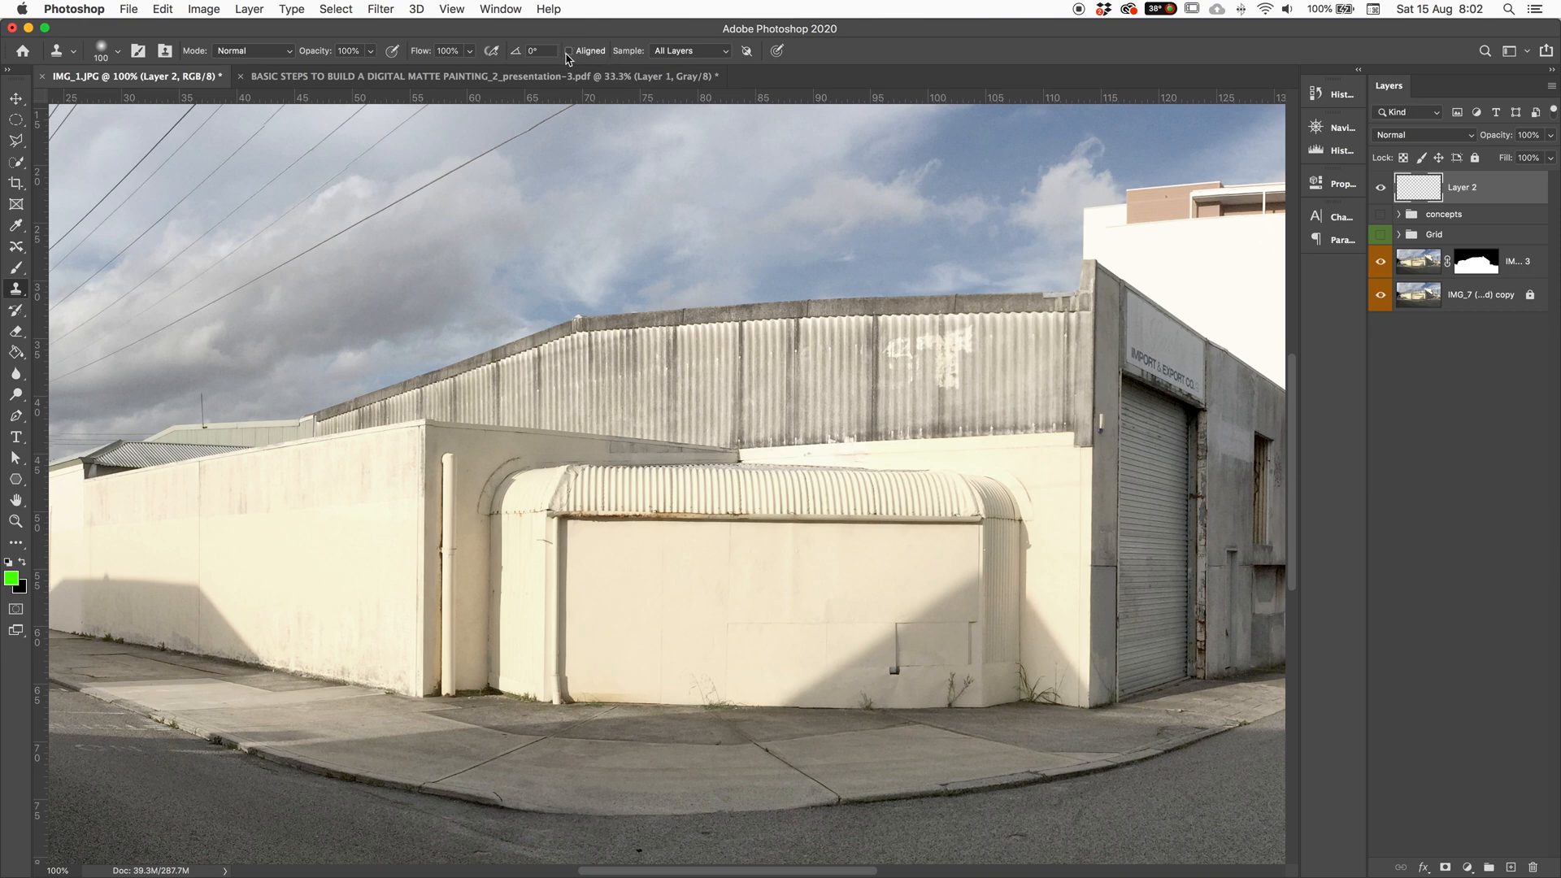
pyautogui.click(625, 624)
pyautogui.moveTo(753, 613)
pyautogui.mouseDown()
pyautogui.moveTo(656, 575)
pyautogui.moveTo(540, 614)
pyautogui.moveTo(552, 584)
pyautogui.moveTo(456, 606)
pyautogui.moveTo(596, 582)
pyautogui.moveTo(875, 603)
pyautogui.moveTo(943, 595)
pyautogui.moveTo(857, 586)
pyautogui.moveTo(983, 589)
pyautogui.mouseUp()
pyautogui.keyDown('alt'); pyautogui.click(291, 507); pyautogui.keyUp('alt')
pyautogui.moveTo(307, 488); pyautogui.dragTo(310, 448)
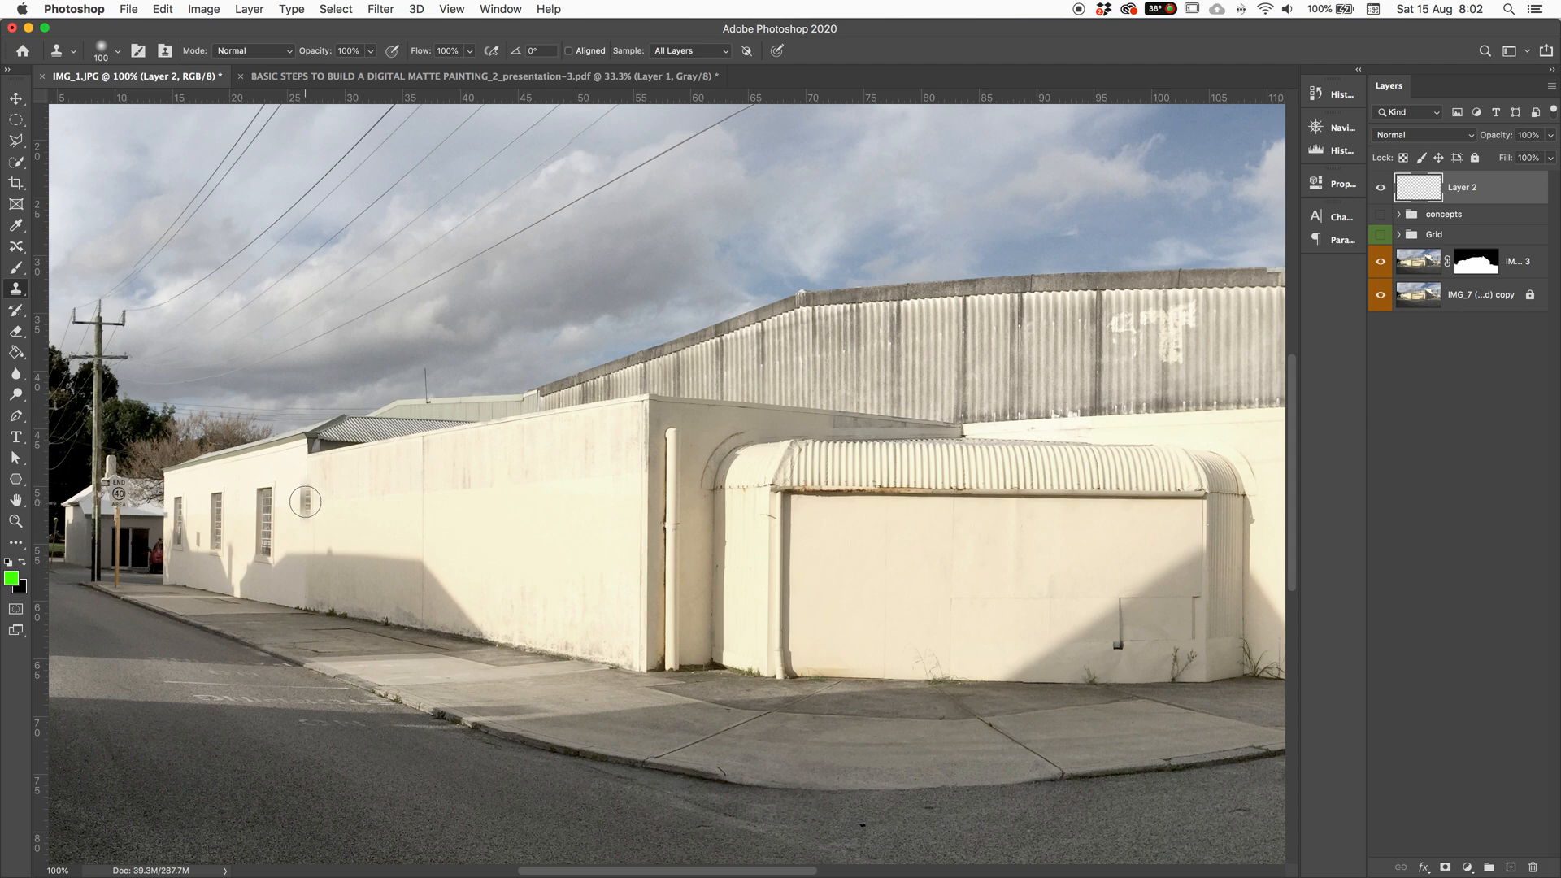
# Step: Zoom to 300% with the Clone Stamp and try stamping window strips, undoing them
pyautogui.click(17, 248)
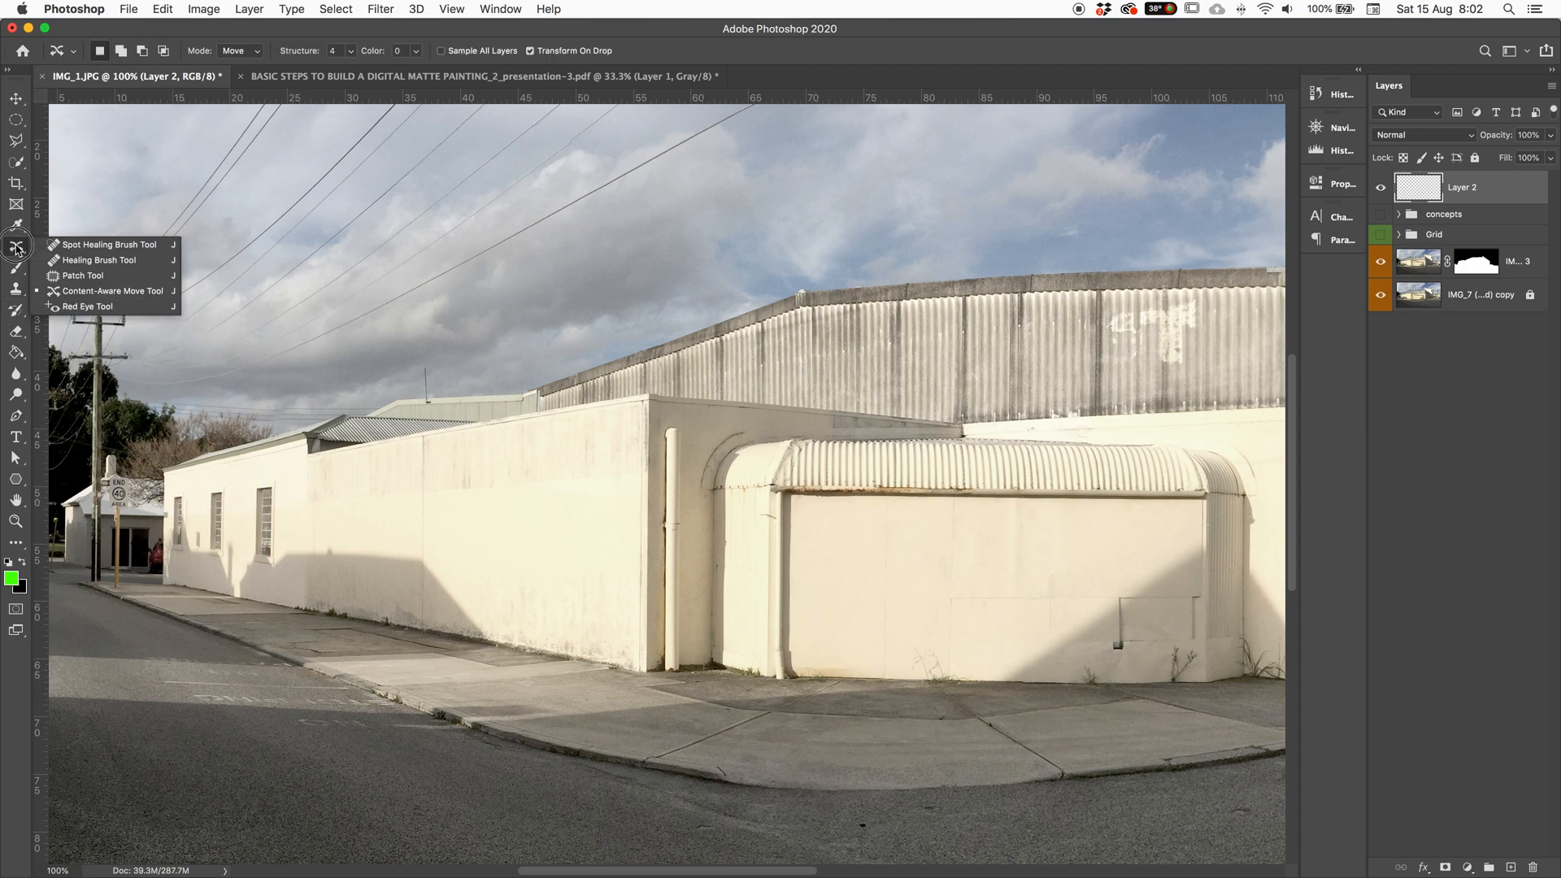
pyautogui.click(56, 290)
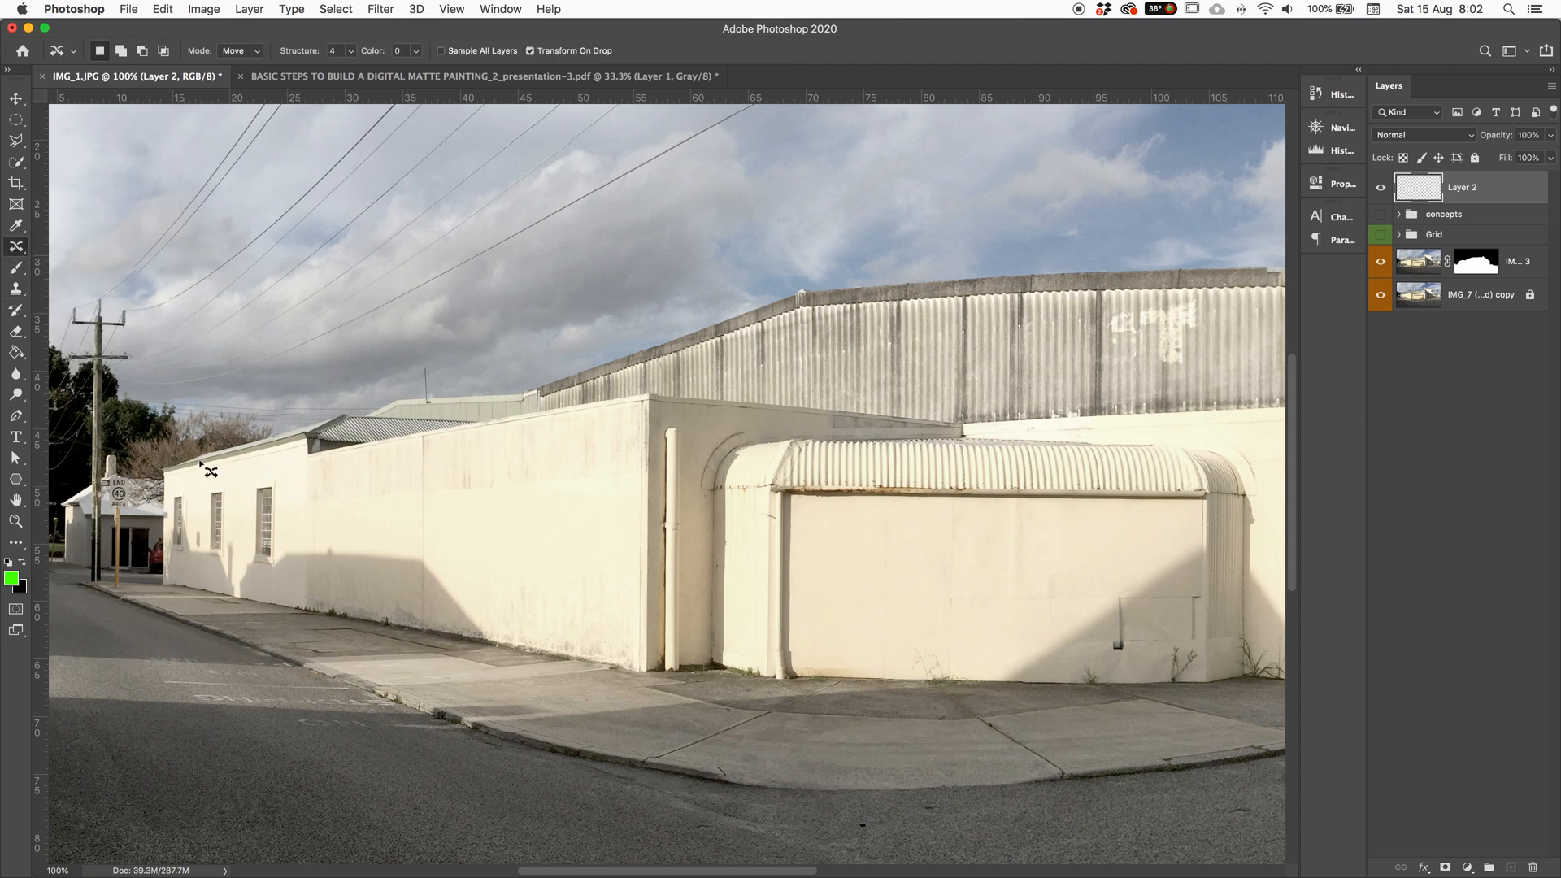
pyautogui.click(15, 289)
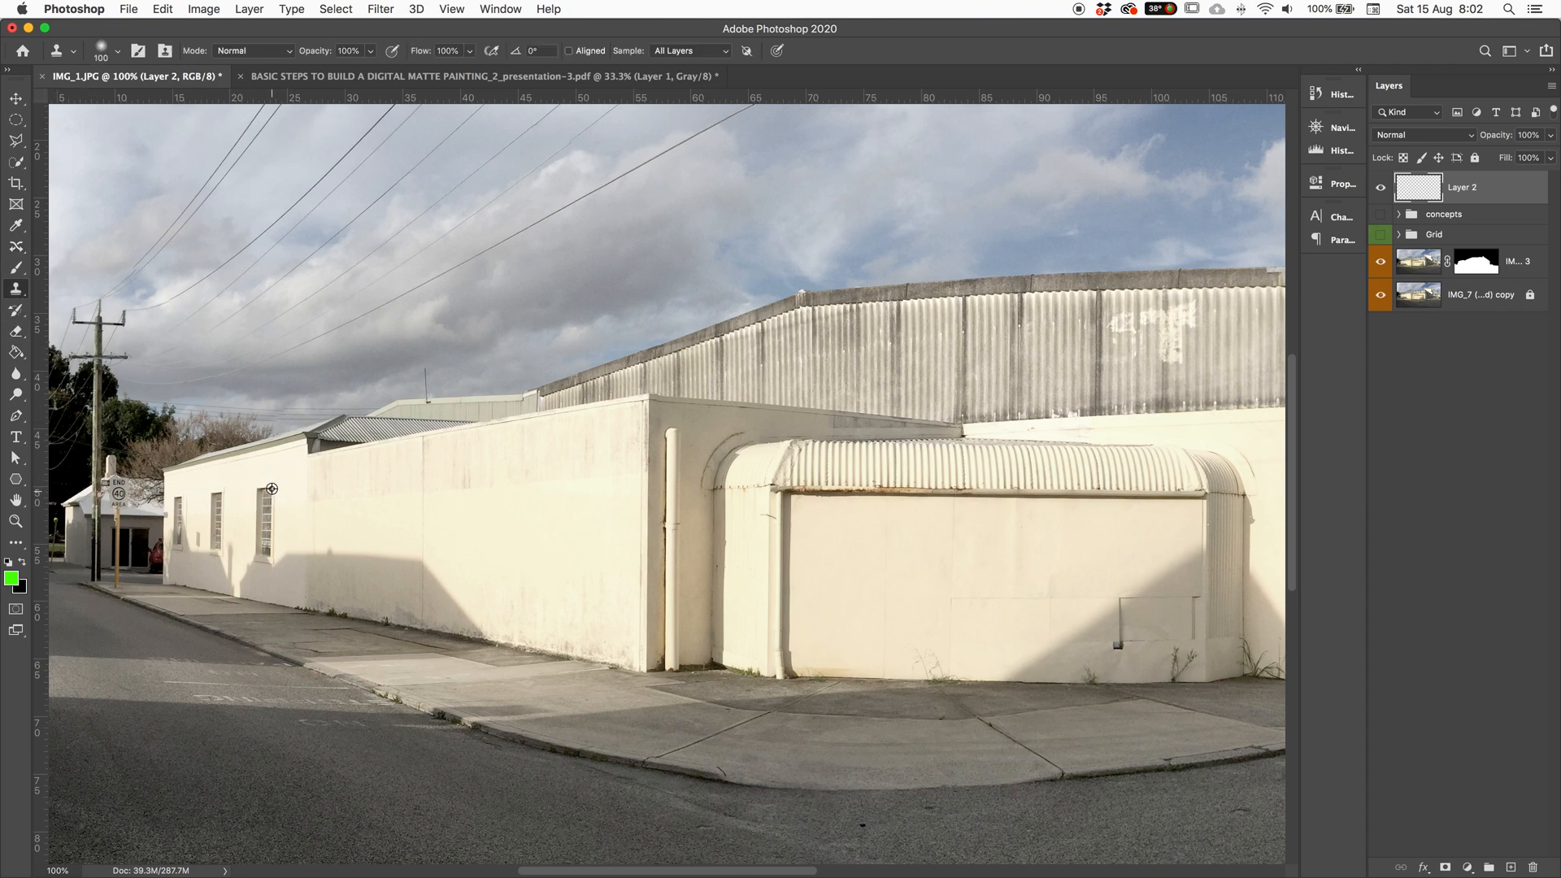
pyautogui.press('super+equal')
pyautogui.press('super+equal')
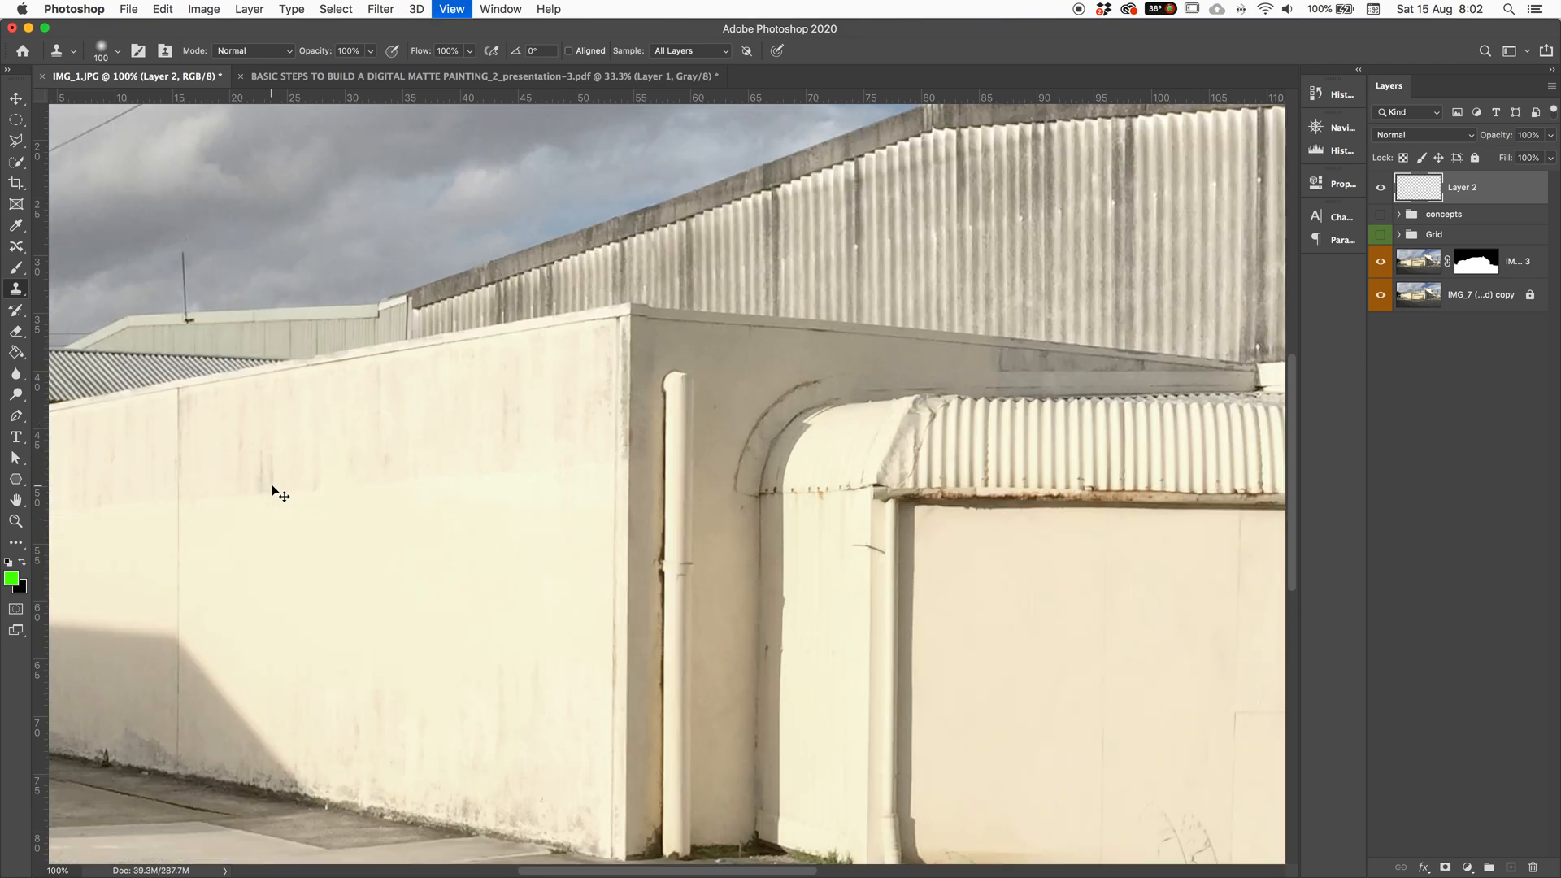
pyautogui.hscroll(-10, 771, 439)
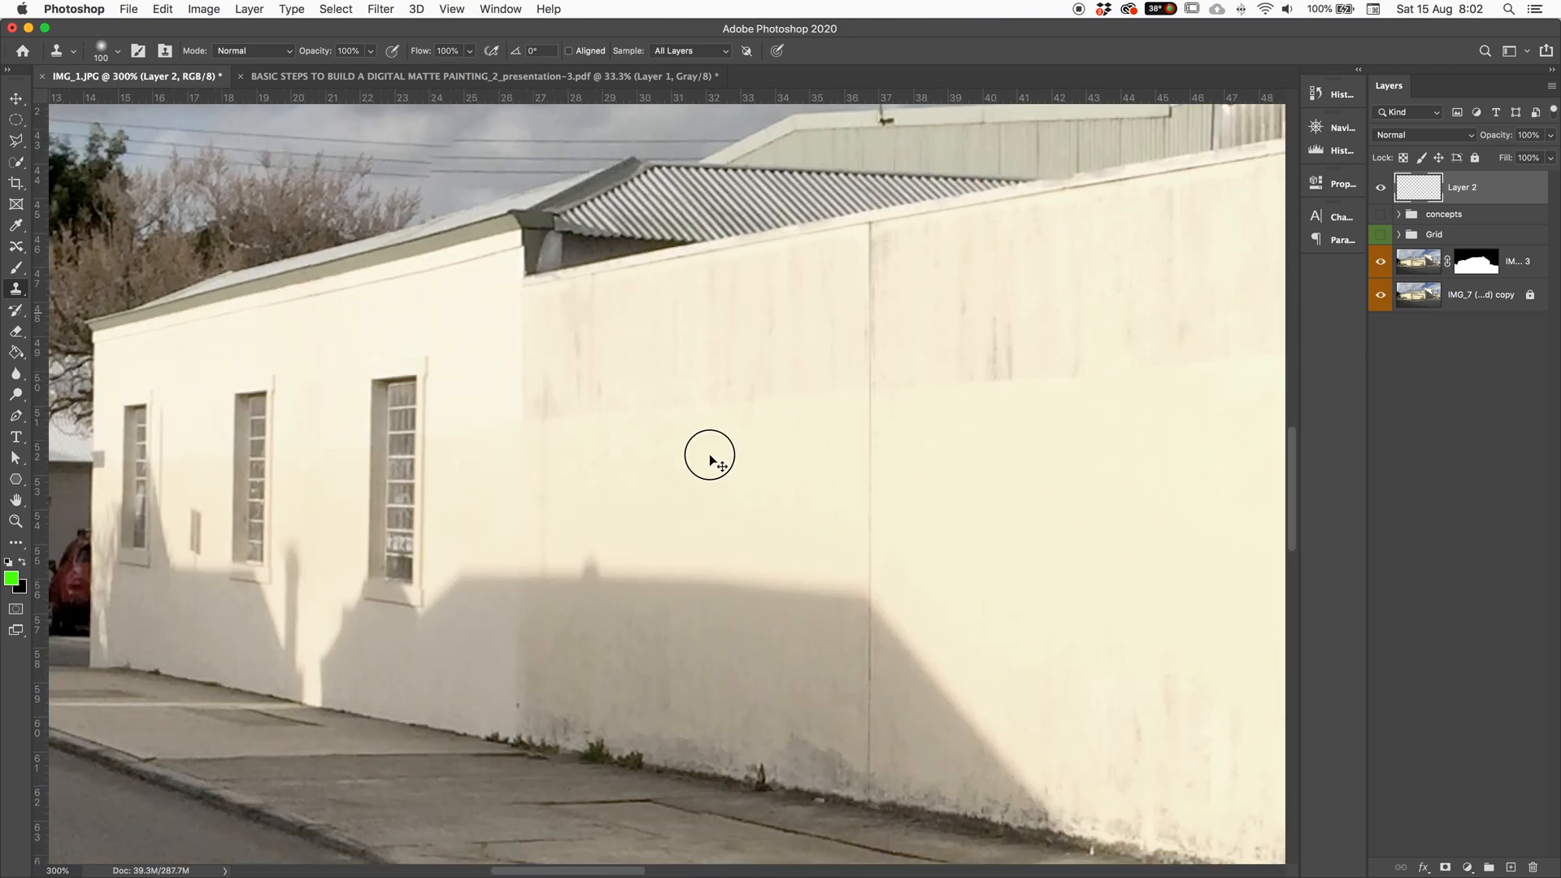
pyautogui.moveTo(708, 450); pyautogui.dragTo(560, 425)
pyautogui.press('super+z')
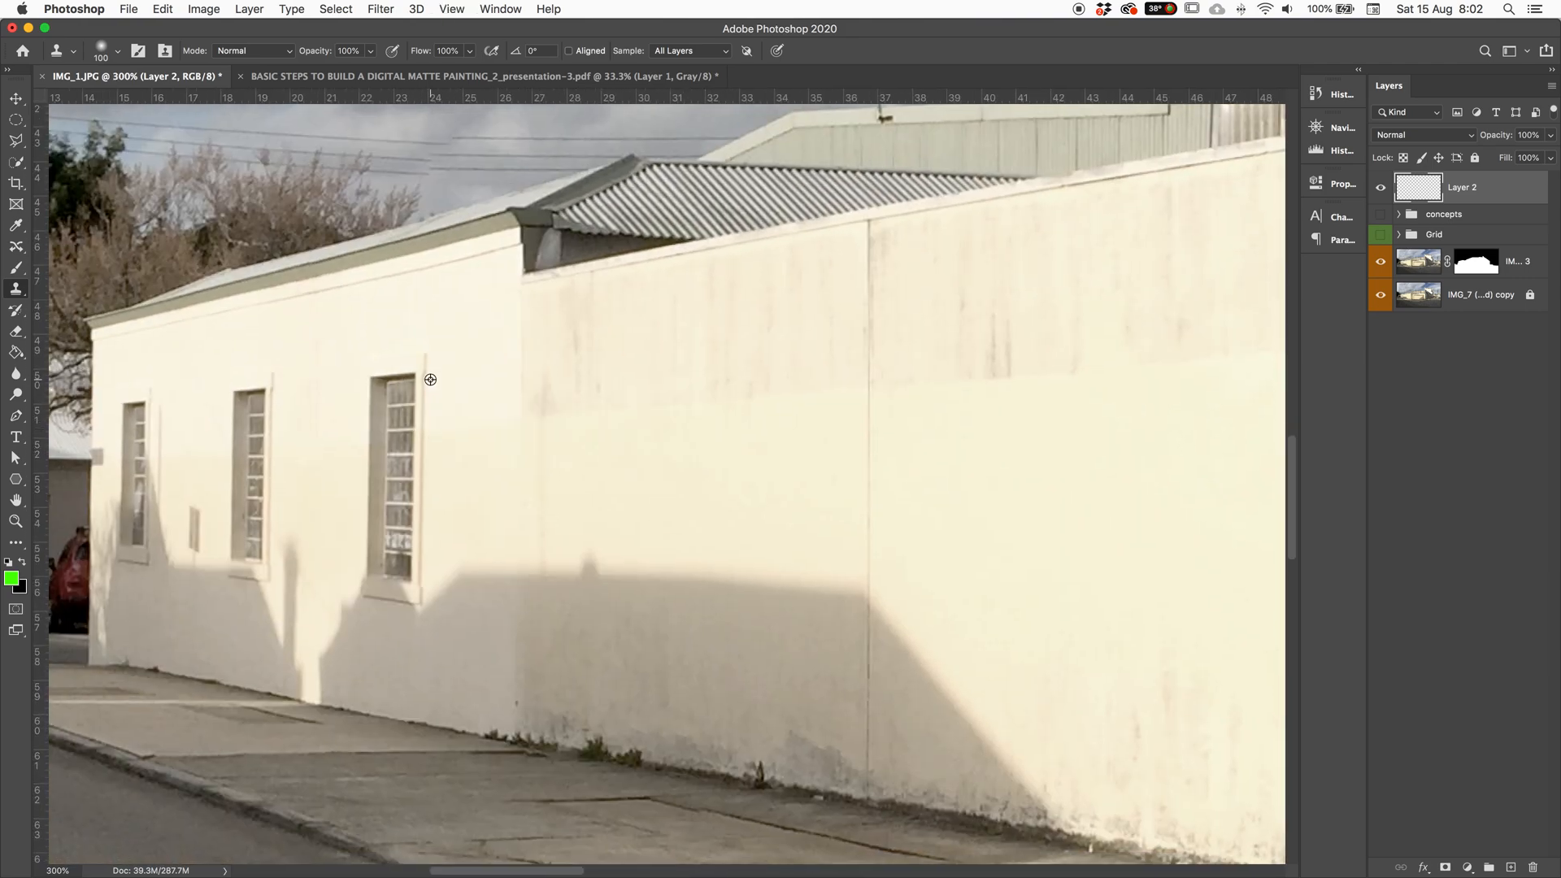
pyautogui.click(414, 373)
pyautogui.press('alt+super+z')
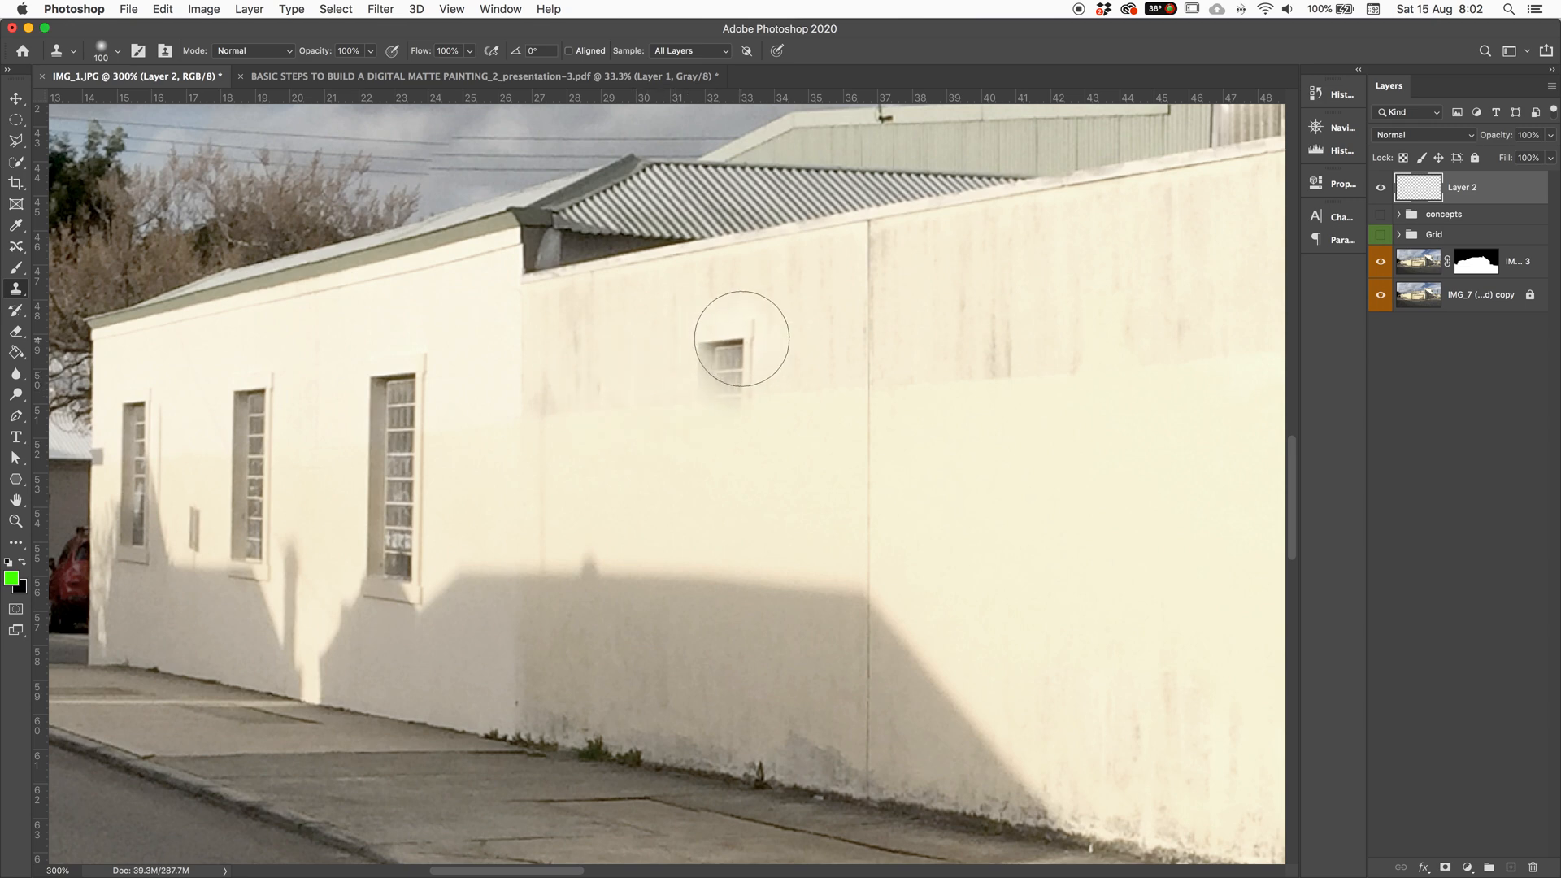
# Step: Resize the clone brush to window size and trial-clone a tall window, undoing misplaced copies
pyautogui.press(']')
pyautogui.press(']')
pyautogui.press(']')
pyautogui.press(']')
pyautogui.press(']')
pyautogui.press(']')
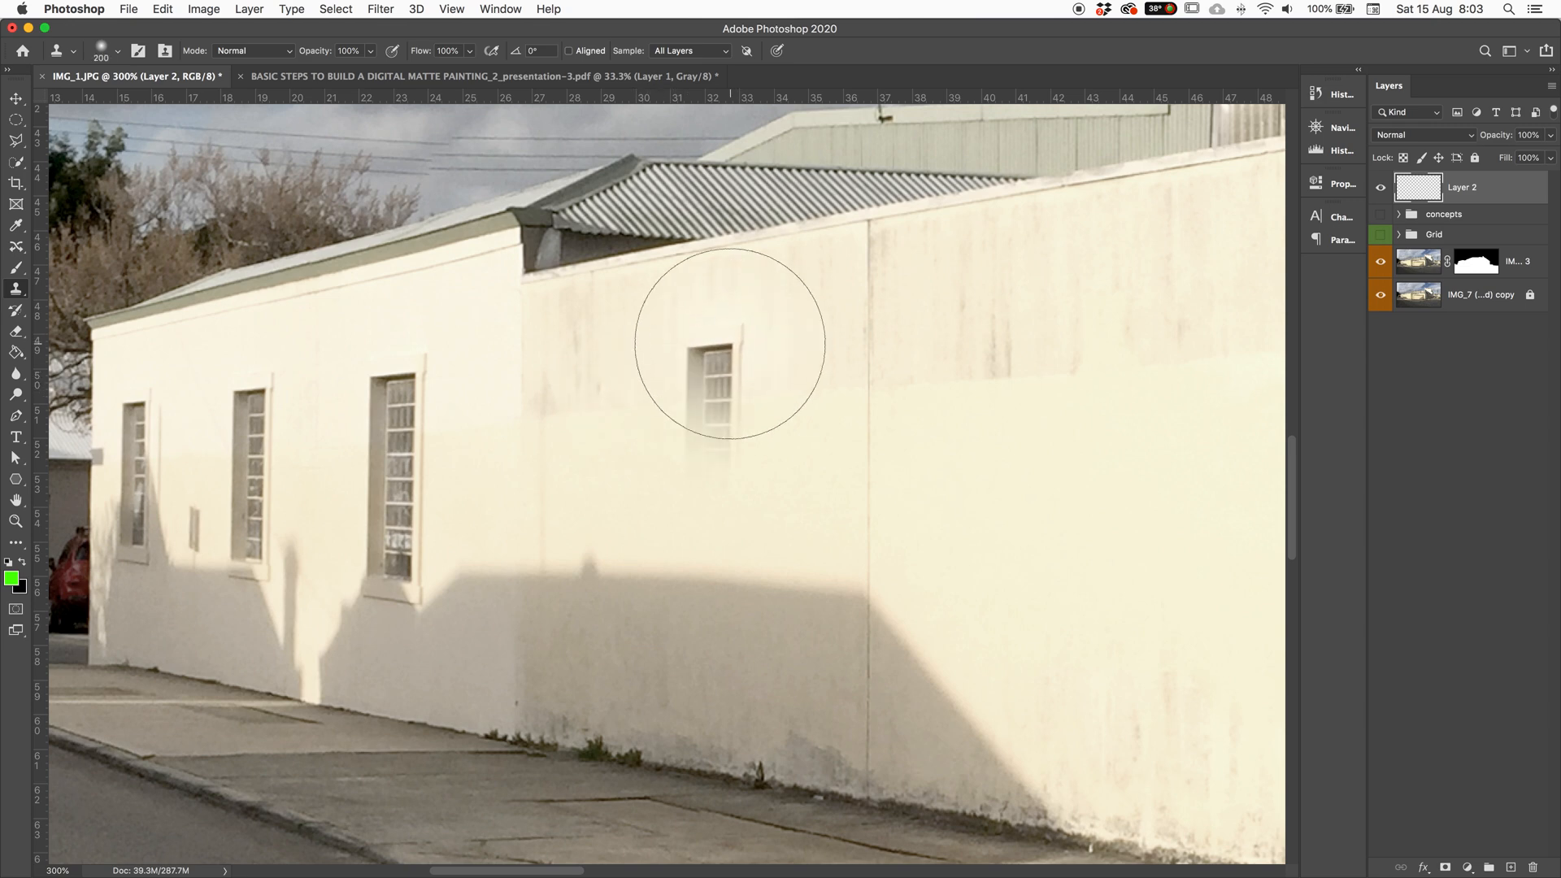
pyautogui.press(']')
pyautogui.press(']')
pyautogui.press('[')
pyautogui.press('[')
pyautogui.press('[')
pyautogui.press('[')
pyautogui.press('[')
pyautogui.press('[')
pyautogui.press('[')
pyautogui.press('[')
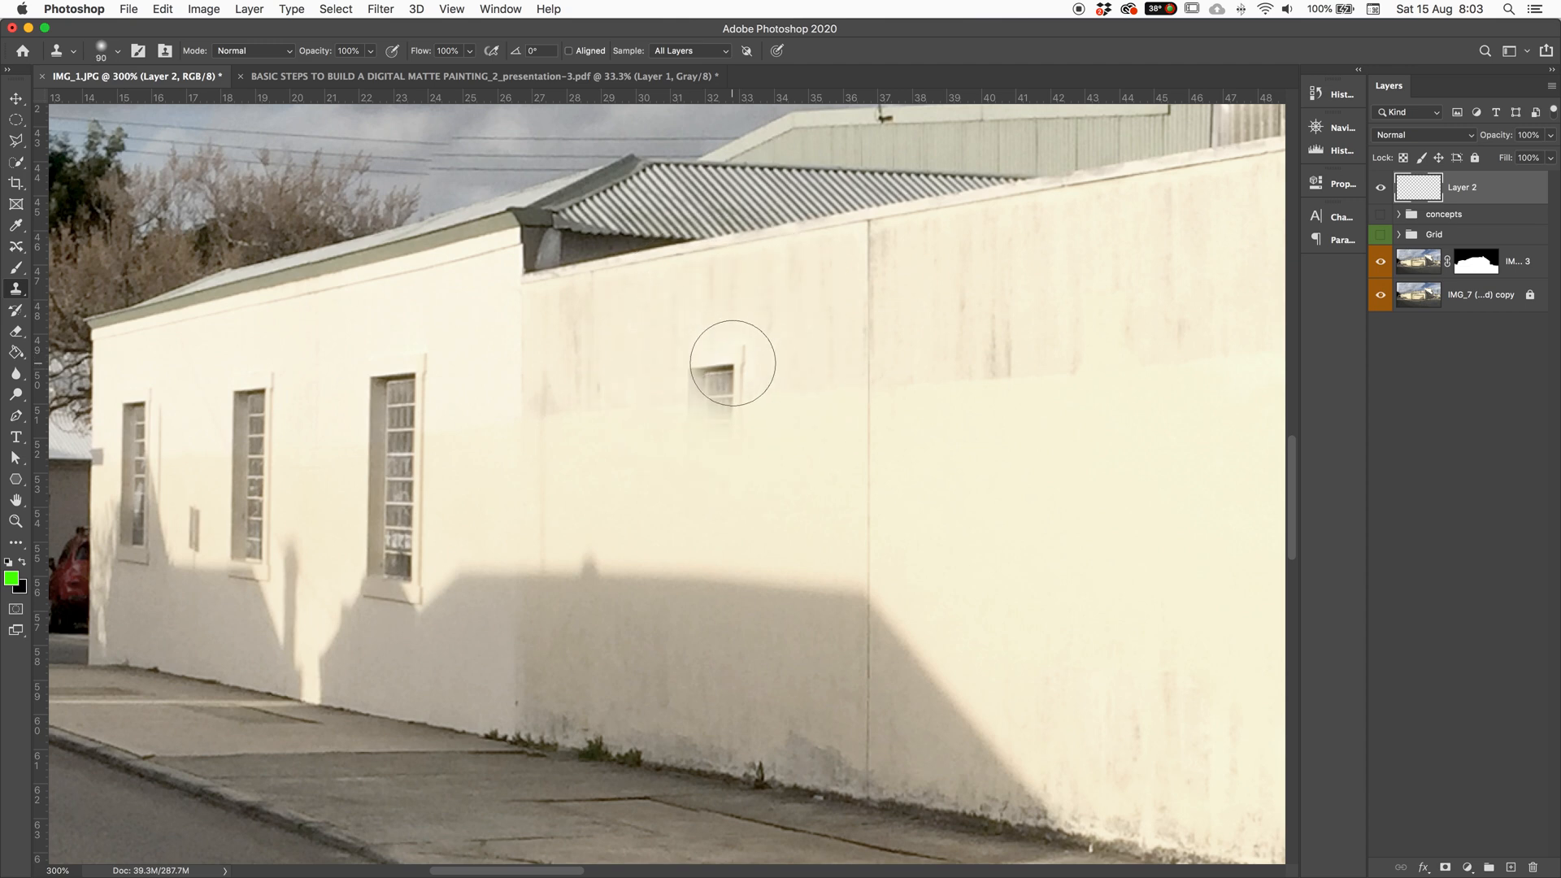
pyautogui.press(']')
pyautogui.moveTo(725, 343)
pyautogui.mouseDown()
pyautogui.moveTo(719, 576)
pyautogui.moveTo(730, 572)
pyautogui.moveTo(734, 409)
pyautogui.moveTo(709, 336)
pyautogui.moveTo(692, 365)
pyautogui.moveTo(688, 525)
pyautogui.moveTo(697, 581)
pyautogui.moveTo(753, 580)
pyautogui.moveTo(658, 665)
pyautogui.moveTo(658, 632)
pyautogui.moveTo(587, 732)
pyautogui.moveTo(590, 709)
pyautogui.moveTo(525, 722)
pyautogui.moveTo(575, 692)
pyautogui.moveTo(566, 679)
pyautogui.moveTo(481, 694)
pyautogui.moveTo(665, 692)
pyautogui.moveTo(782, 707)
pyautogui.mouseUp()
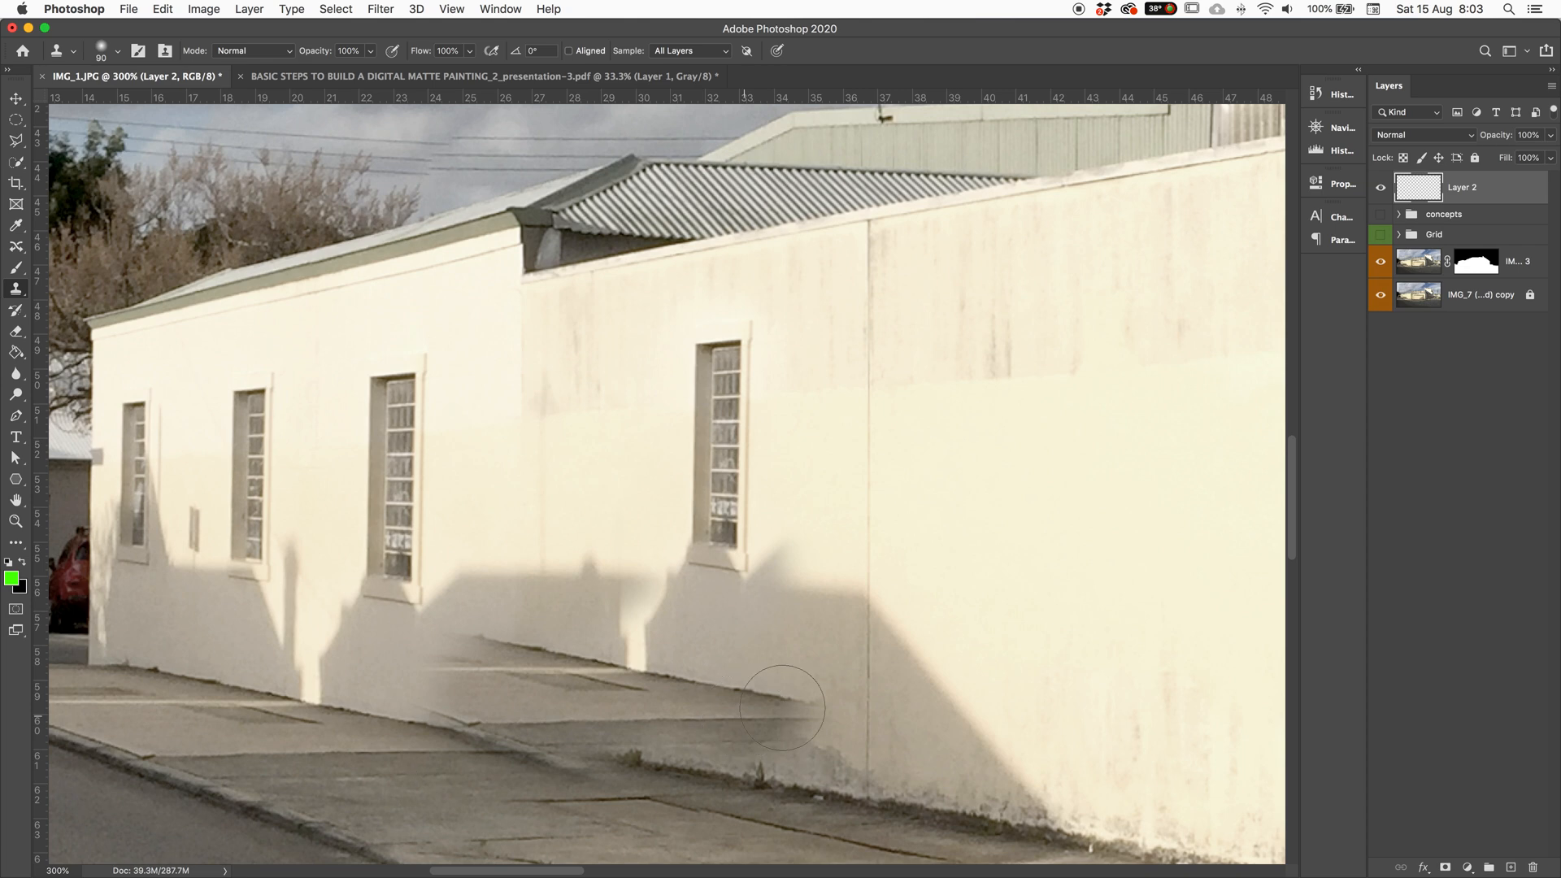
pyautogui.press('super+z')
pyautogui.press('super+z')
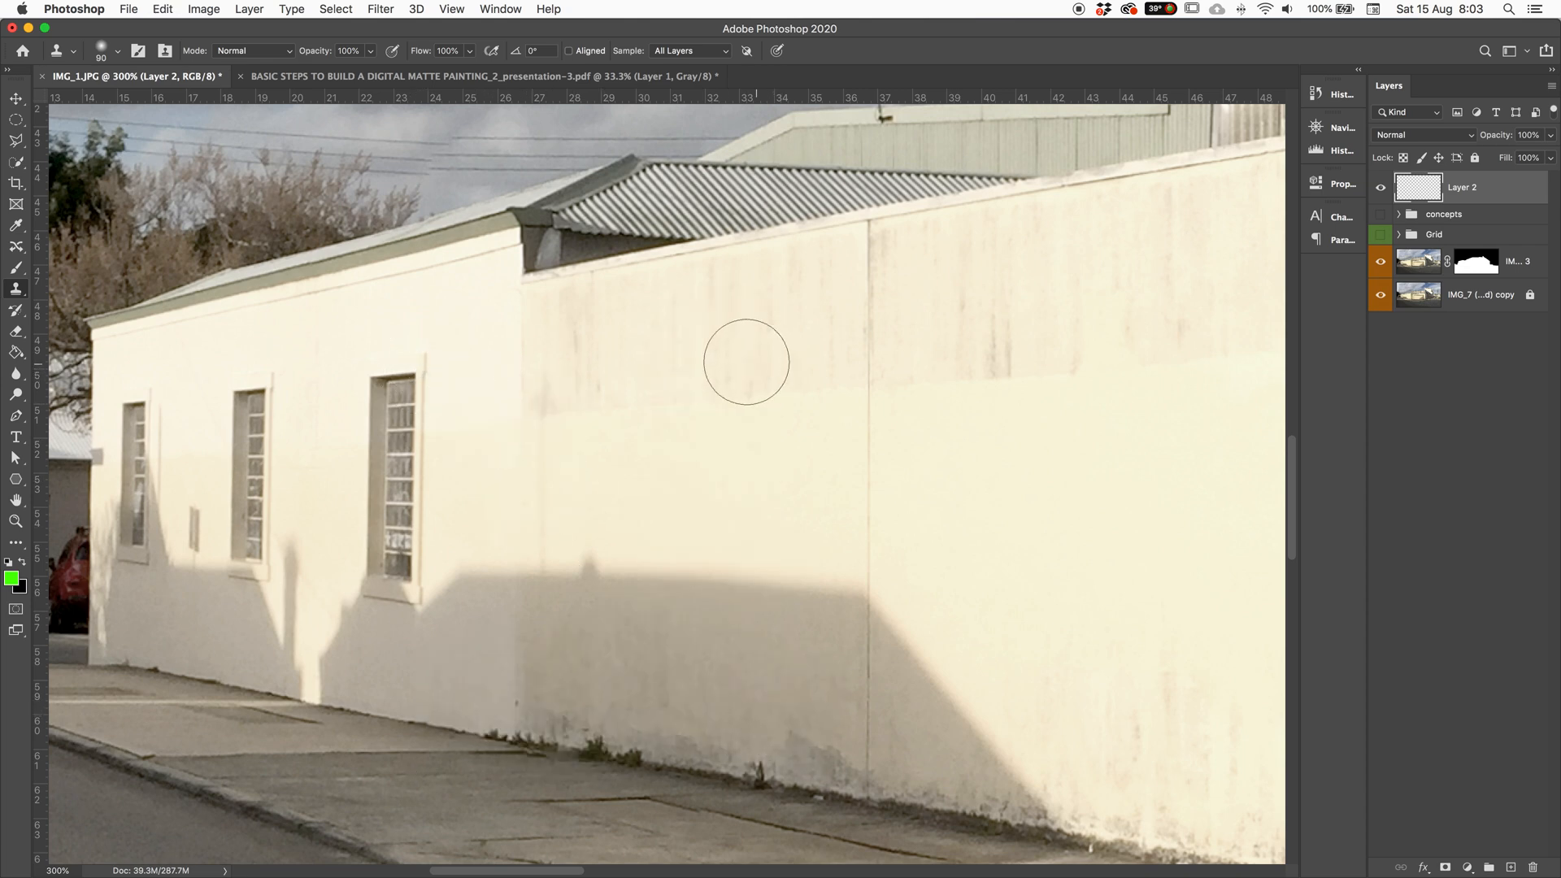
pyautogui.moveTo(686, 359)
pyautogui.mouseDown()
pyautogui.moveTo(717, 366)
pyautogui.moveTo(705, 489)
pyautogui.moveTo(701, 399)
pyautogui.moveTo(687, 461)
pyautogui.moveTo(721, 608)
pyautogui.mouseUp()
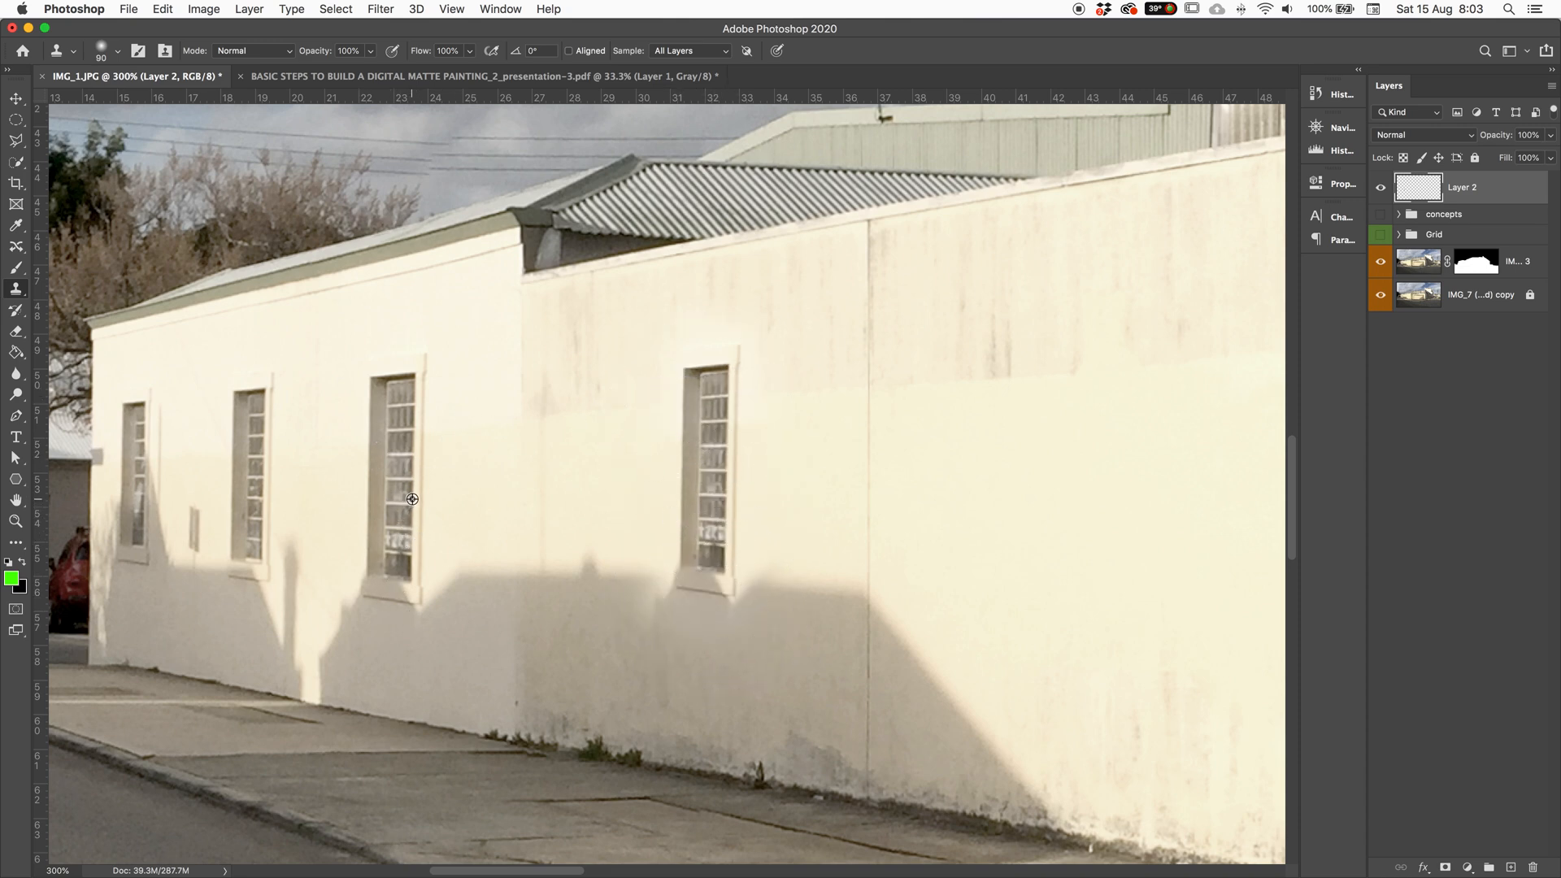
pyautogui.moveTo(735, 512)
pyautogui.mouseDown()
pyautogui.moveTo(721, 523)
pyautogui.moveTo(721, 637)
pyautogui.moveTo(694, 602)
pyautogui.moveTo(695, 495)
pyautogui.moveTo(715, 569)
pyautogui.mouseUp()
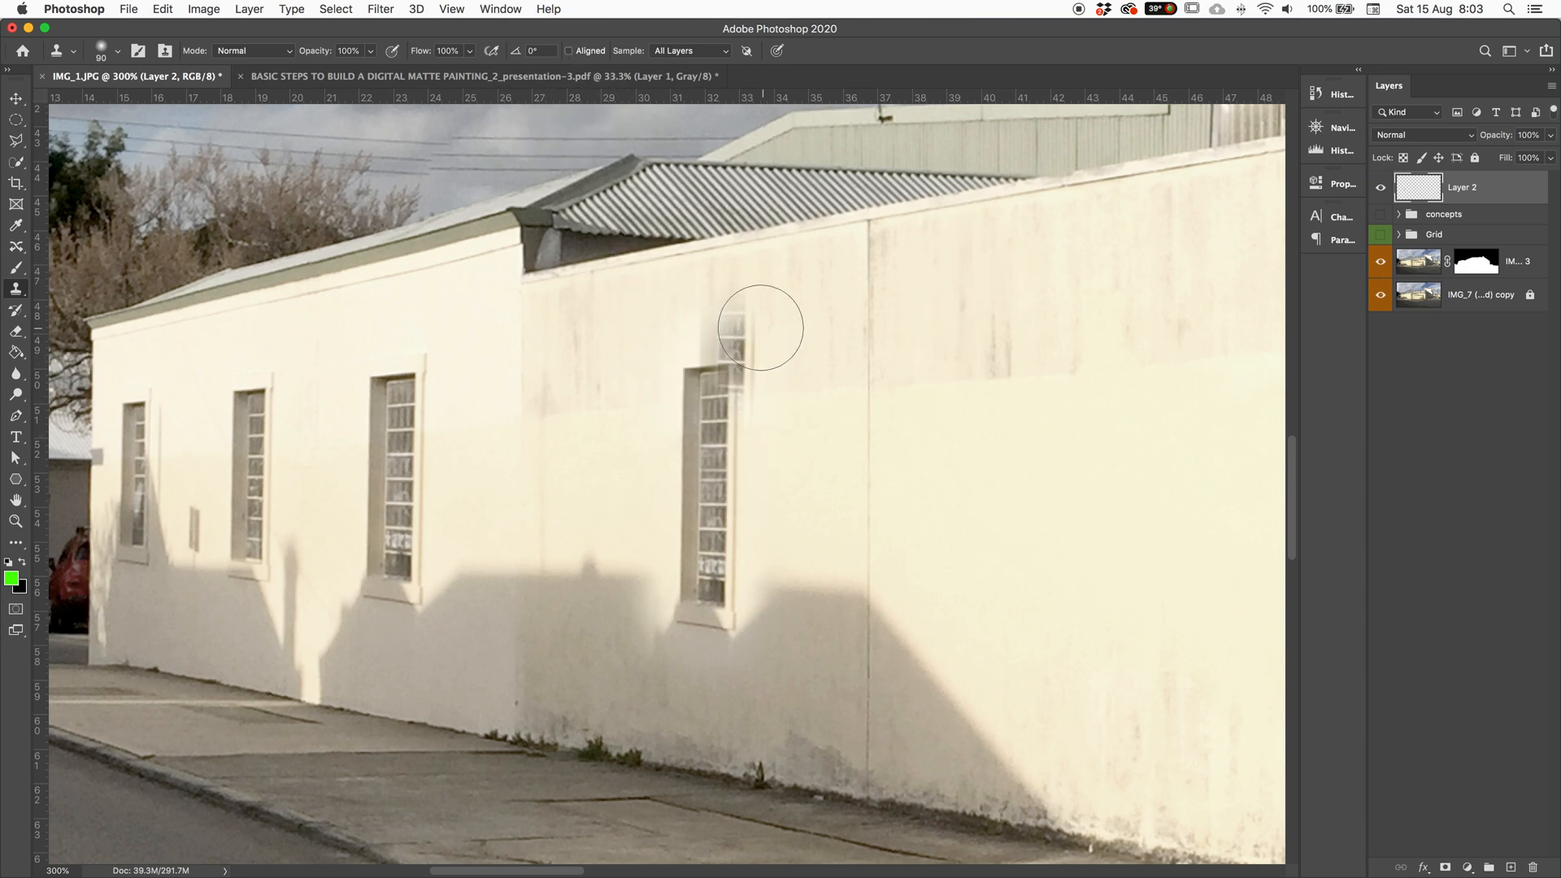
pyautogui.press('super+z')
pyautogui.press('super+z')
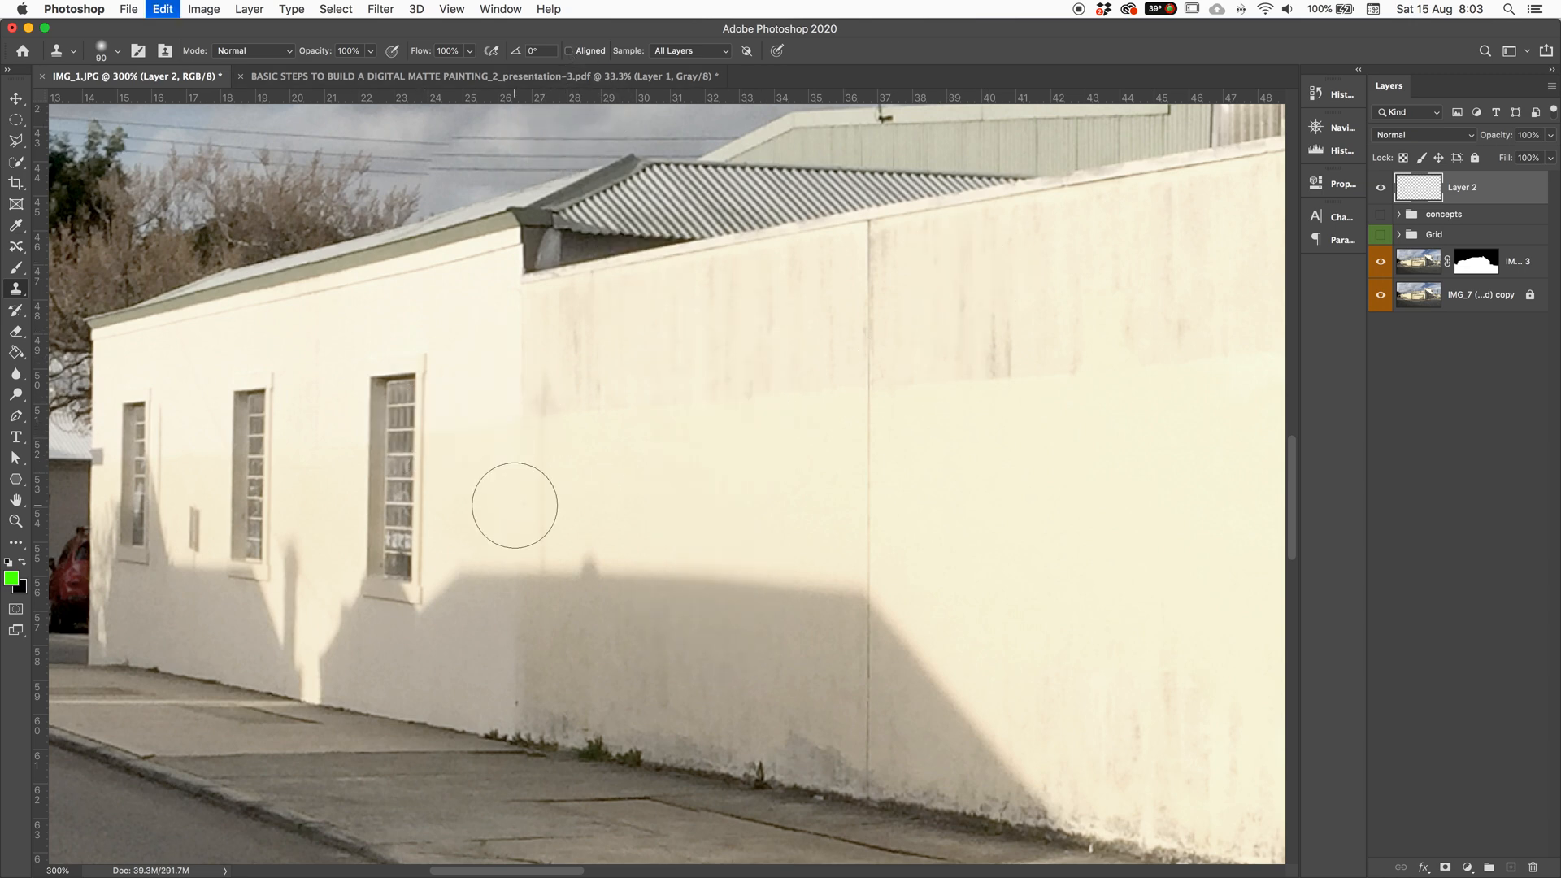
# Step: Clone several window copies along the long cream wall, then undo them all
pyautogui.keyDown('alt'); pyautogui.click(420, 375); pyautogui.keyUp('alt')
pyautogui.moveTo(724, 364)
pyautogui.mouseDown()
pyautogui.moveTo(668, 491)
pyautogui.moveTo(688, 447)
pyautogui.moveTo(702, 507)
pyautogui.moveTo(693, 620)
pyautogui.moveTo(679, 575)
pyautogui.moveTo(705, 603)
pyautogui.moveTo(716, 594)
pyautogui.moveTo(693, 354)
pyautogui.moveTo(695, 537)
pyautogui.mouseUp()
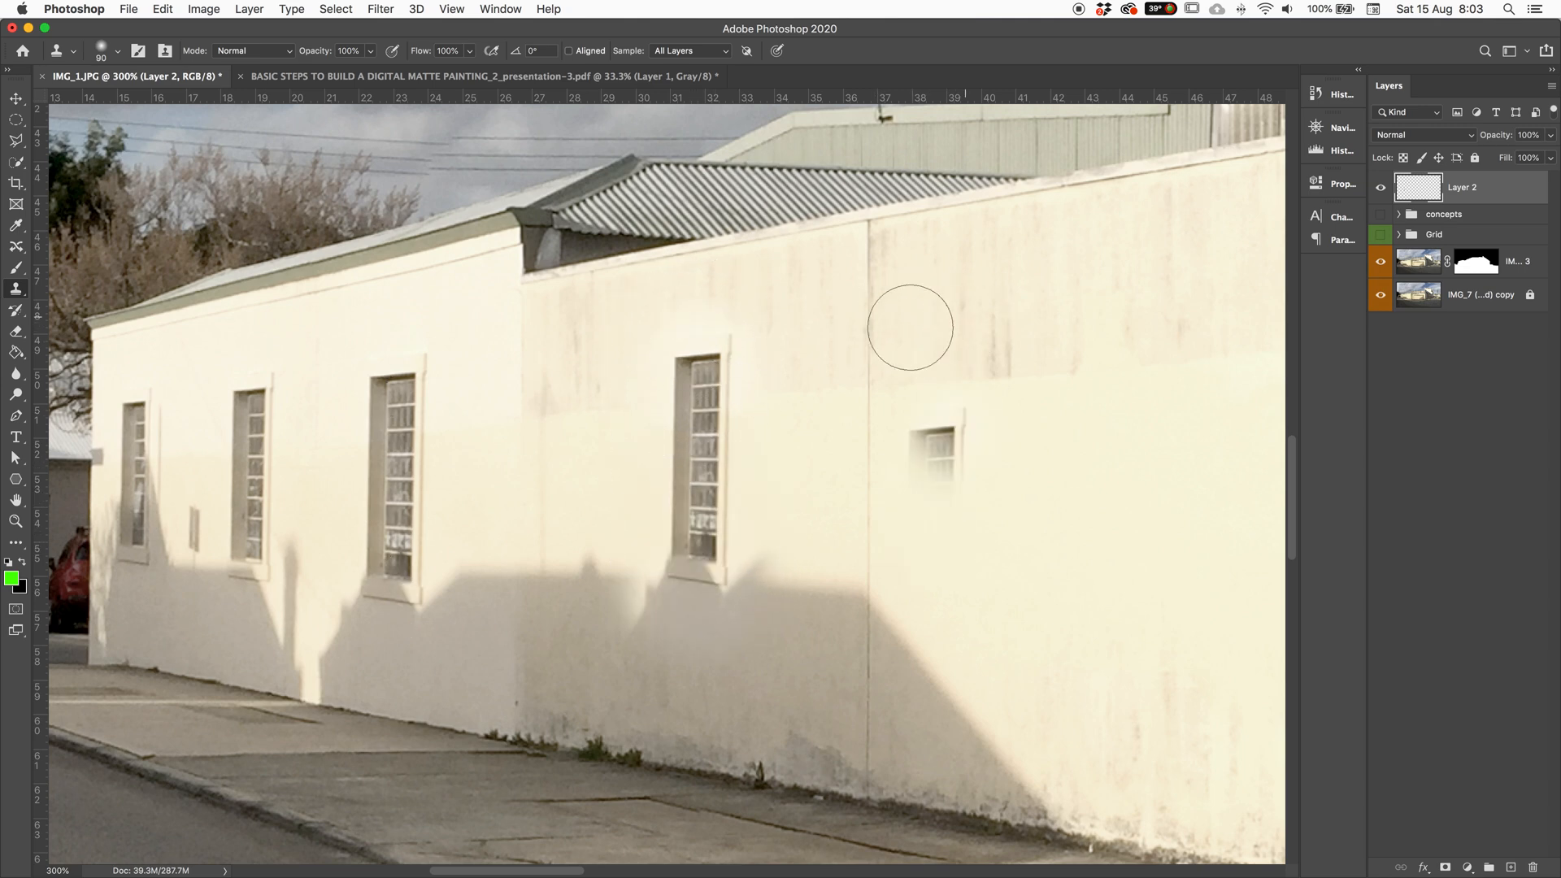
pyautogui.moveTo(1110, 232); pyautogui.dragTo(1073, 515)
pyautogui.moveTo(874, 292); pyautogui.dragTo(840, 544)
pyautogui.moveTo(529, 317); pyautogui.dragTo(517, 578)
pyautogui.moveTo(962, 289); pyautogui.dragTo(934, 523)
pyautogui.click(819, 428)
pyautogui.press('super+z')
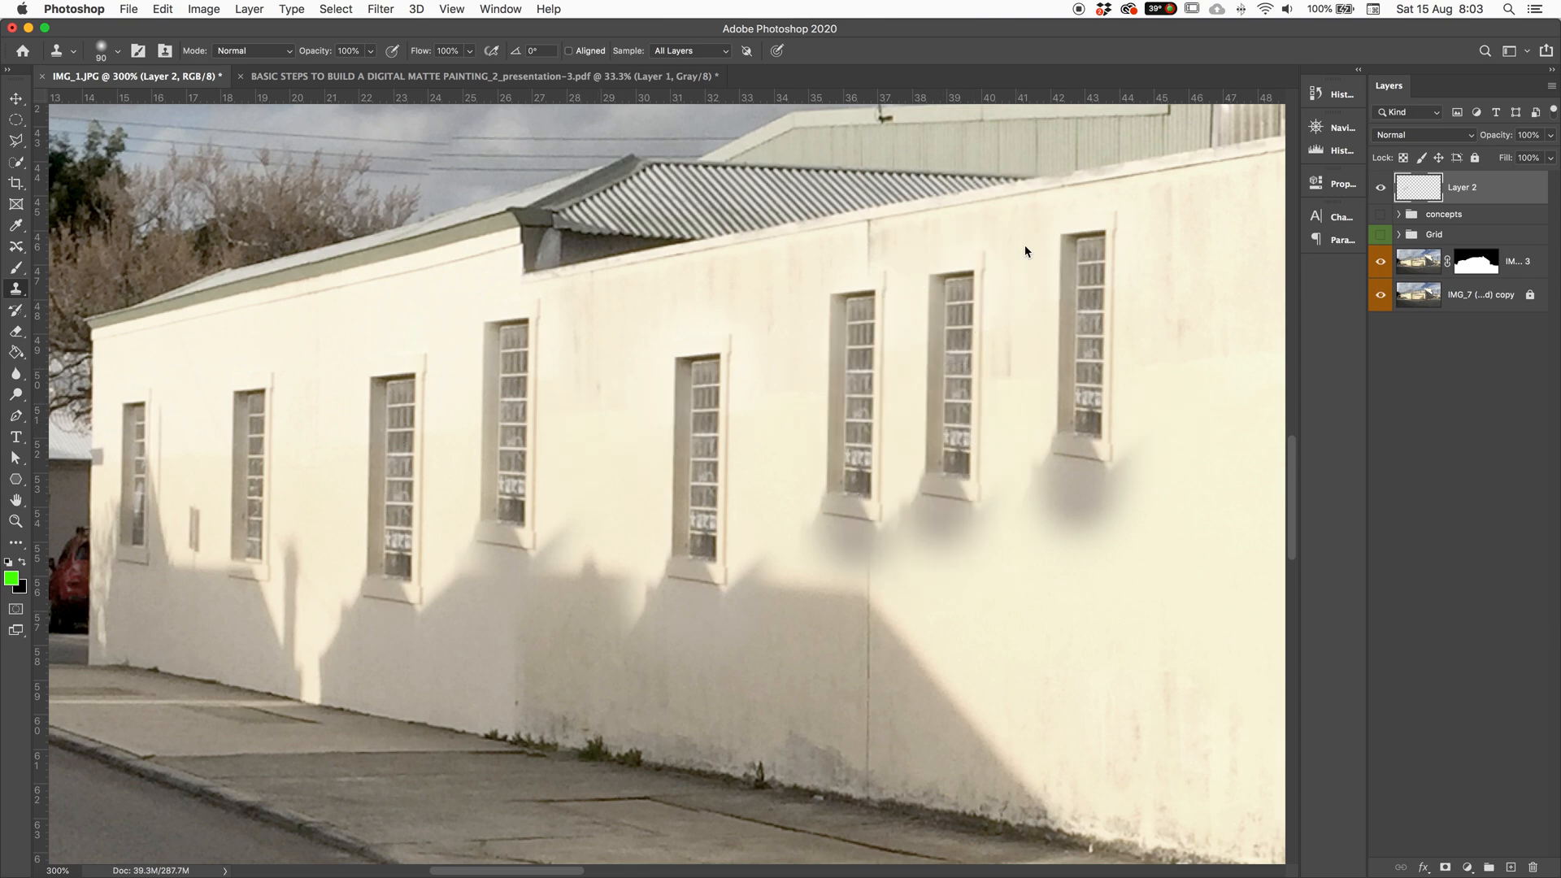
pyautogui.click(952, 368)
pyautogui.press('super+z')
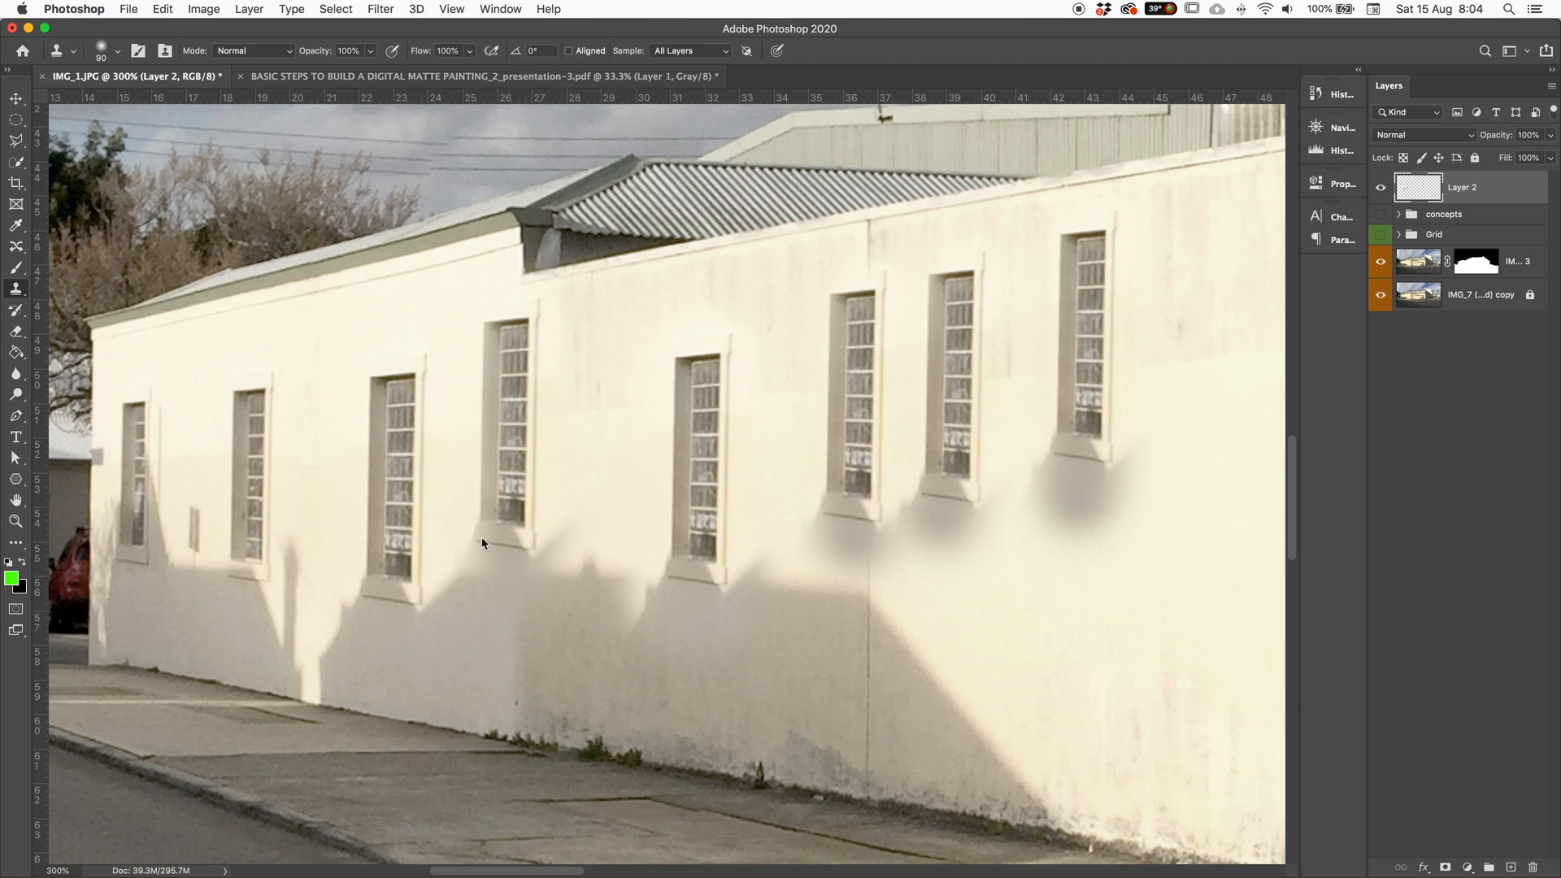
pyautogui.press('super+z')
pyautogui.press('super+z')
pyautogui.press('super+z')
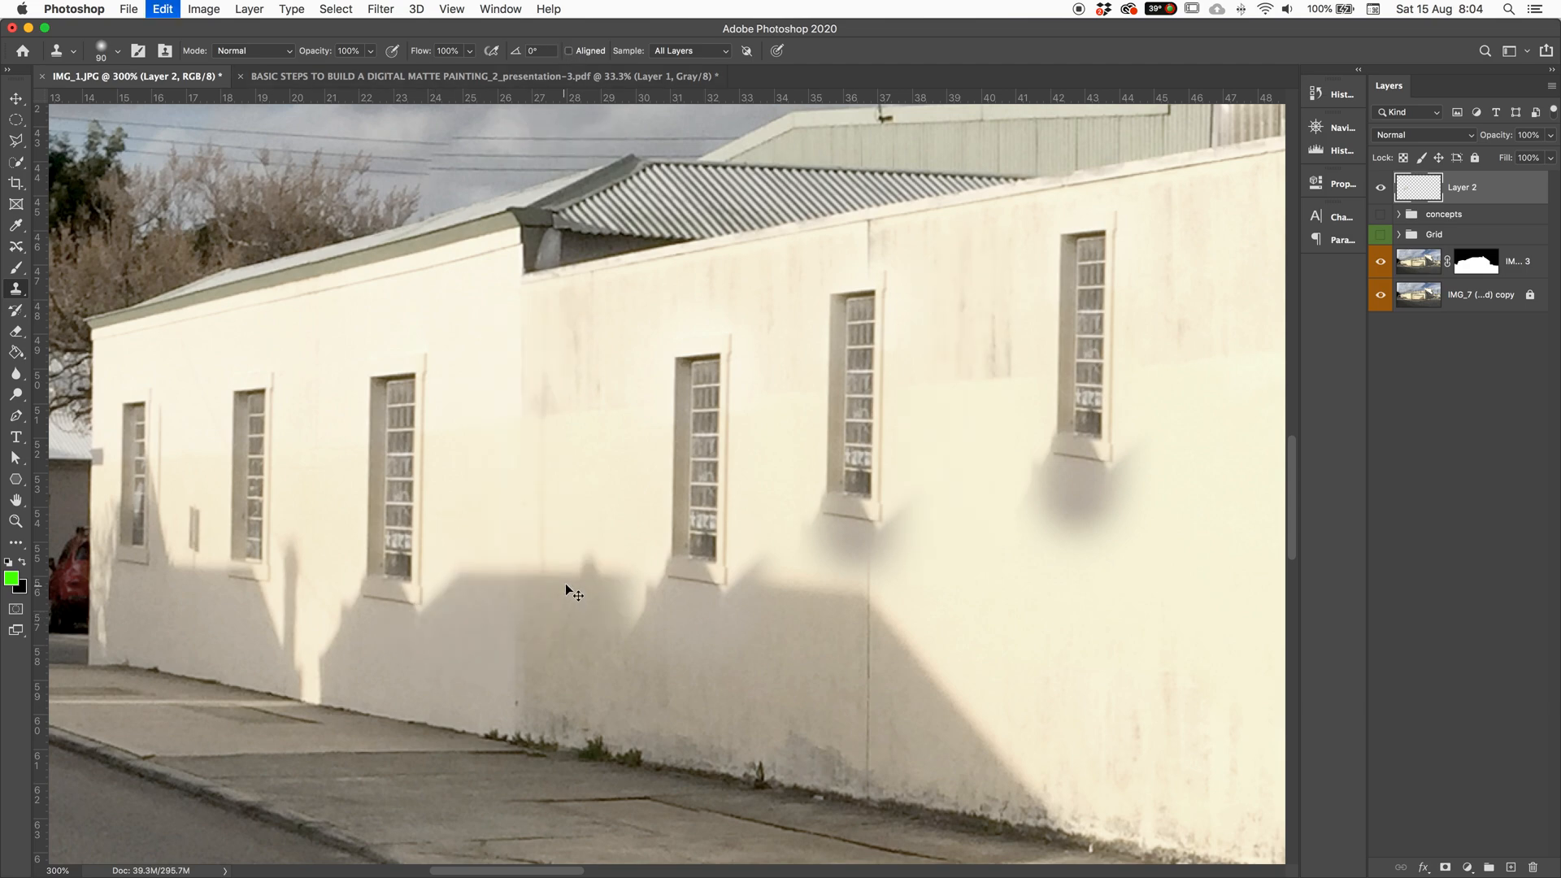
pyautogui.press('super+z')
pyautogui.press('super+z')
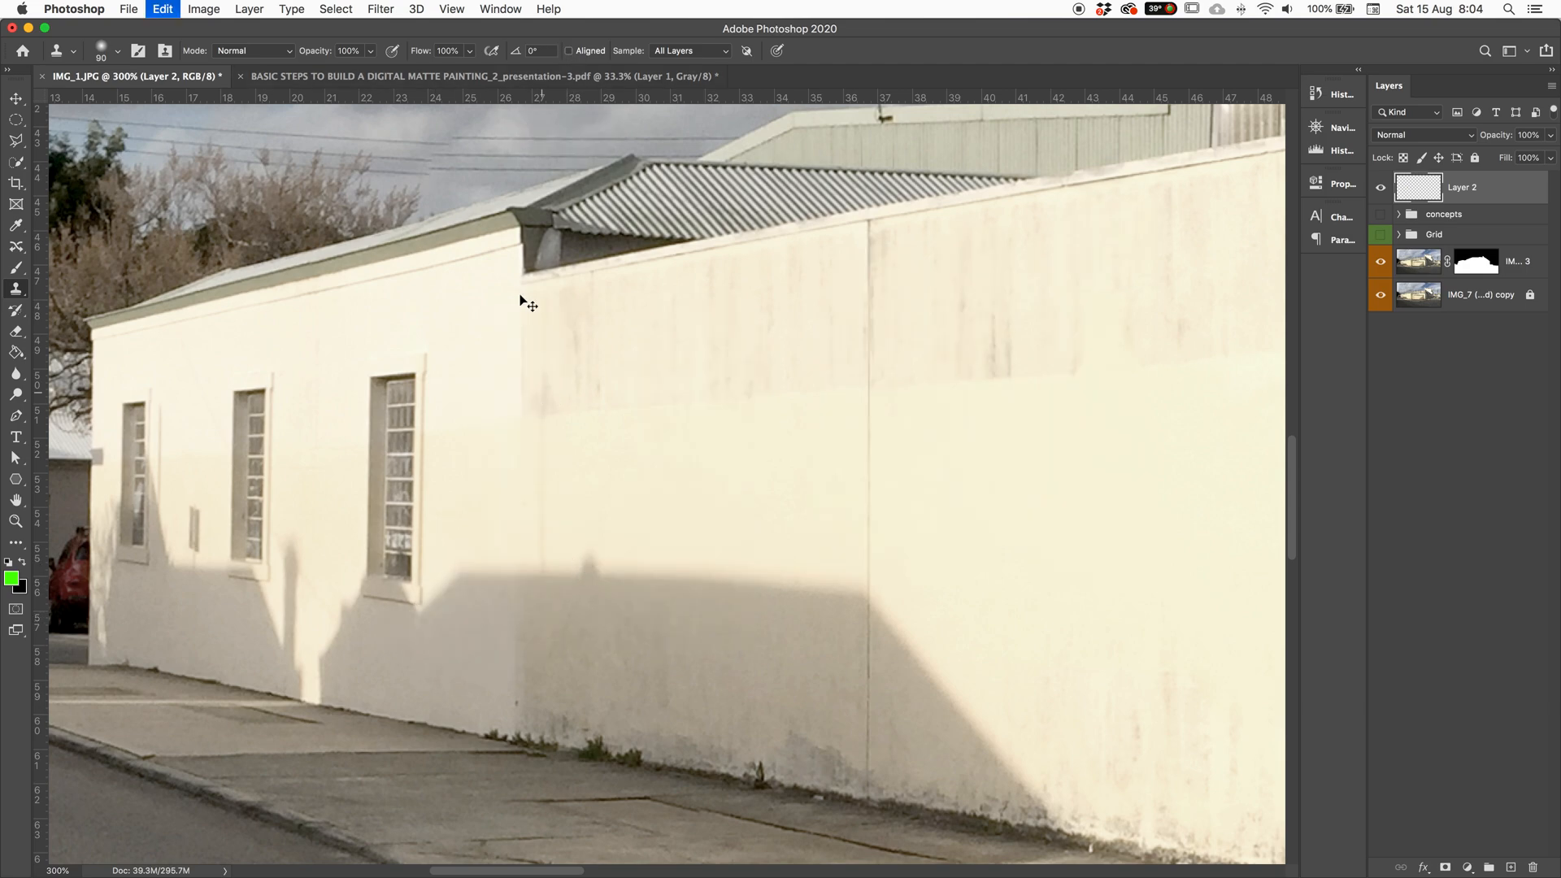
# Step: Turn on Aligned cloning and trial-clone wall and window areas, undoing stray patches
pyautogui.click(568, 50)
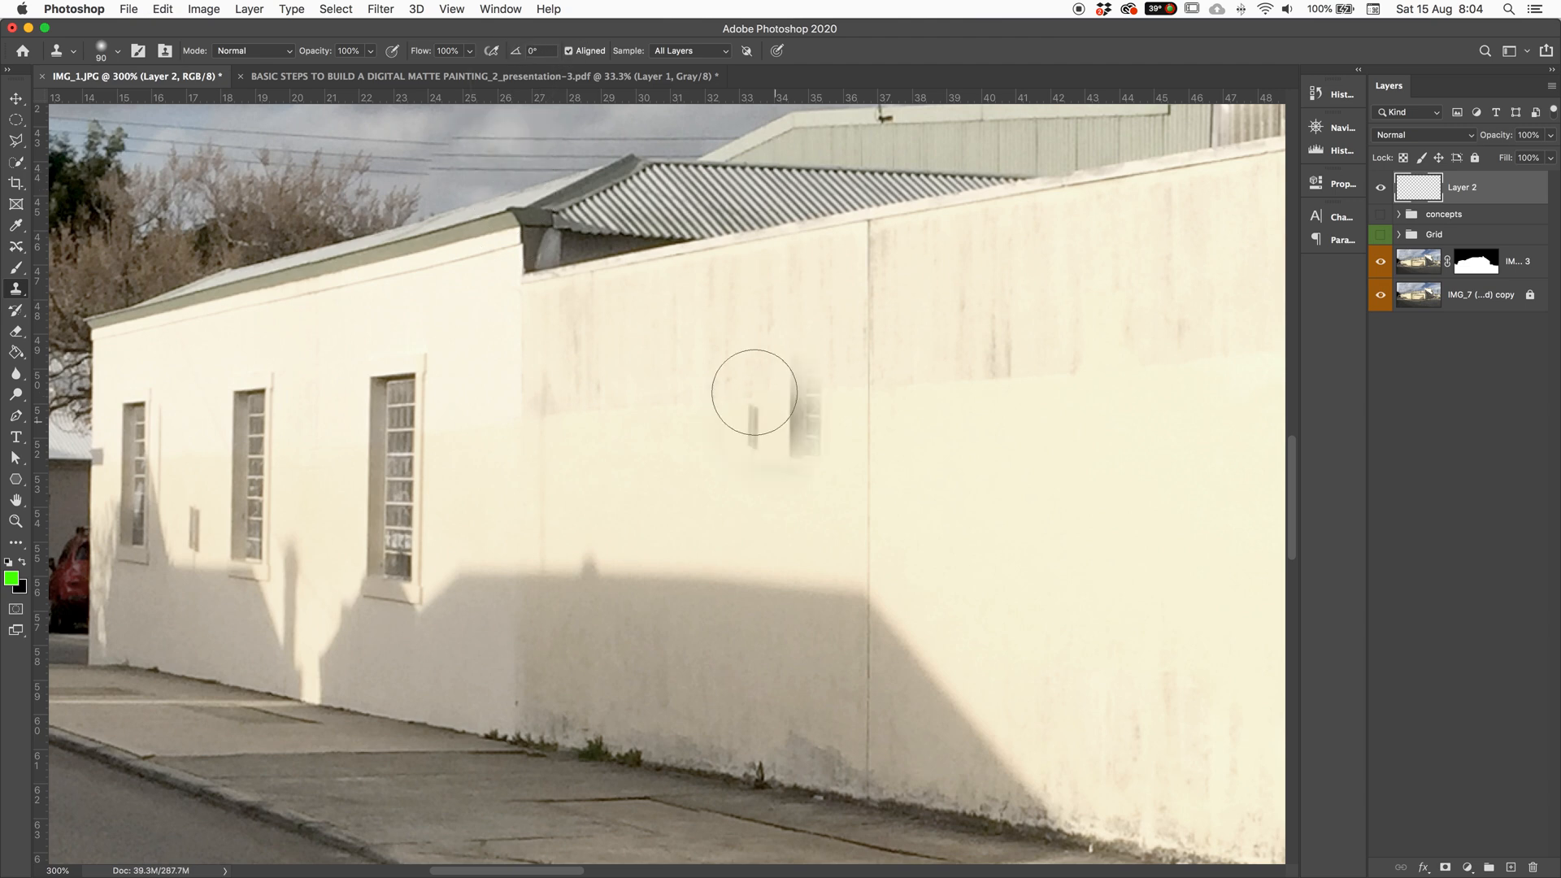
pyautogui.moveTo(805, 362); pyautogui.dragTo(805, 411)
pyautogui.press('super+z')
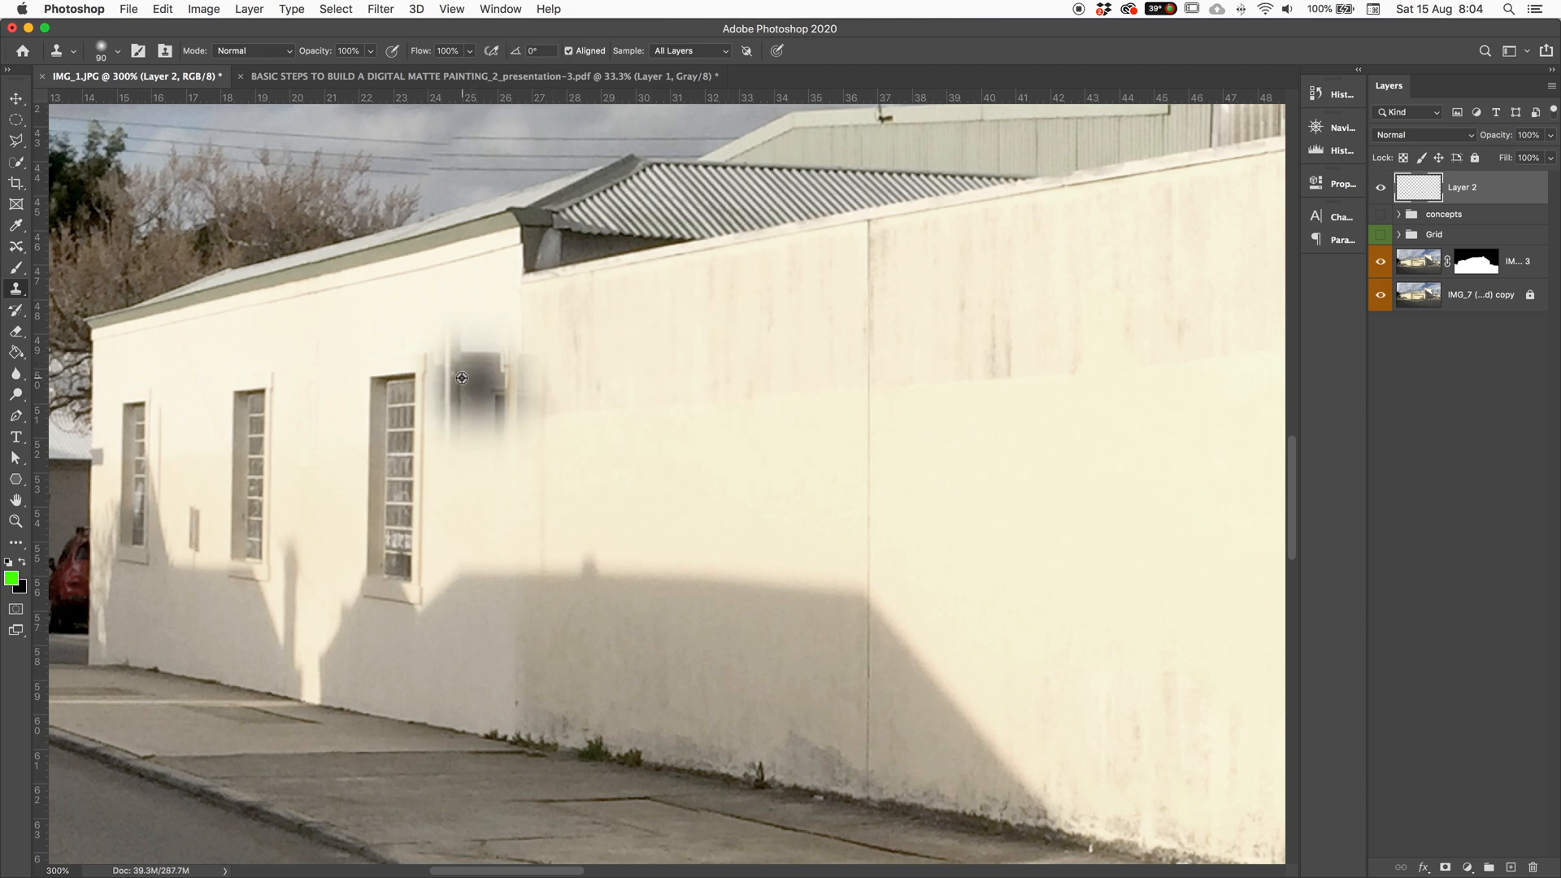
pyautogui.moveTo(651, 374)
pyautogui.mouseDown()
pyautogui.moveTo(709, 351)
pyautogui.moveTo(691, 407)
pyautogui.moveTo(687, 610)
pyautogui.moveTo(662, 359)
pyautogui.moveTo(683, 361)
pyautogui.mouseUp()
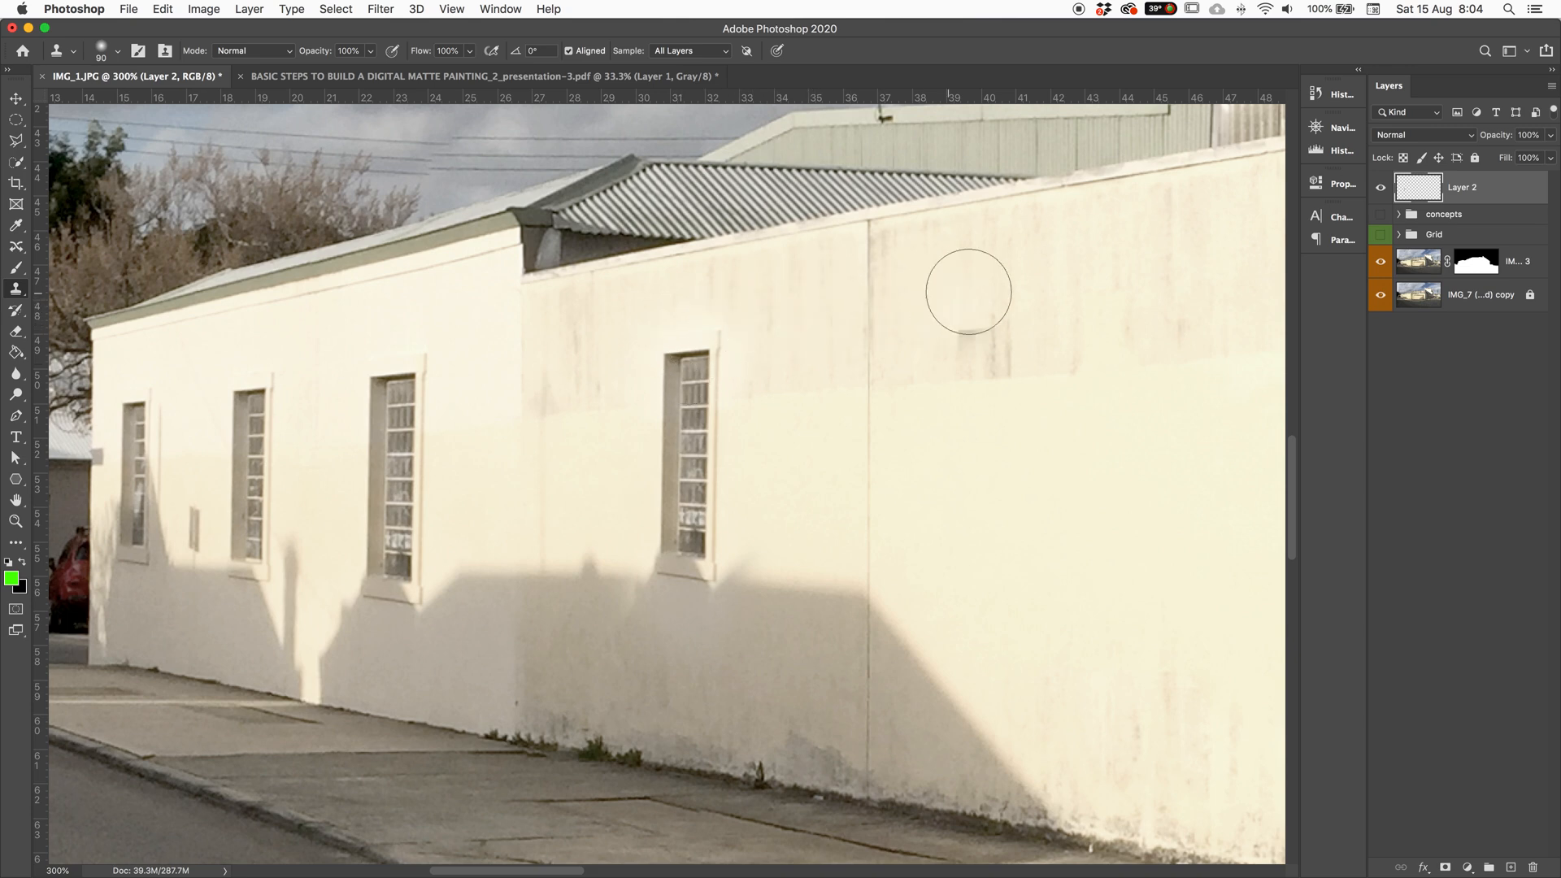
pyautogui.moveTo(480, 643)
pyautogui.mouseDown()
pyautogui.moveTo(448, 662)
pyautogui.moveTo(480, 645)
pyautogui.moveTo(523, 652)
pyautogui.moveTo(488, 673)
pyautogui.moveTo(679, 715)
pyautogui.moveTo(523, 662)
pyautogui.moveTo(429, 710)
pyautogui.moveTo(917, 725)
pyautogui.moveTo(650, 772)
pyautogui.moveTo(781, 638)
pyautogui.mouseUp()
pyautogui.moveTo(578, 562)
pyautogui.mouseDown()
pyautogui.moveTo(437, 534)
pyautogui.moveTo(620, 411)
pyautogui.moveTo(602, 375)
pyautogui.mouseUp()
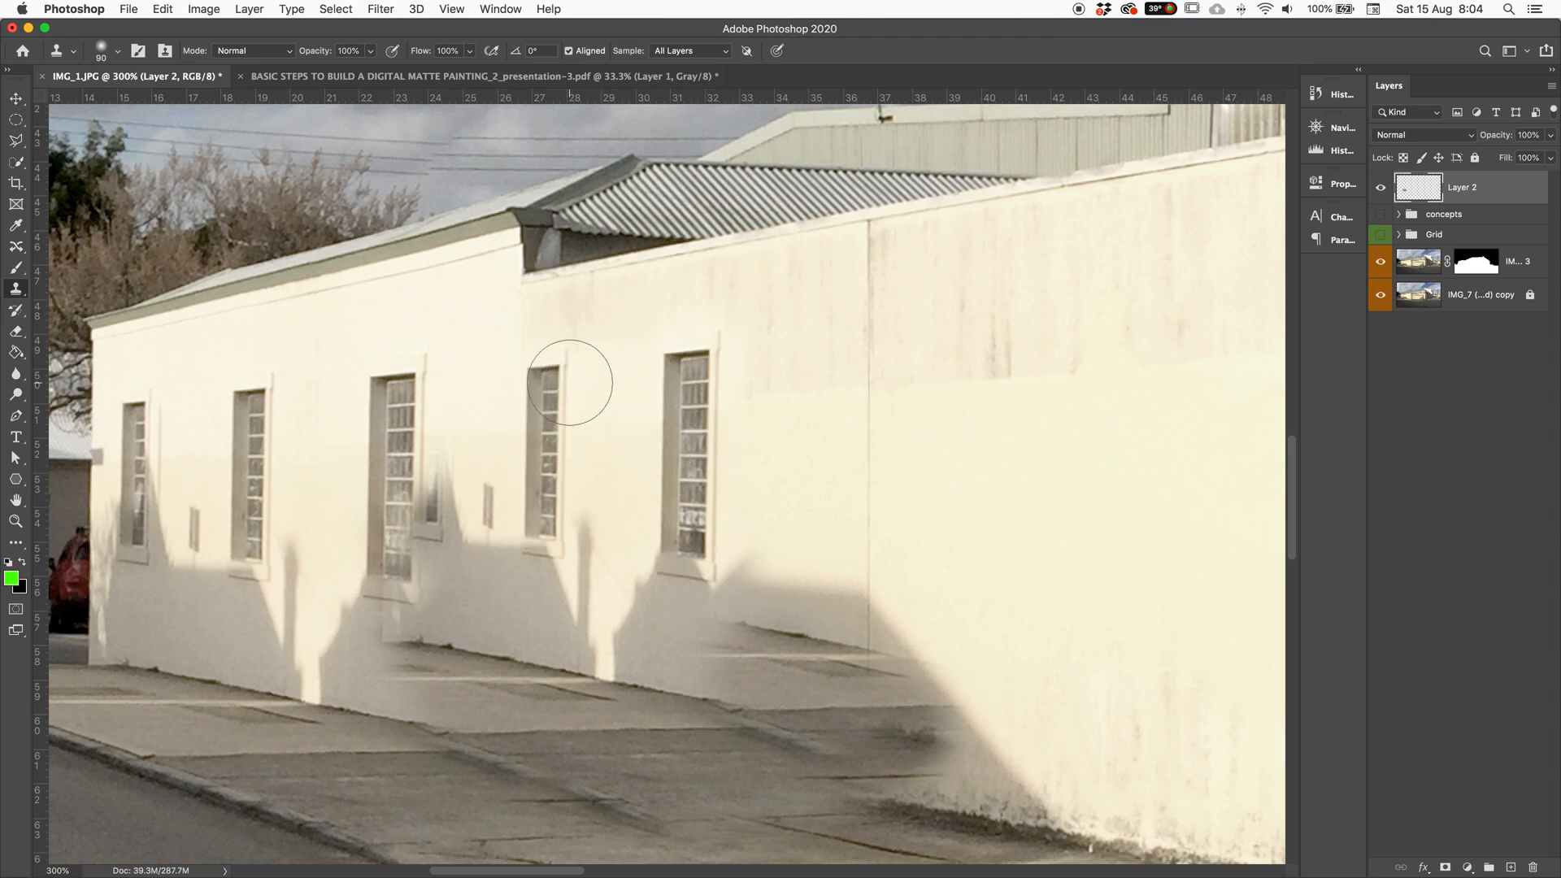
pyautogui.moveTo(569, 303)
pyautogui.mouseDown()
pyautogui.moveTo(325, 453)
pyautogui.moveTo(319, 577)
pyautogui.moveTo(209, 680)
pyautogui.moveTo(394, 358)
pyautogui.moveTo(540, 174)
pyautogui.moveTo(871, 164)
pyautogui.moveTo(919, 300)
pyautogui.mouseUp()
pyautogui.press('super+z')
pyautogui.press('super+z')
pyautogui.press('super+z')
pyautogui.moveTo(581, 623); pyautogui.dragTo(599, 611)
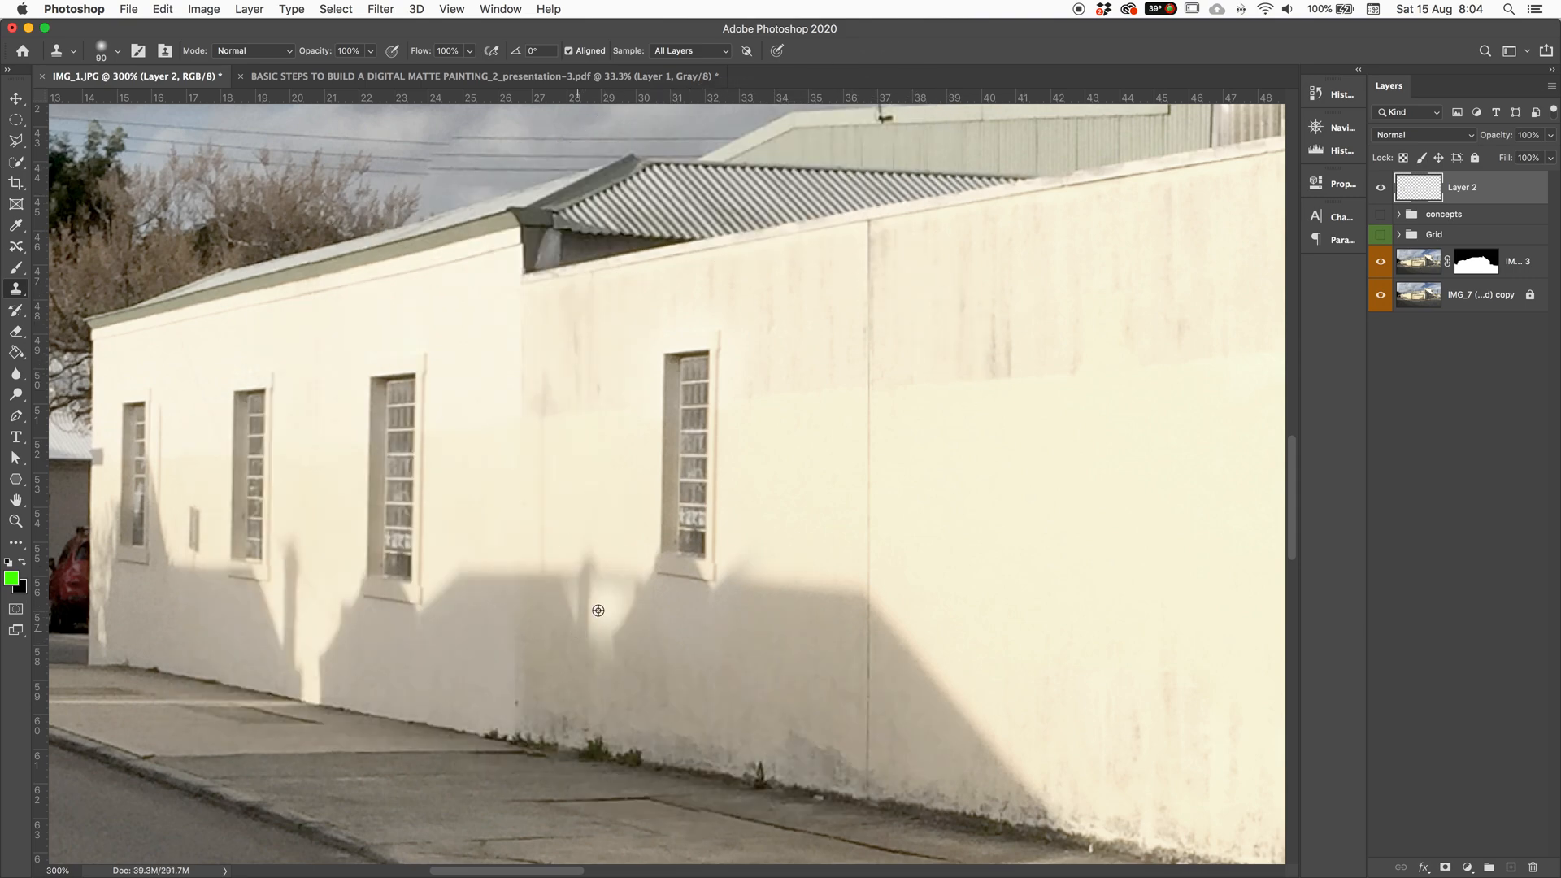
pyautogui.press('super+z')
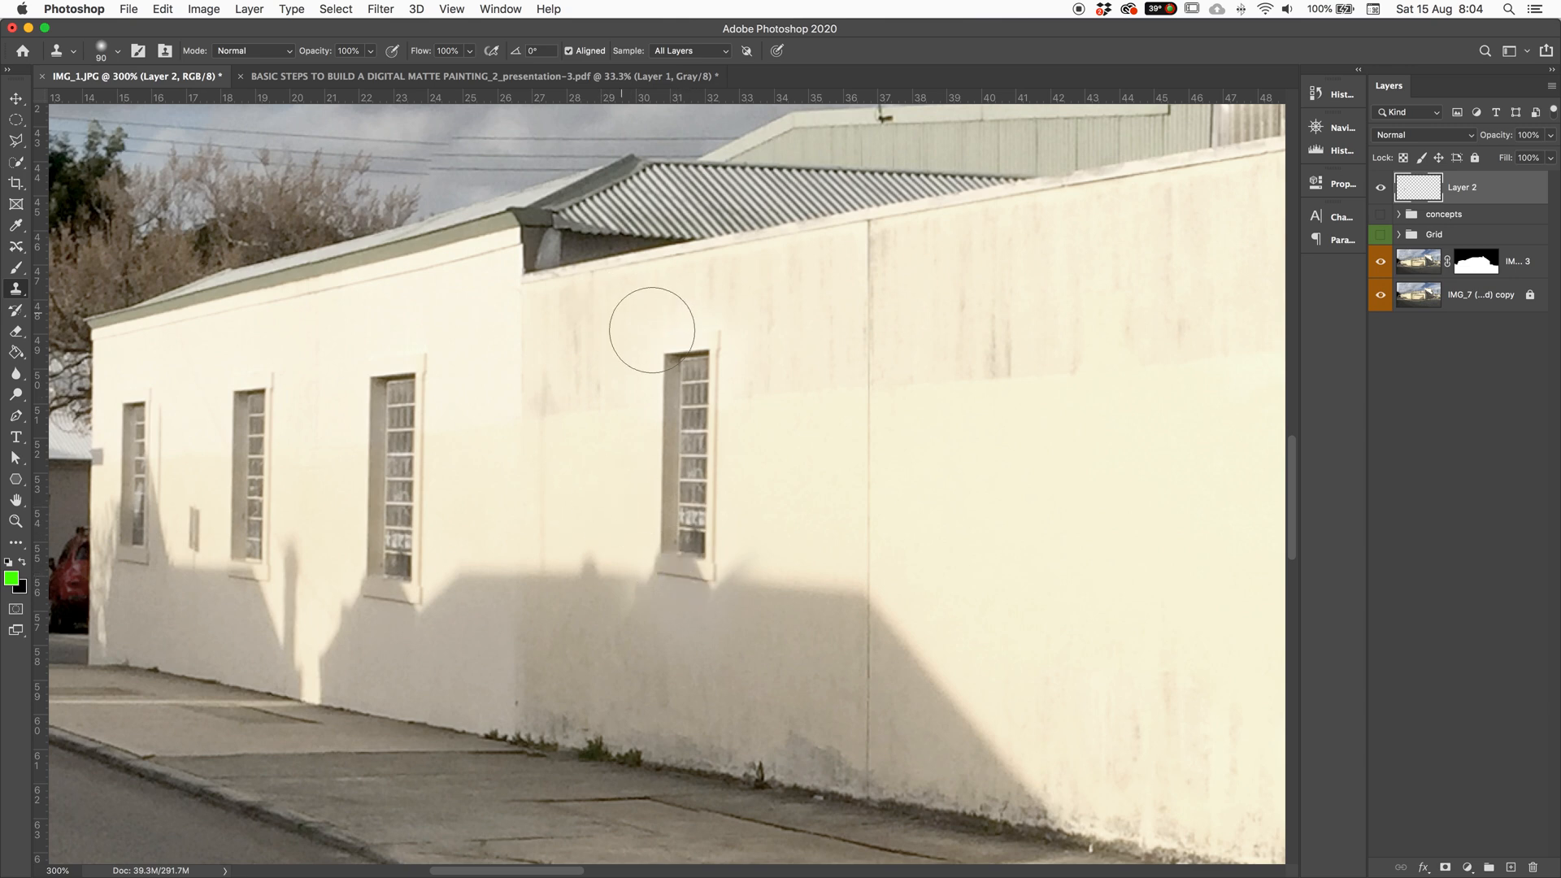
# Step: Paint clean wall texture over the right window, removing its top, panes and sill line
pyautogui.moveTo(652, 330); pyautogui.dragTo(672, 408)
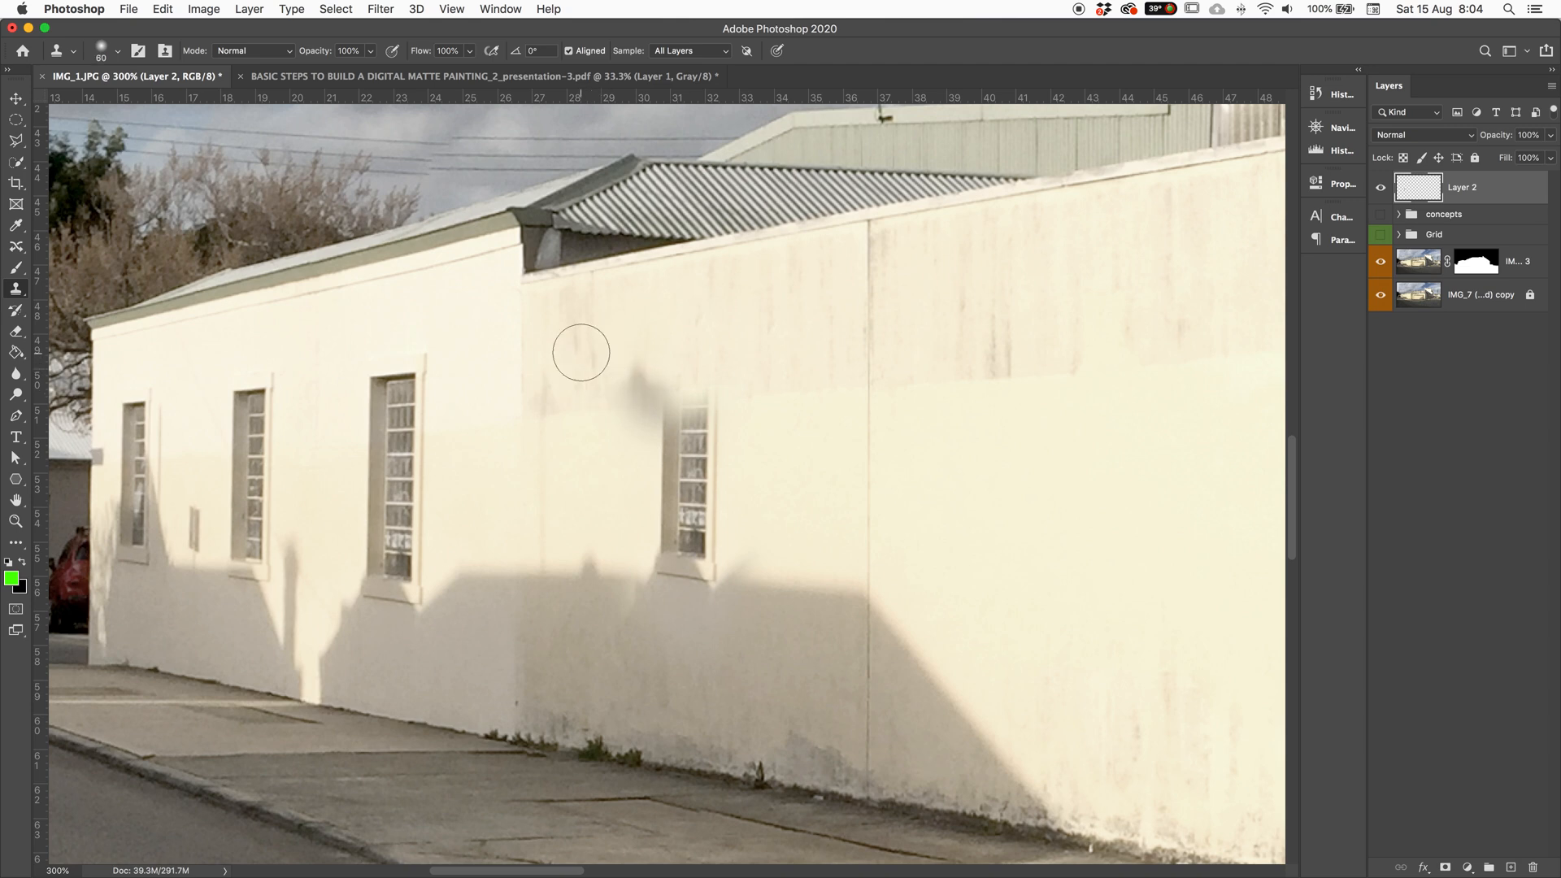
pyautogui.moveTo(692, 431)
pyautogui.mouseDown()
pyautogui.moveTo(643, 399)
pyautogui.moveTo(668, 462)
pyautogui.moveTo(728, 396)
pyautogui.moveTo(711, 426)
pyautogui.mouseUp()
pyautogui.moveTo(691, 508)
pyautogui.mouseDown()
pyautogui.moveTo(611, 470)
pyautogui.moveTo(647, 451)
pyautogui.moveTo(657, 526)
pyautogui.mouseUp()
pyautogui.moveTo(781, 505)
pyautogui.mouseDown()
pyautogui.moveTo(724, 530)
pyautogui.moveTo(772, 517)
pyautogui.mouseUp()
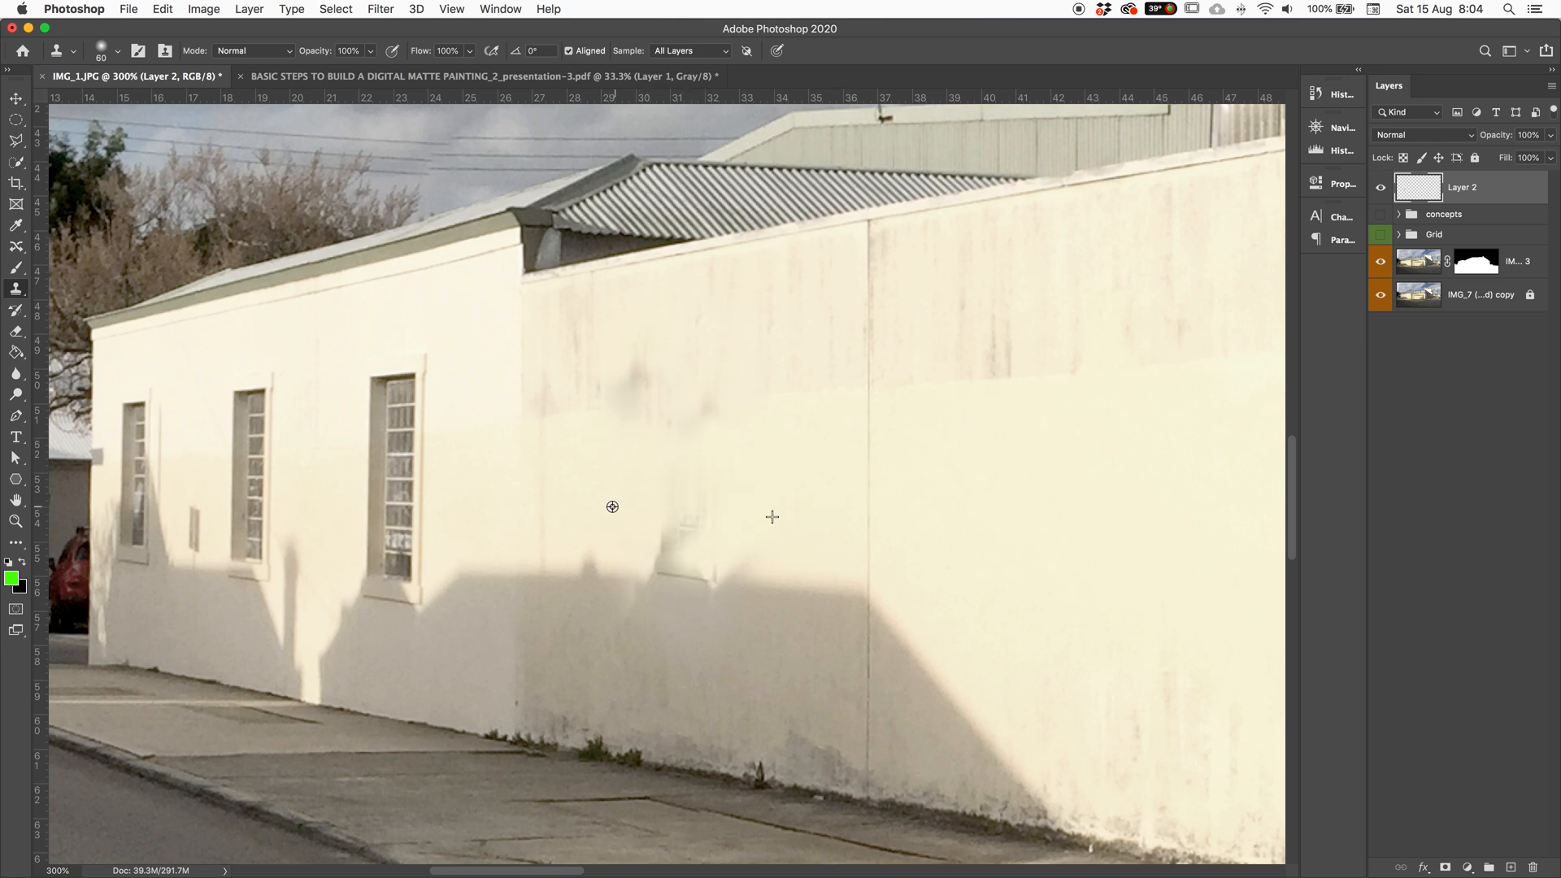
pyautogui.moveTo(694, 477); pyautogui.dragTo(664, 574)
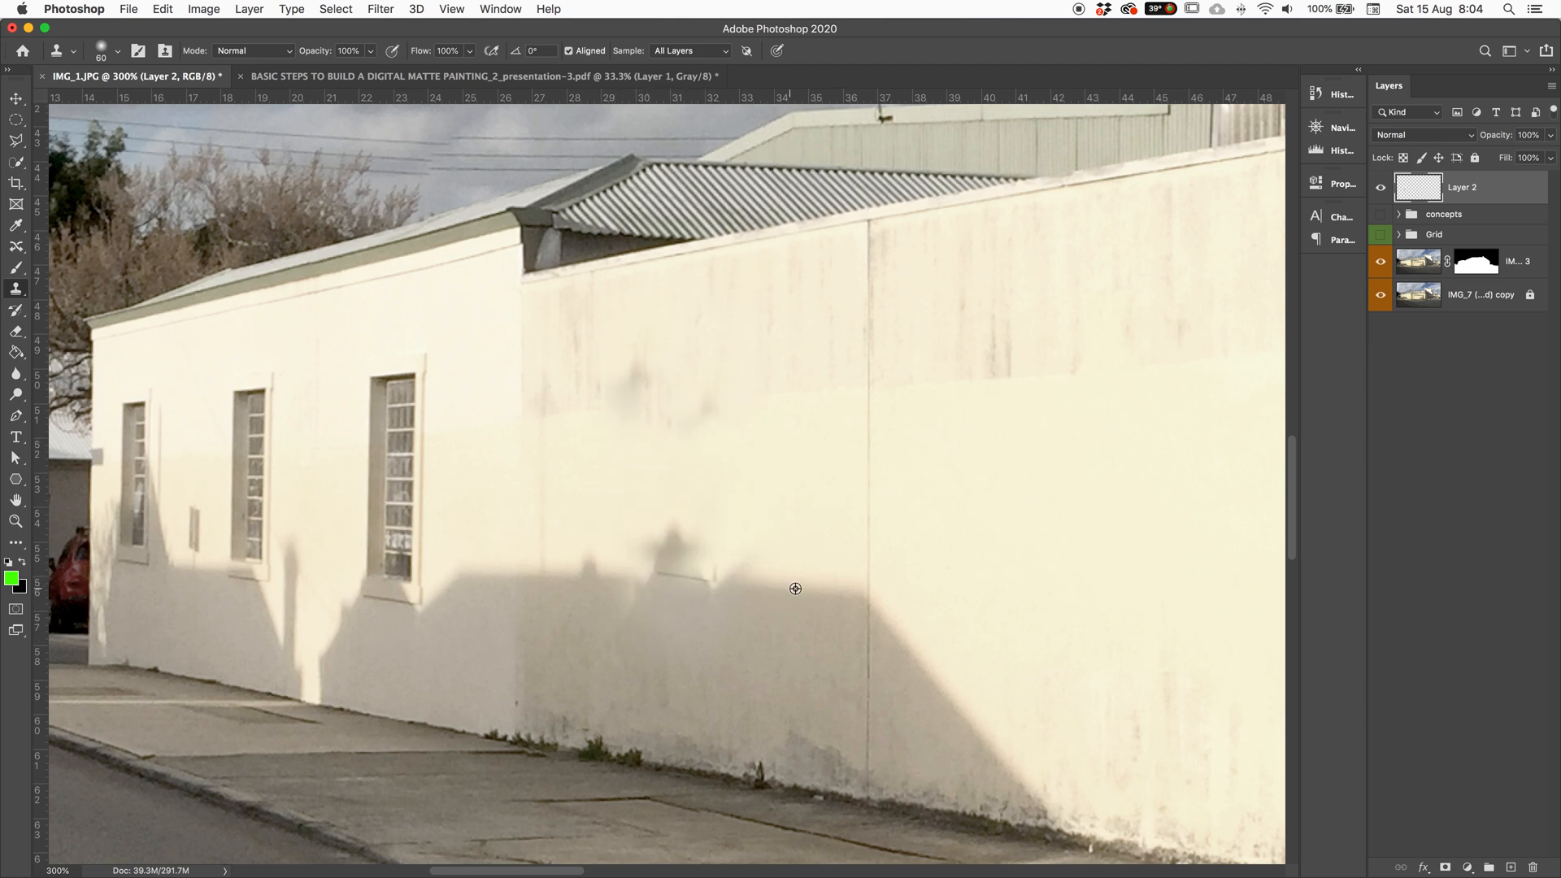
pyautogui.moveTo(687, 582); pyautogui.dragTo(681, 576)
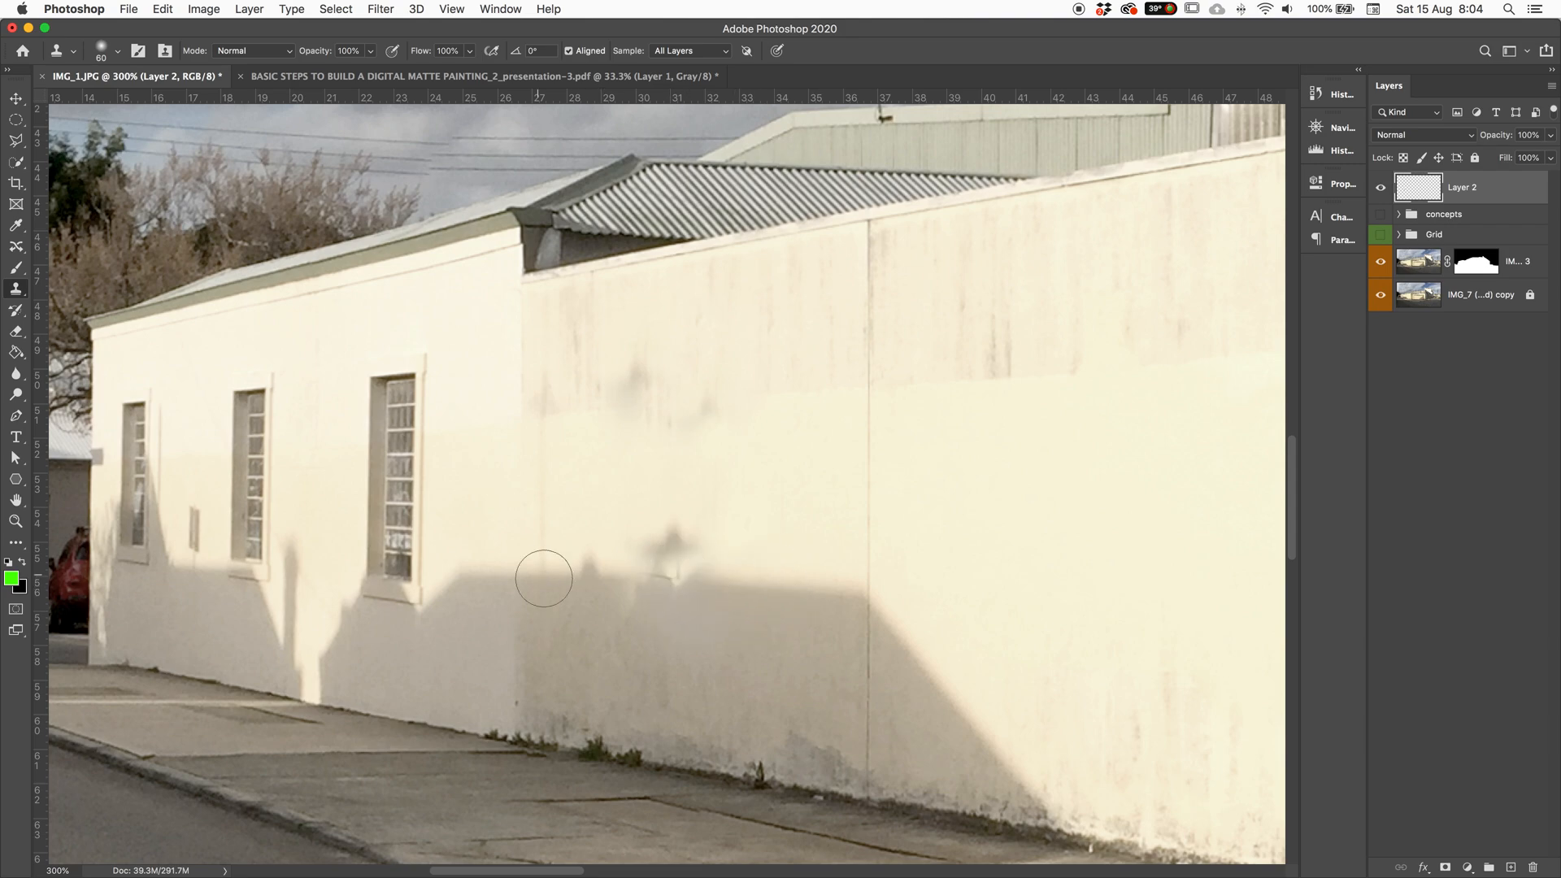
pyautogui.scroll(-5, 696, 487)
pyautogui.hscroll(4, 634, 485)
pyautogui.hscroll(7, 507, 485)
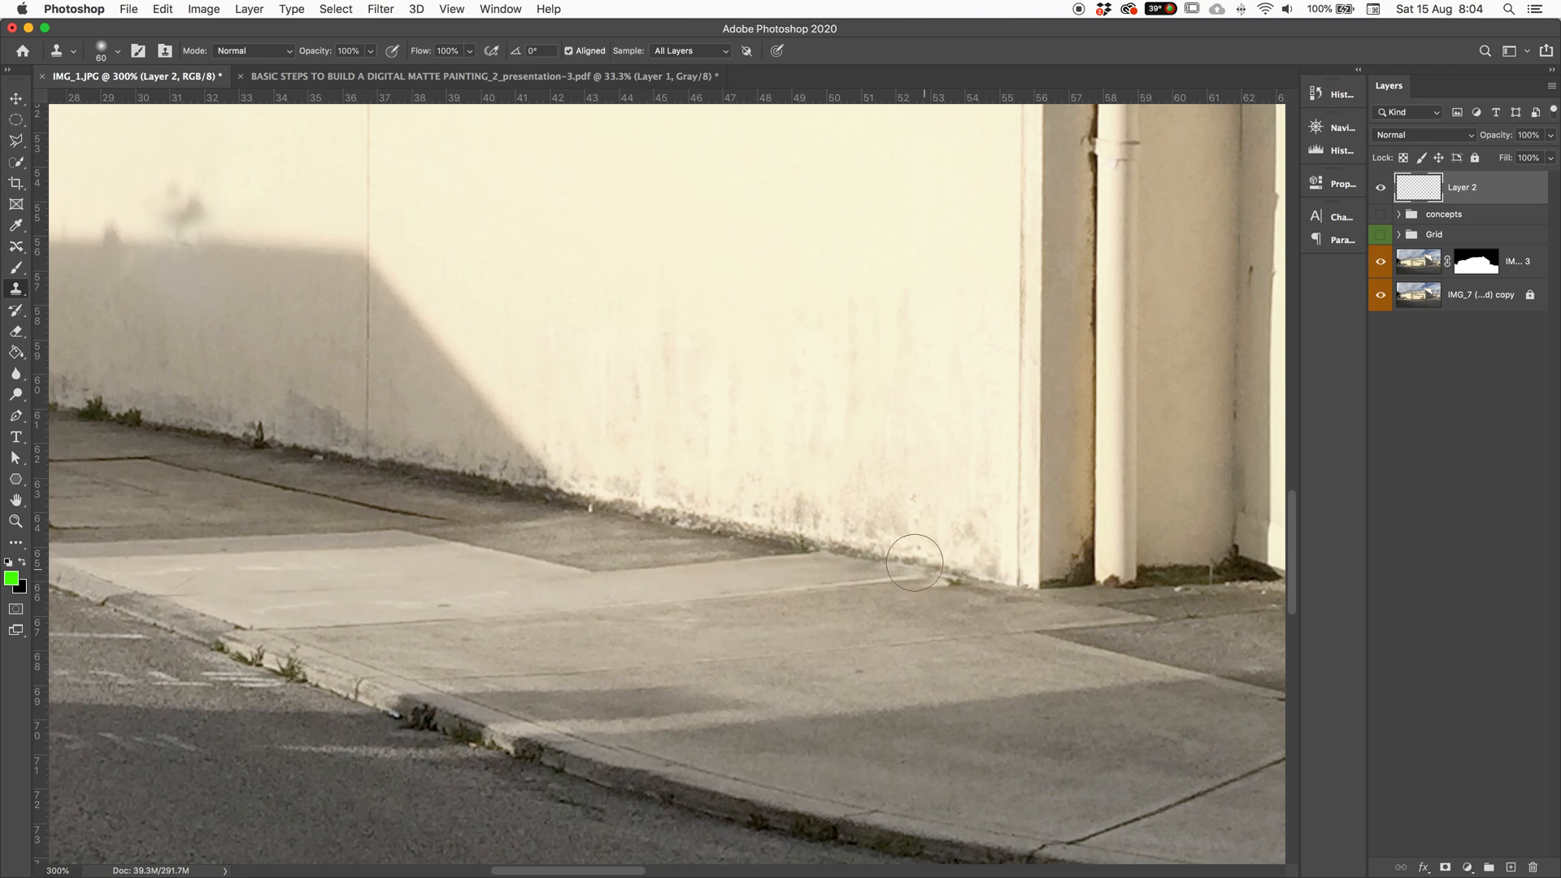
pyautogui.scroll(-5, 964, 506)
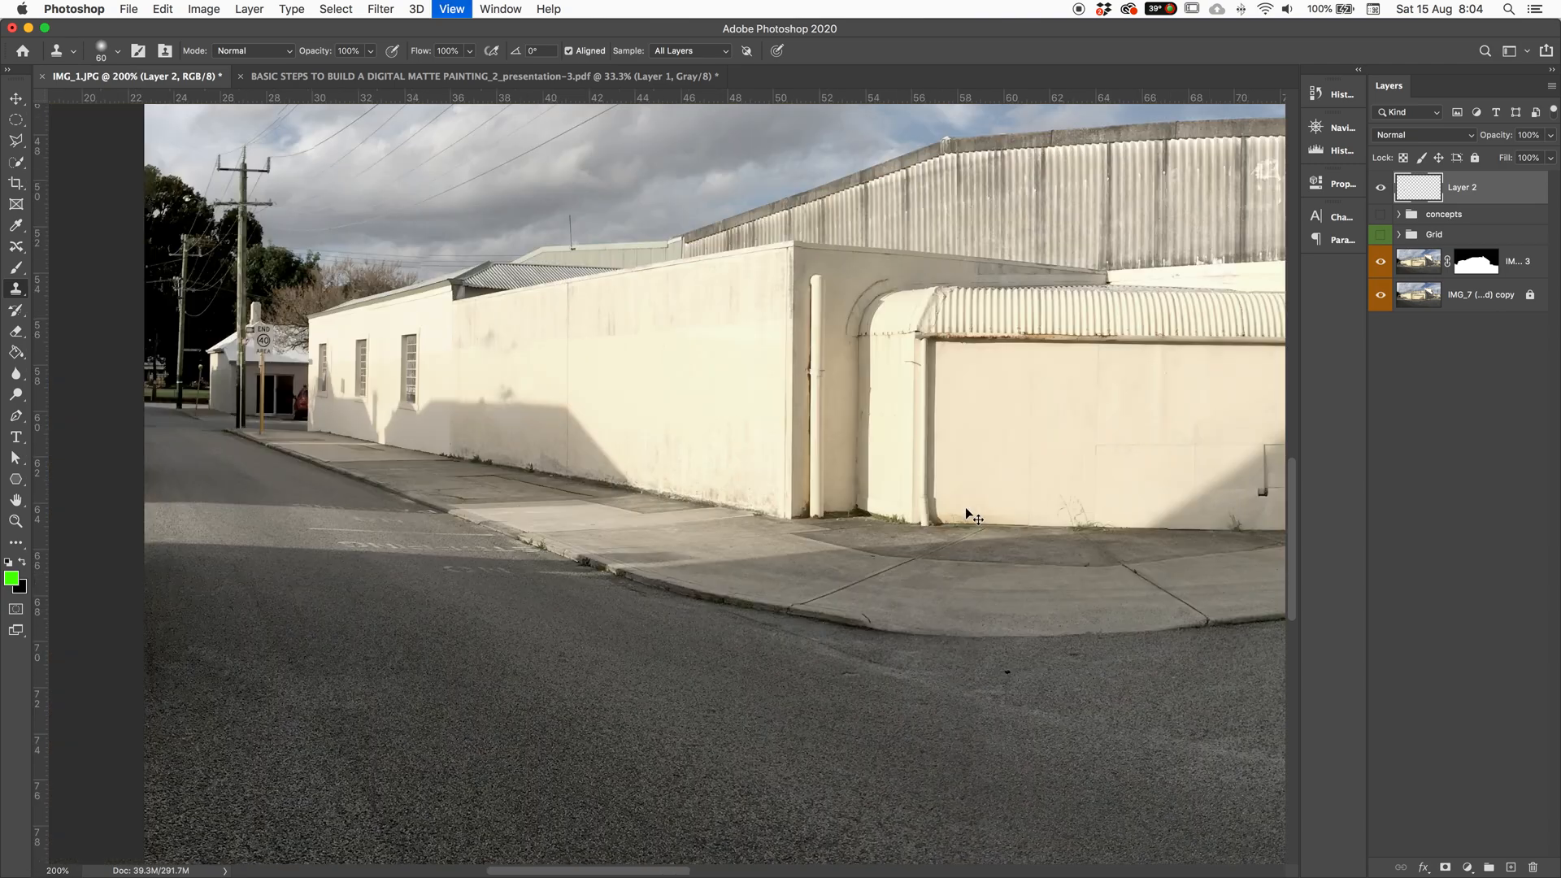
pyautogui.press('super+equal')
pyautogui.press('super+equal')
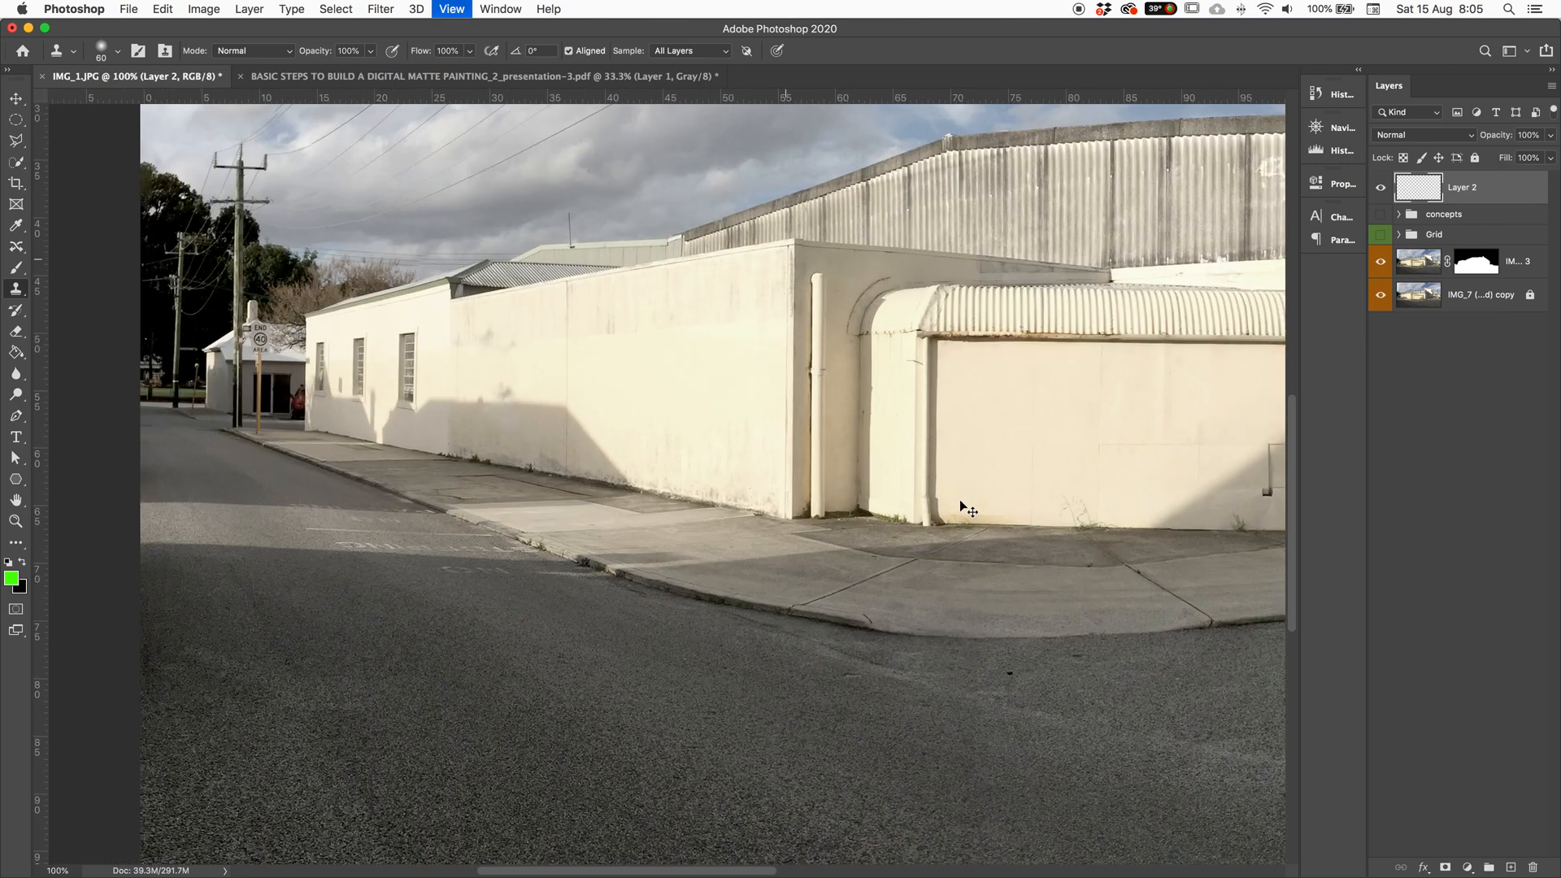
pyautogui.press('l')
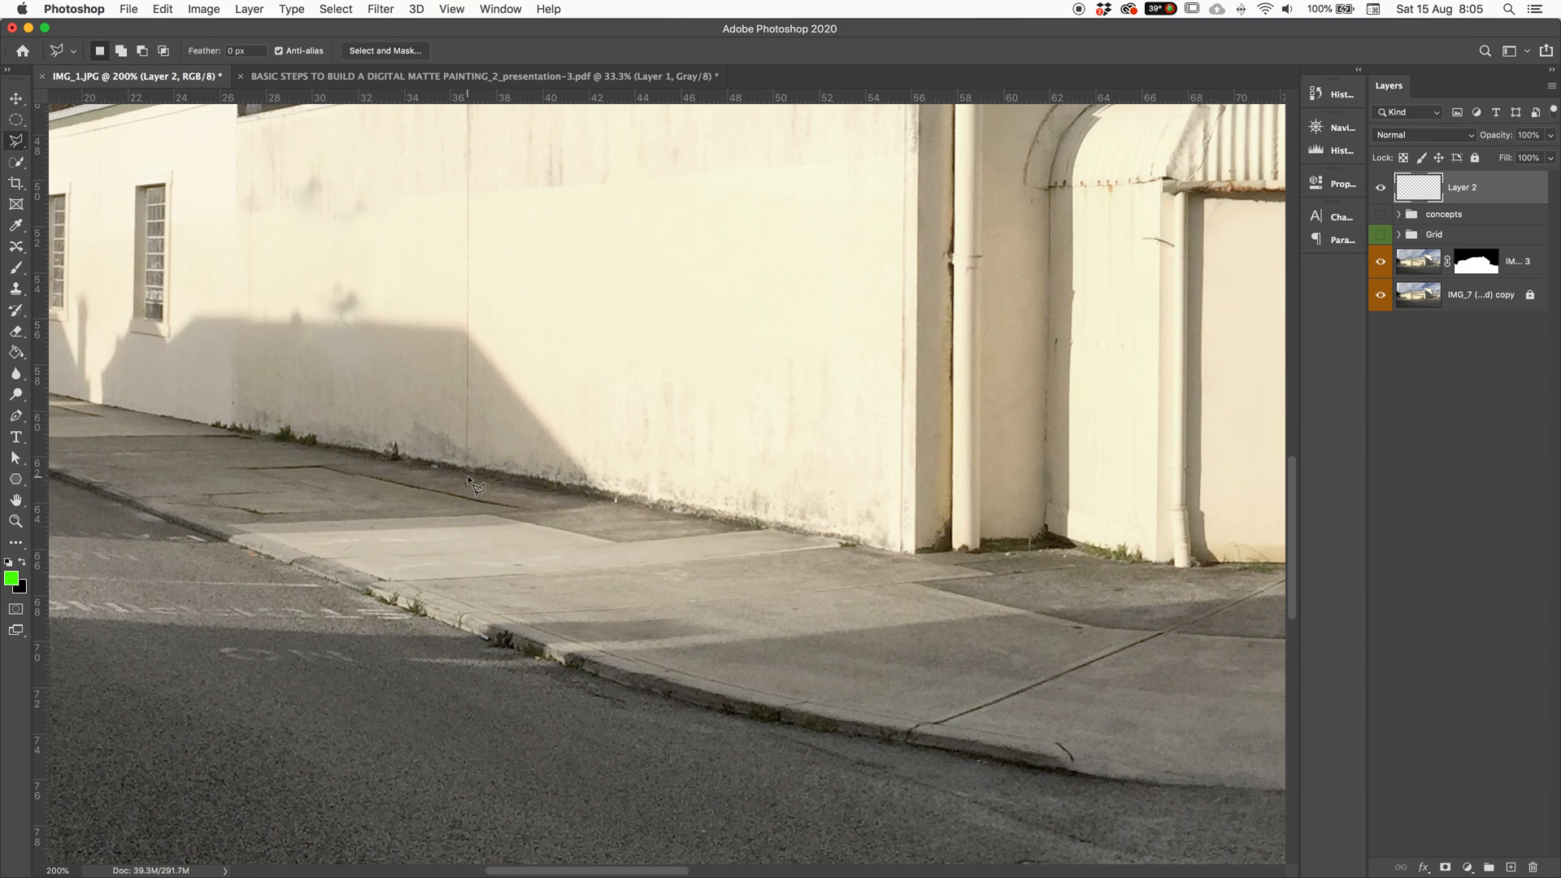
pyautogui.click(894, 553)
pyautogui.click(884, 386)
pyautogui.click(610, 222)
pyautogui.doubleClick(510, 262)
pyautogui.press('s')
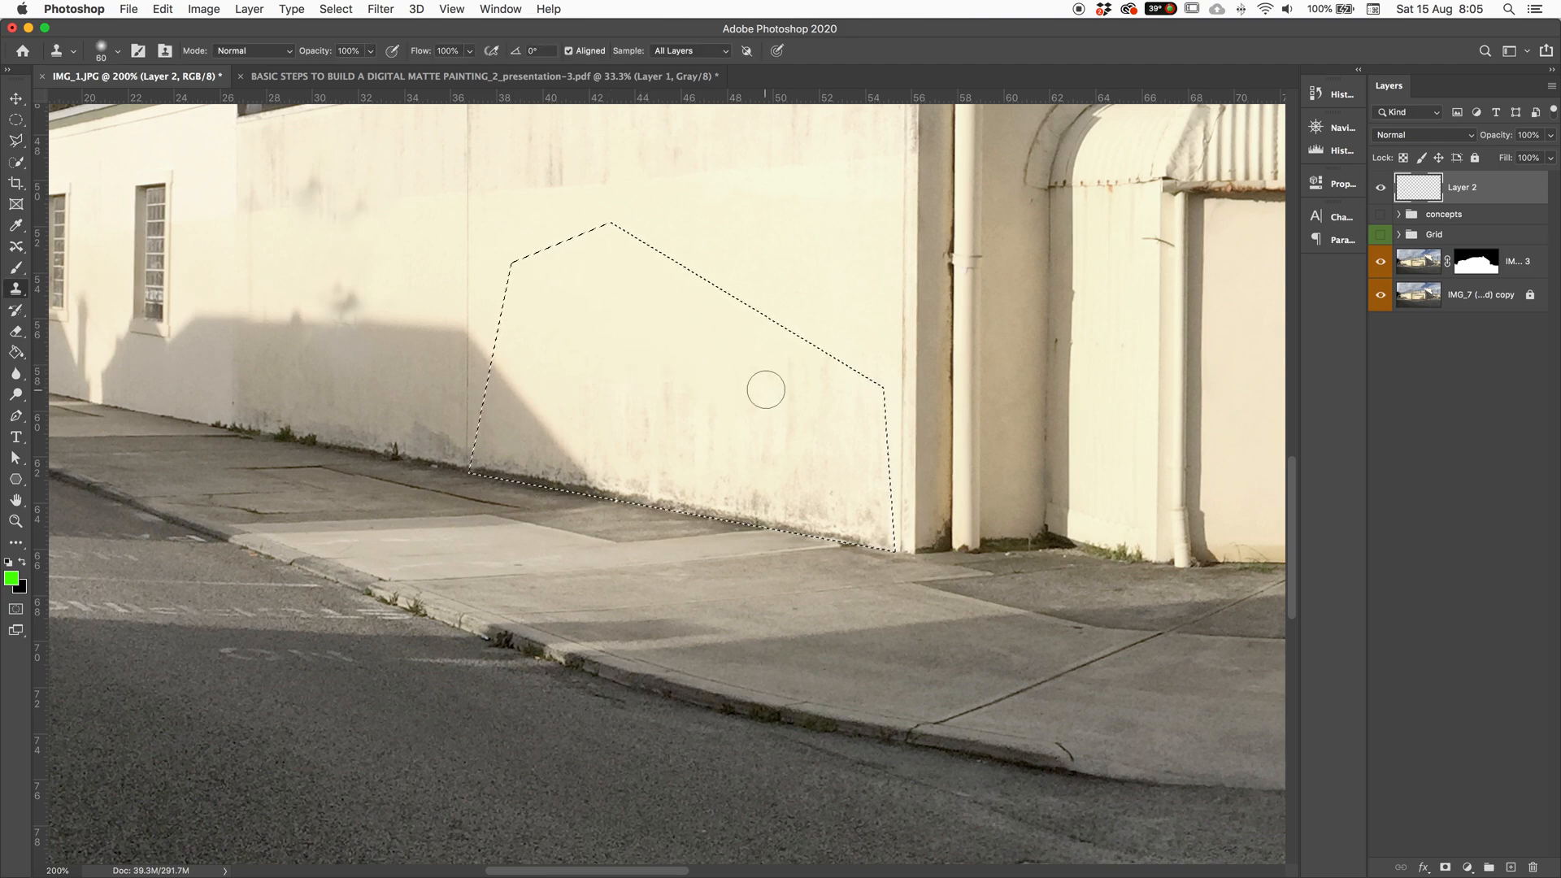
pyautogui.moveTo(762, 526)
pyautogui.mouseDown()
pyautogui.moveTo(892, 543)
pyautogui.moveTo(621, 498)
pyautogui.mouseUp()
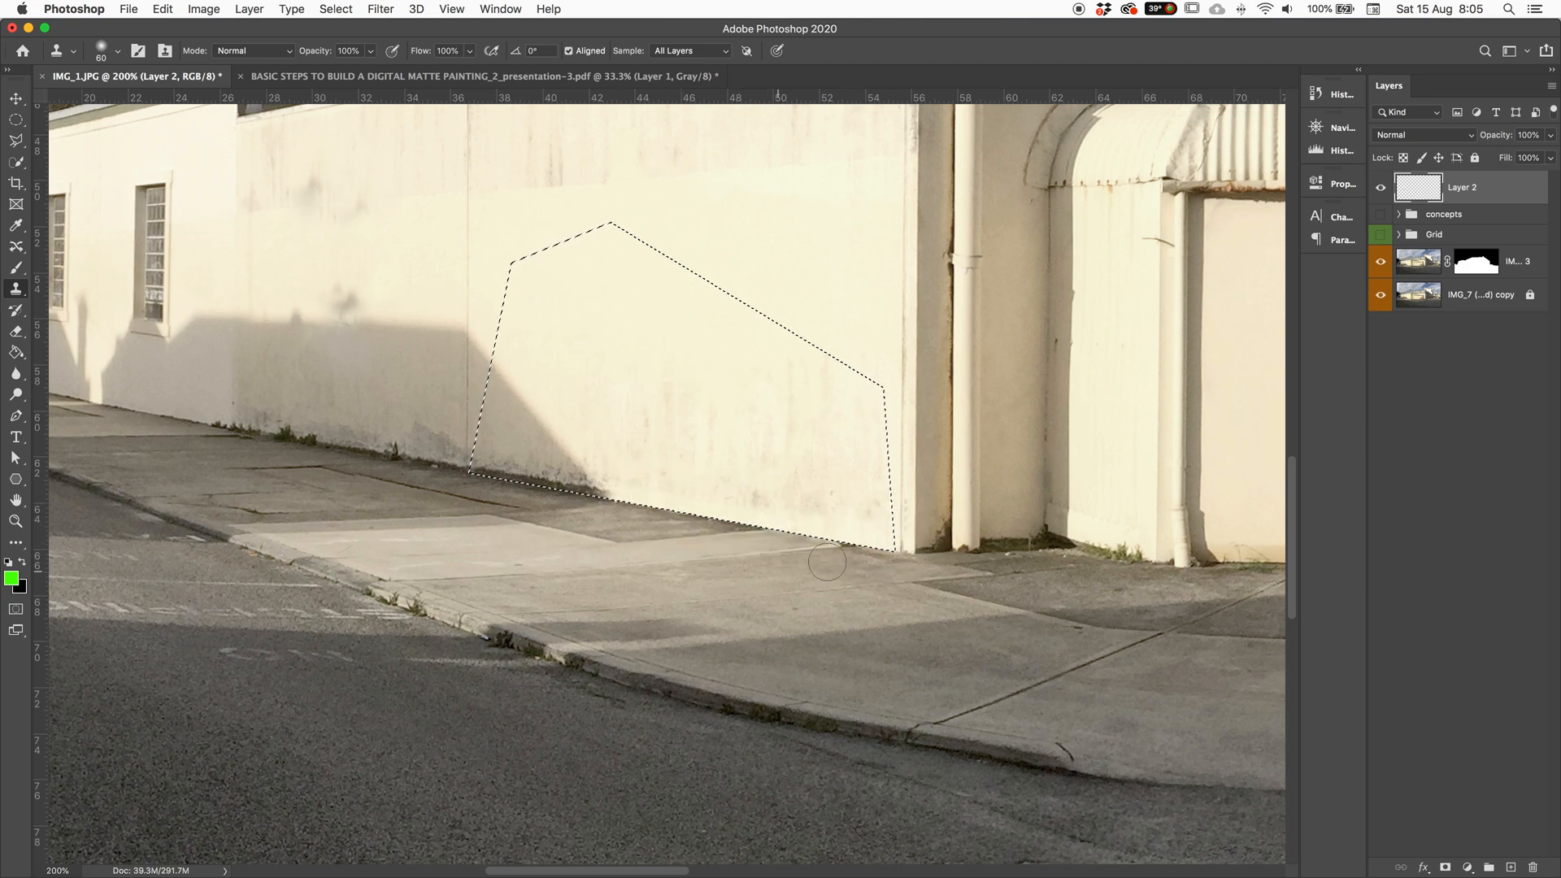
pyautogui.press('super+d')
pyautogui.press('super+z')
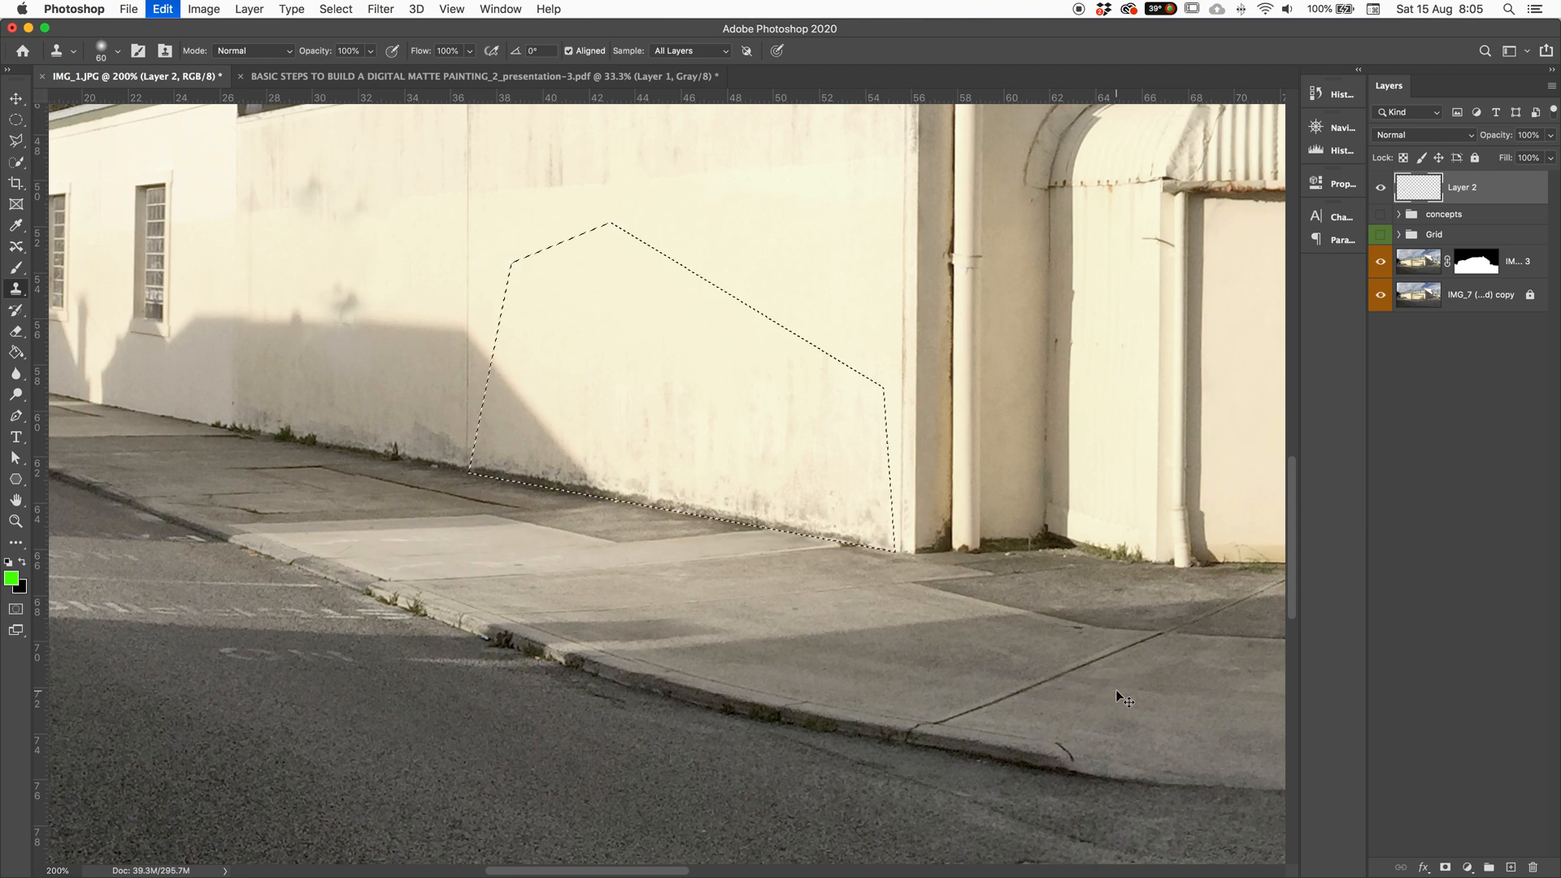
pyautogui.press('super+z')
pyautogui.press('super+minus')
pyautogui.press('super+minus')
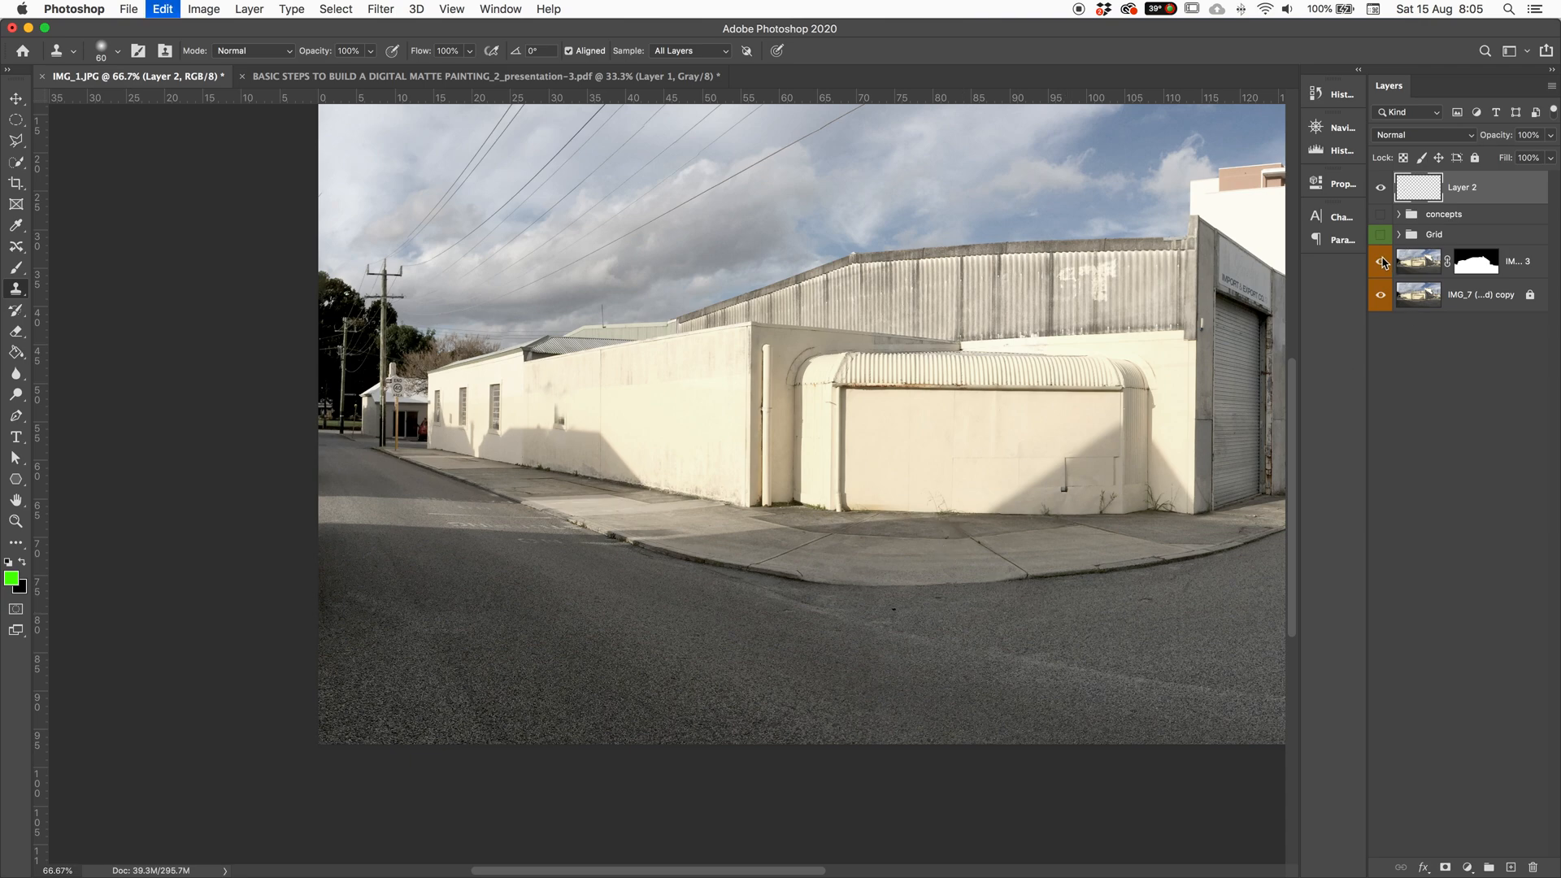
# Step: Undo away Layer 2, then hide and delete the duplicate merged copy layer
pyautogui.press('super+z')
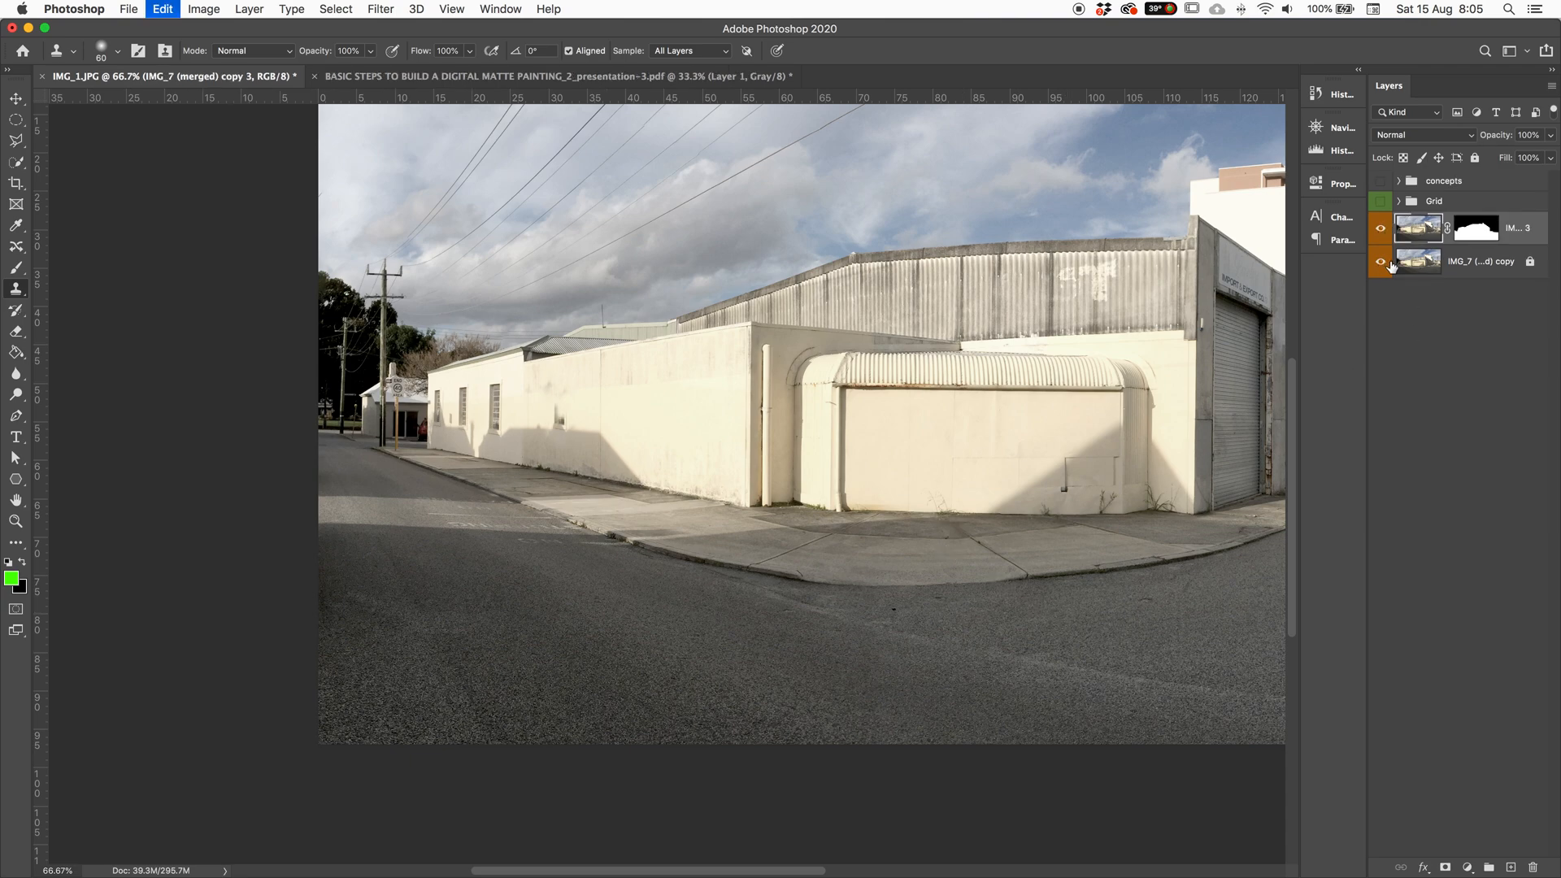
pyautogui.press('super+z')
pyautogui.press('super+z')
pyautogui.press('super+z')
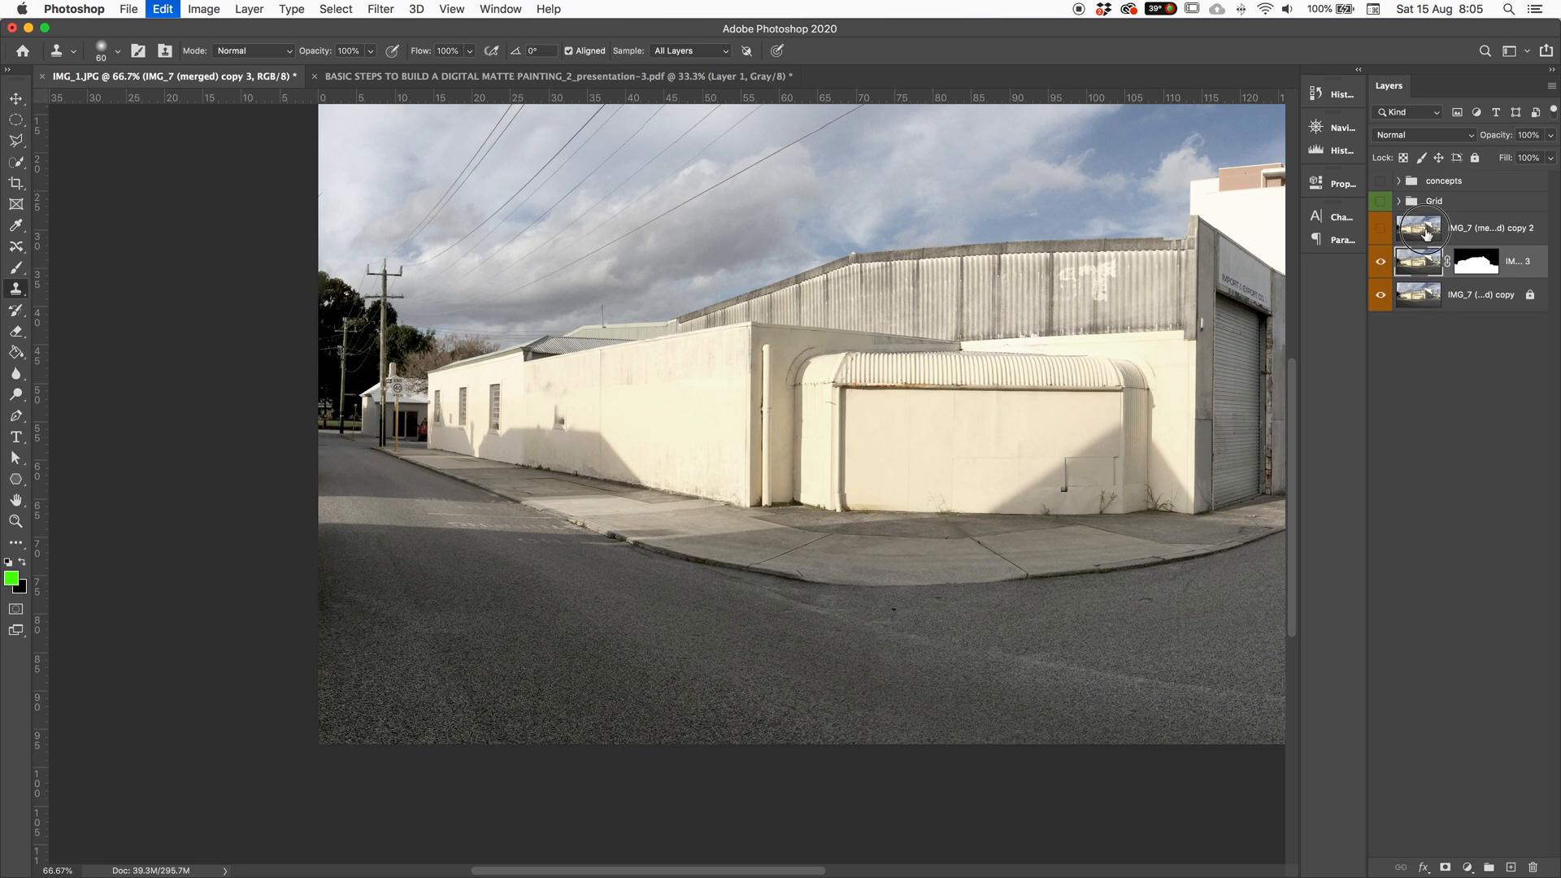
pyautogui.click(1381, 228)
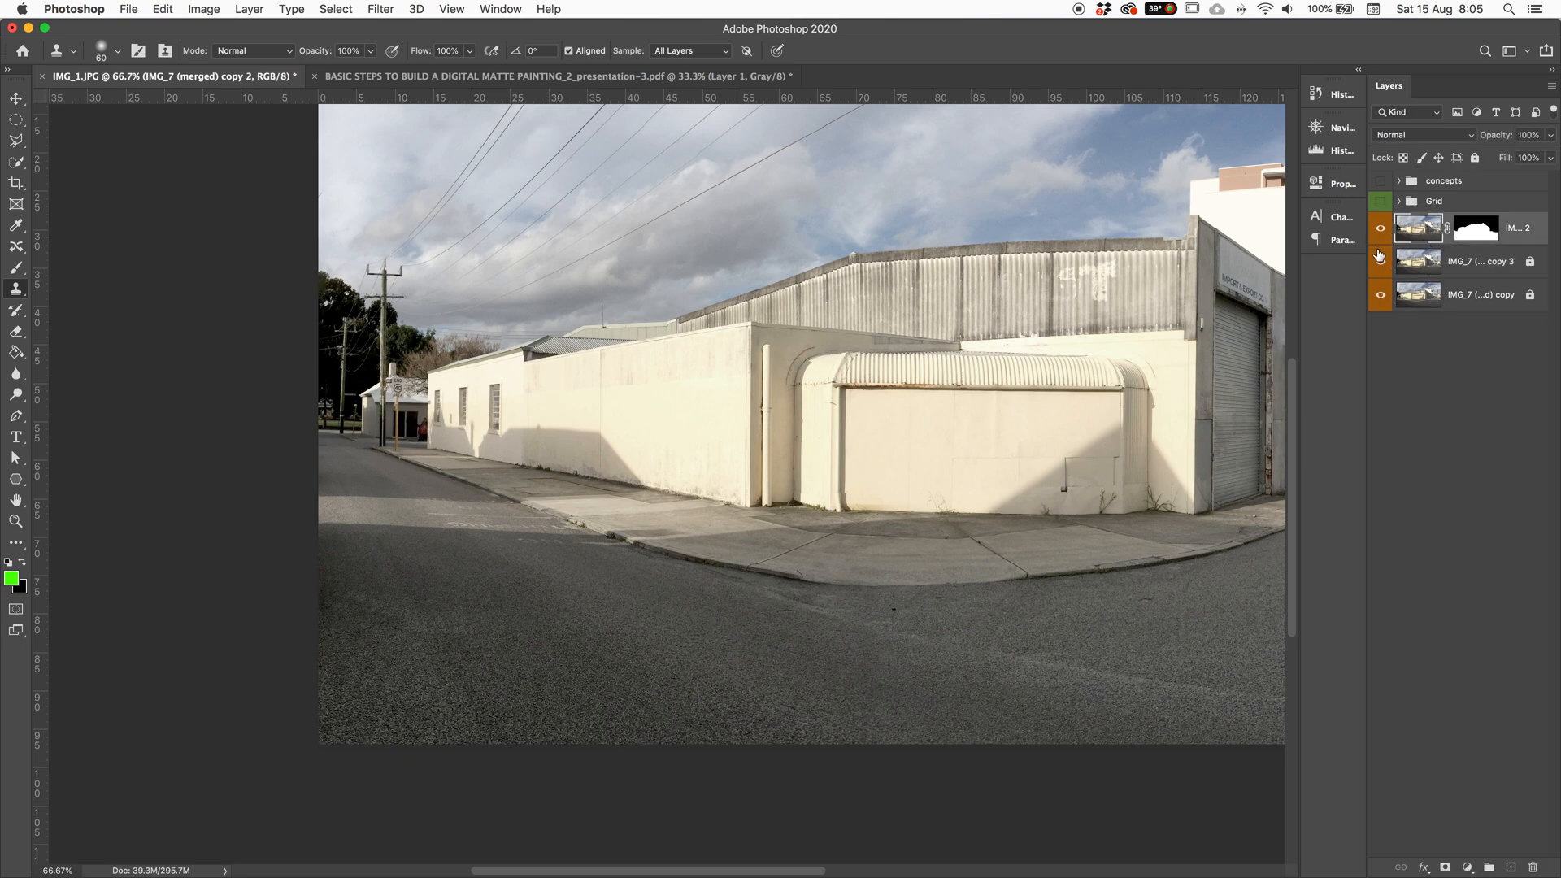
pyautogui.click(1380, 259)
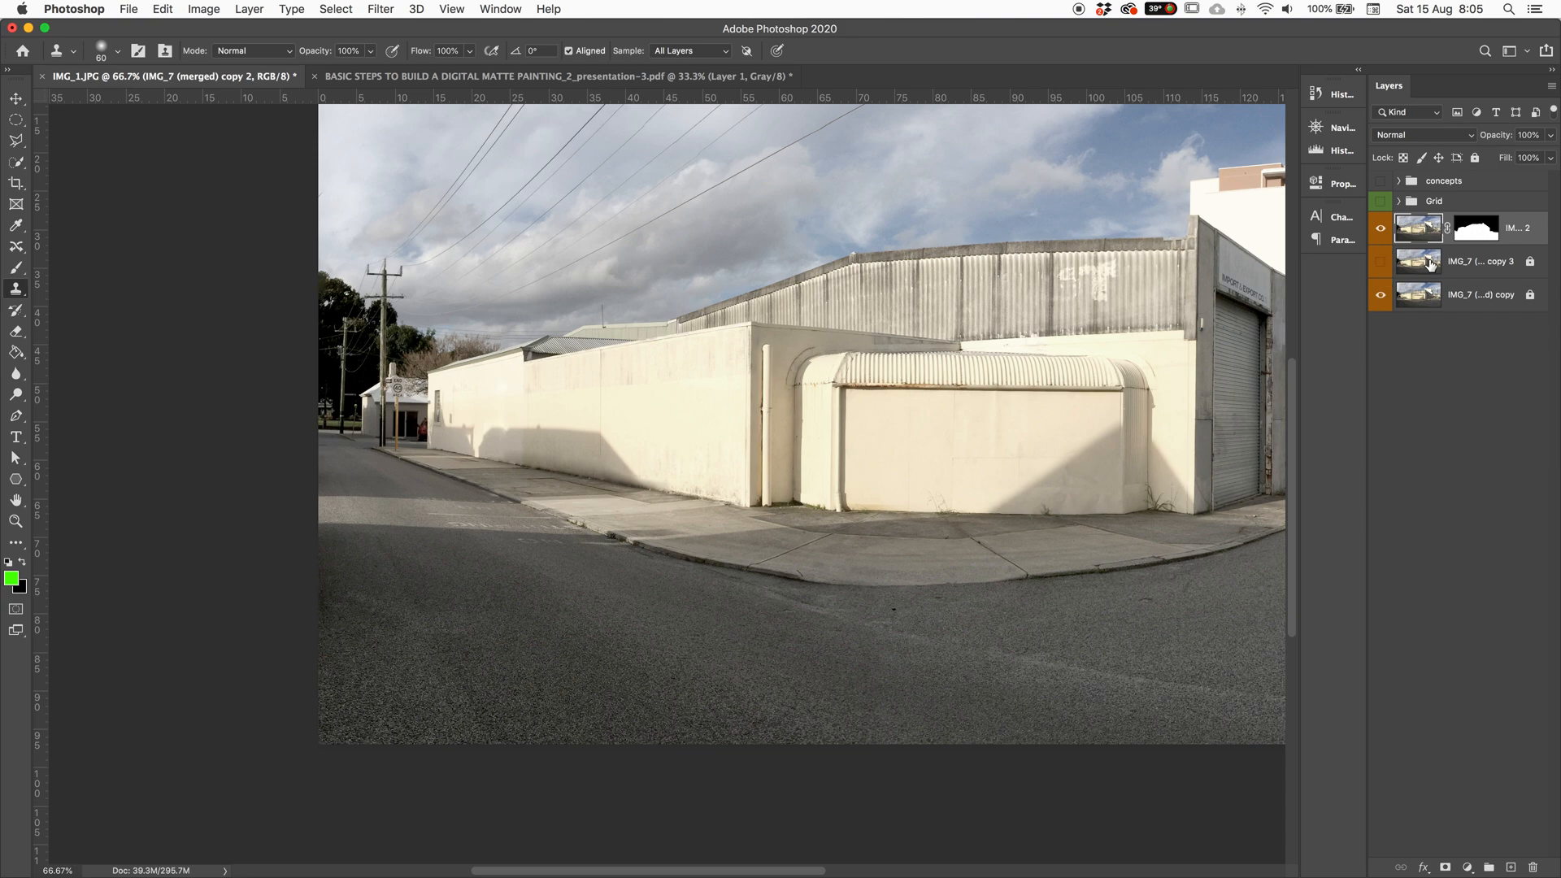
pyautogui.click(1498, 269)
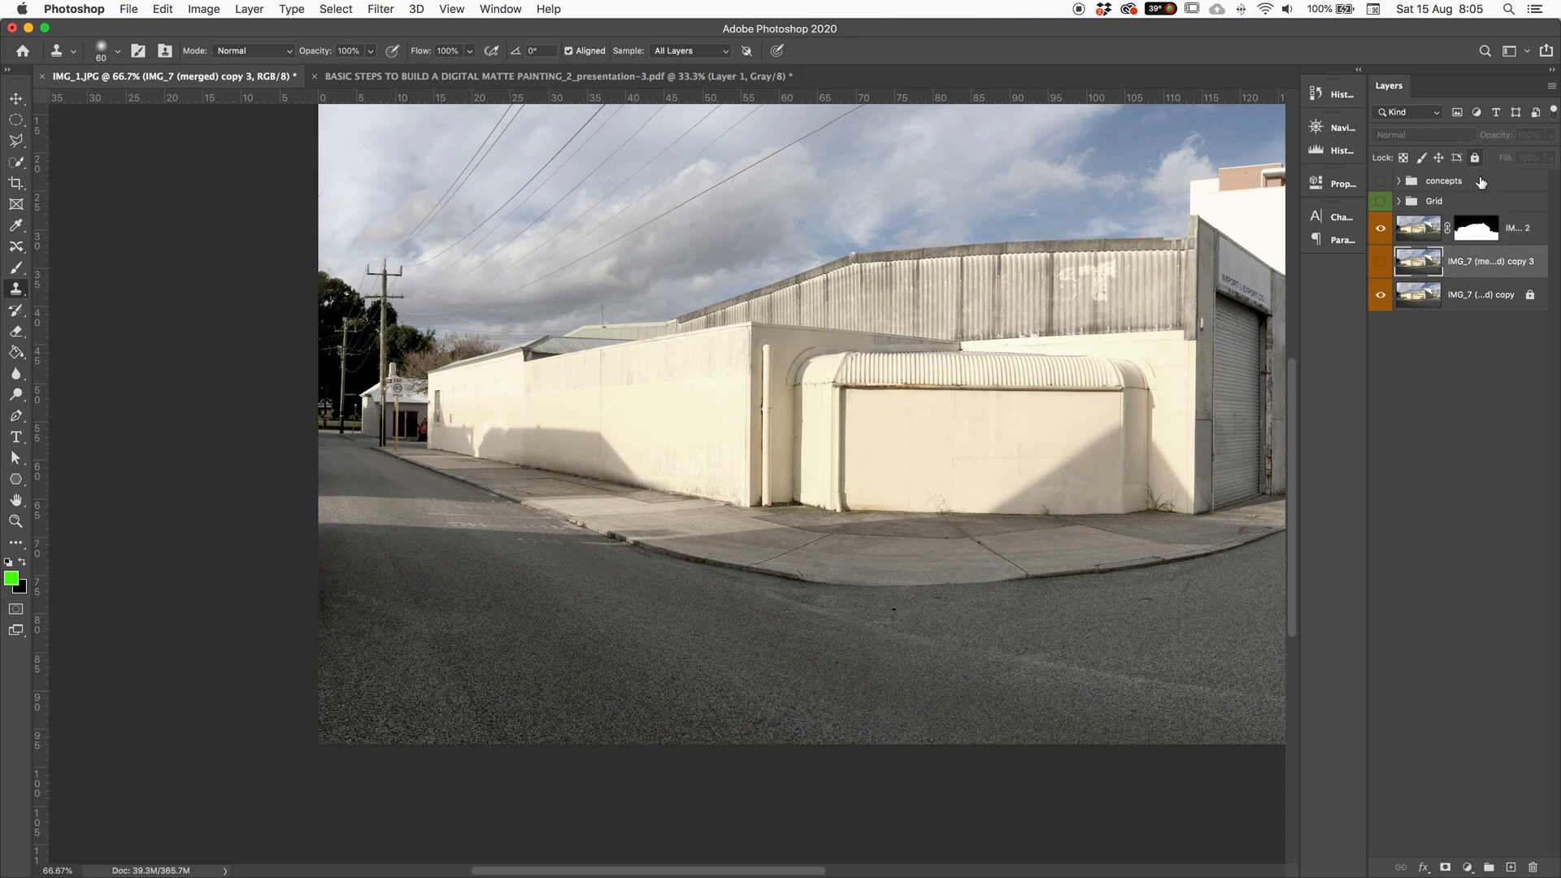
pyautogui.press('BackSpace')
# Step: Compare the retouched layer against the original, then hide the bottom photo layer
pyautogui.press('super+minus')
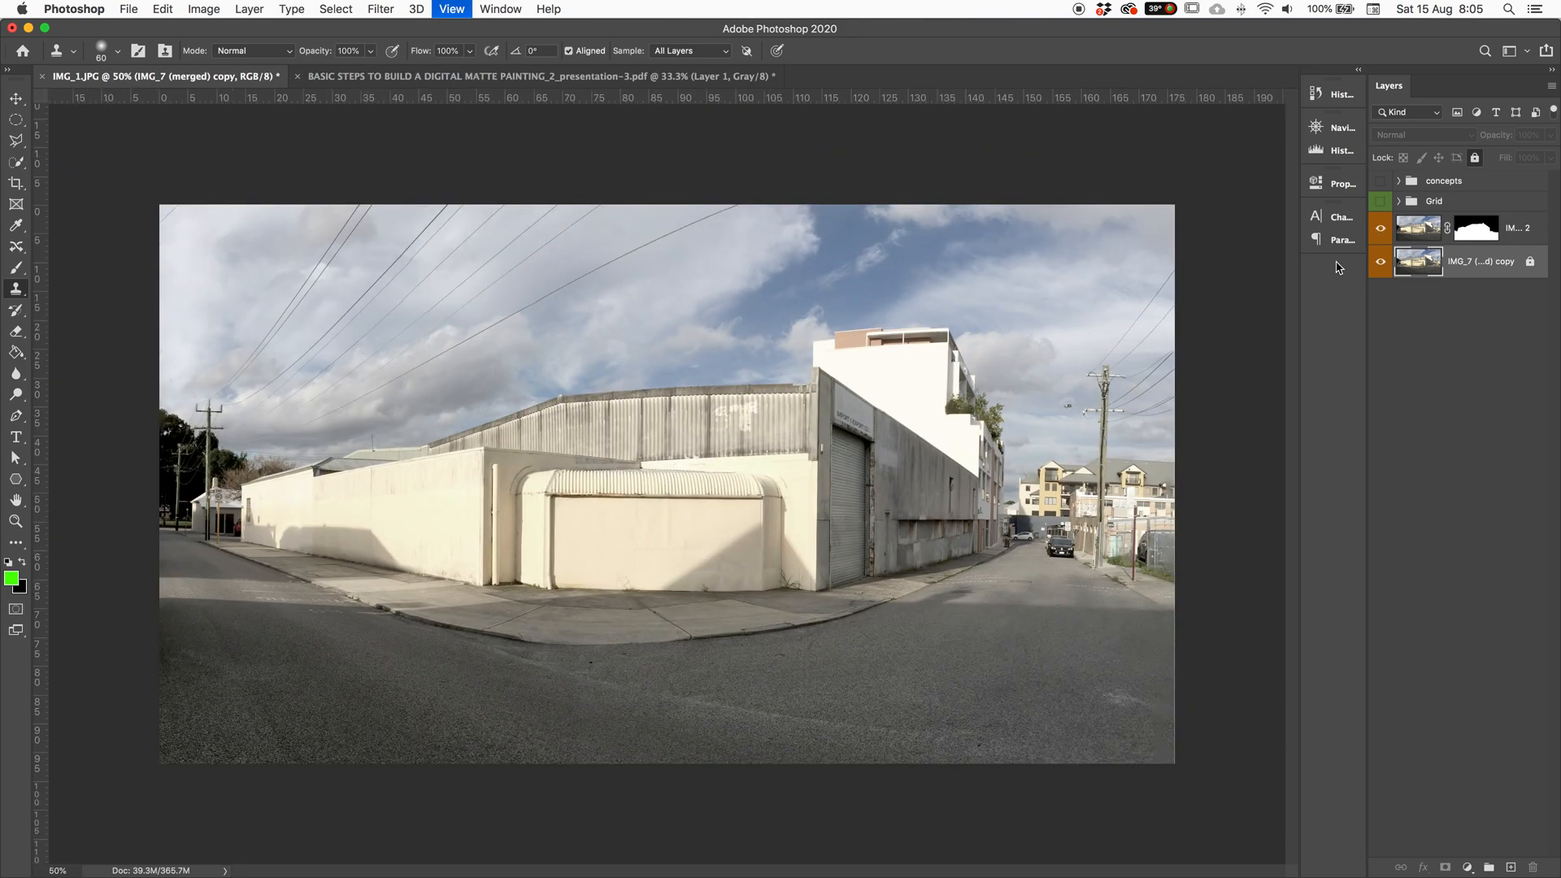
pyautogui.click(1382, 235)
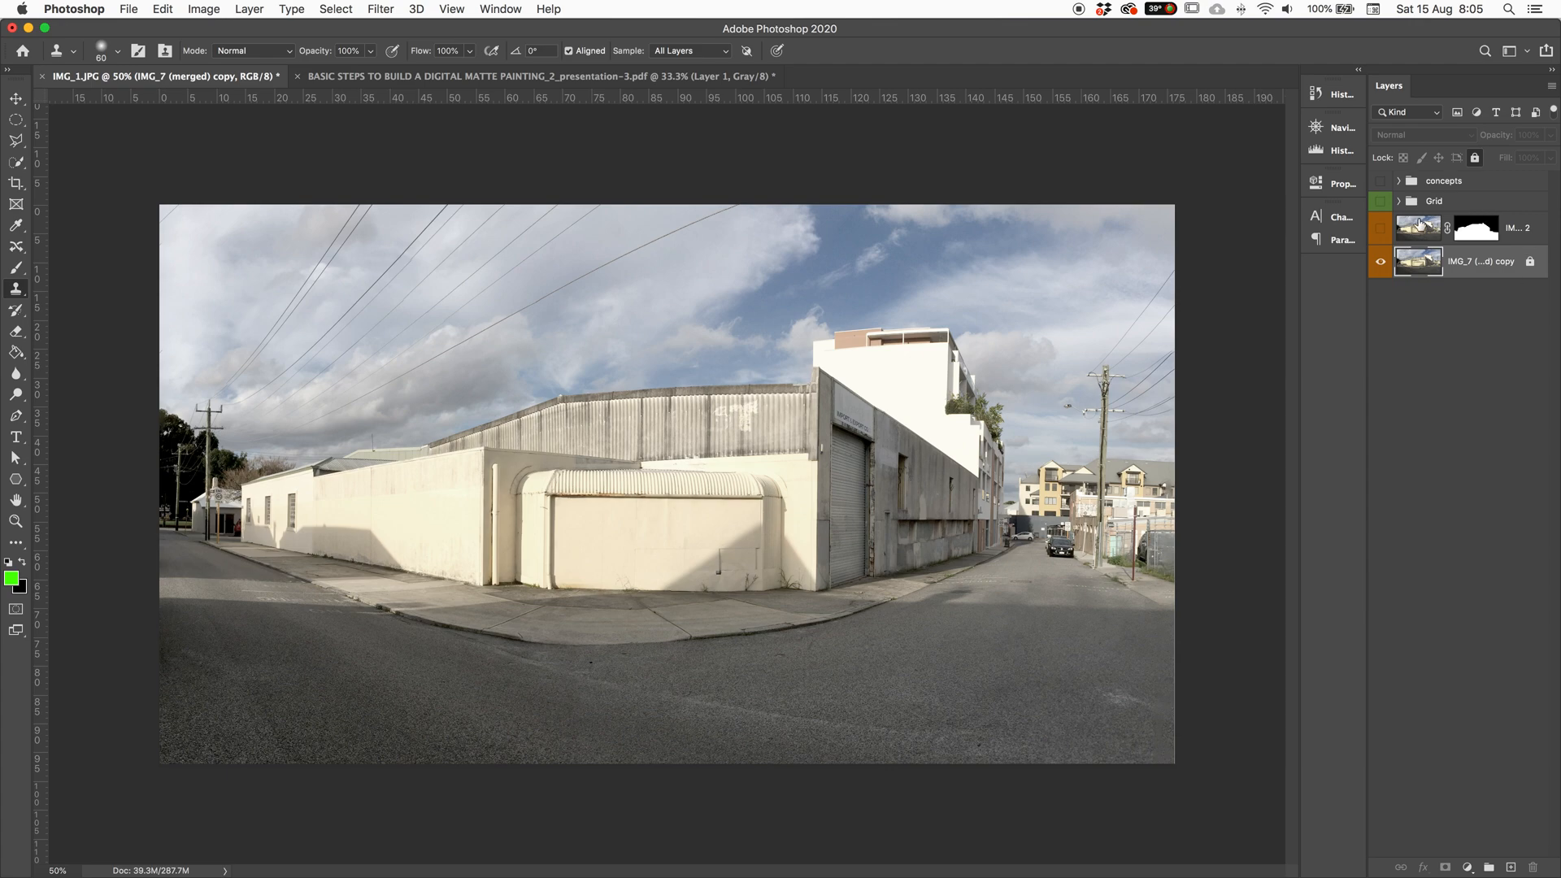
pyautogui.click(1383, 231)
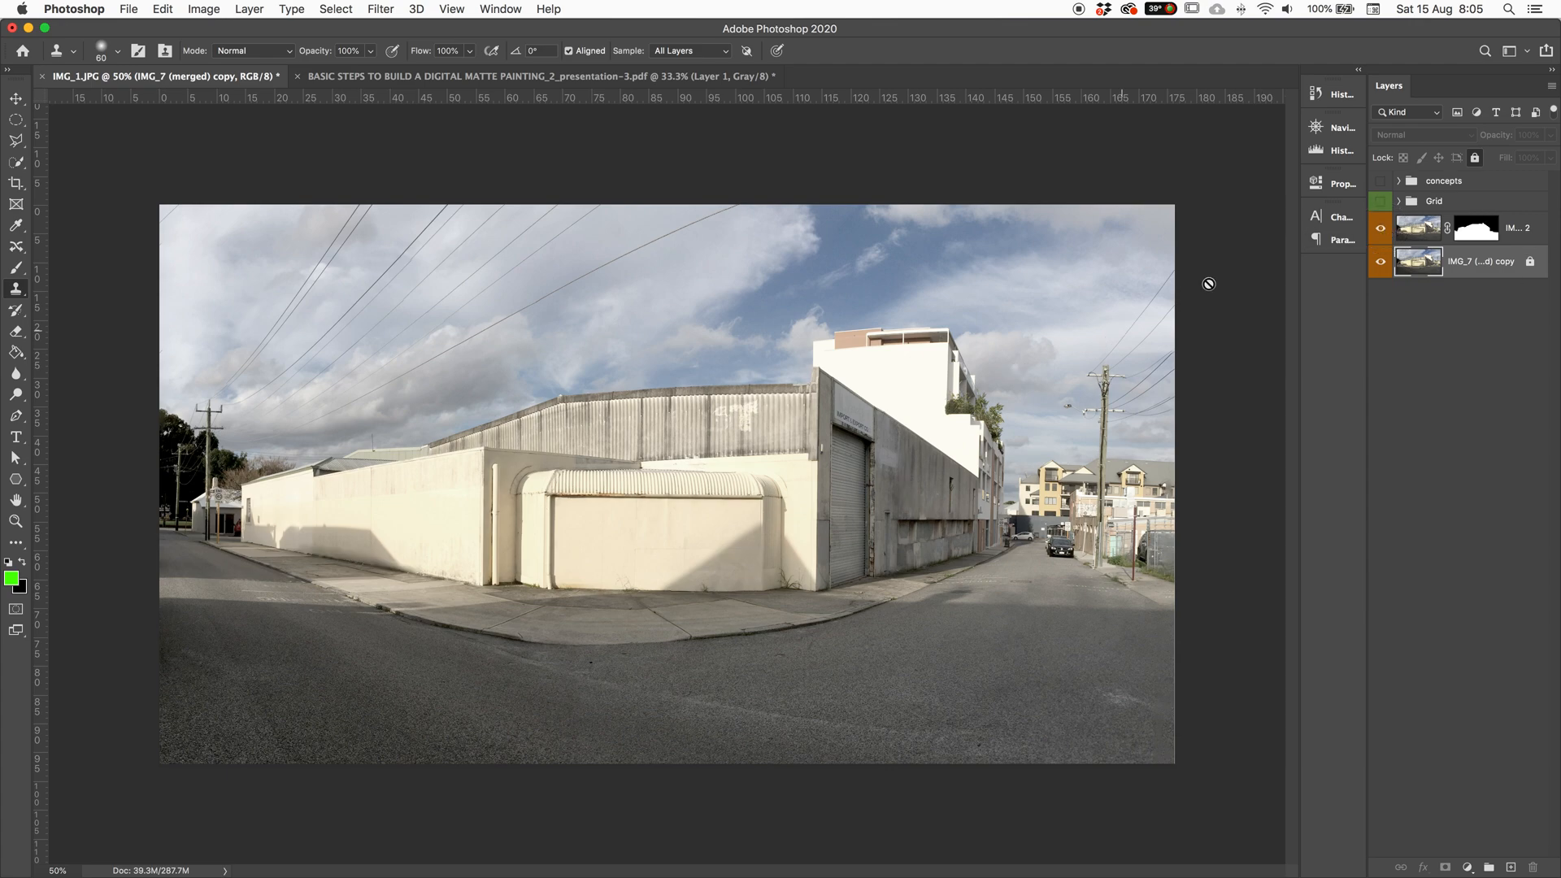
pyautogui.click(1429, 231)
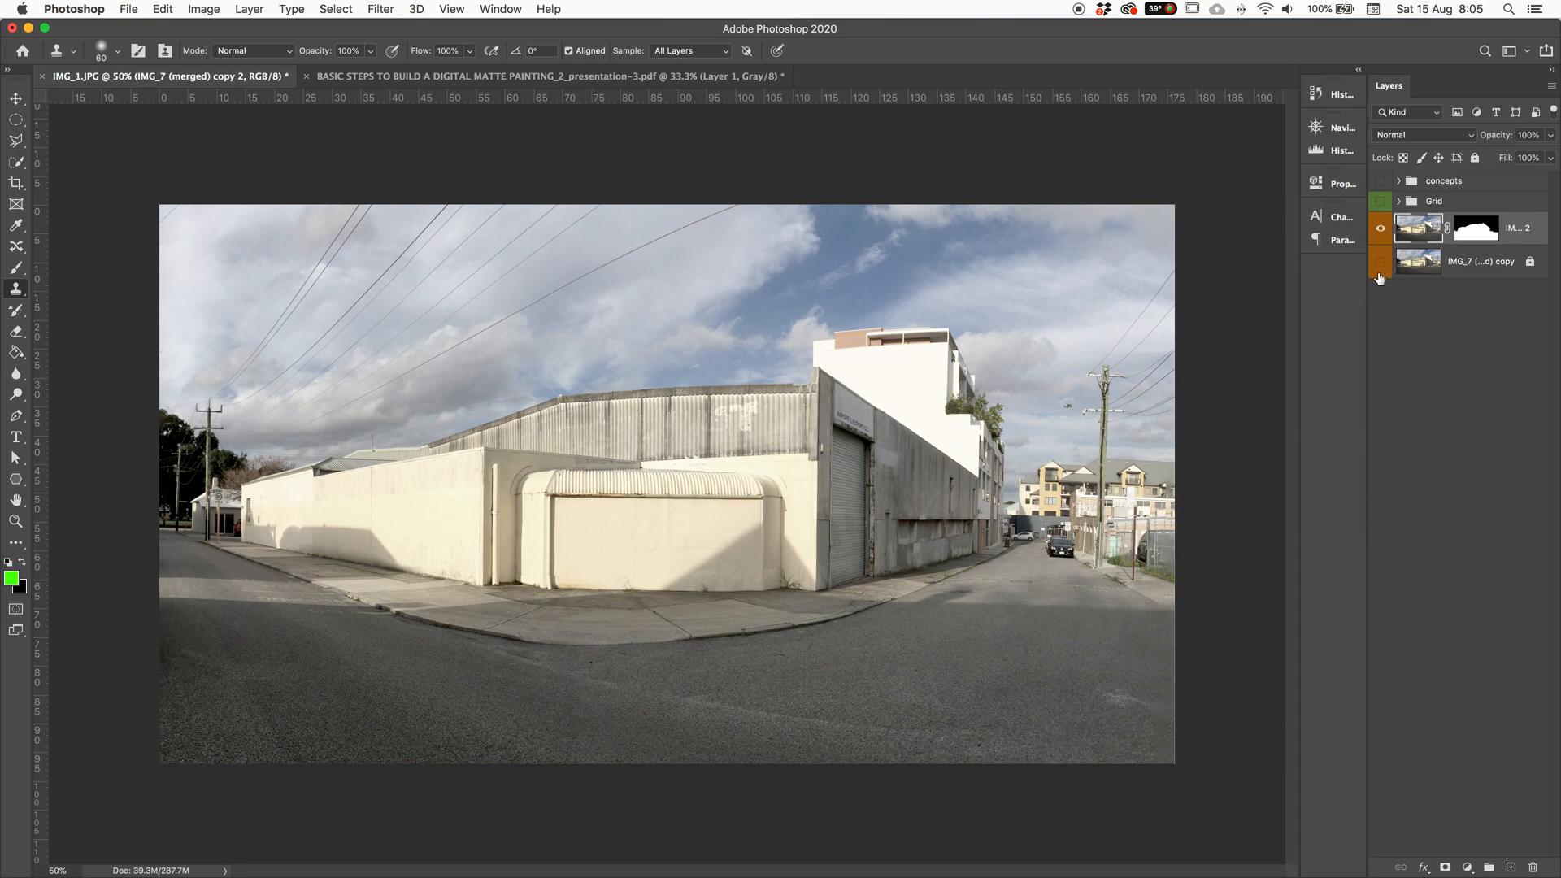
pyautogui.click(1380, 275)
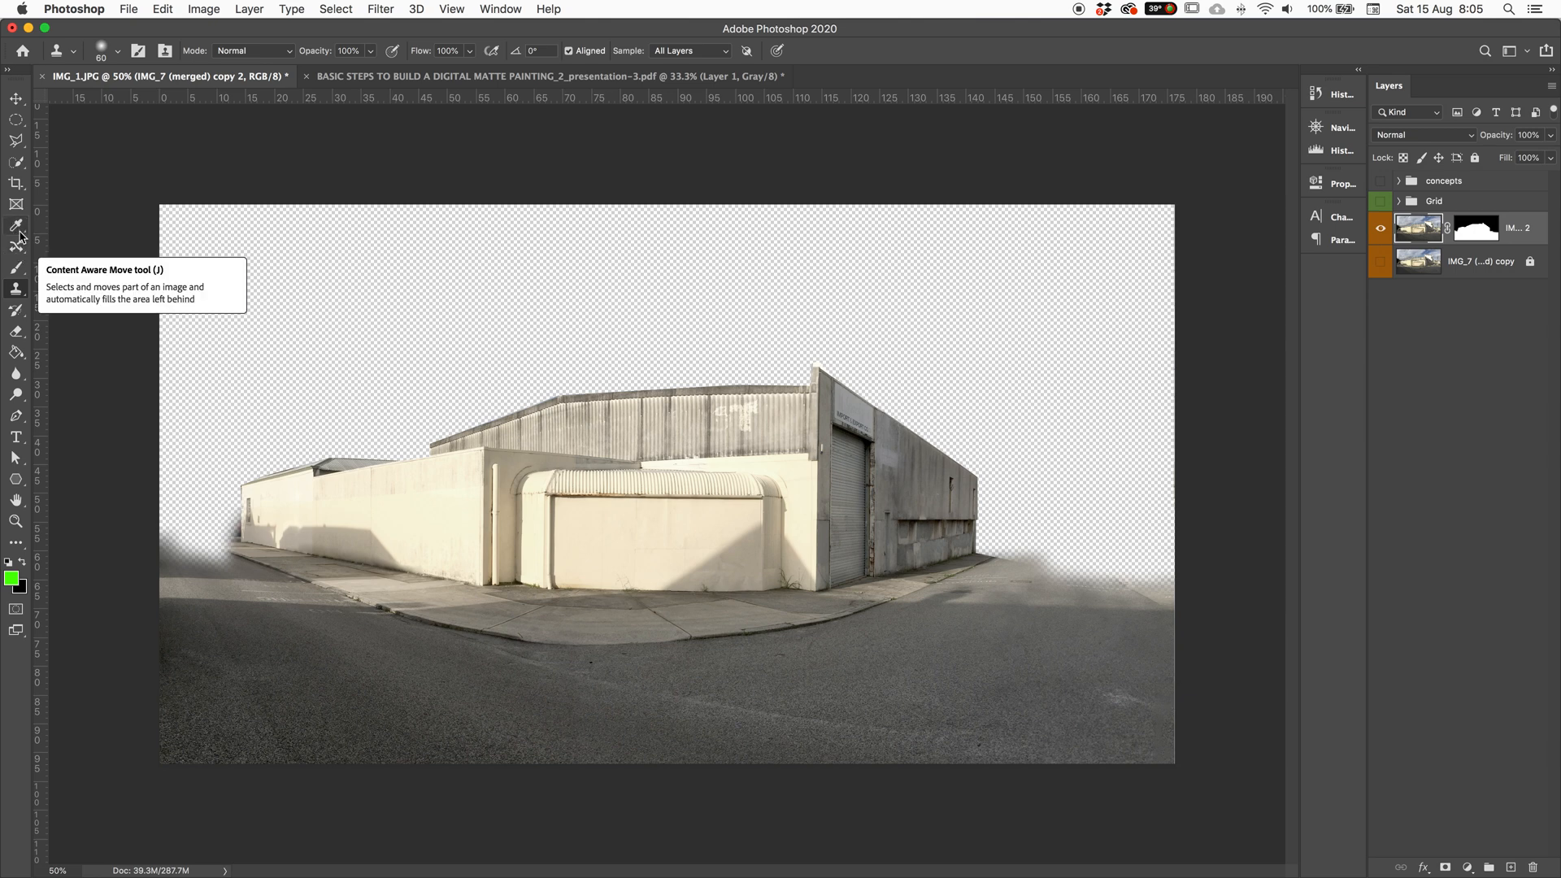
pyautogui.click(15, 293)
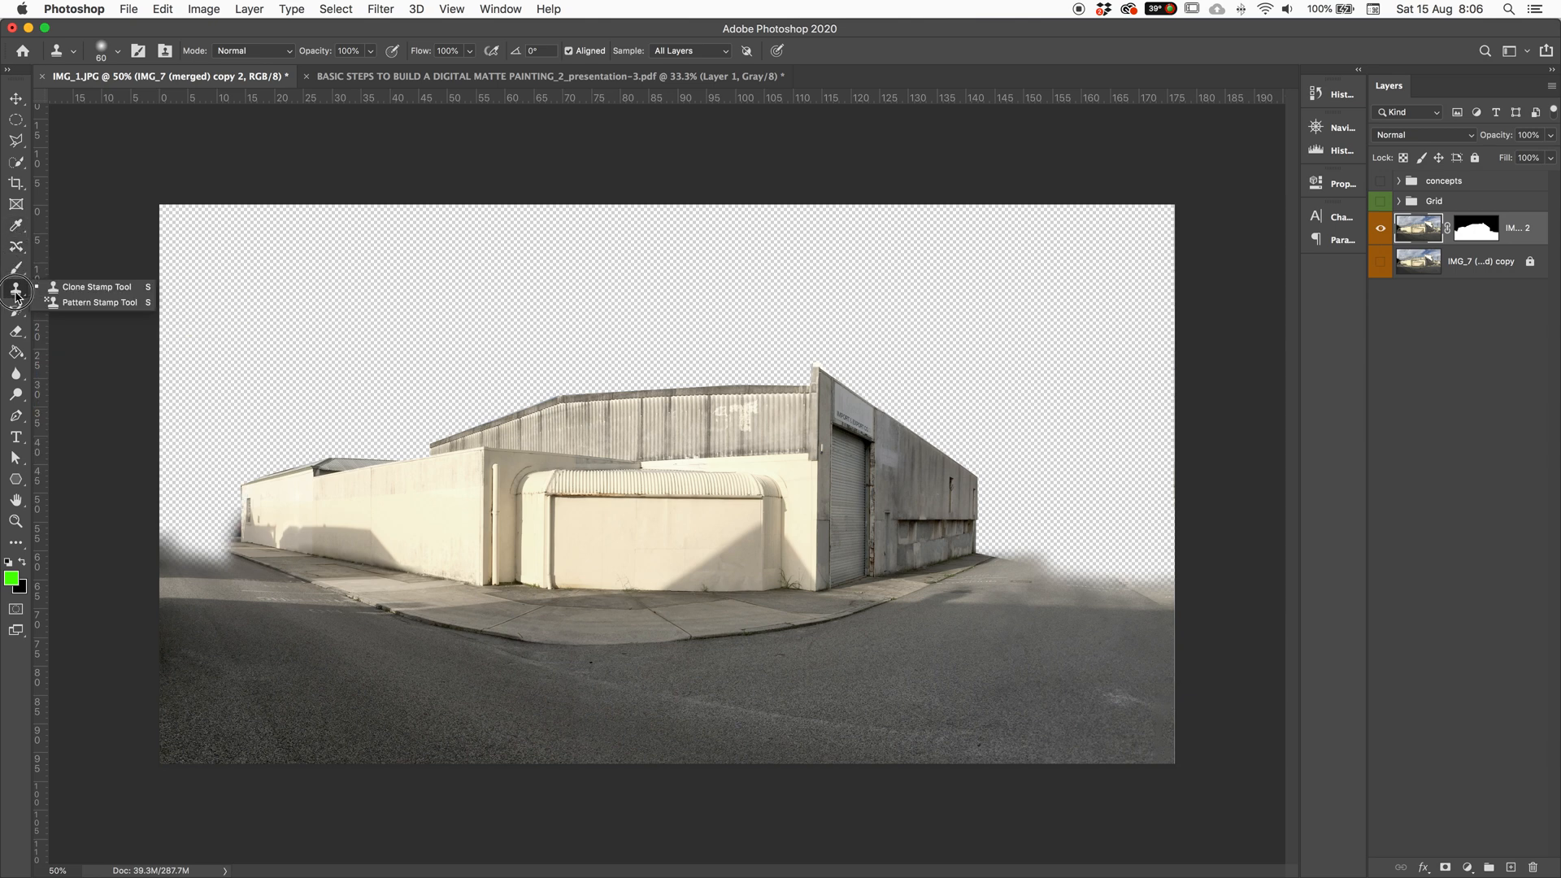